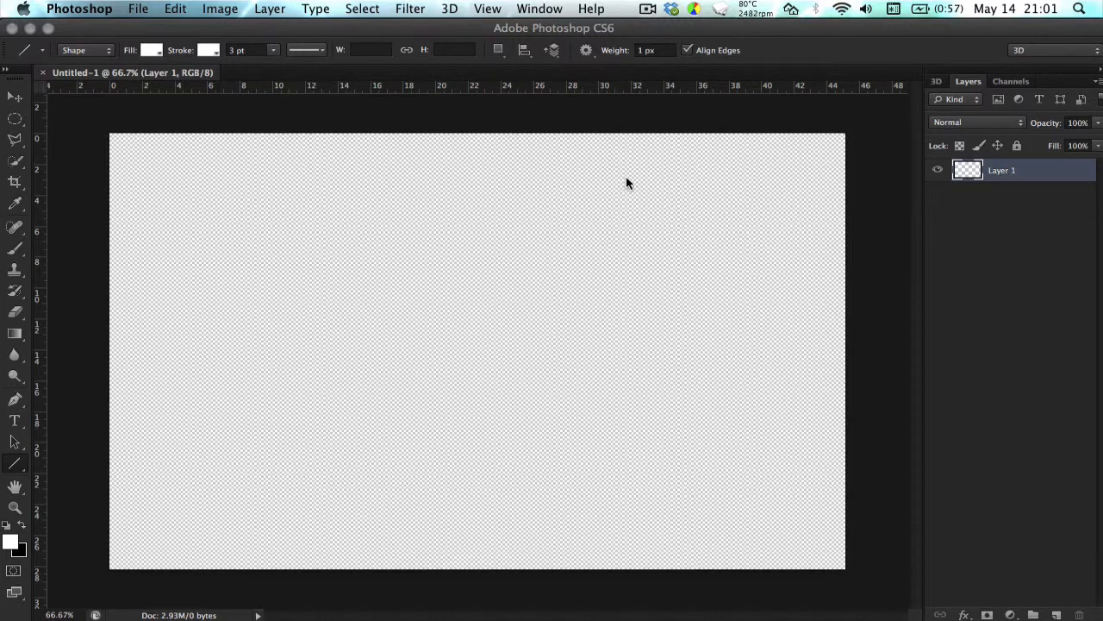
Open Layer 1's blending options, look at the Bevel & Emboss settings with the effect off, and close the dialog.
click(964, 615)
click(966, 612)
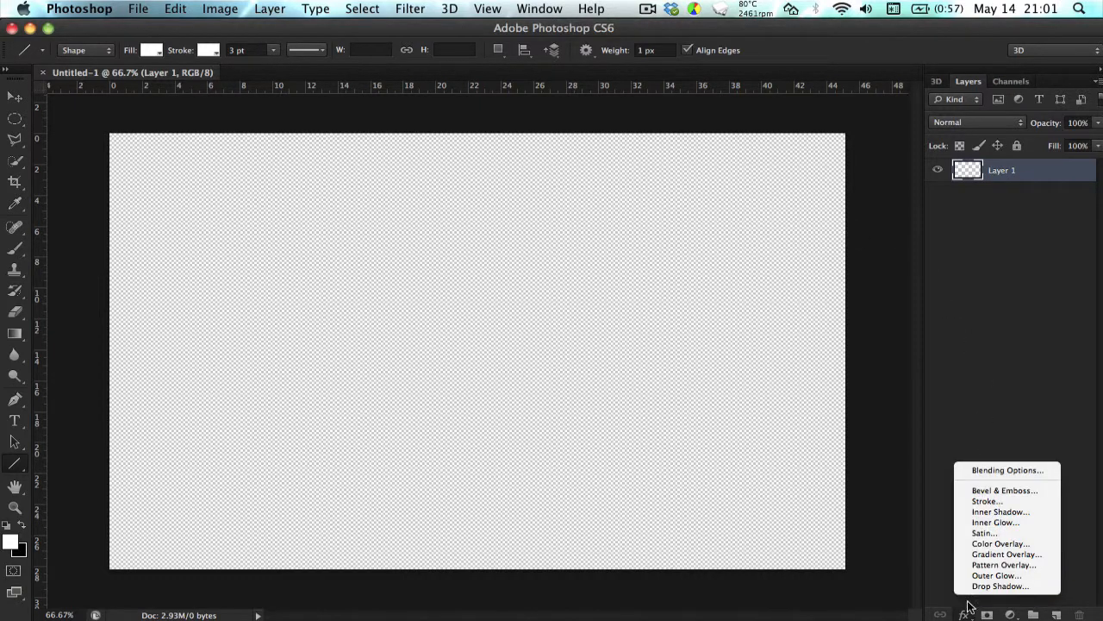
click(1003, 470)
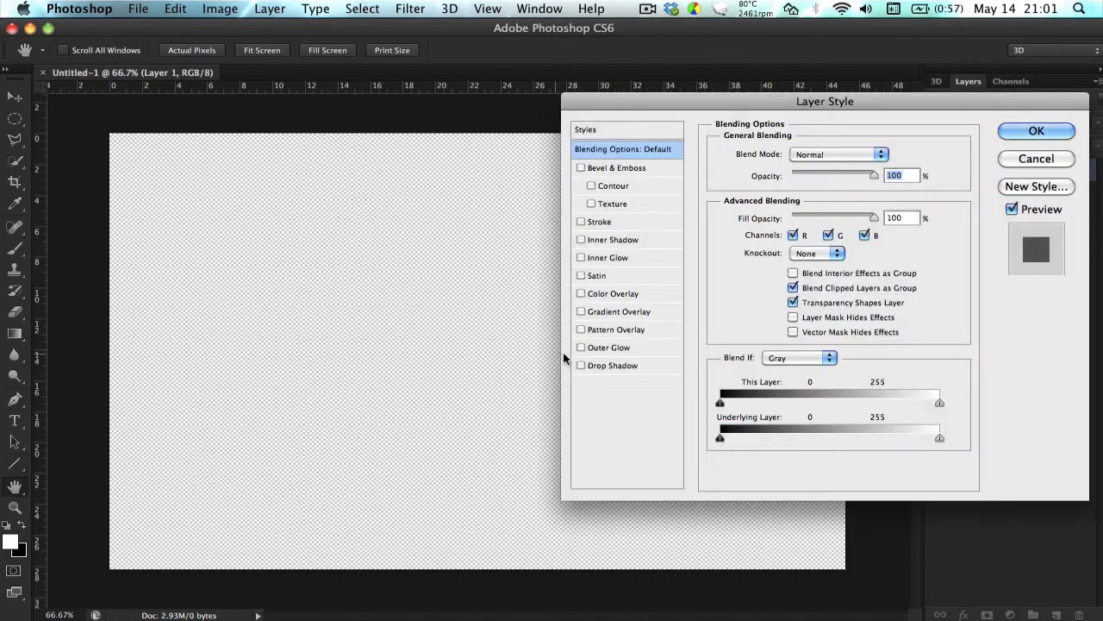
click(636, 168)
click(604, 151)
click(581, 168)
key(Down)
click(595, 171)
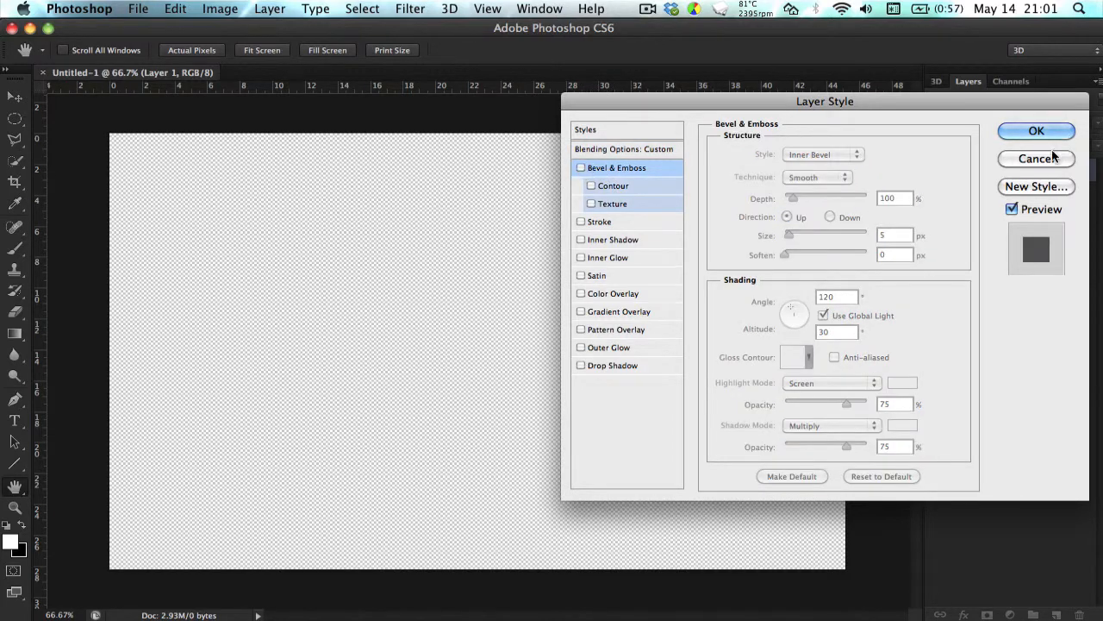
click(1026, 134)
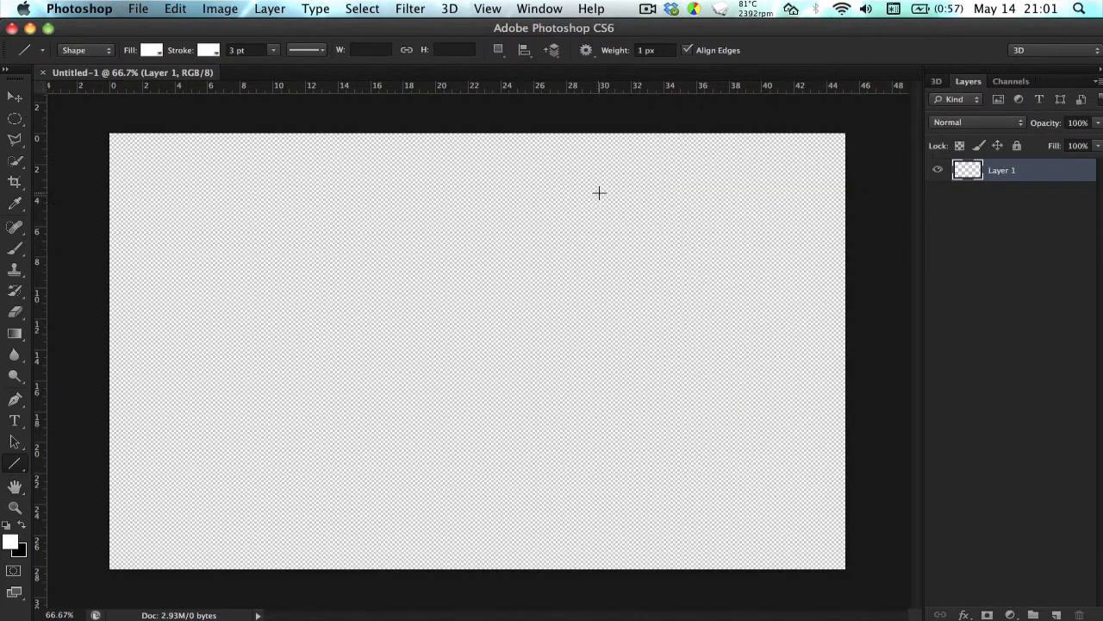
Draw a diagonal line about 164 by 134 px on the canvas, undo it, and try the Move tool on the empty layer.
drag(435, 203, 343, 277)
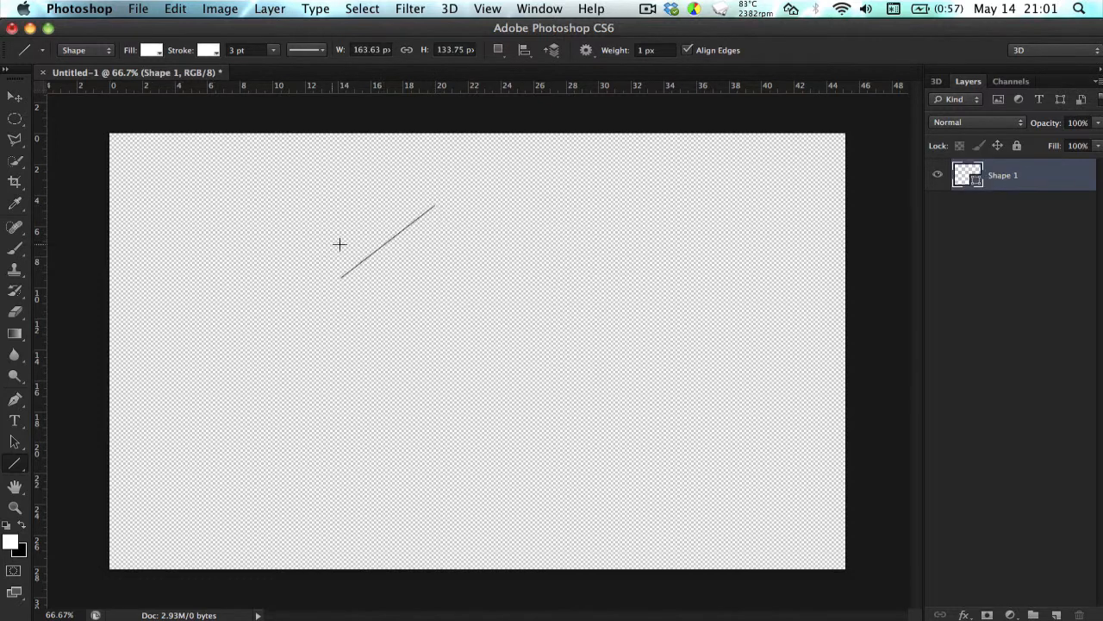
key(super+z)
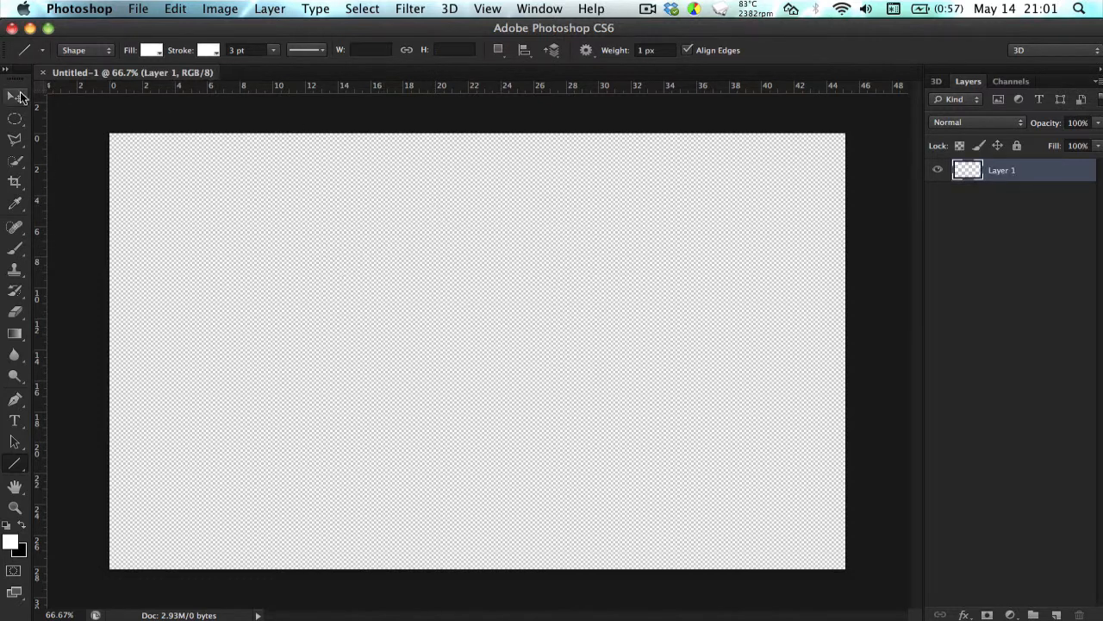
click(15, 97)
drag(399, 226, 371, 337)
Try a rectangular marquee selection on the empty canvas, clear it and return to the Move tool.
click(14, 118)
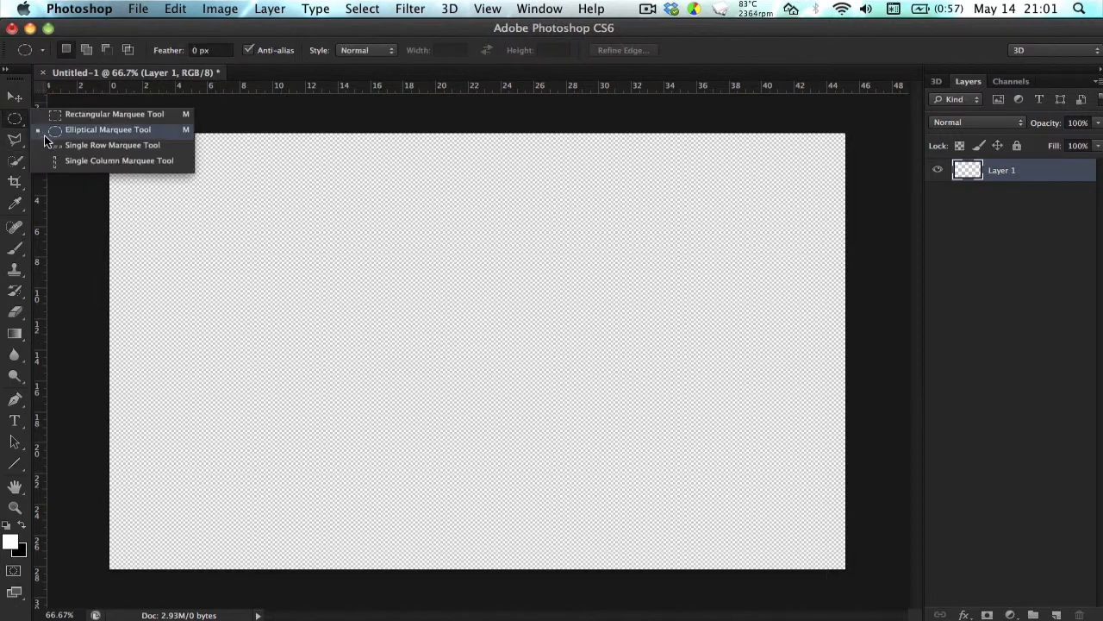
click(86, 114)
drag(291, 232, 389, 224)
click(393, 224)
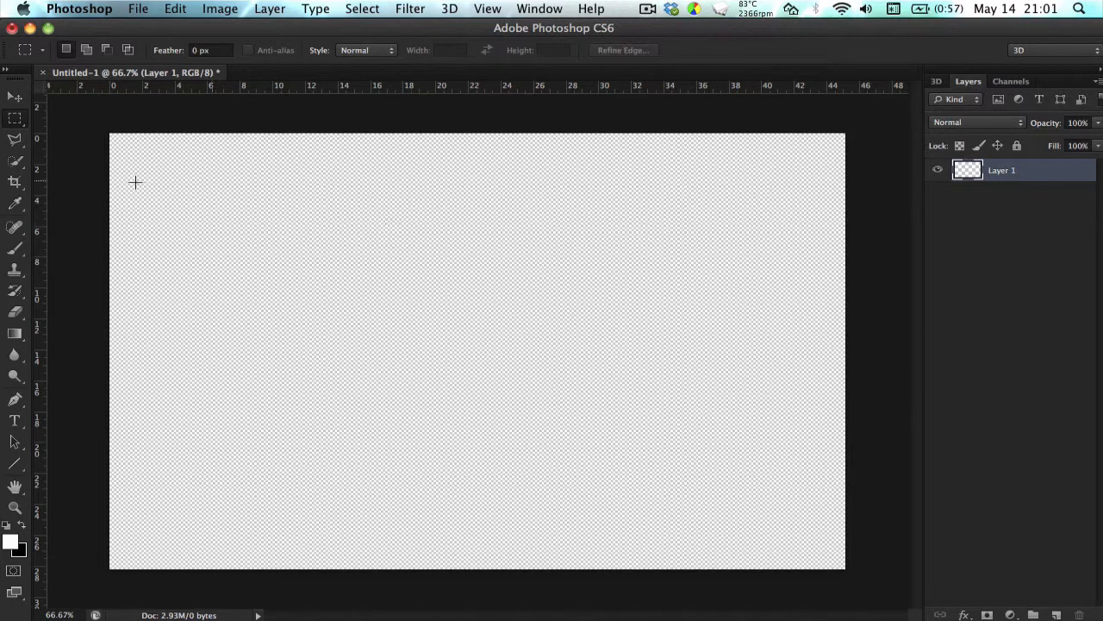
click(21, 101)
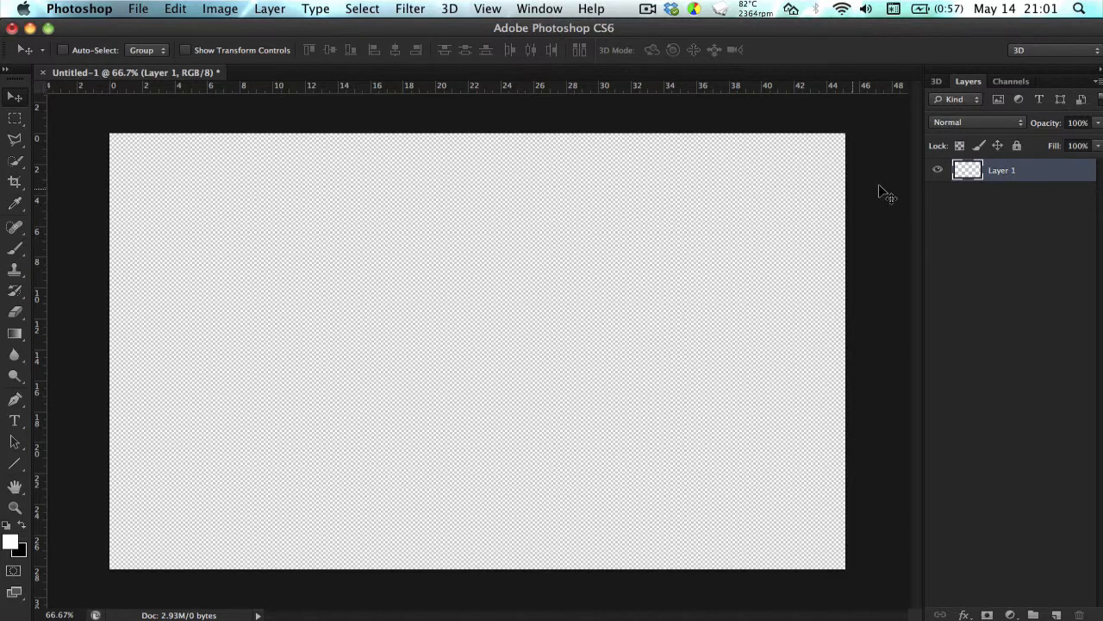
click(959, 126)
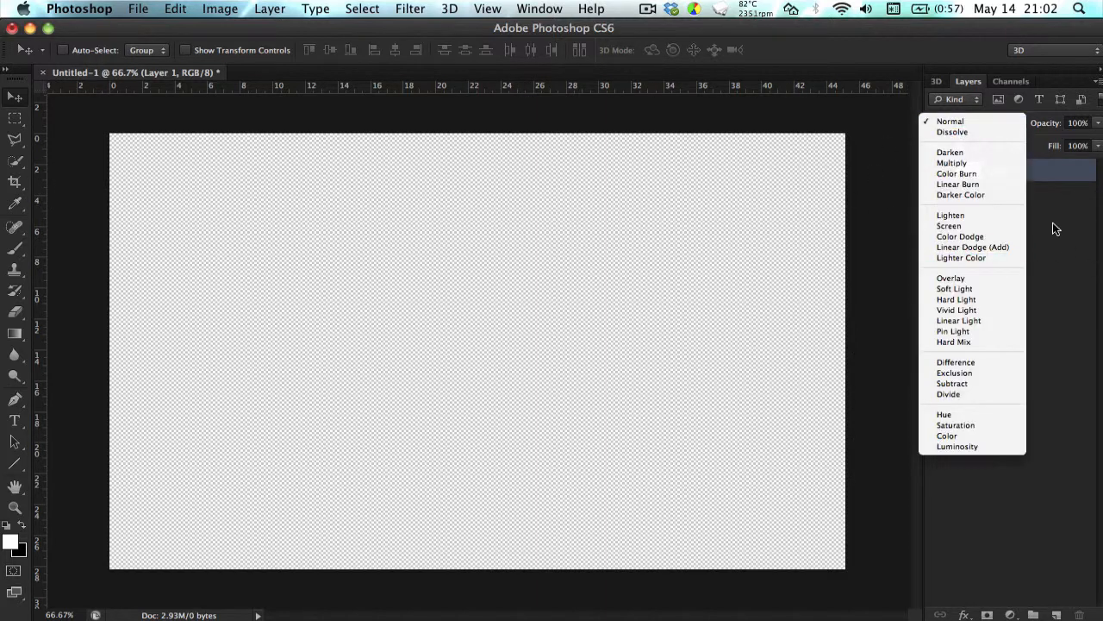
click(1059, 216)
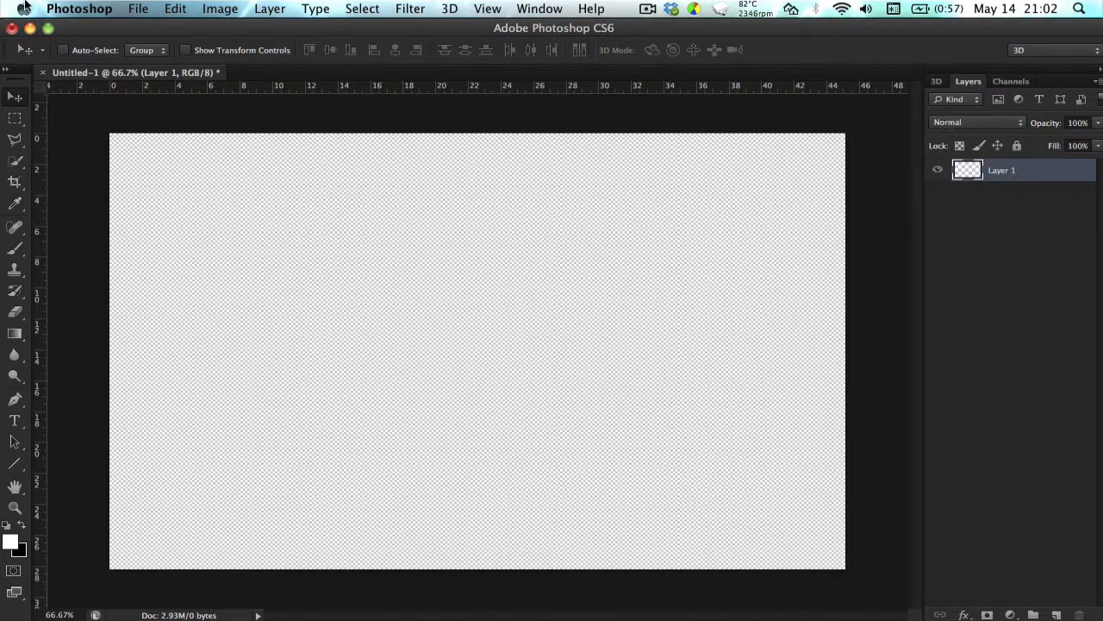
click(413, 8)
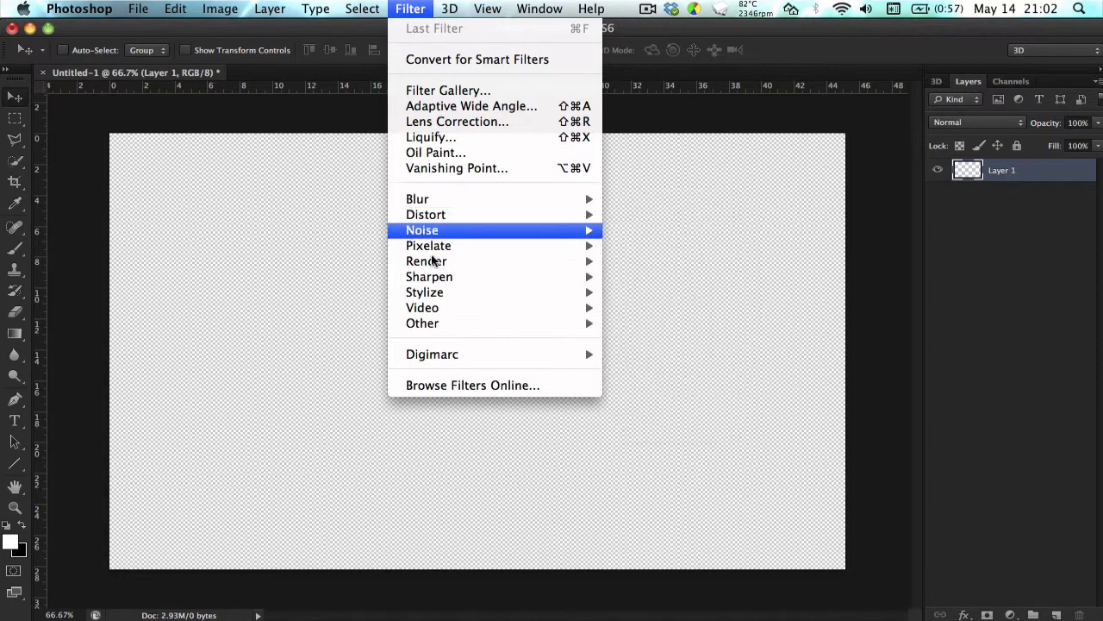
click(399, 8)
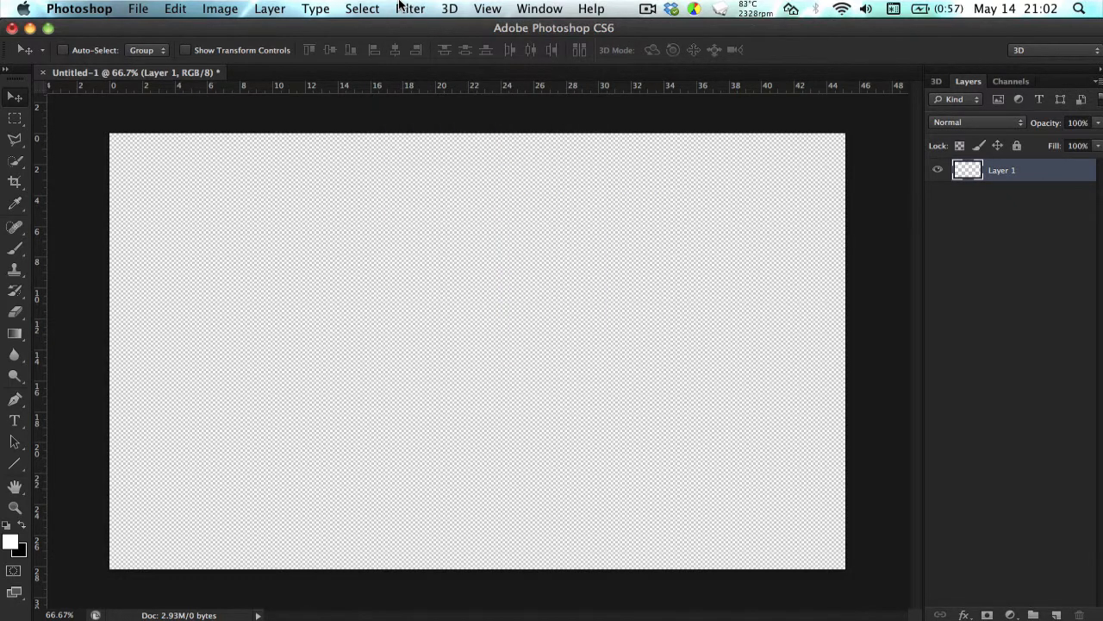
Open the two Schermafbeelding 2013-04-30 images, 9.13.47 PM and 9.14.01 PM, from the Bureaublad folder.
key(super+o)
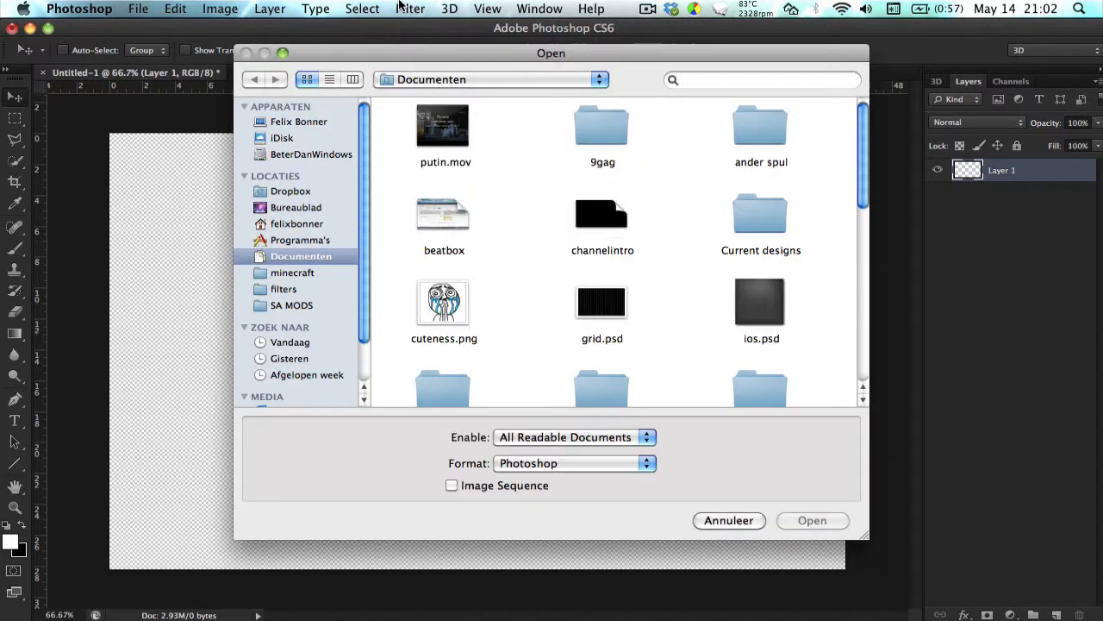
click(337, 205)
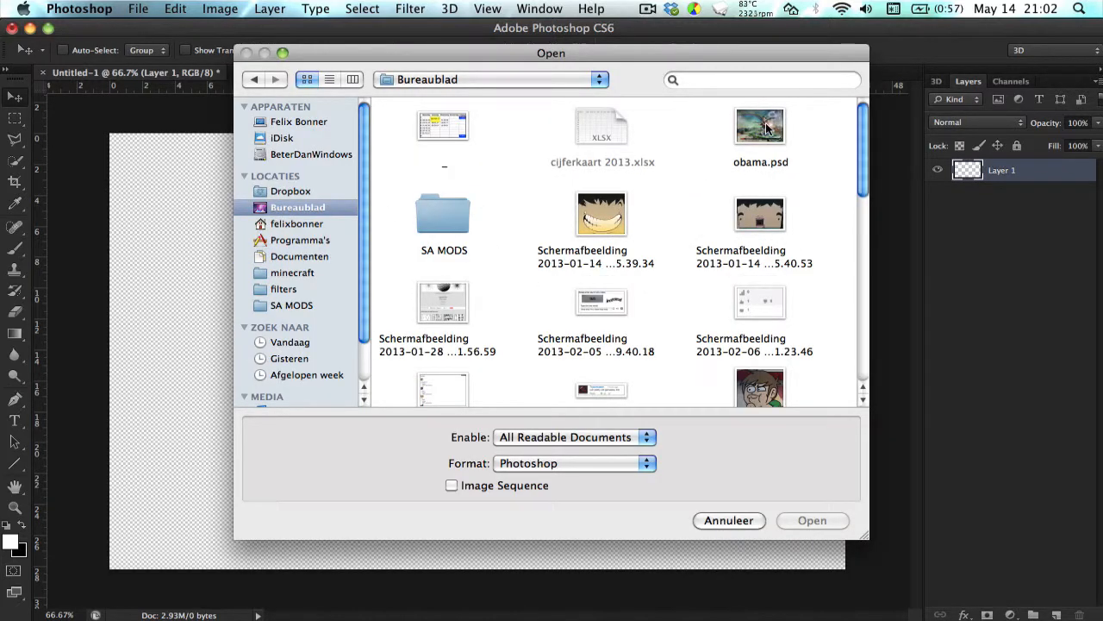
scroll(670, 167, down, 10)
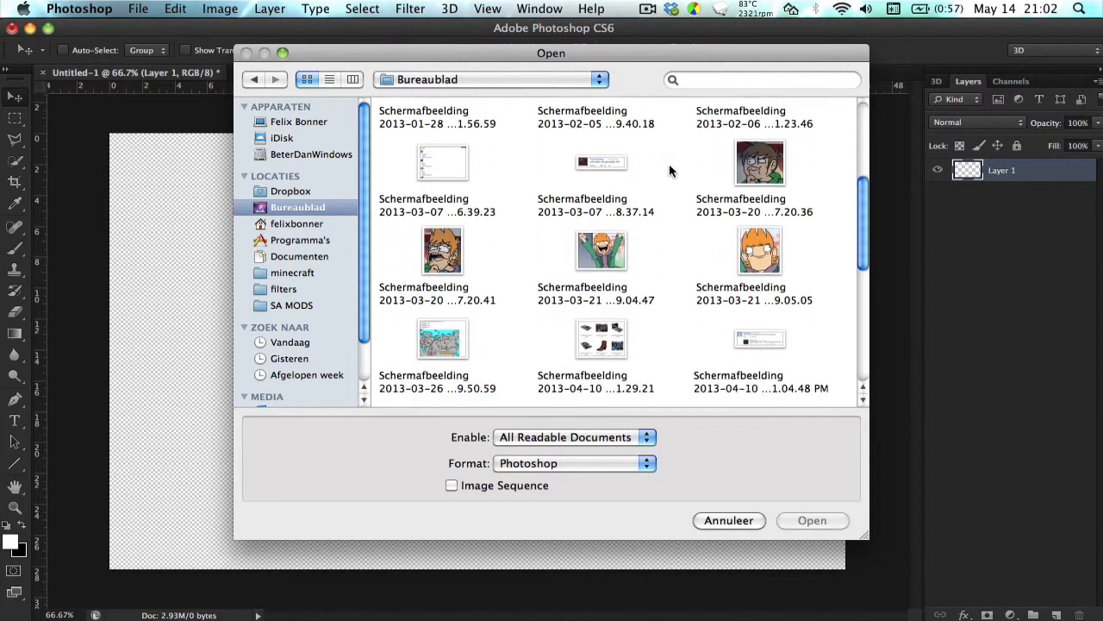
scroll(628, 186, down, 6)
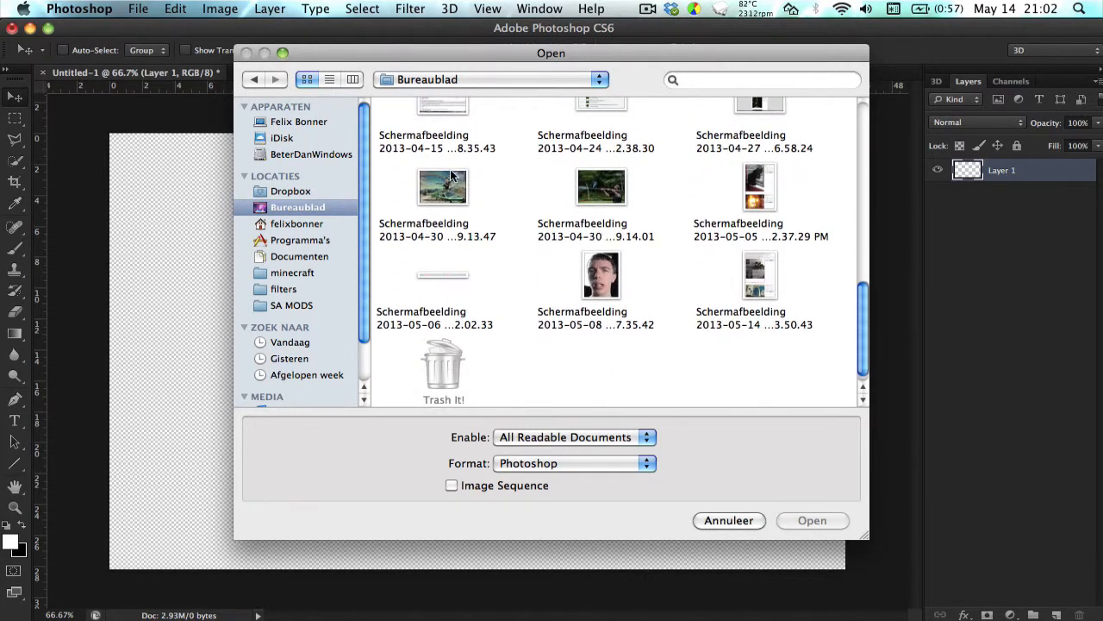
click(450, 177)
super+click(611, 195)
click(815, 519)
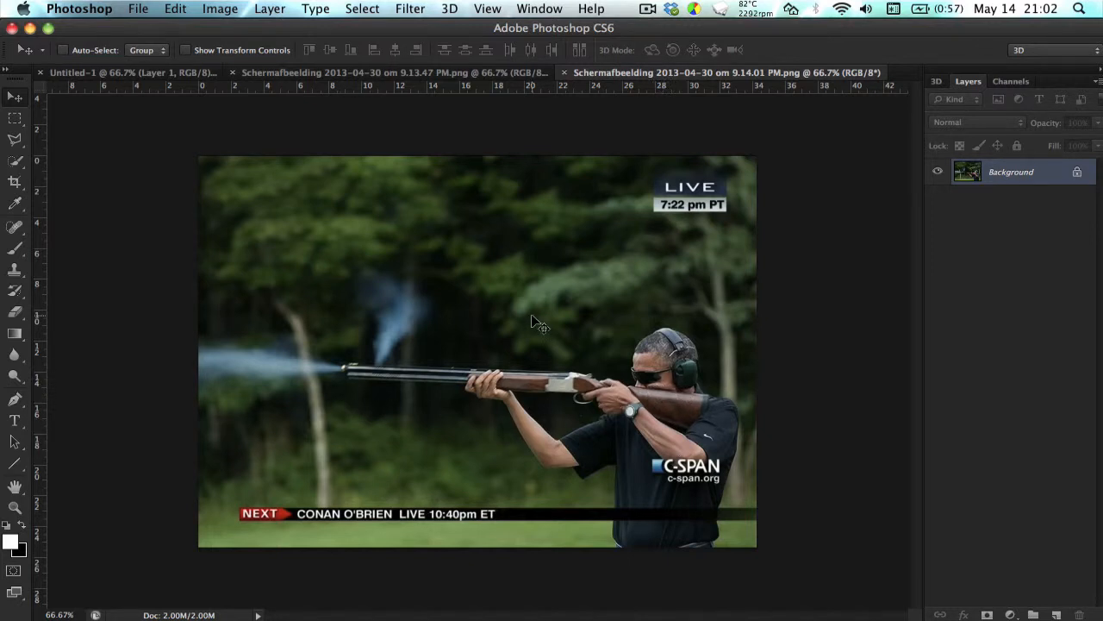
Switch to the 9.13.47 PM image and convert its locked Background into an editable layer with the default name.
click(441, 74)
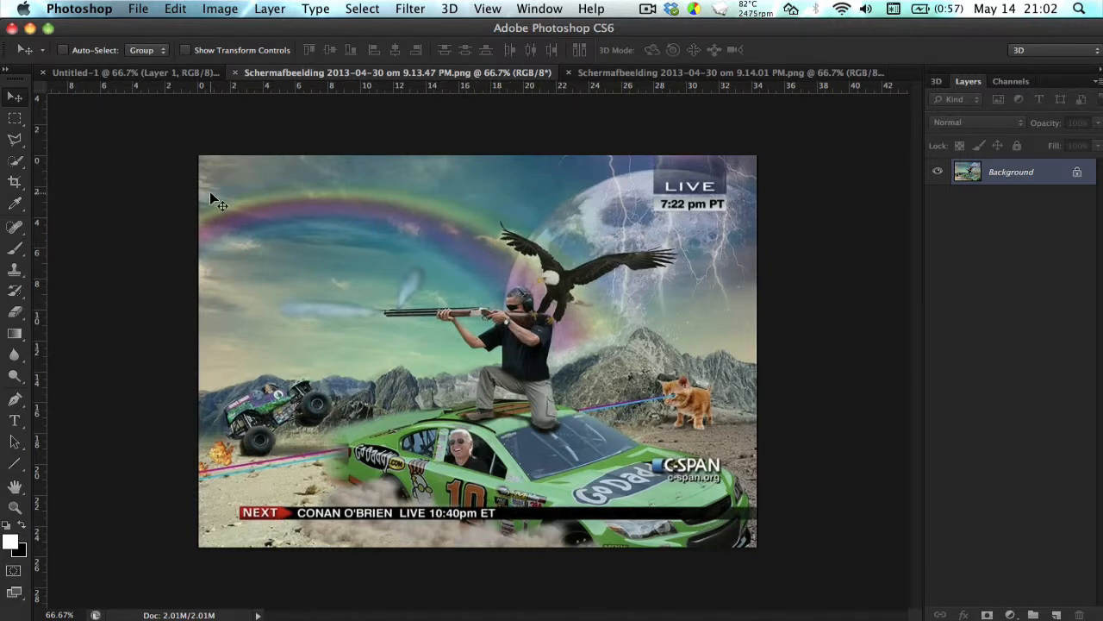
scroll(209, 191, up, 3)
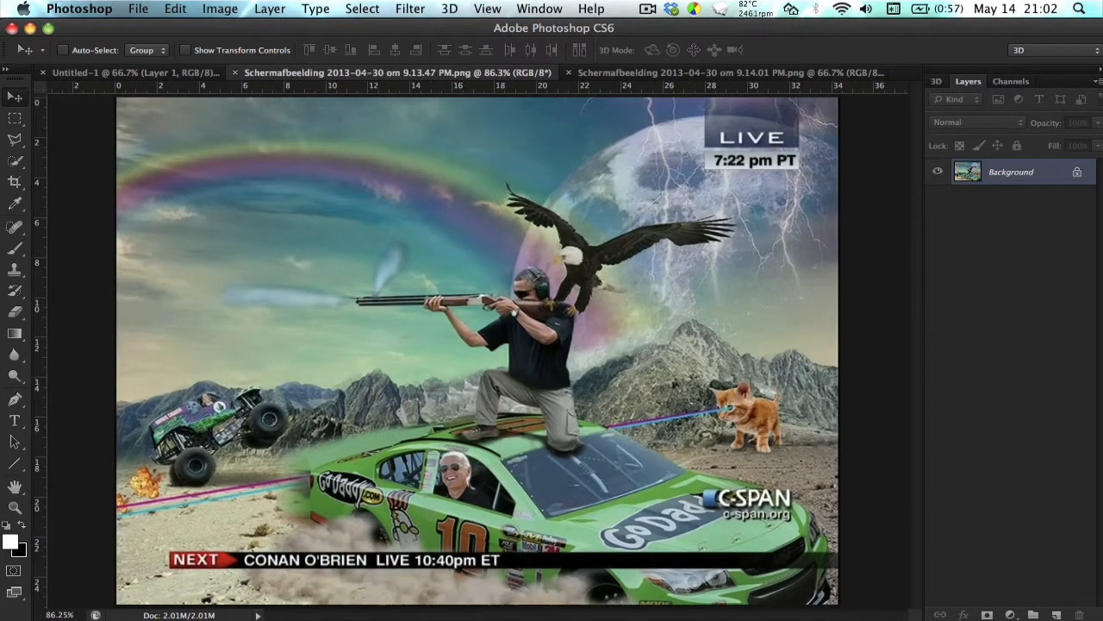
double_click(1082, 173)
key(Return)
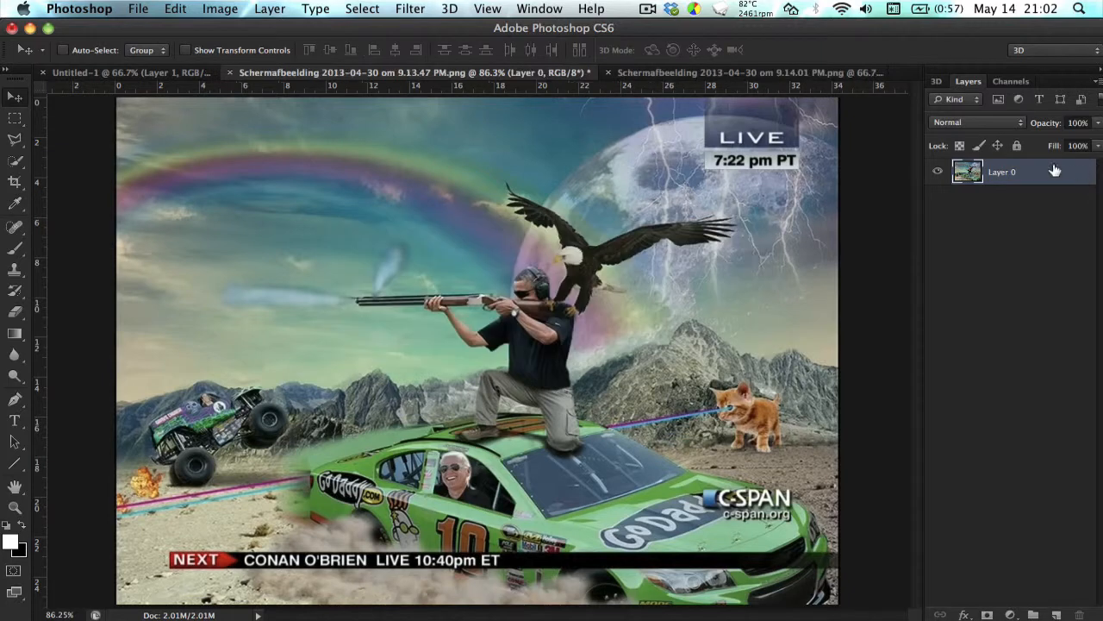
click(410, 9)
key(Escape)
click(399, 8)
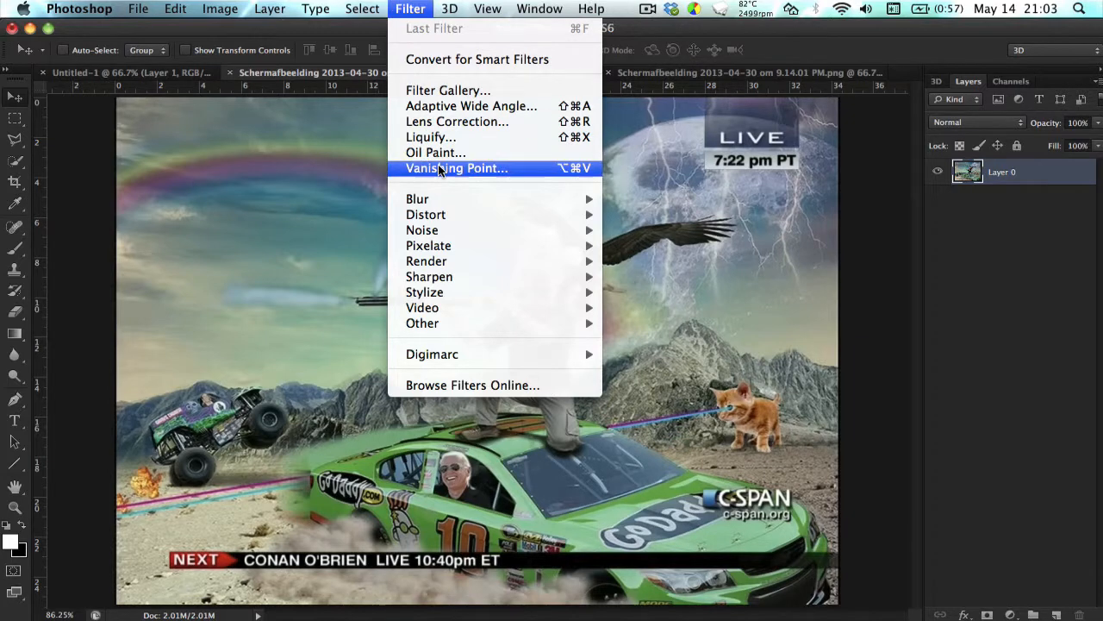
click(392, 7)
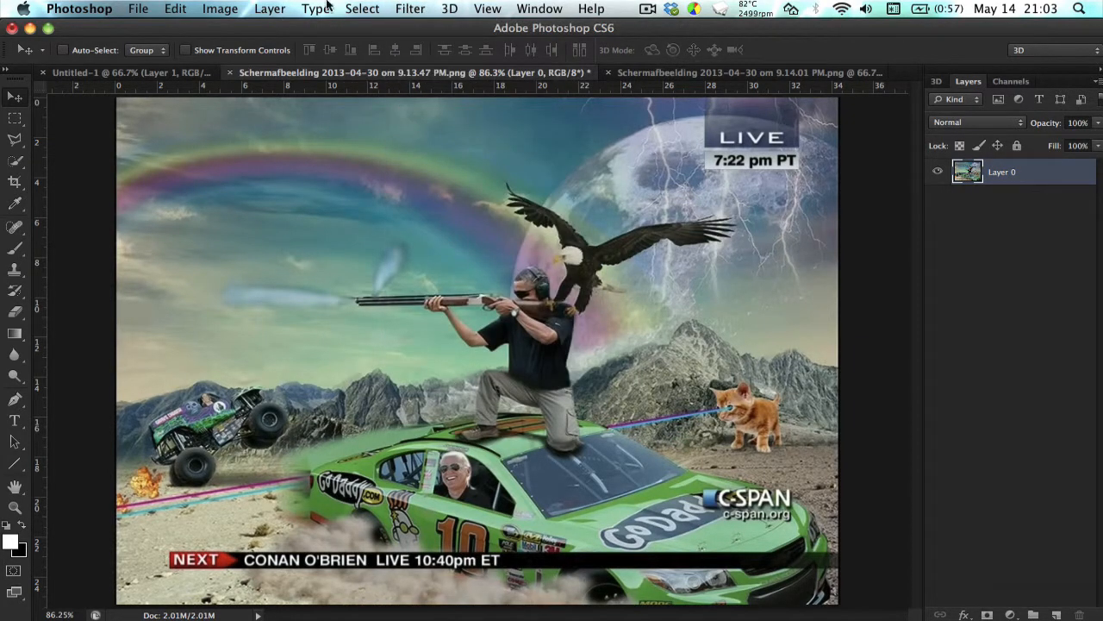
click(370, 6)
Apply the Oil Paint filter to Layer 0 with Stylization 2.08 and Cleanliness 2.7.
click(410, 7)
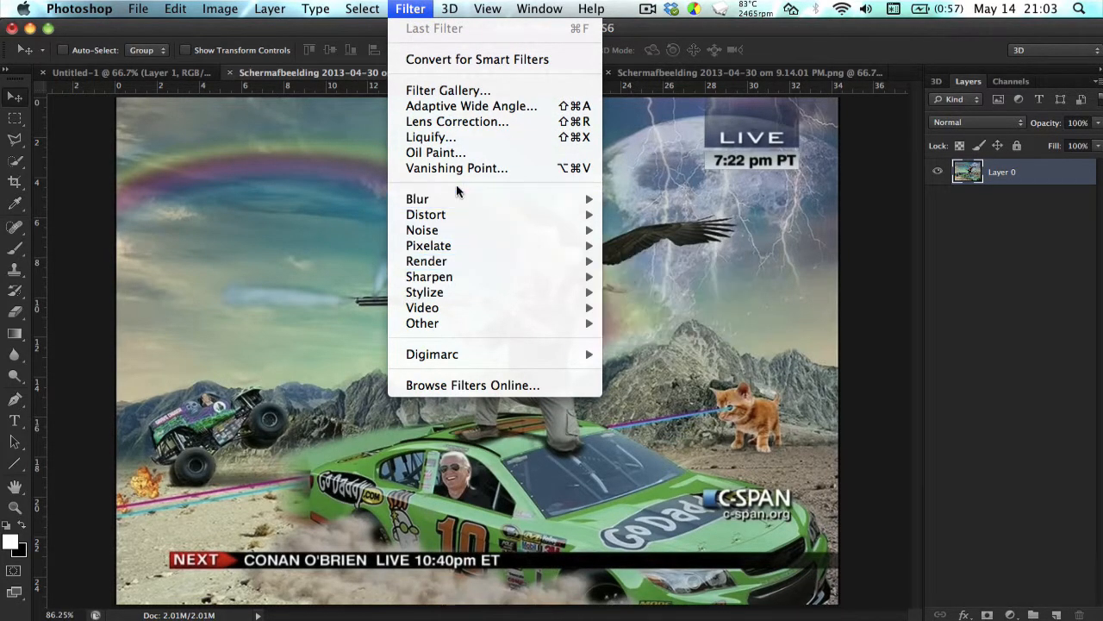
mouse_move(459, 202)
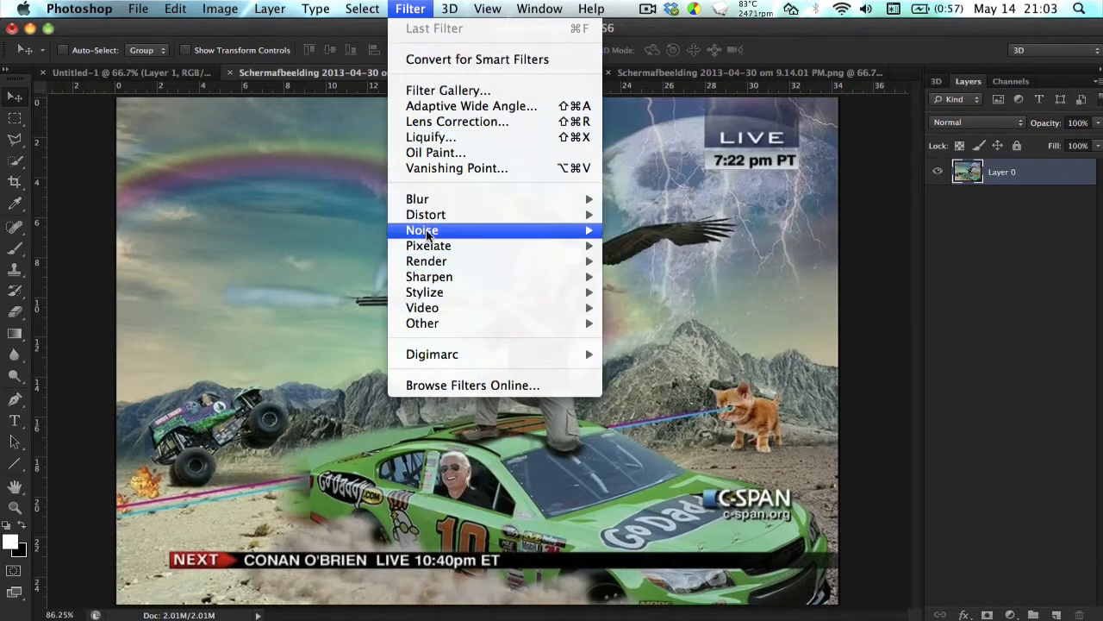
click(437, 142)
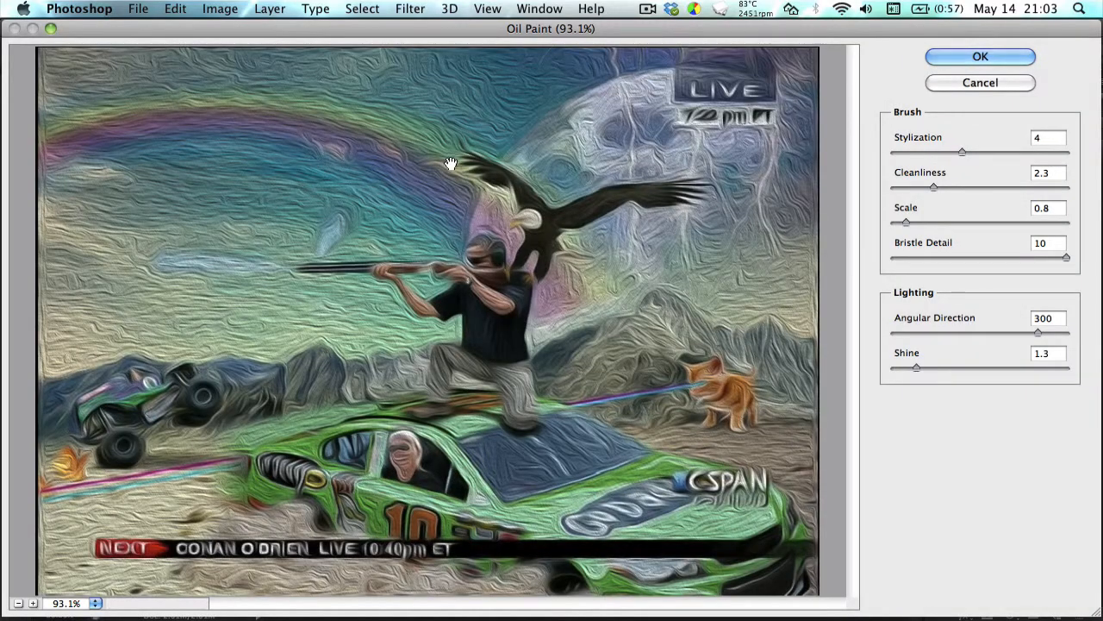
drag(960, 152, 941, 186)
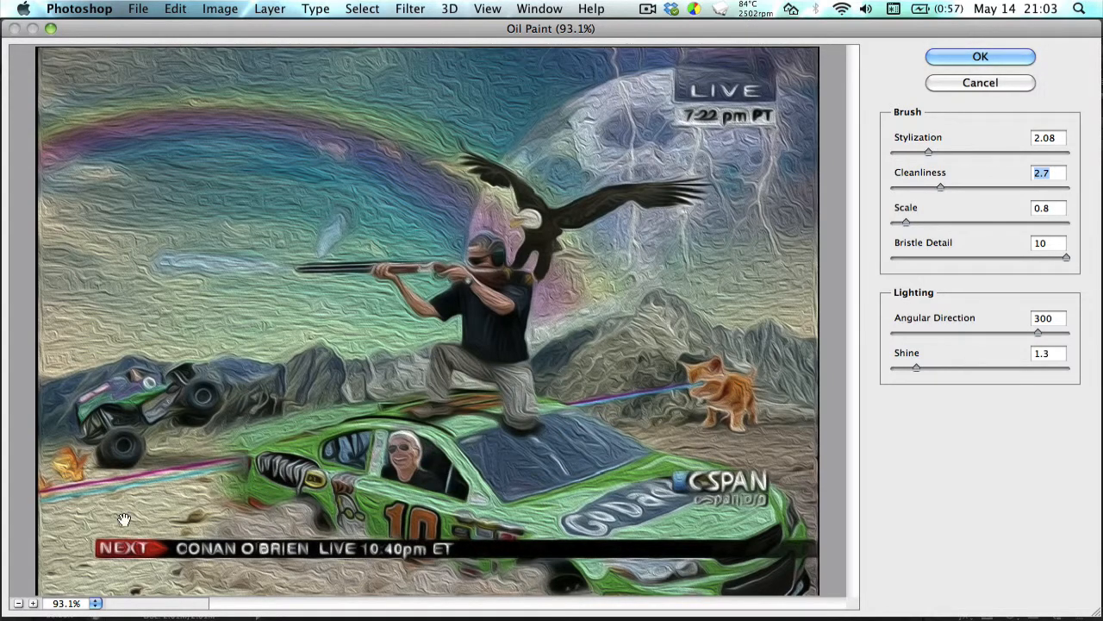
click(987, 55)
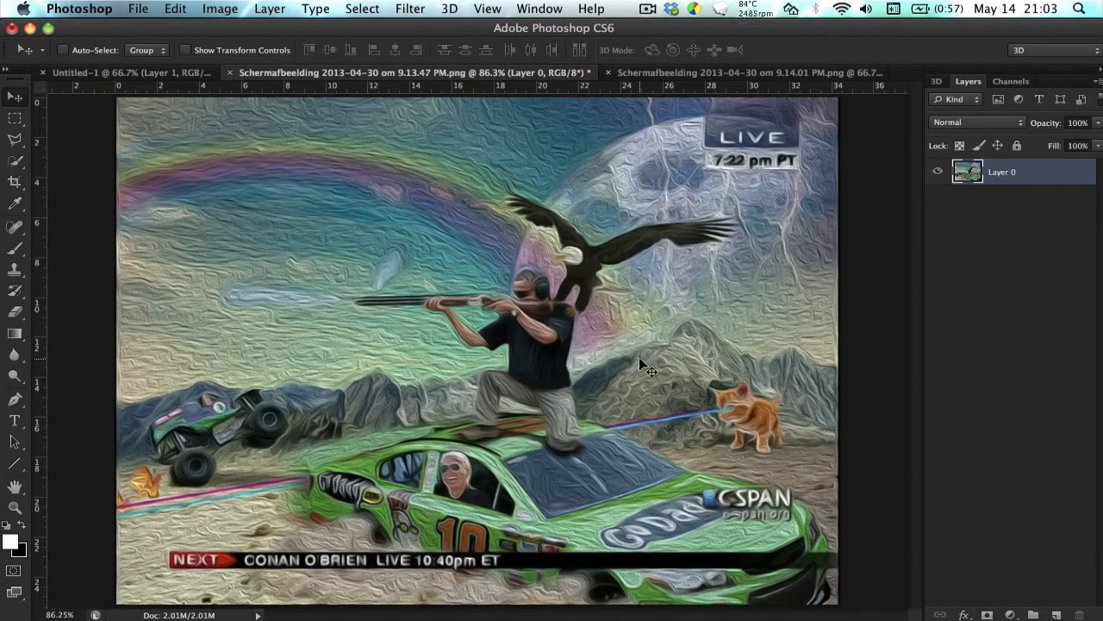
Add a new empty layer above Layer 0.
click(412, 7)
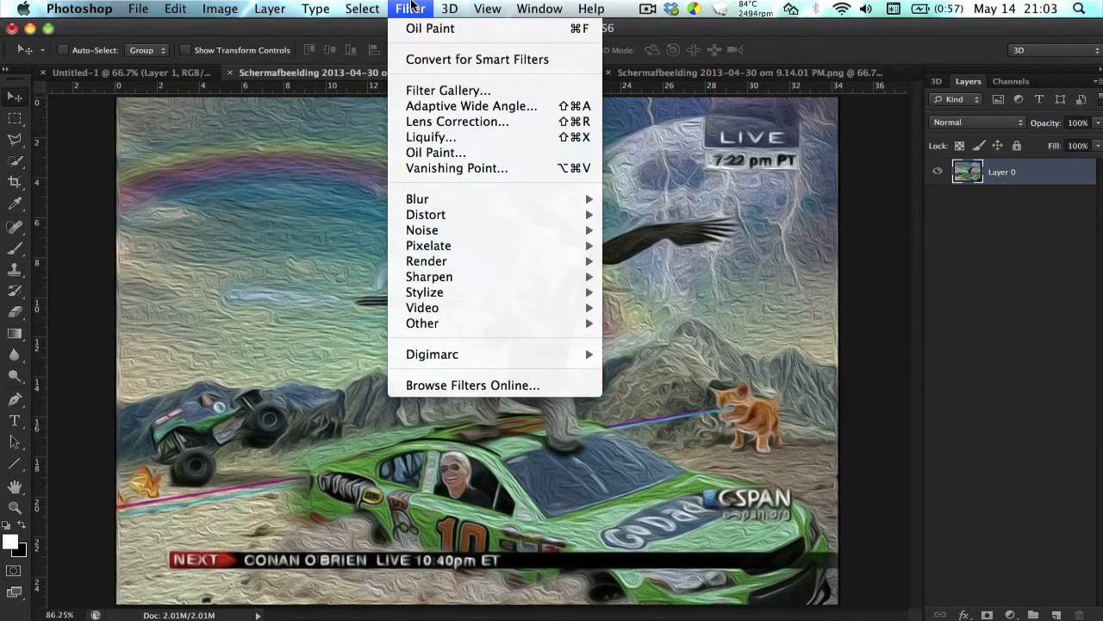
click(412, 6)
key(super+shift+n)
key(Return)
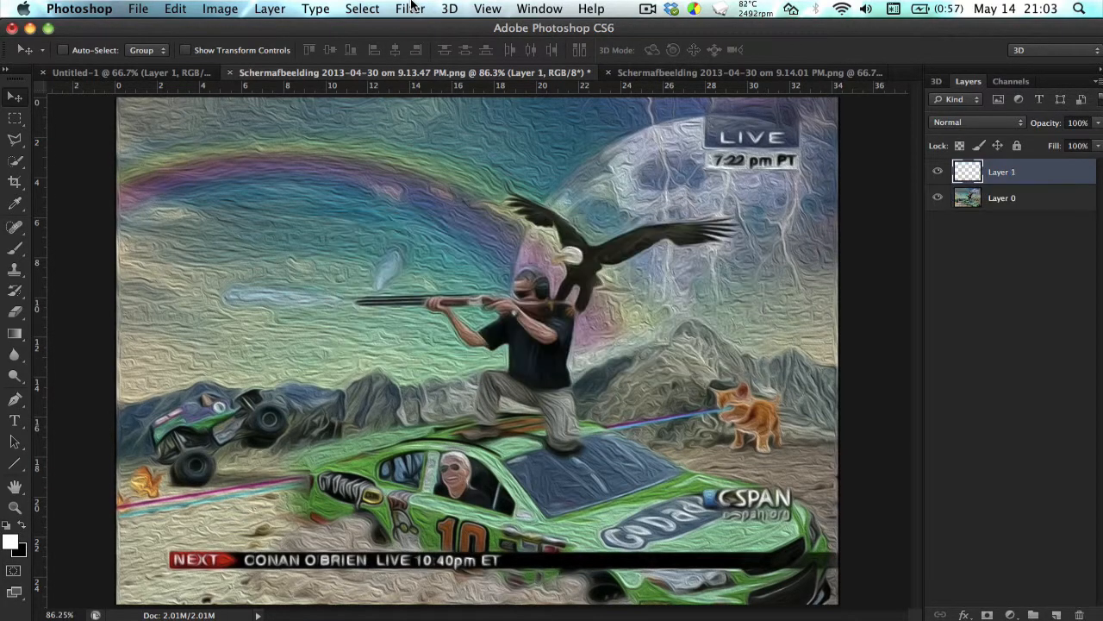
click(405, 8)
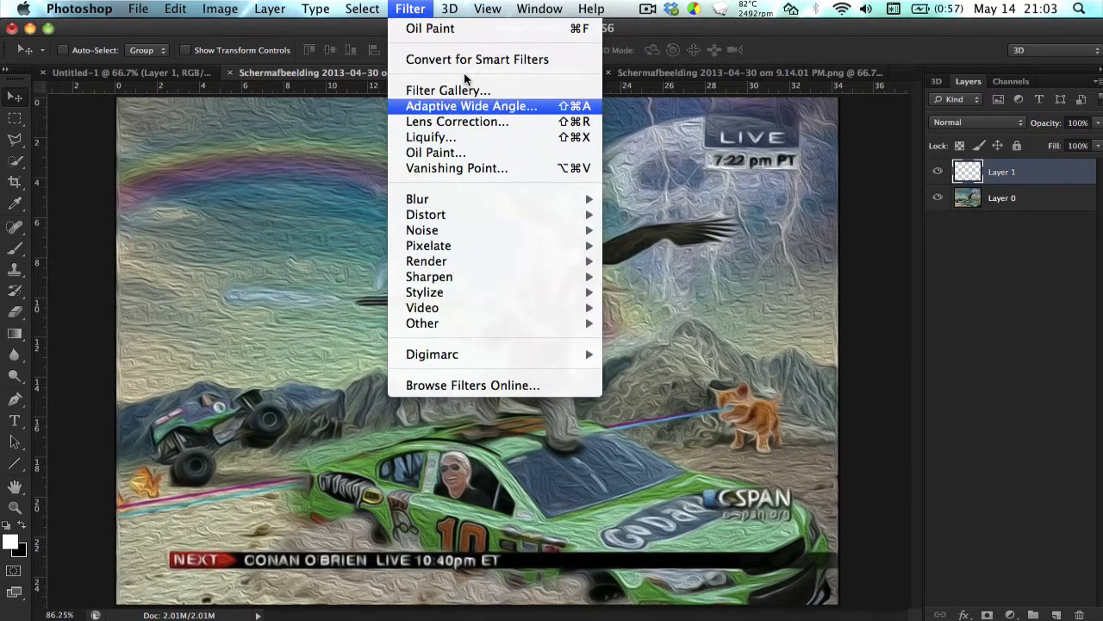
mouse_move(450, 7)
mouse_move(410, 7)
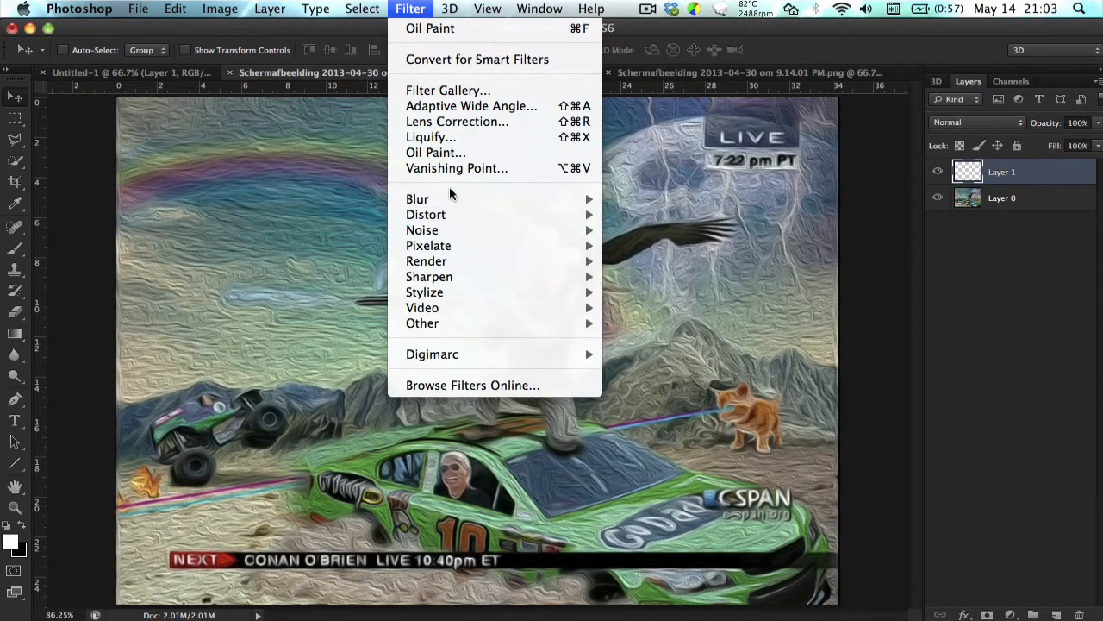
mouse_move(445, 200)
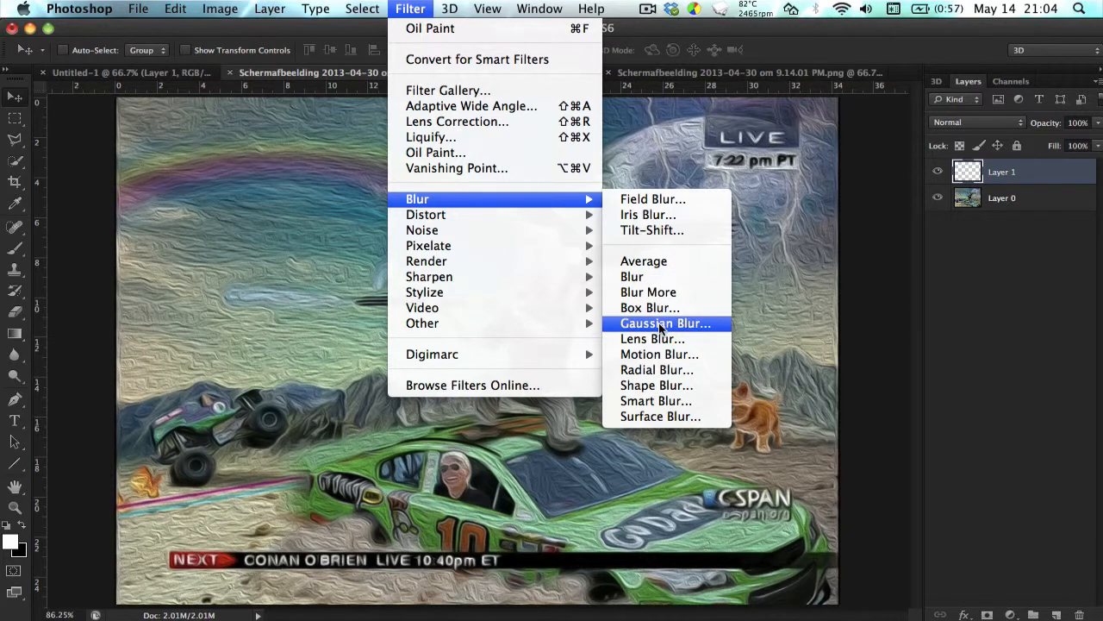
Duplicate the oil-painted Layer 0.
click(1026, 211)
click(1025, 211)
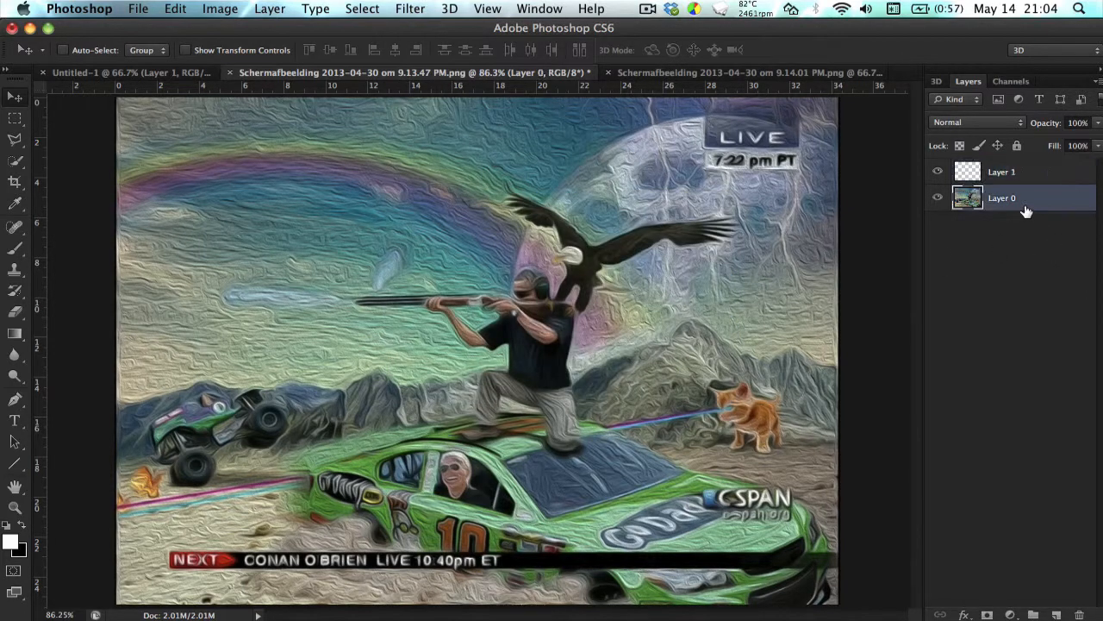
key(super+j)
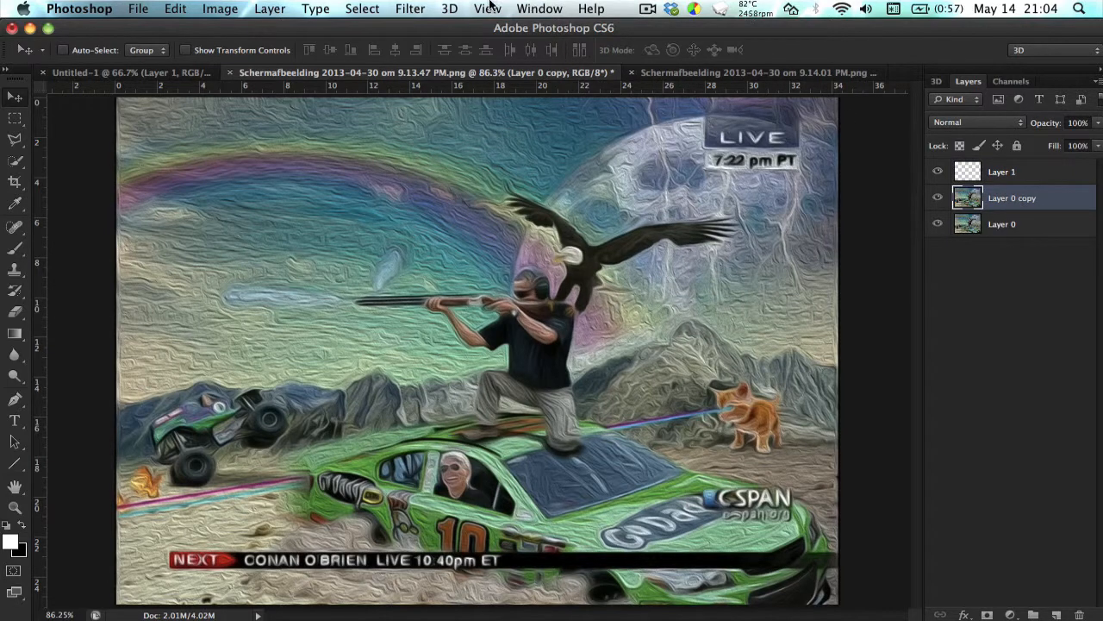
Try a Gaussian Blur with a 4.7 pixel radius on Layer 0 copy and cancel it.
click(410, 9)
mouse_move(513, 245)
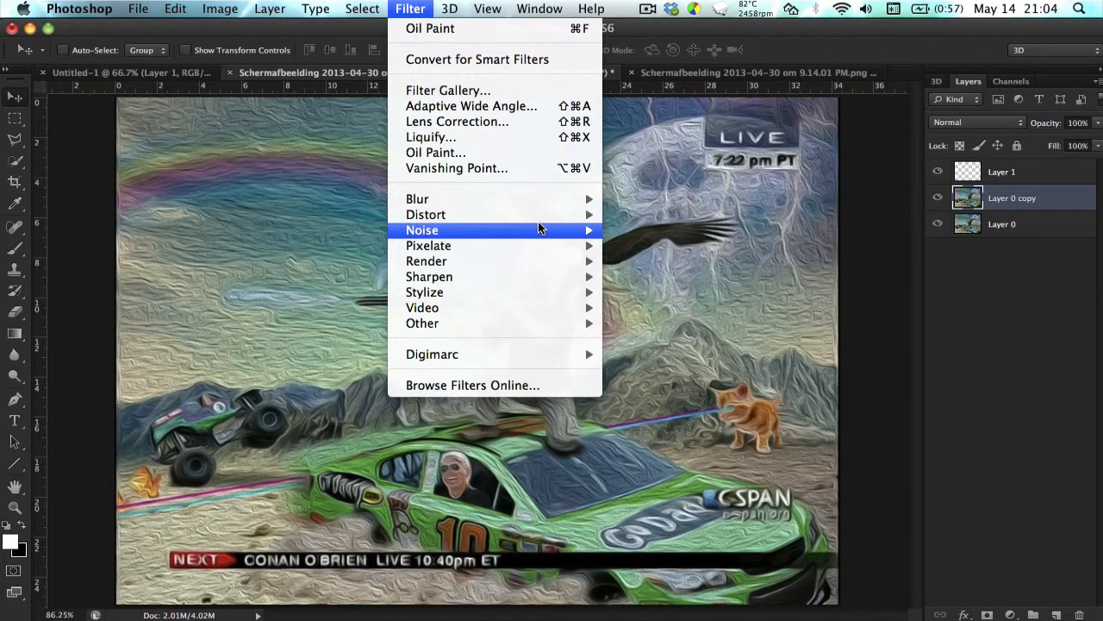
mouse_move(567, 199)
click(681, 322)
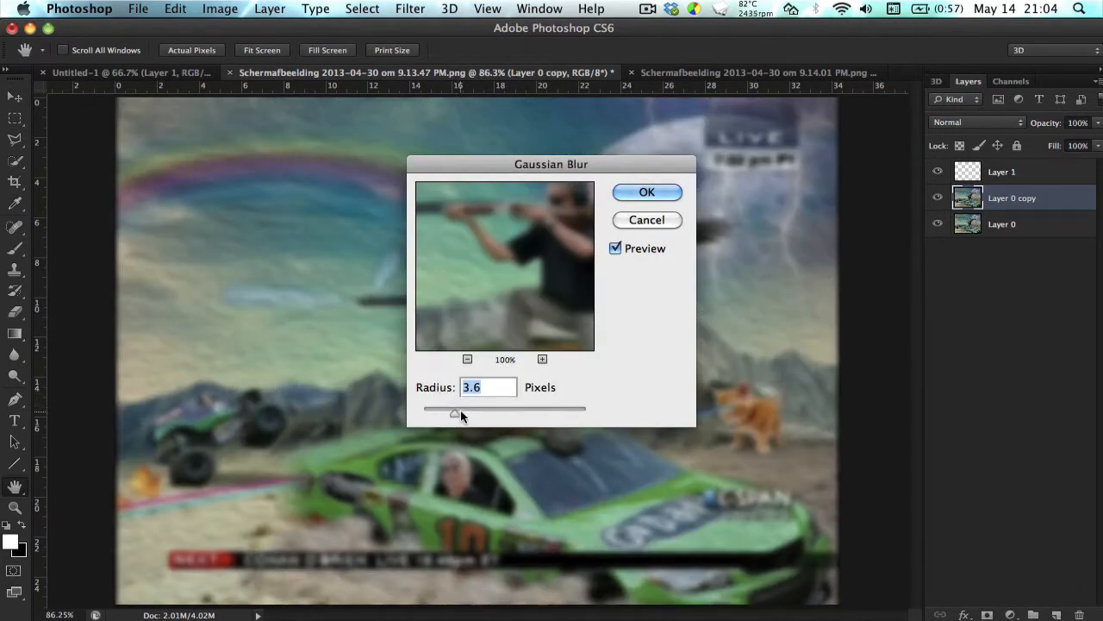
mouse_move(459, 411)
mouse_down()
mouse_move(475, 419)
mouse_move(466, 418)
mouse_up()
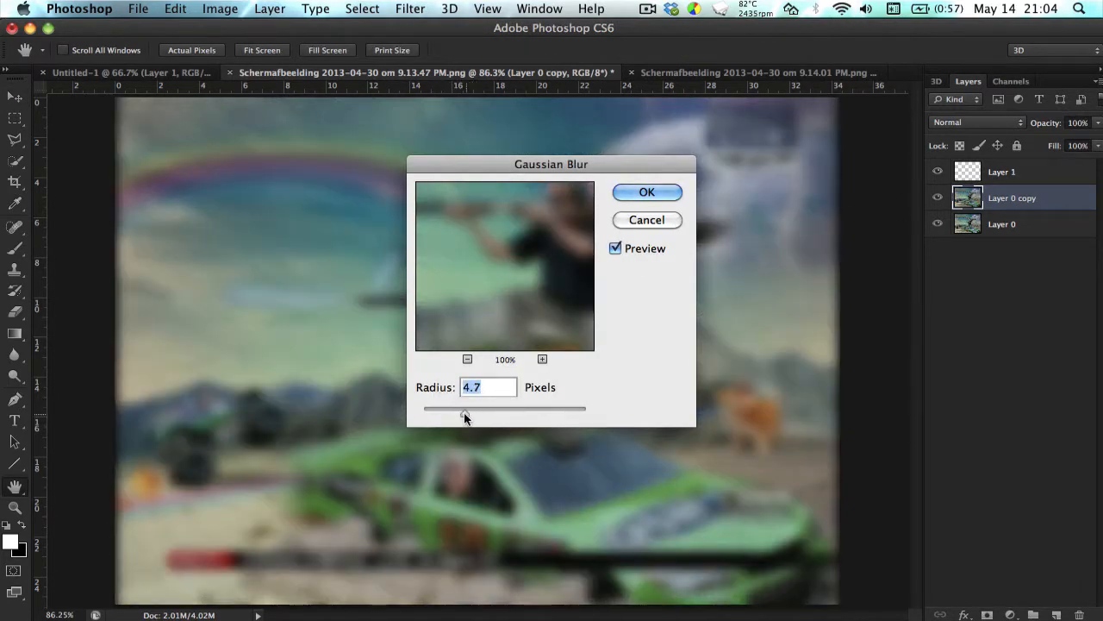
click(621, 218)
Try a Motion Blur with a 56° angle and 11 pixel distance on Layer 0 copy and cancel it.
click(401, 6)
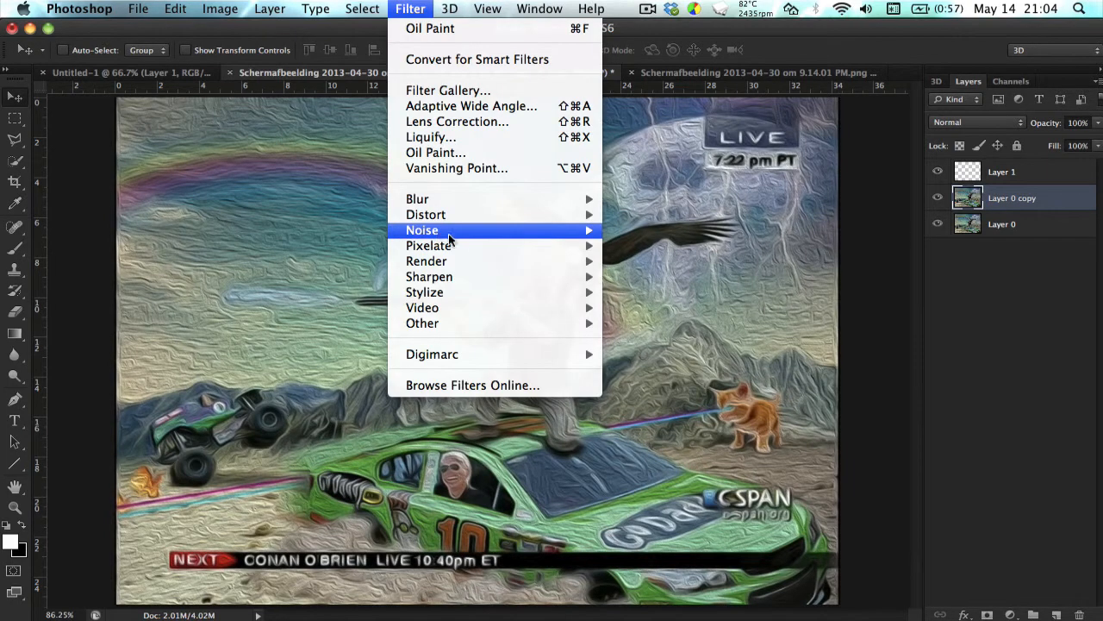
mouse_move(534, 199)
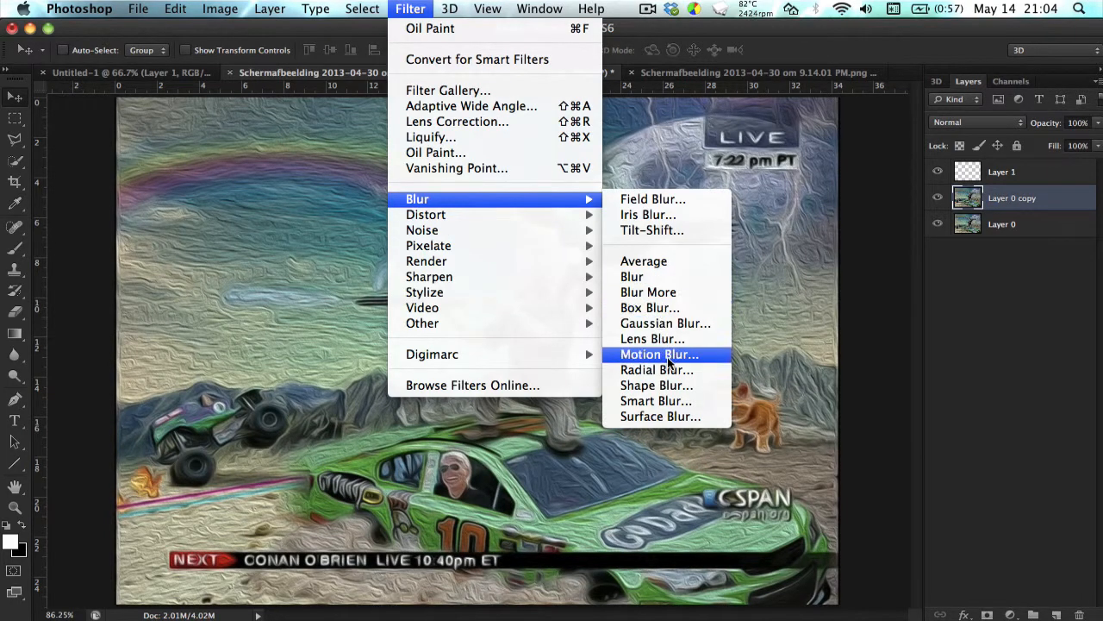
click(794, 250)
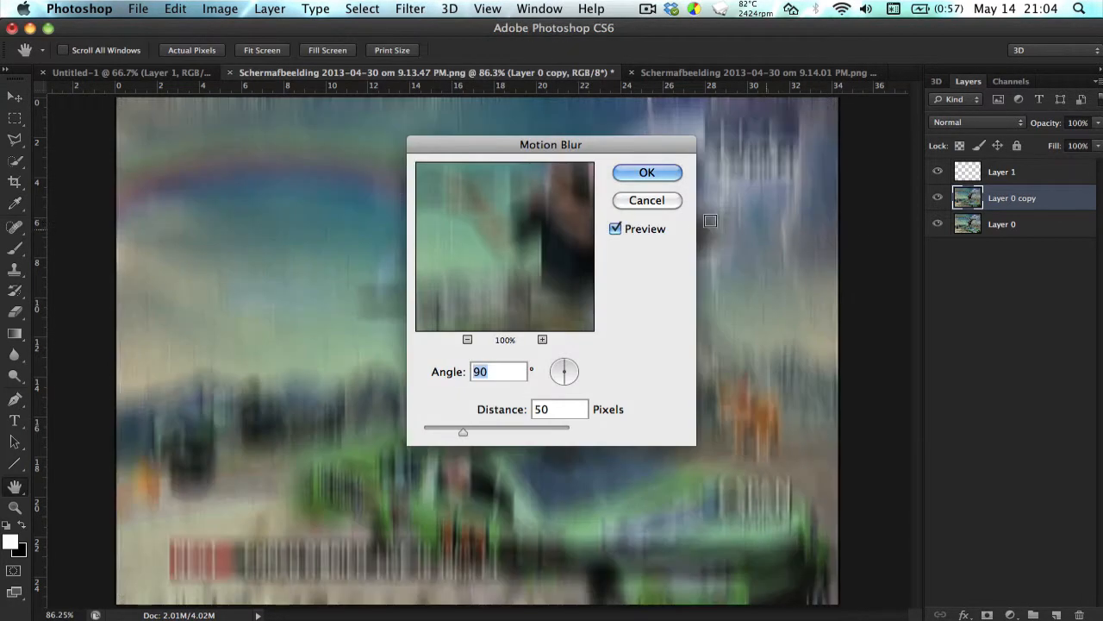
click(569, 375)
click(572, 369)
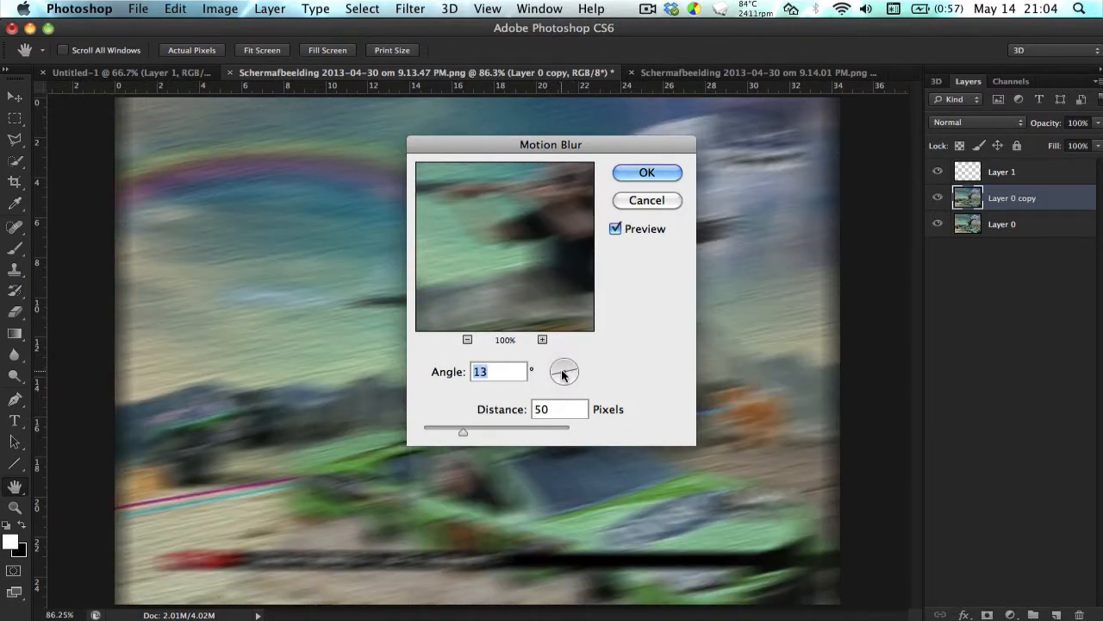
click(575, 371)
click(571, 362)
click(435, 426)
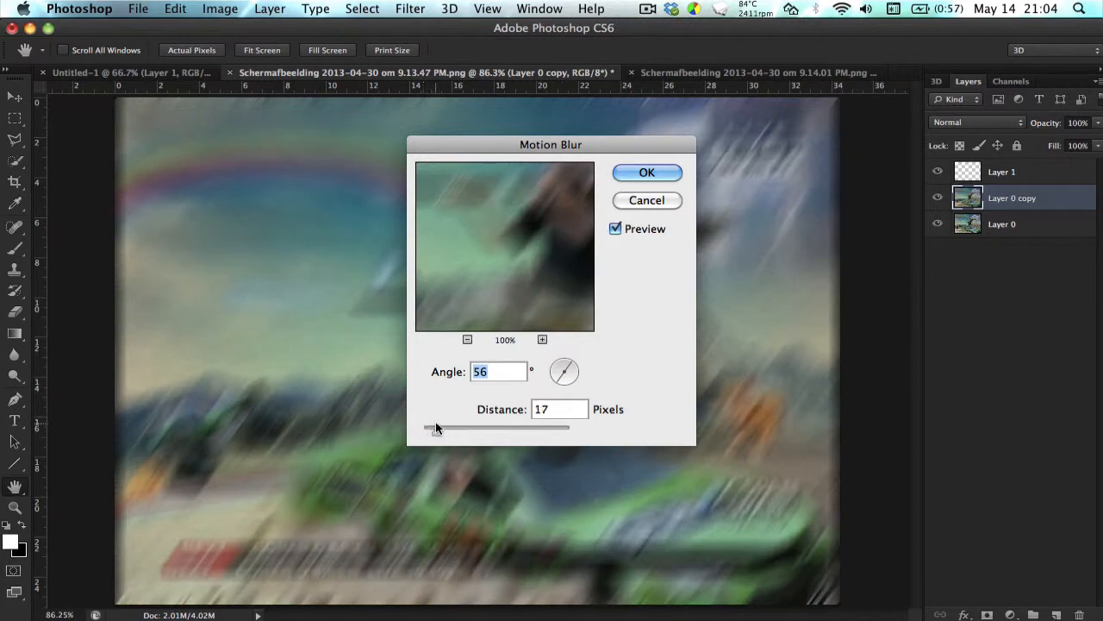
drag(434, 427, 431, 428)
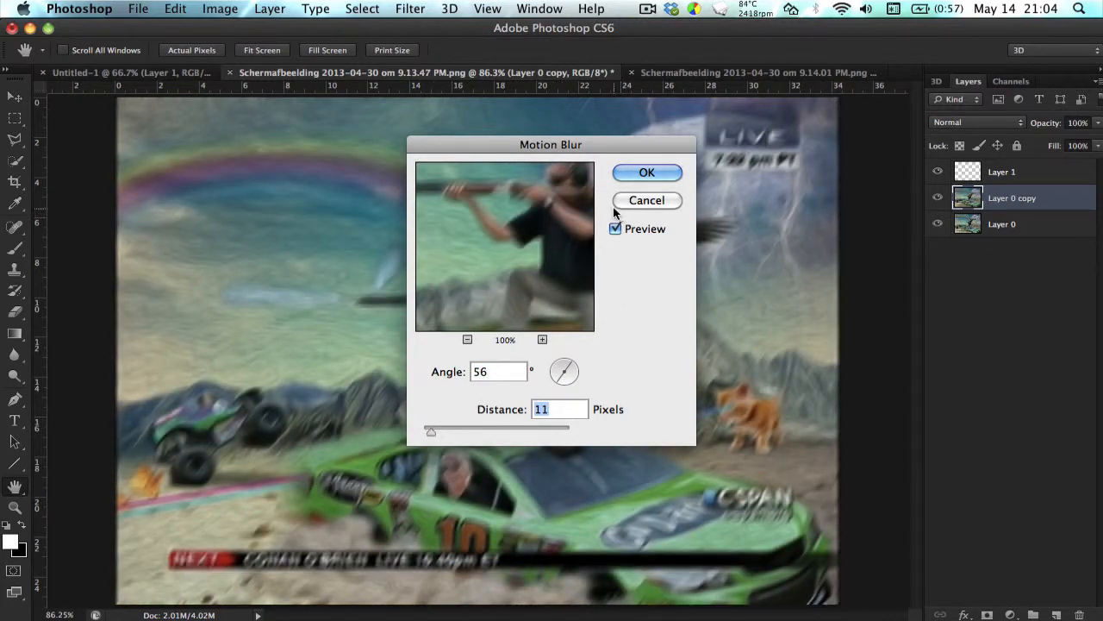
click(638, 199)
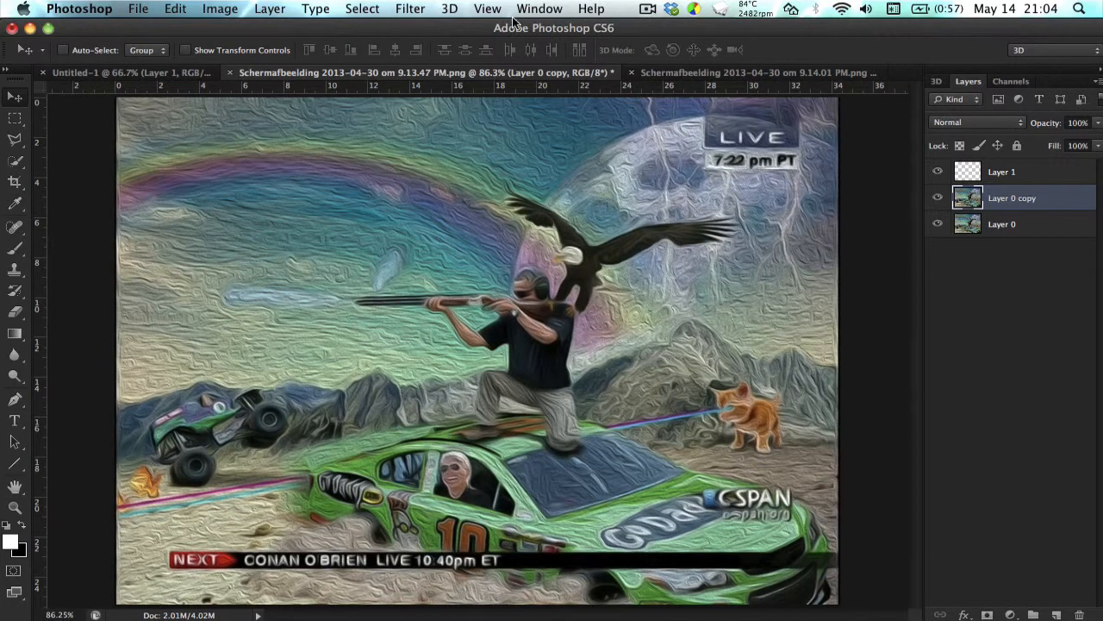
Apply a Radial Blur with amount 24, Spin method and Good quality to Layer 0 copy, and undo it.
click(412, 8)
click(413, 7)
click(412, 8)
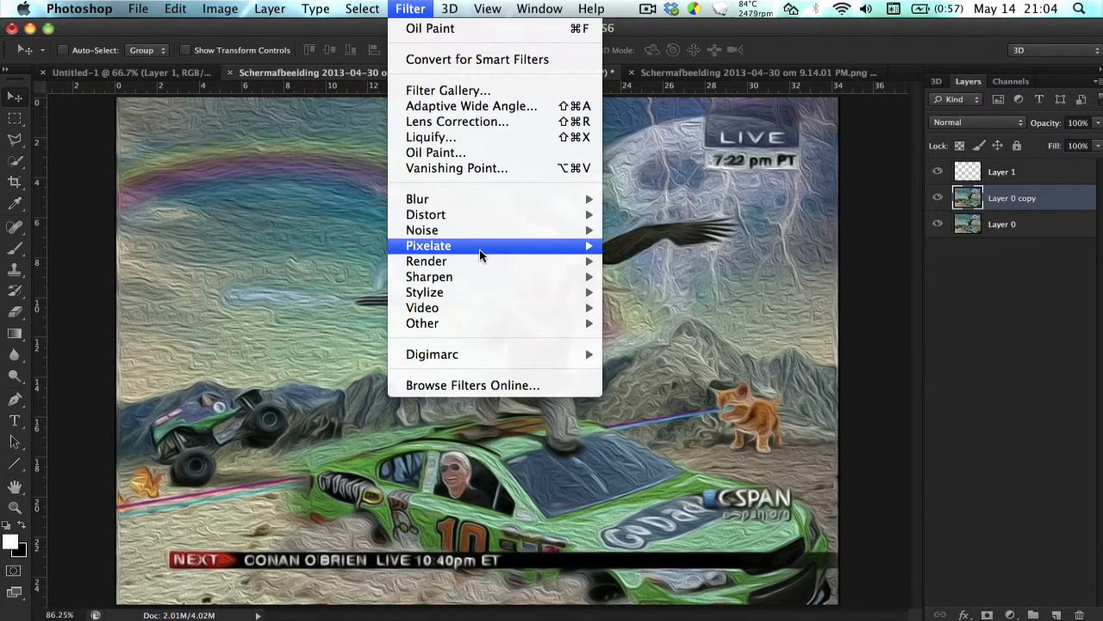
mouse_move(518, 204)
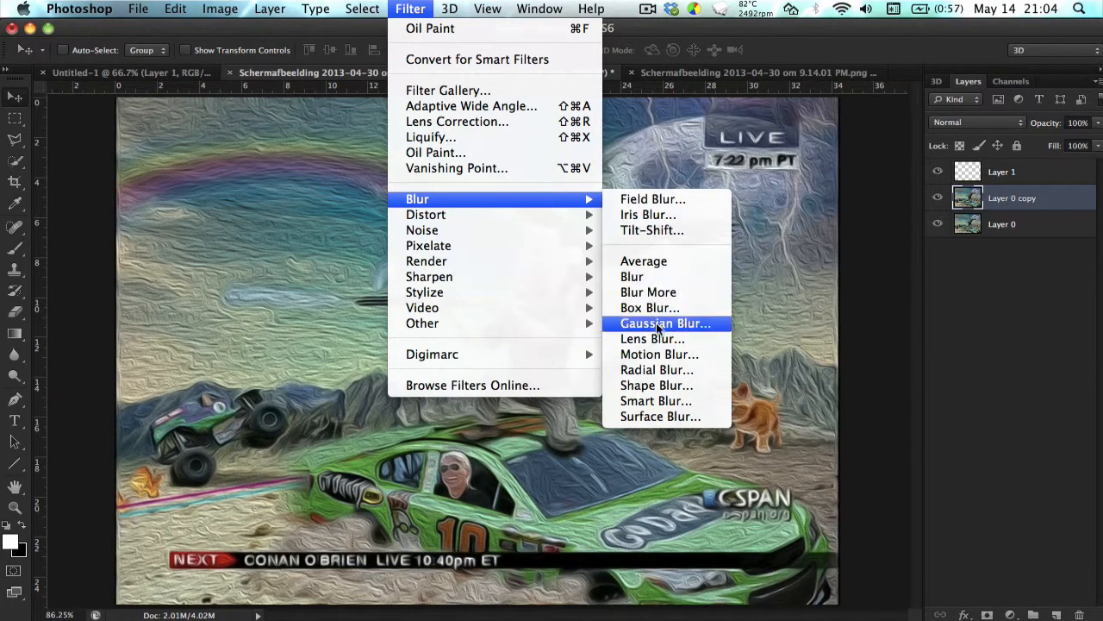
click(663, 376)
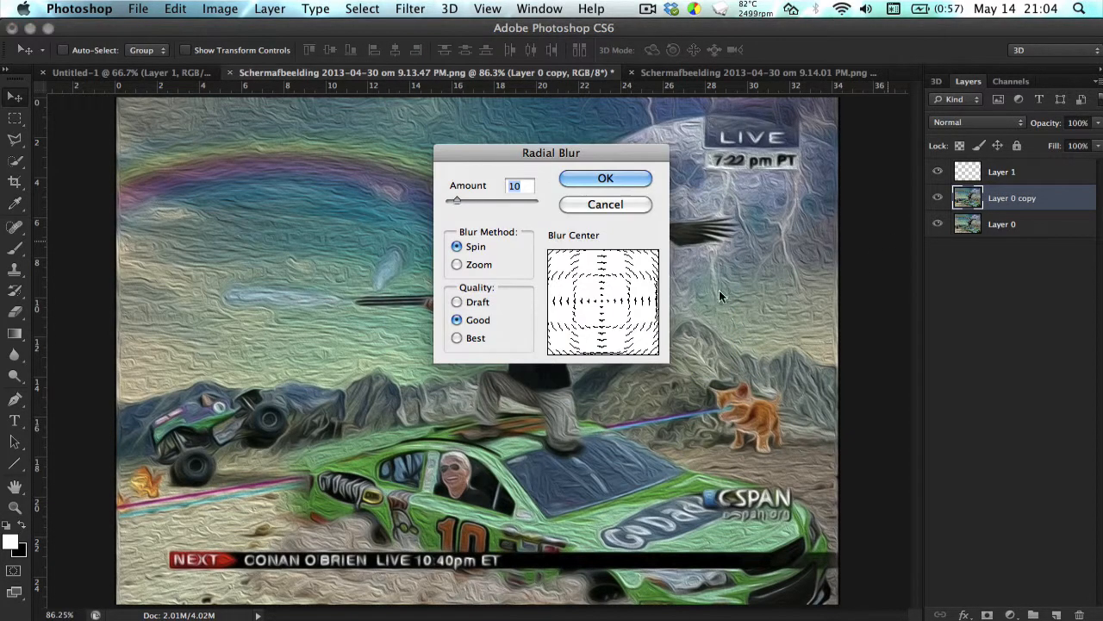
drag(457, 200, 469, 200)
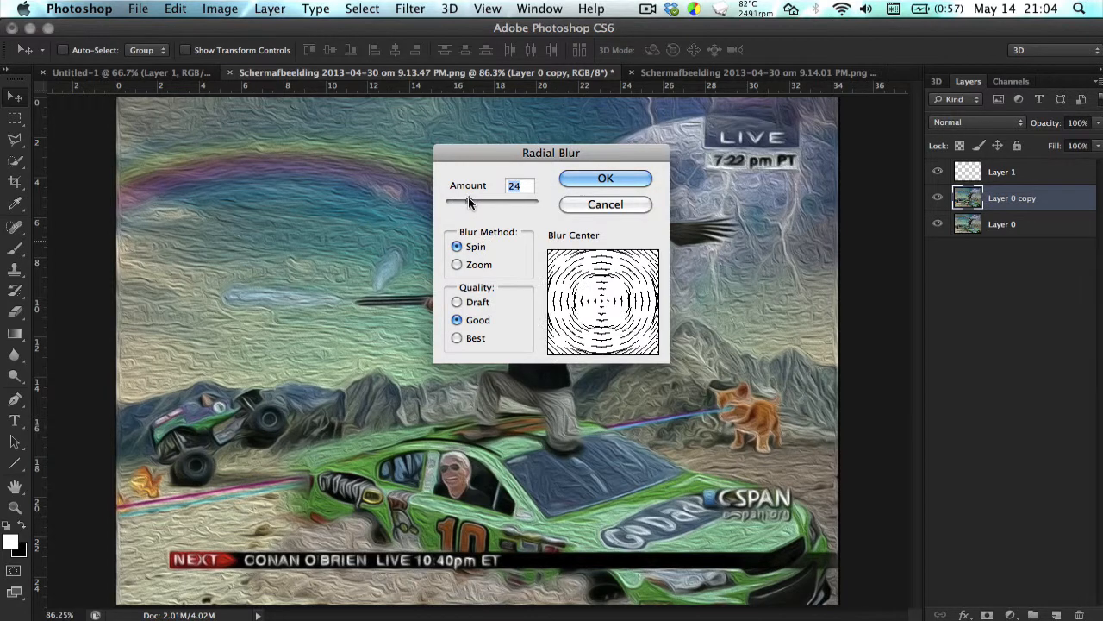
click(614, 176)
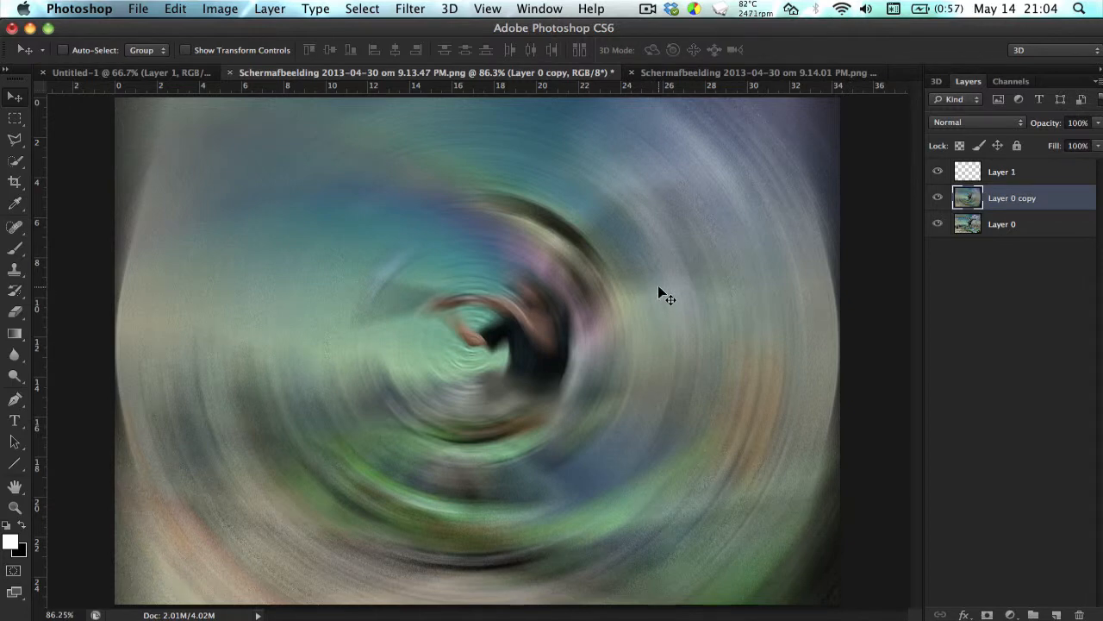
key(super+z)
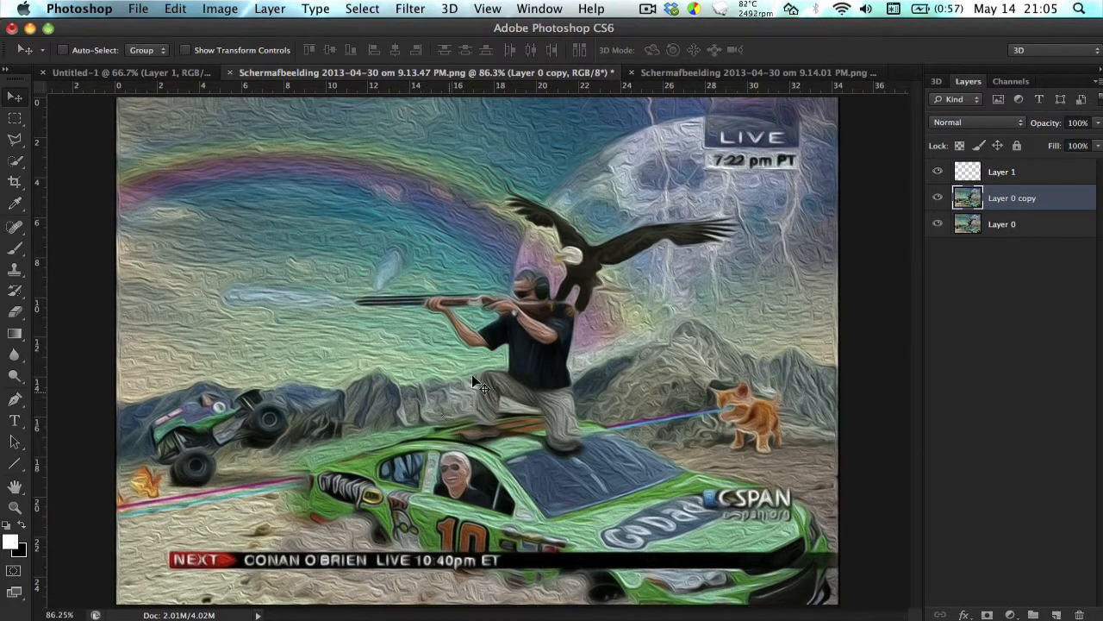
click(362, 8)
mouse_move(410, 9)
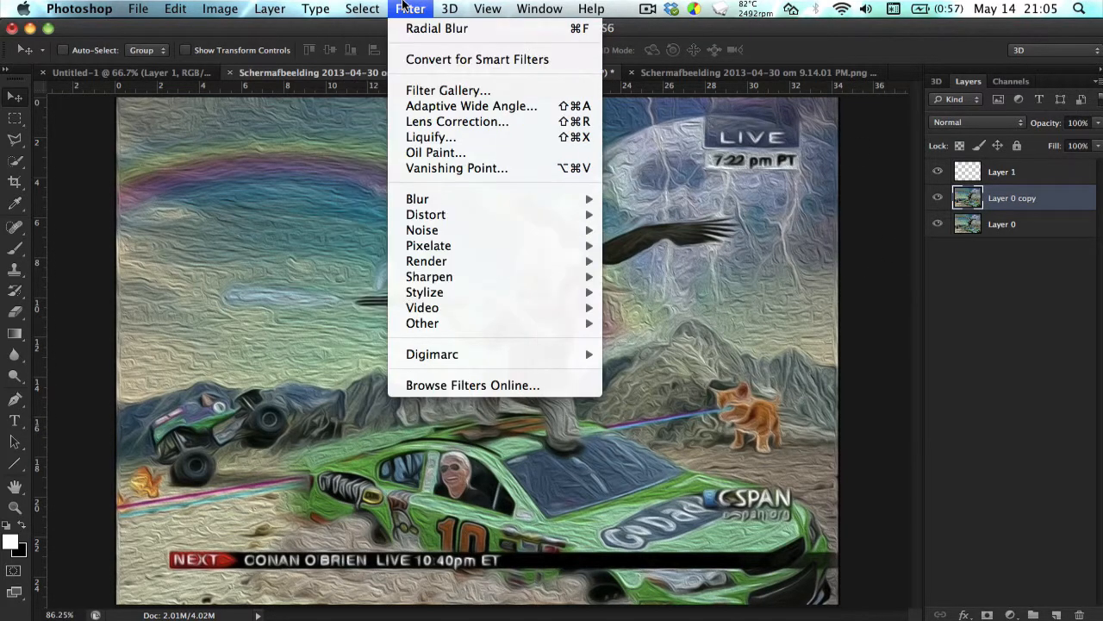
mouse_move(465, 217)
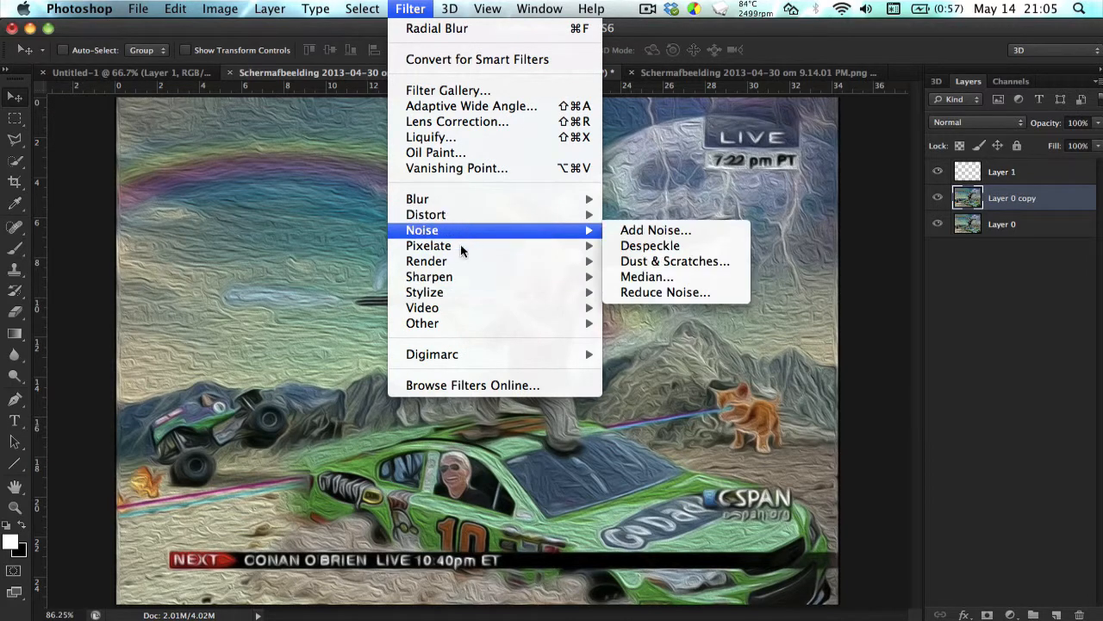
mouse_move(466, 261)
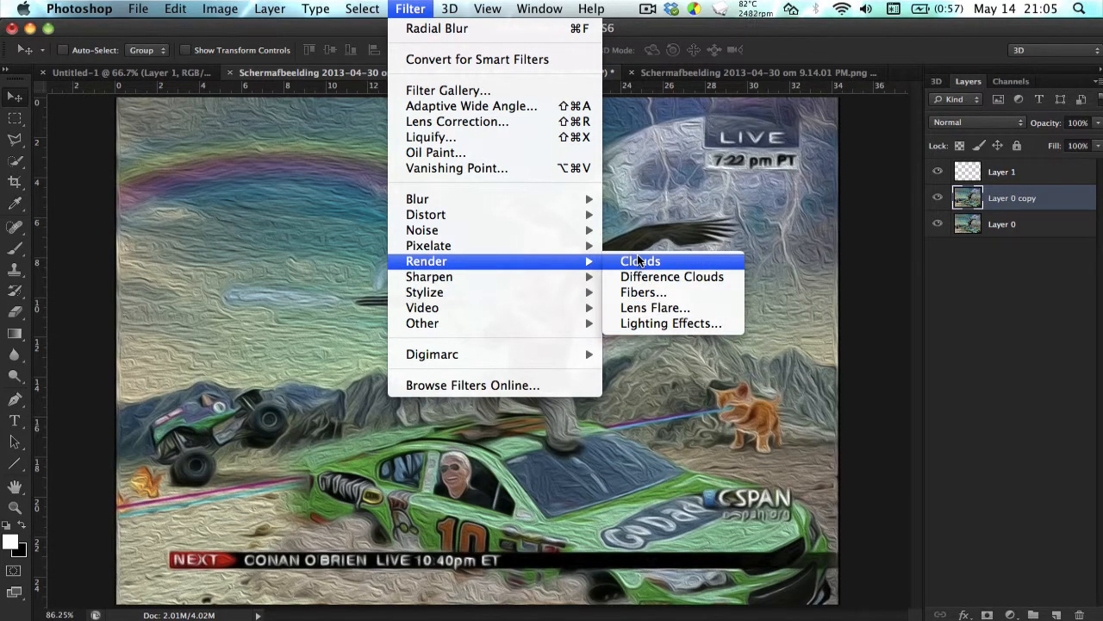
click(422, 7)
Render Clouds in the current black and white colours on the empty Layer 1.
click(990, 179)
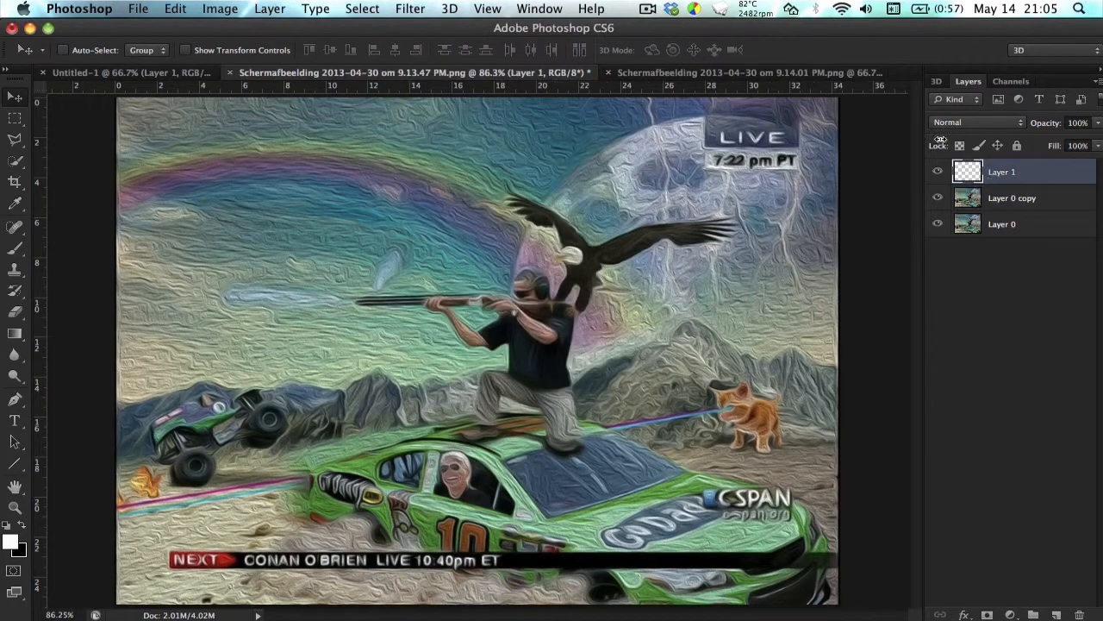
click(410, 8)
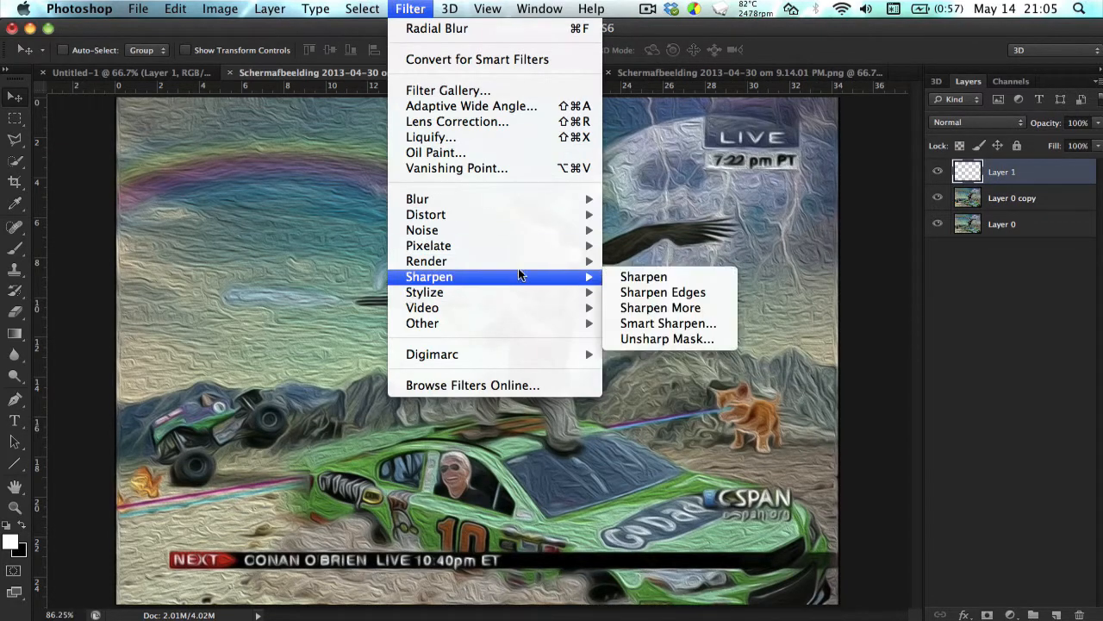
mouse_move(518, 261)
click(642, 269)
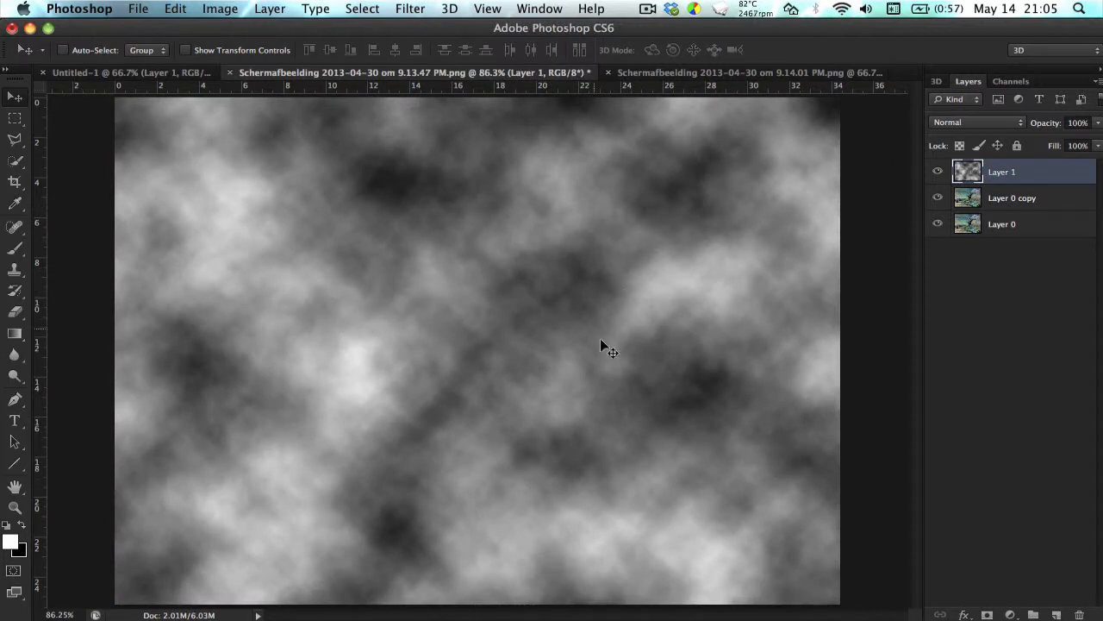
Set the foreground colour to bright red and swap it with the background colour.
click(13, 543)
drag(682, 275, 853, 240)
click(1034, 231)
key(v)
key(x)
Set the black foreground colour to dark purple #670b5d and swap the colours so red is in front.
click(10, 541)
click(830, 377)
click(869, 312)
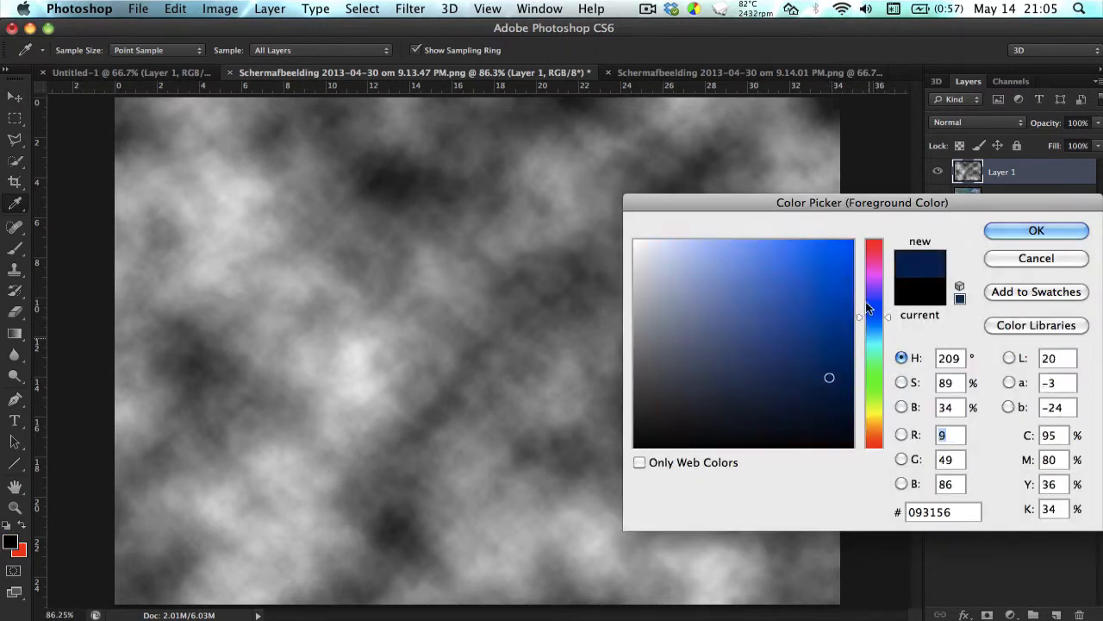
drag(869, 308, 865, 269)
click(830, 363)
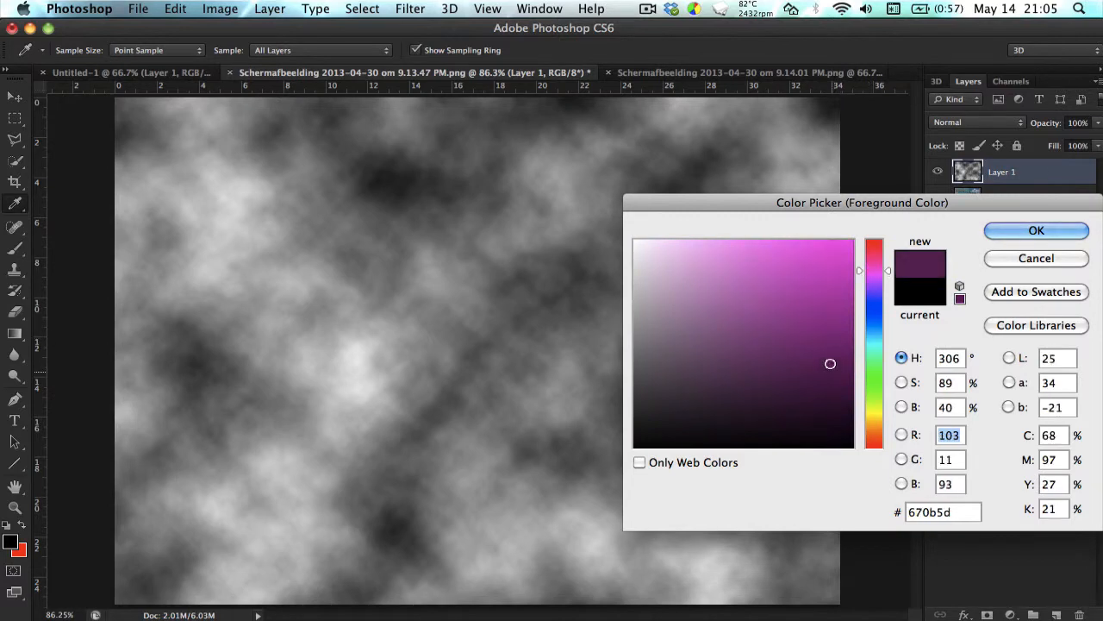
click(997, 233)
key(x)
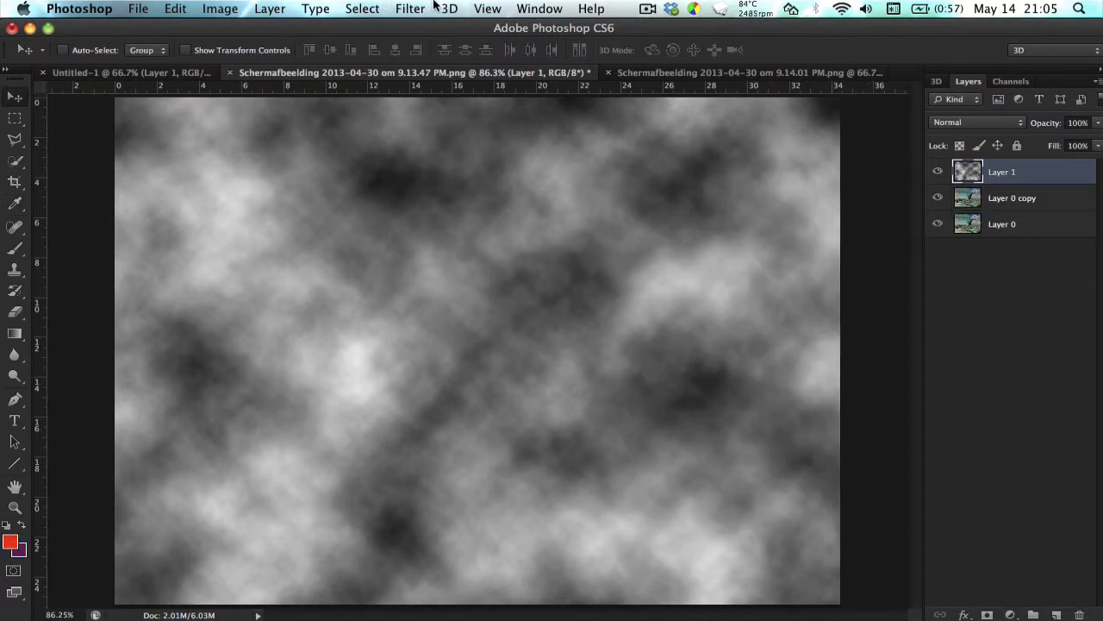
Render Clouds on Layer 1 in red and purple, and undo them.
click(410, 9)
mouse_move(573, 277)
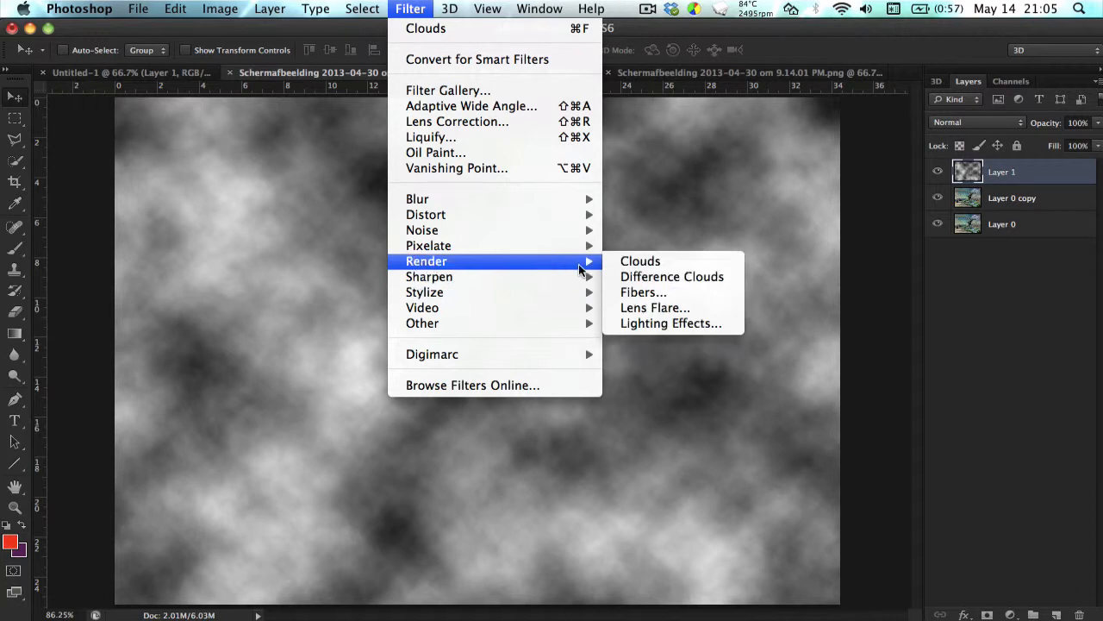
click(672, 253)
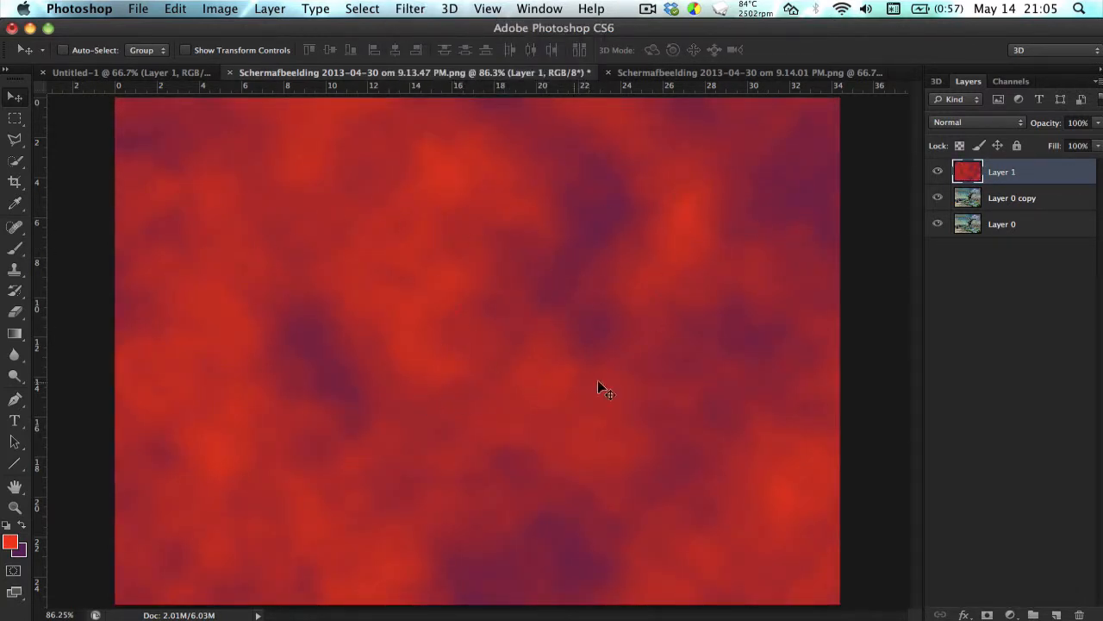
key(super+z)
Reset the foreground and background colours to the default black and white, keeping the grey clouds on Layer 1.
click(7, 524)
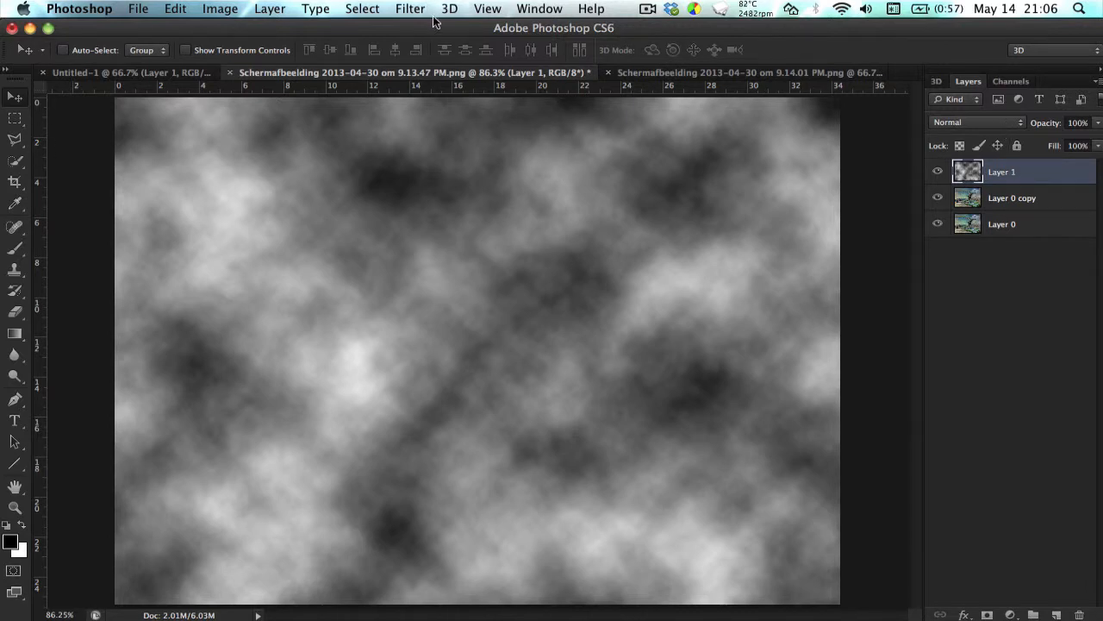
key(super+z)
key(super+z)
Set the foreground colour to a light green.
click(12, 541)
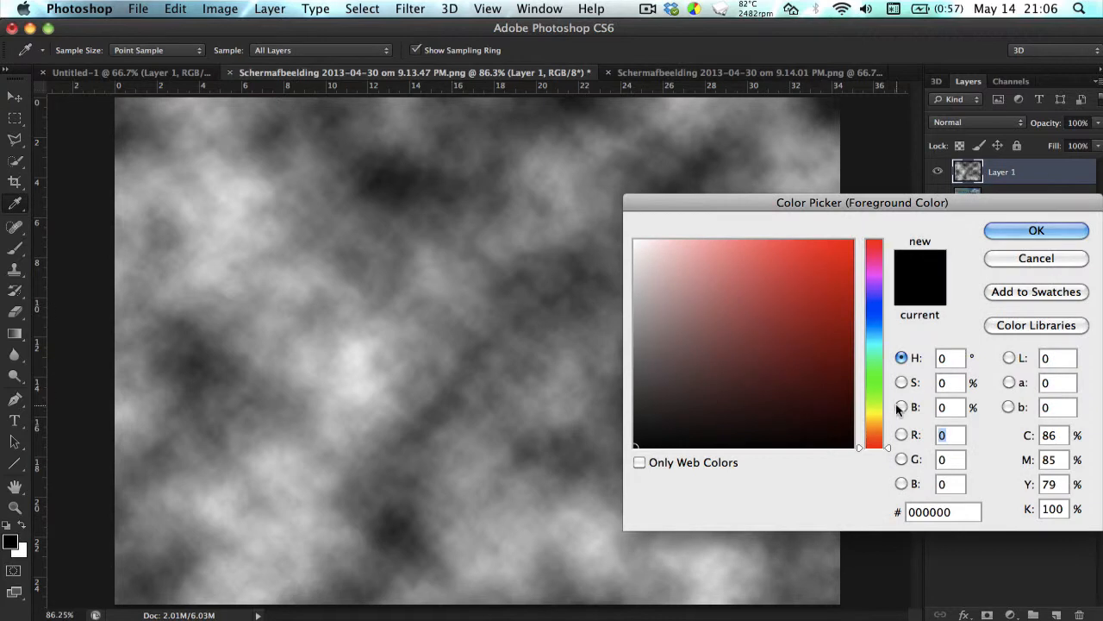
drag(878, 327, 875, 311)
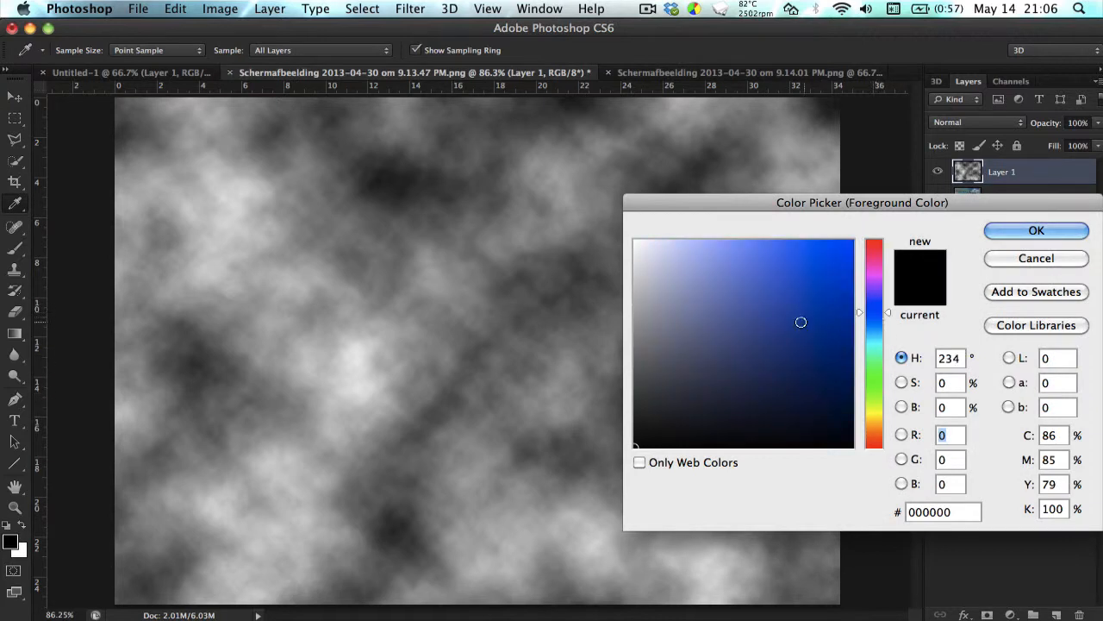
mouse_move(800, 320)
mouse_down()
mouse_move(805, 284)
mouse_move(809, 318)
mouse_move(813, 301)
mouse_up()
drag(887, 383, 887, 370)
drag(791, 245, 789, 257)
click(1010, 237)
key(v)
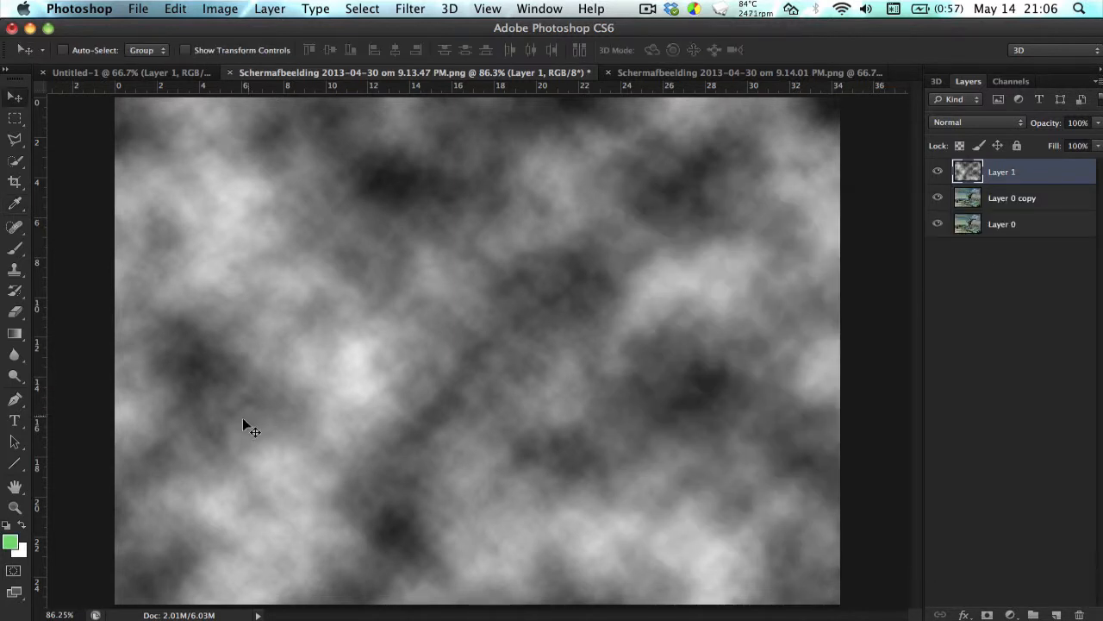
Sample the green foreground colour for the background and darken it to #4f9b61.
click(19, 549)
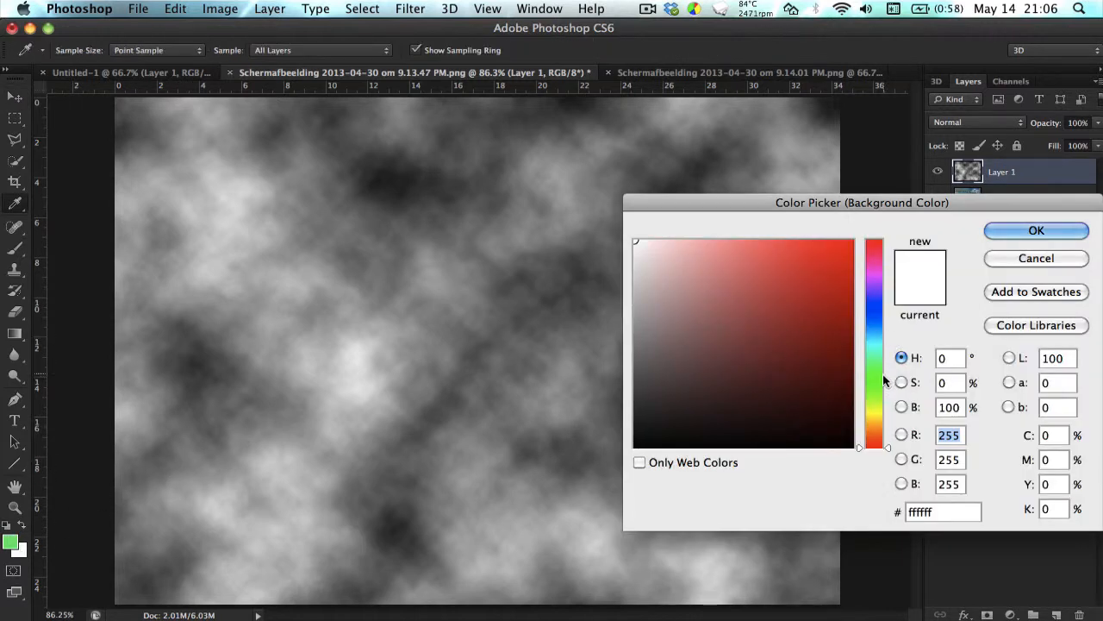
click(11, 540)
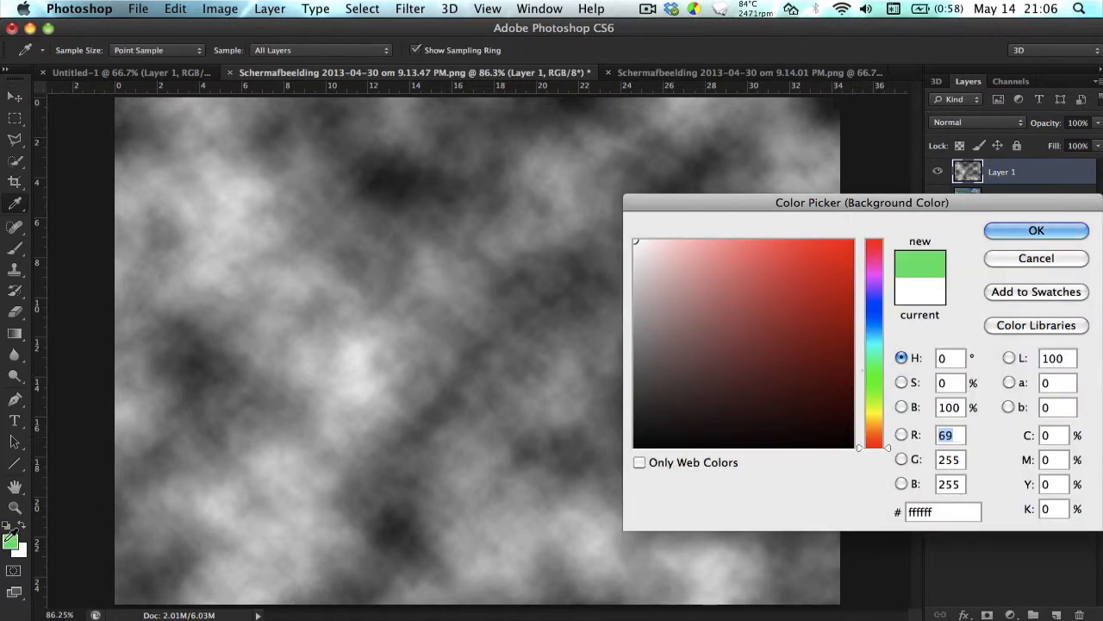
click(813, 335)
mouse_move(813, 334)
mouse_down()
mouse_move(766, 301)
mouse_move(746, 303)
mouse_move(743, 322)
mouse_up()
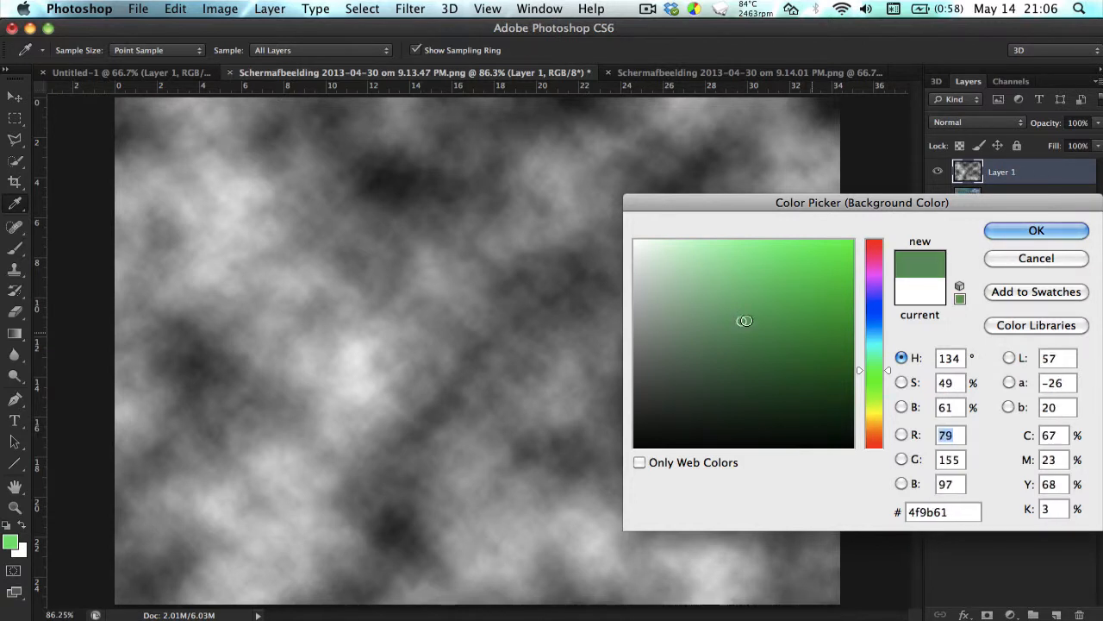
key(Return)
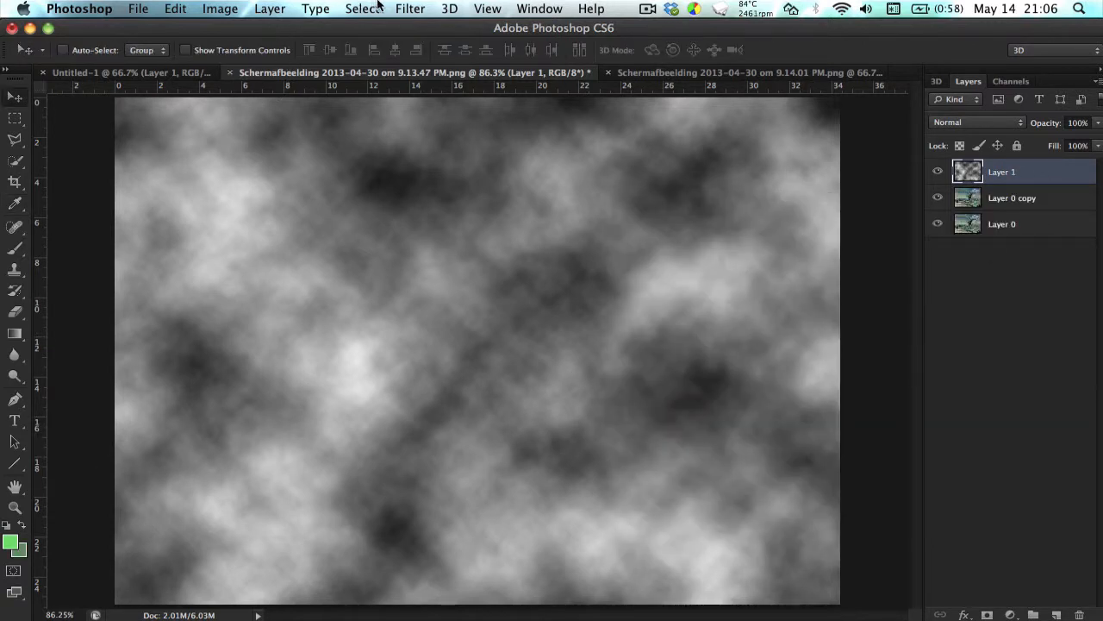
Render Clouds on Layer 1 in the light and dark green foreground and background colours.
click(410, 9)
mouse_move(478, 231)
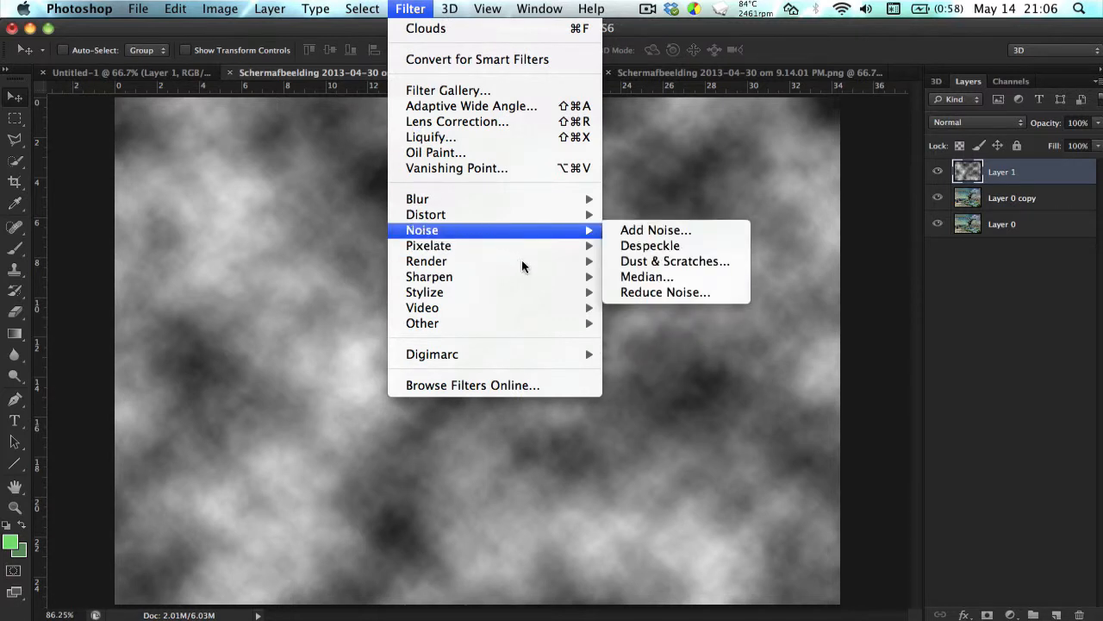
mouse_move(541, 261)
click(643, 261)
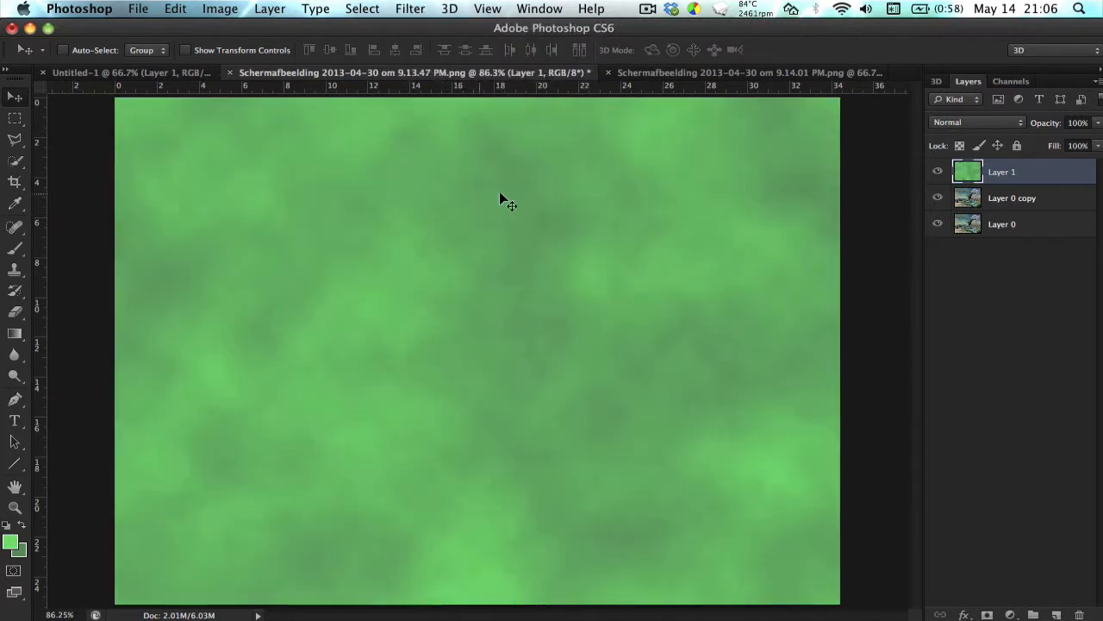
Darken the background colour to #2d6239 and render Clouds on Layer 1 with more contrast.
click(19, 550)
drag(759, 353, 751, 369)
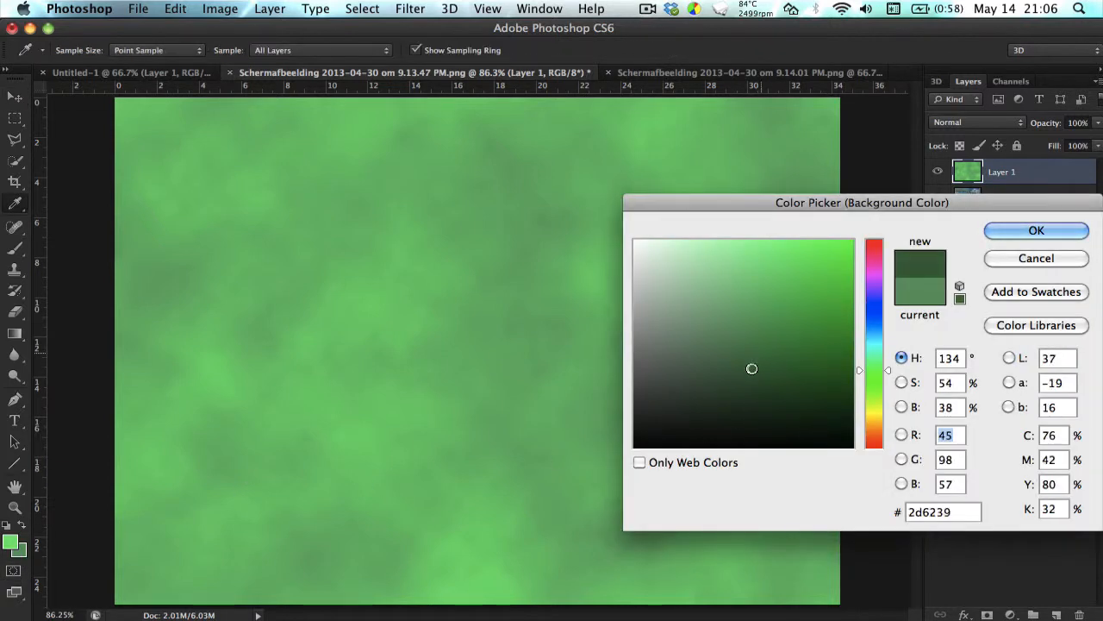
key(Return)
key(v)
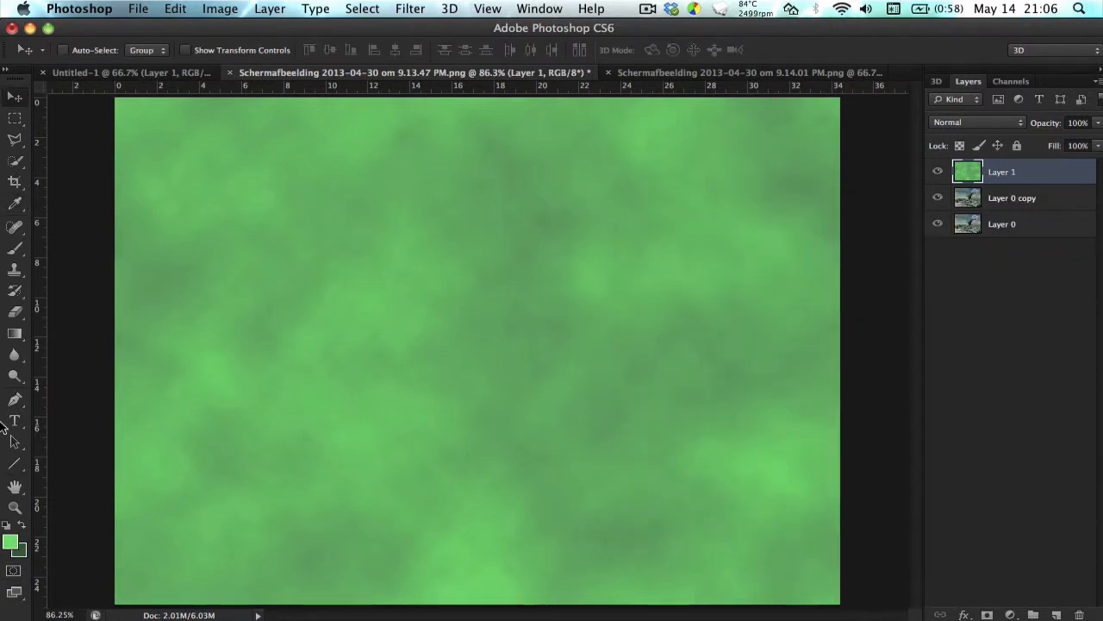
click(411, 8)
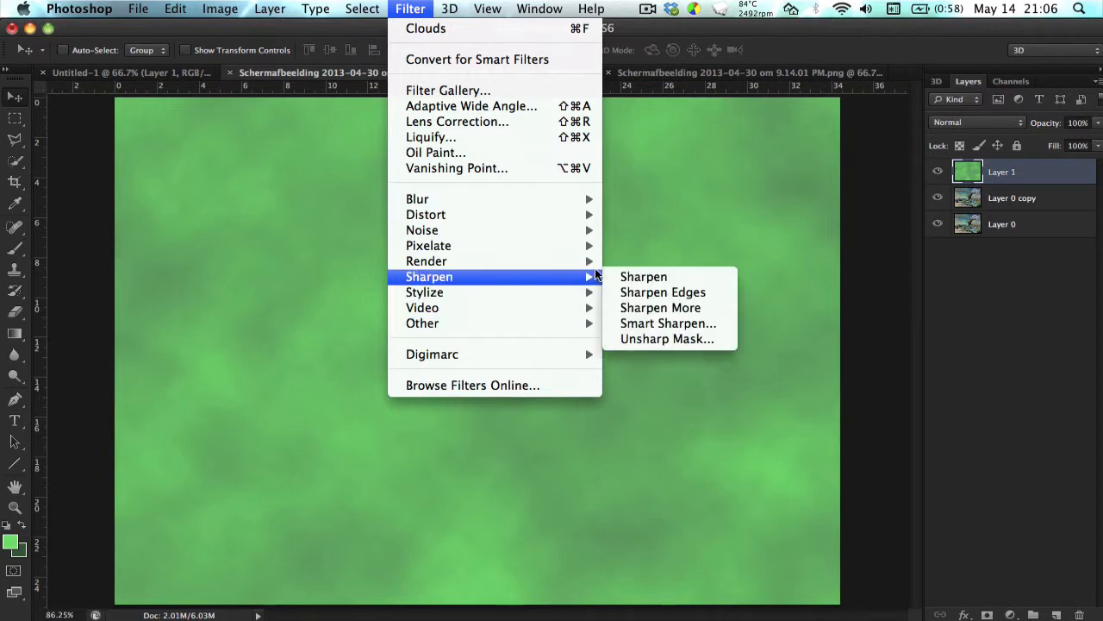
mouse_move(595, 263)
click(669, 260)
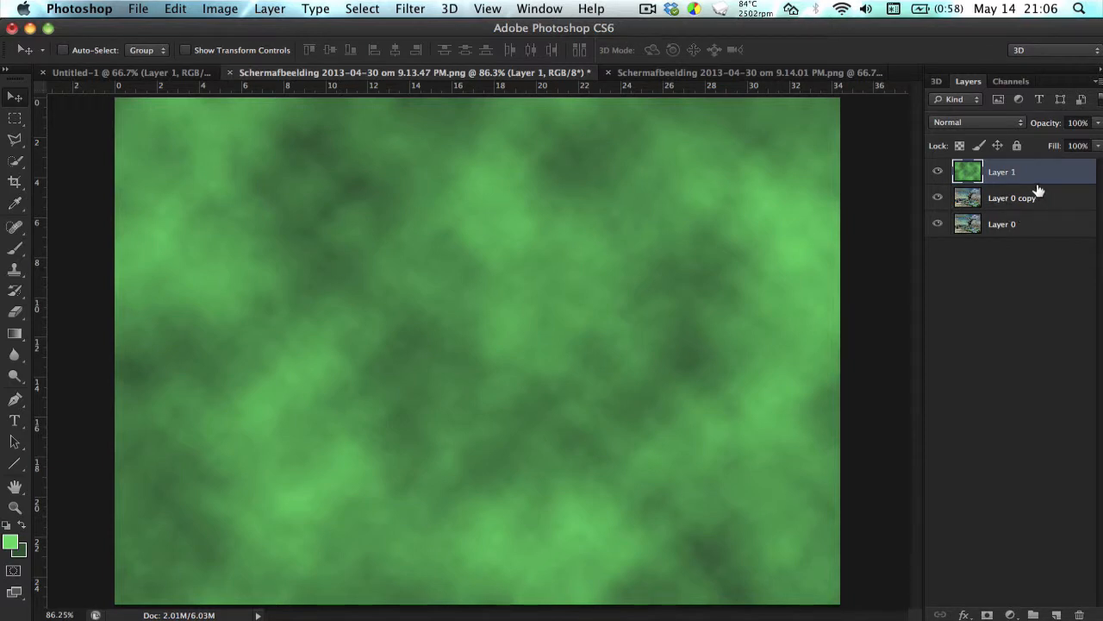
Set the blend mode of Layer 1 to Overlay.
click(1005, 124)
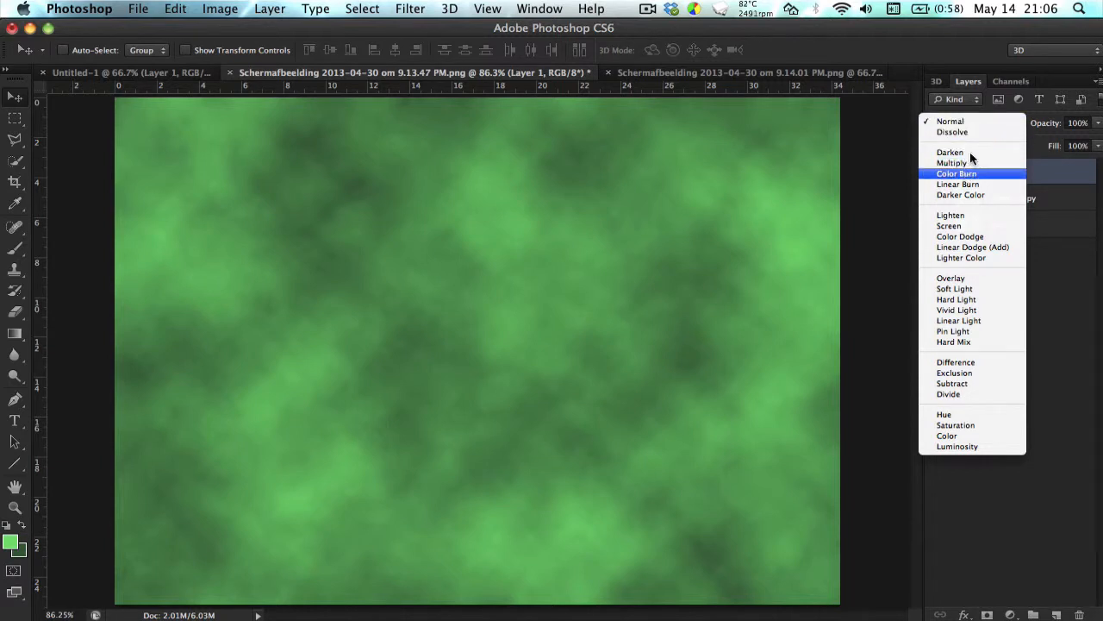
click(962, 123)
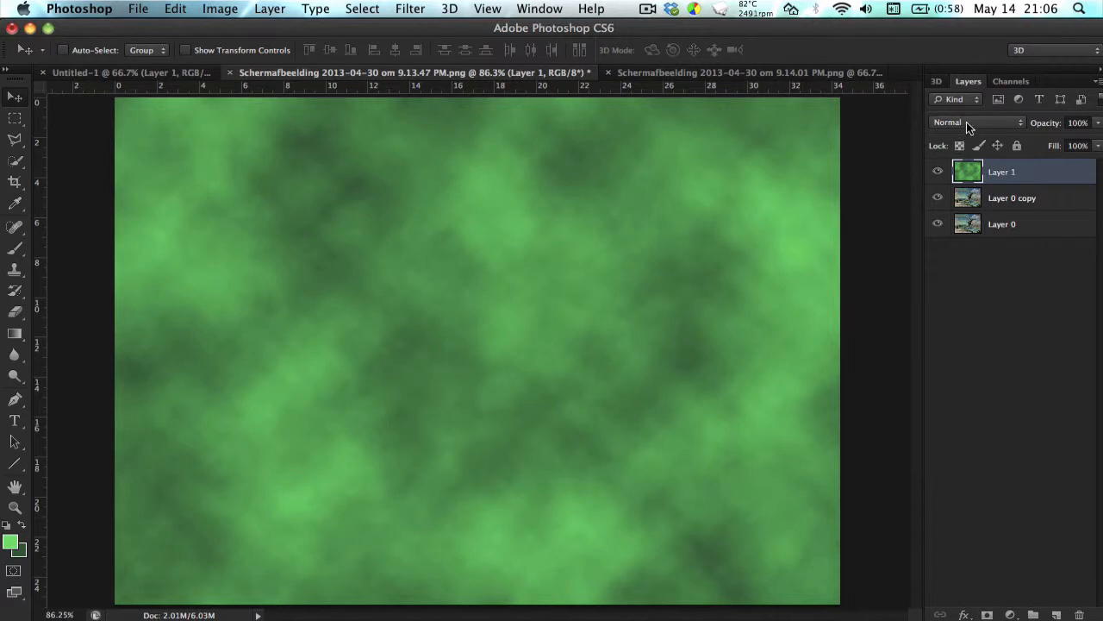
click(966, 122)
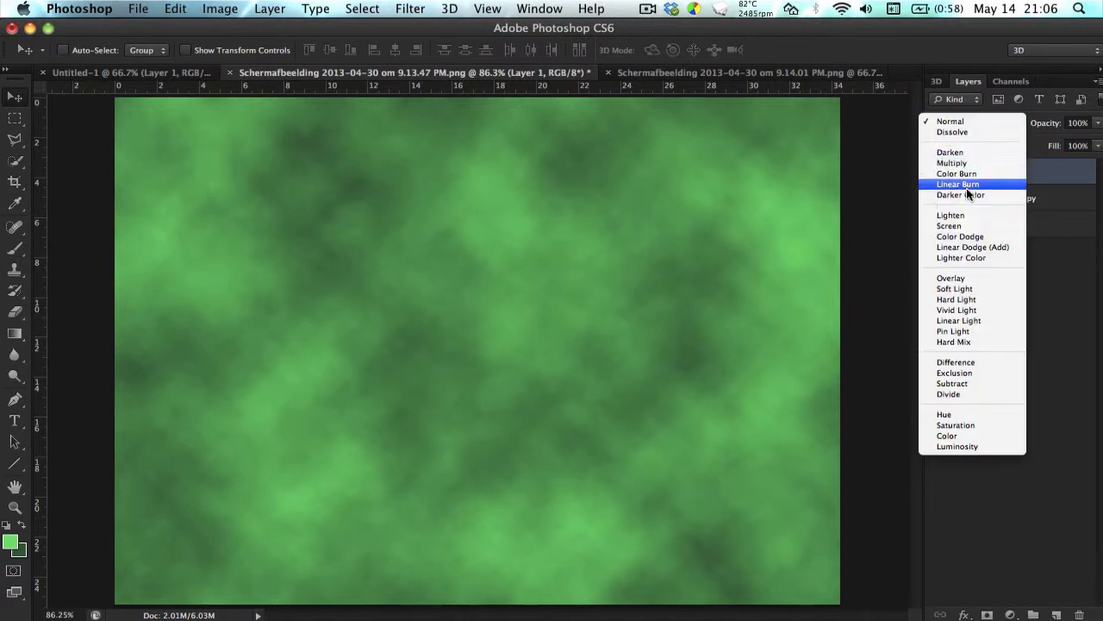
click(967, 280)
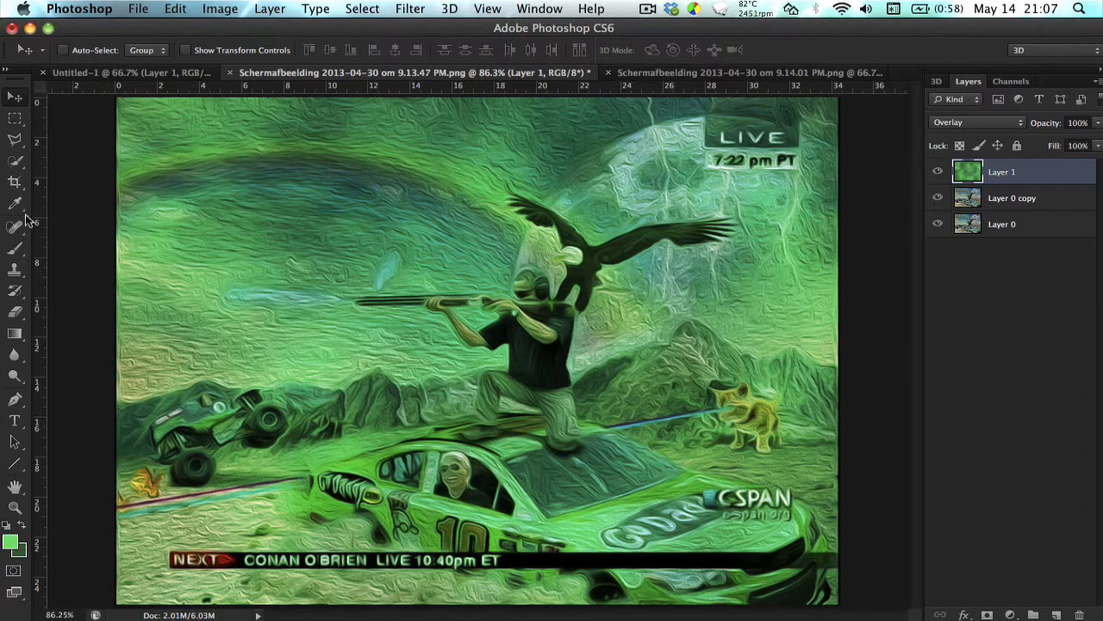
Switch to the Brush tool and add a new empty layer above Layer 1.
click(15, 248)
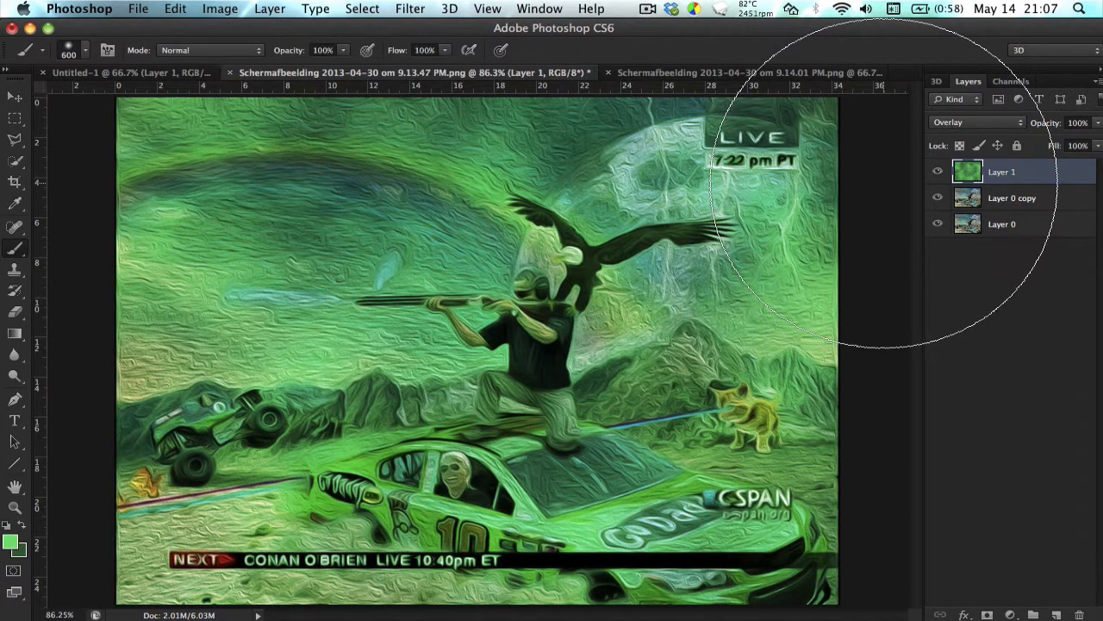
key(super+shift+n)
key(Return)
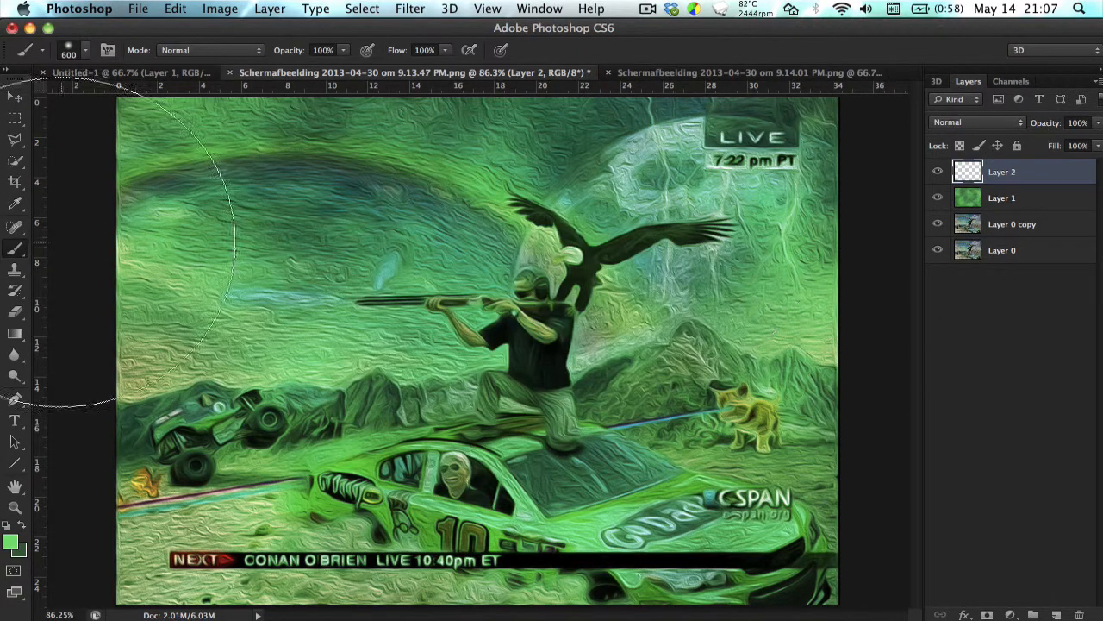
Set the foreground colour to light blue #45c6eb.
click(12, 541)
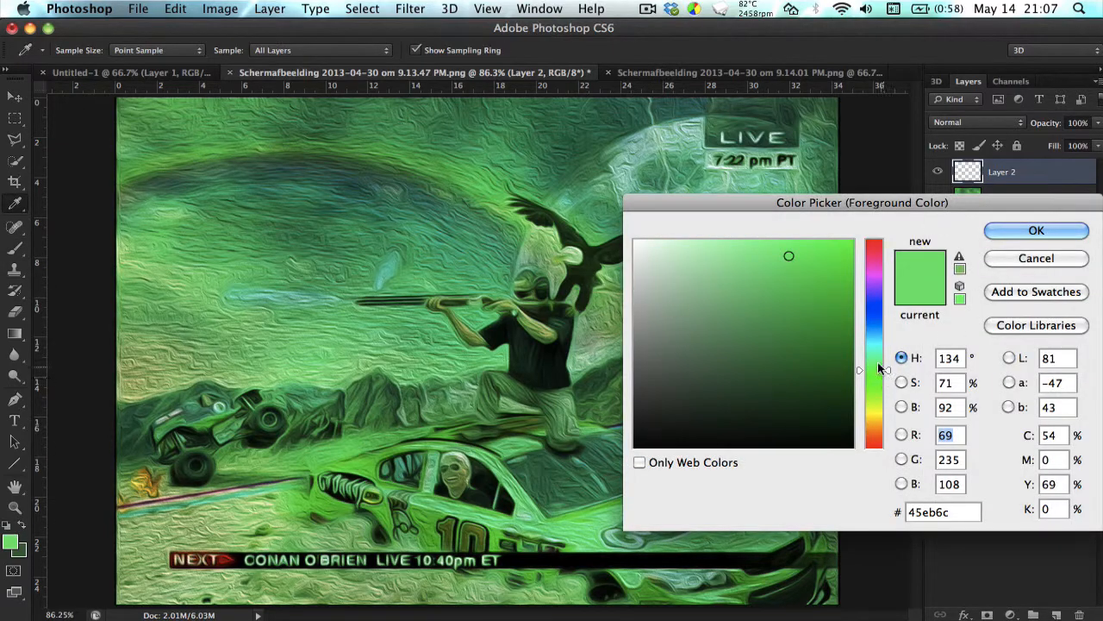
drag(877, 362, 874, 334)
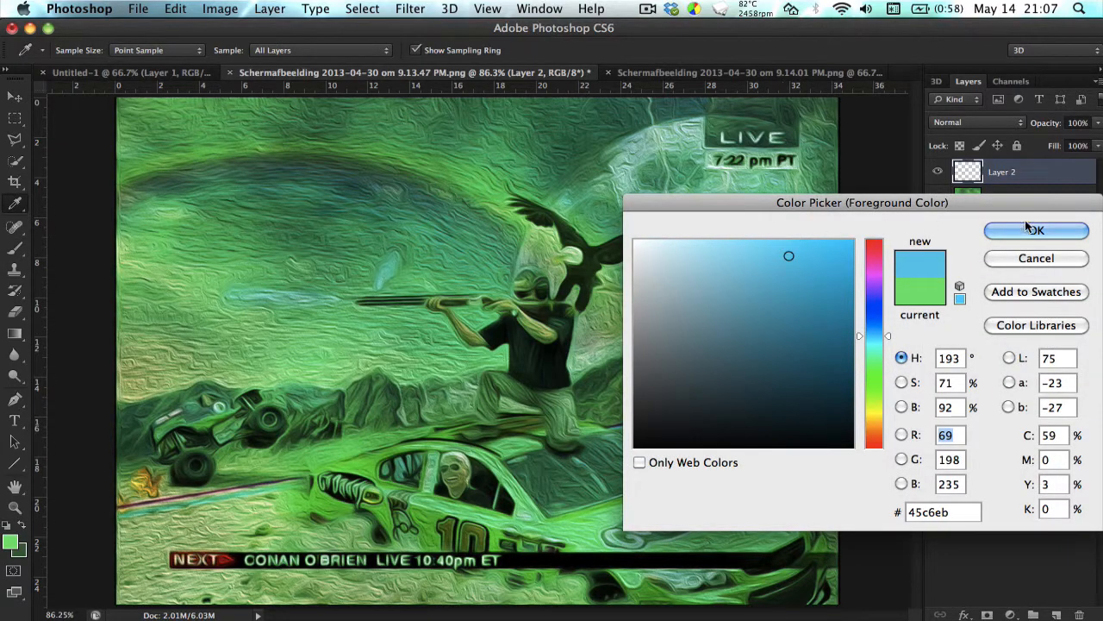
click(1031, 230)
Reduce the brush size to 100 and paint blue over the sky on Layer 2.
key(bracketleft)
key(bracketleft)
key(bracketleft)
key(bracketleft)
key(bracketleft)
key(bracketleft)
key(bracketleft)
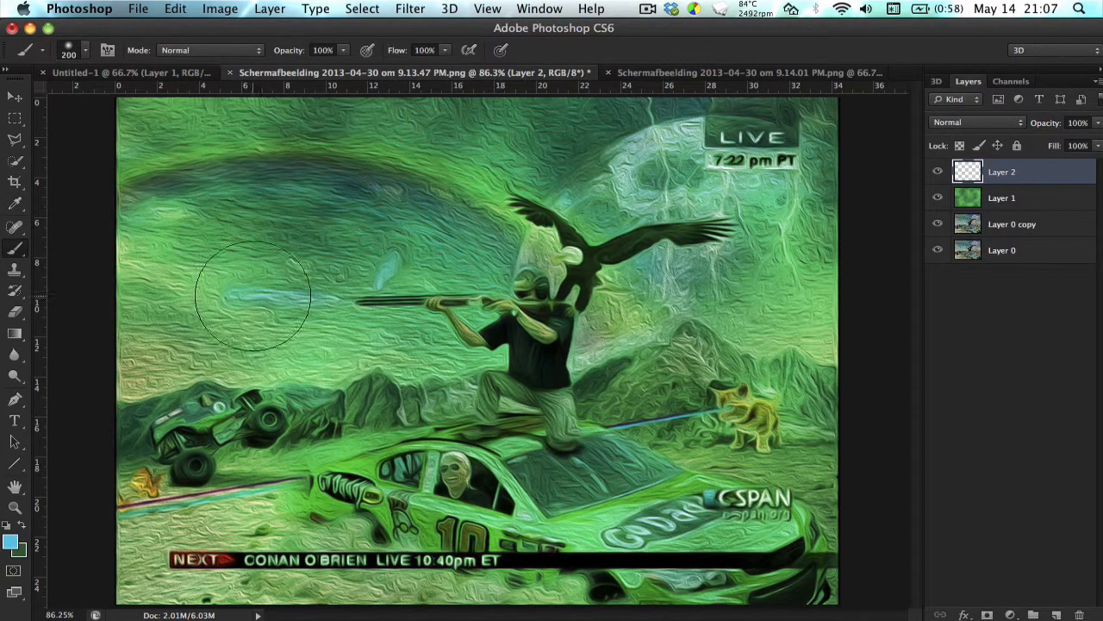
key(bracketleft)
key(bracketleft)
click(147, 366)
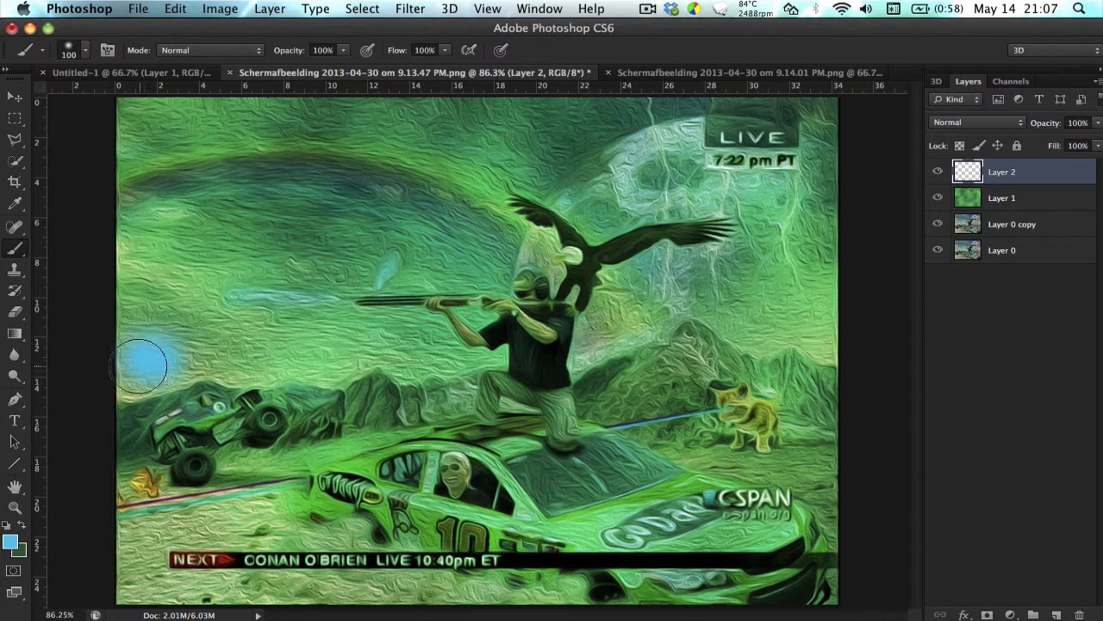
mouse_move(170, 365)
mouse_down()
mouse_move(452, 351)
mouse_move(391, 333)
mouse_move(341, 336)
mouse_move(312, 307)
mouse_move(356, 270)
mouse_move(472, 238)
mouse_move(483, 178)
mouse_move(579, 154)
mouse_move(607, 164)
mouse_move(600, 202)
mouse_move(687, 178)
mouse_move(768, 184)
mouse_move(793, 221)
mouse_move(711, 294)
mouse_move(668, 295)
mouse_move(622, 330)
mouse_move(637, 291)
mouse_move(615, 331)
mouse_move(660, 293)
mouse_move(711, 281)
mouse_move(800, 308)
mouse_move(826, 221)
mouse_move(816, 198)
mouse_move(827, 114)
mouse_move(823, 176)
mouse_move(672, 165)
mouse_move(667, 131)
mouse_move(611, 122)
mouse_move(97, 123)
mouse_move(167, 213)
mouse_move(152, 229)
mouse_move(251, 209)
mouse_move(411, 222)
mouse_move(175, 244)
mouse_move(143, 312)
mouse_move(277, 264)
mouse_move(257, 311)
mouse_move(292, 269)
mouse_move(189, 283)
mouse_up()
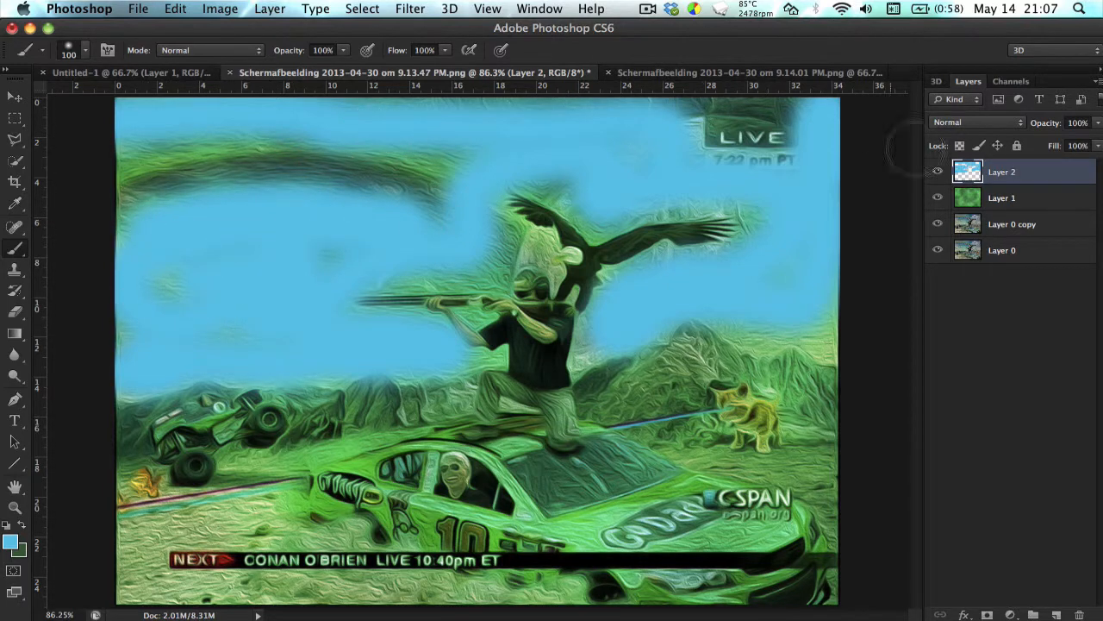
Try the Soft Light blend mode on Layer 2, and change it to Overlay.
click(1009, 122)
click(974, 287)
click(978, 125)
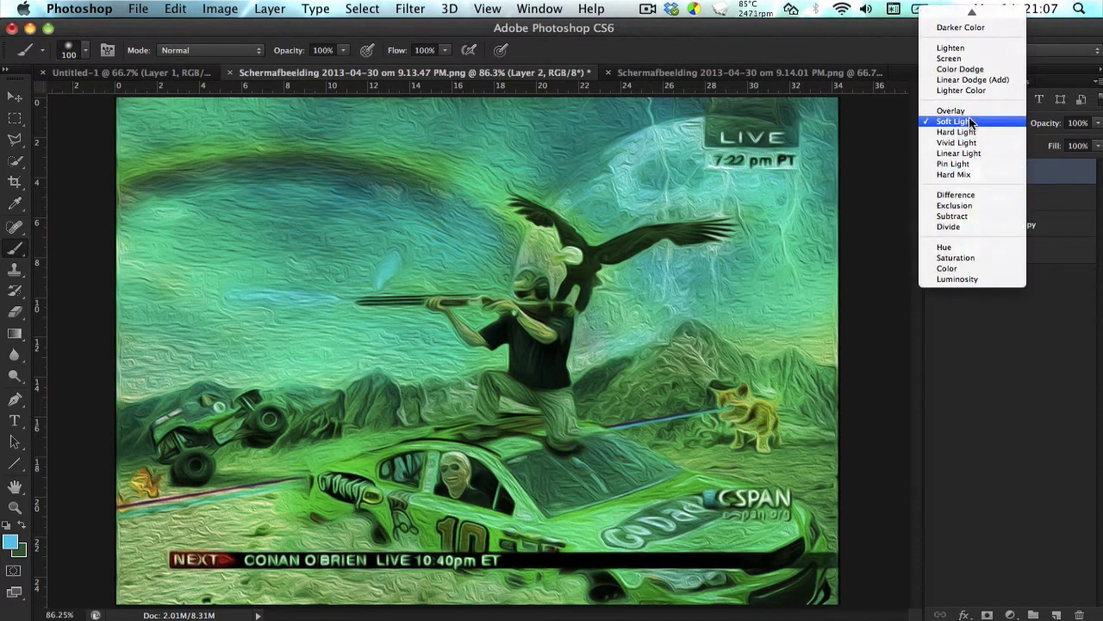
click(969, 111)
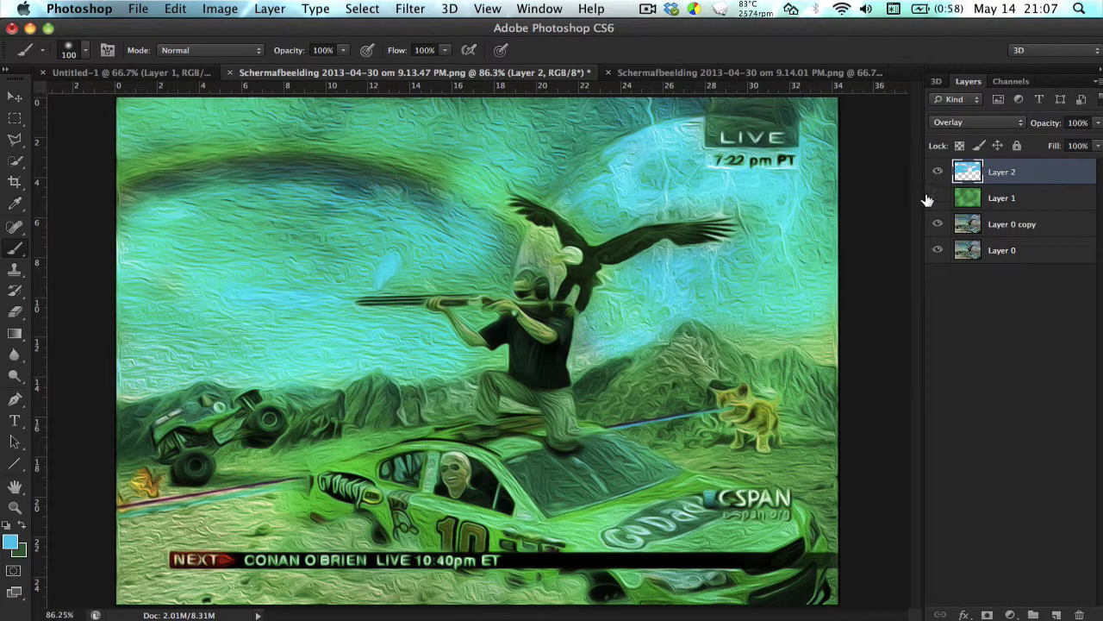
Hide Layer 1 to see the blue sky alone, delete Layer 2 and show Layer 1 again.
click(937, 198)
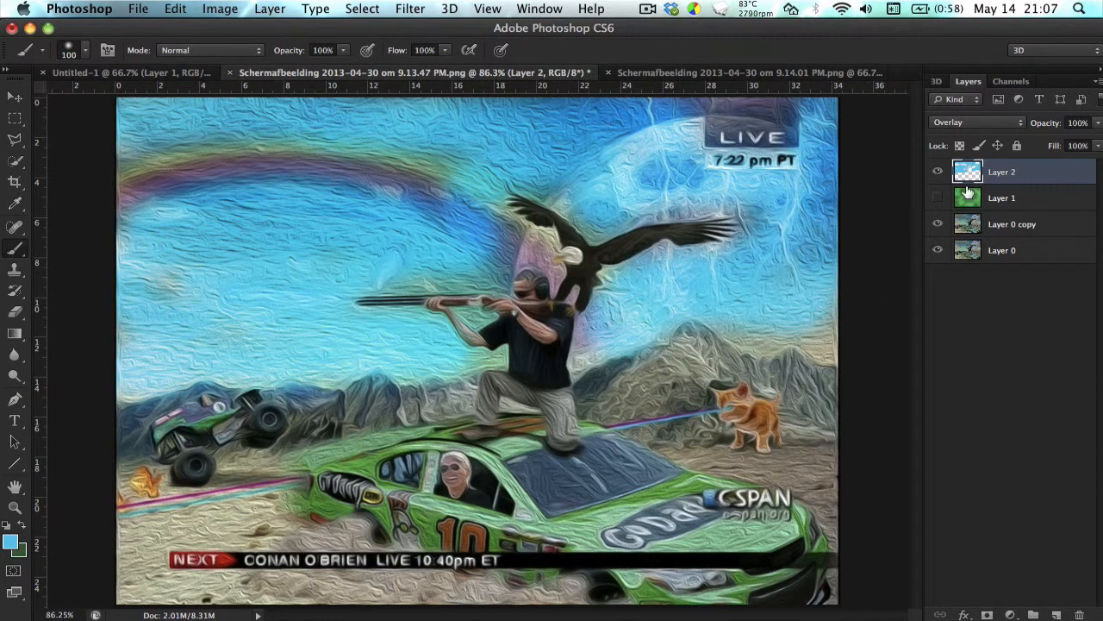
key(BackSpace)
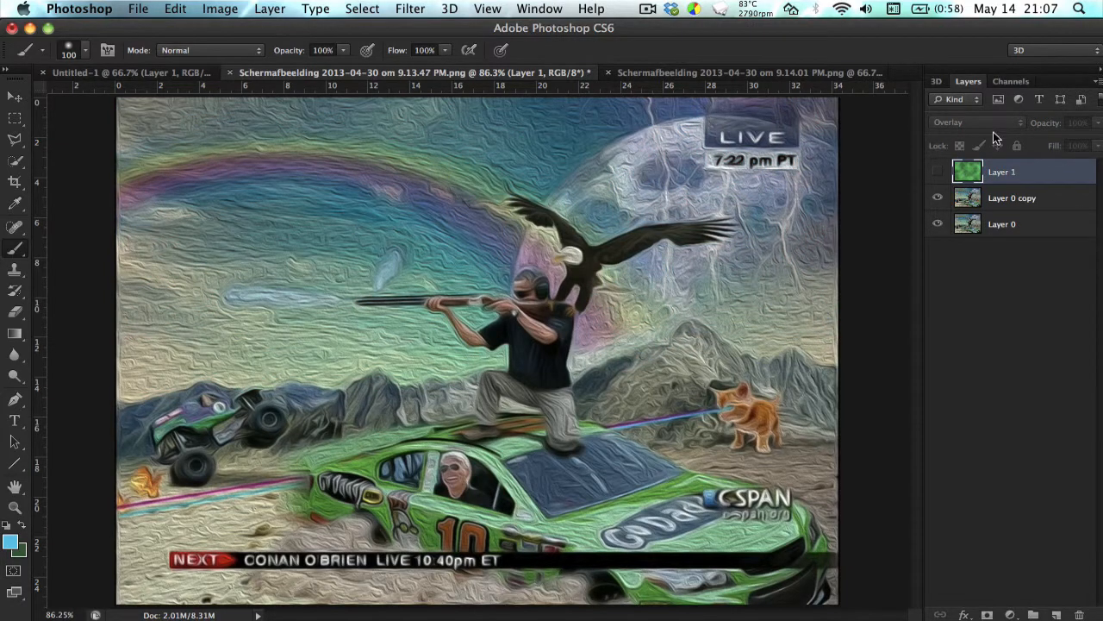
click(936, 173)
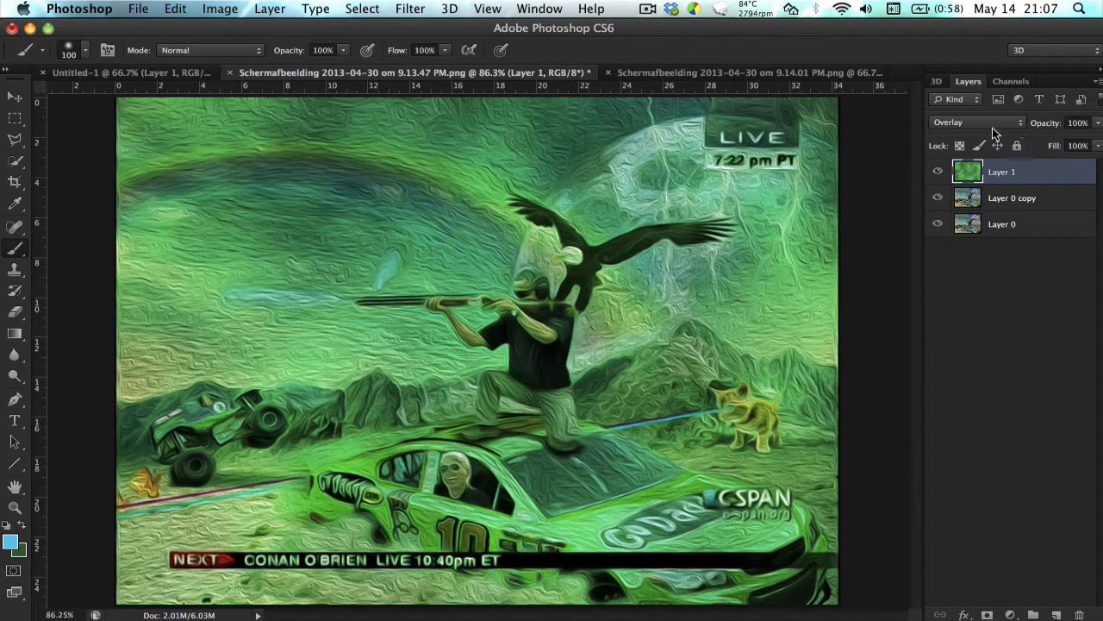
Try the Screen blend mode on Layer 1, and set it to Color Dodge.
click(996, 125)
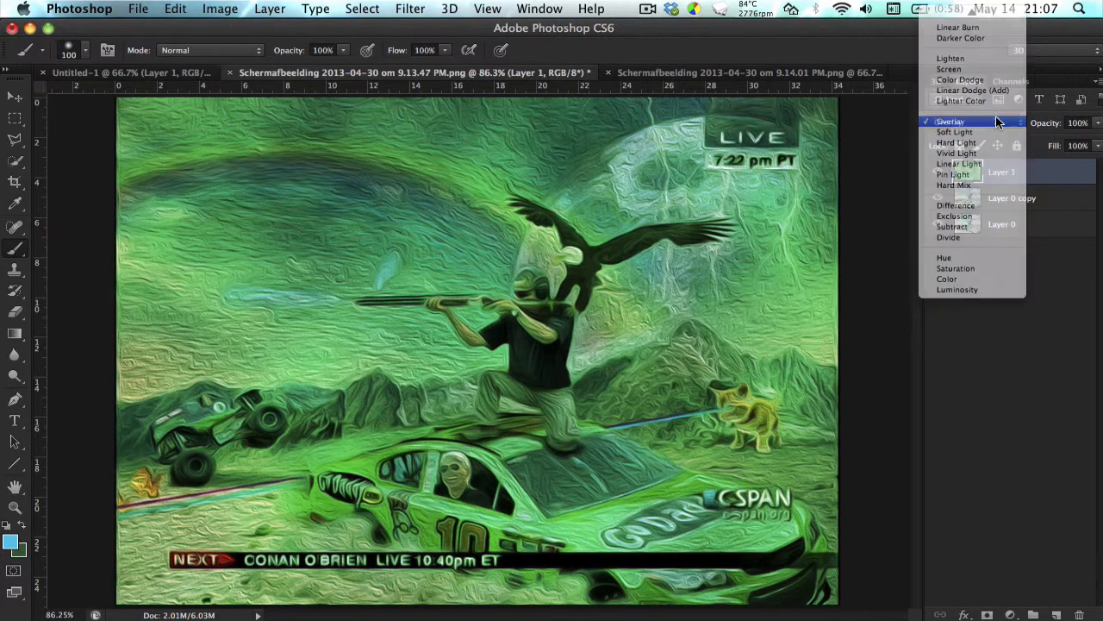
click(997, 122)
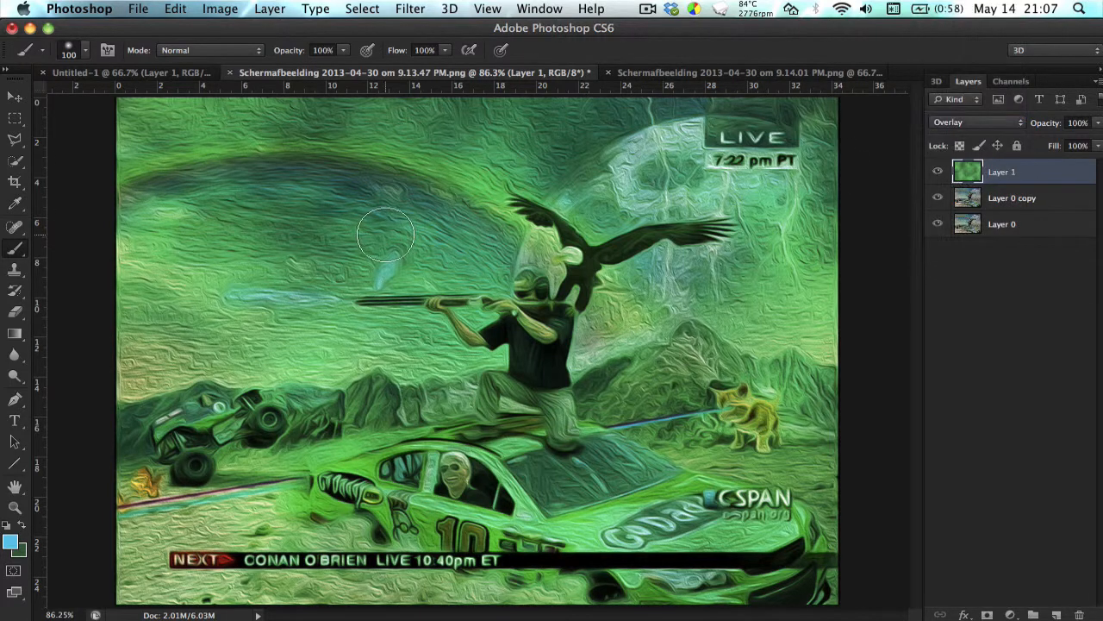
click(1008, 123)
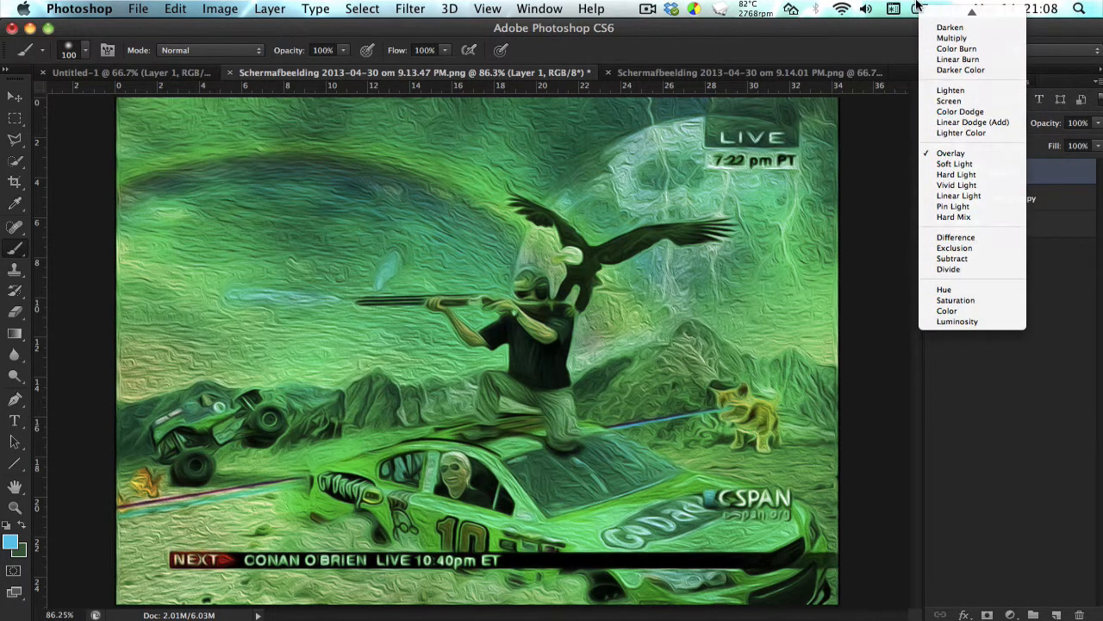
click(989, 121)
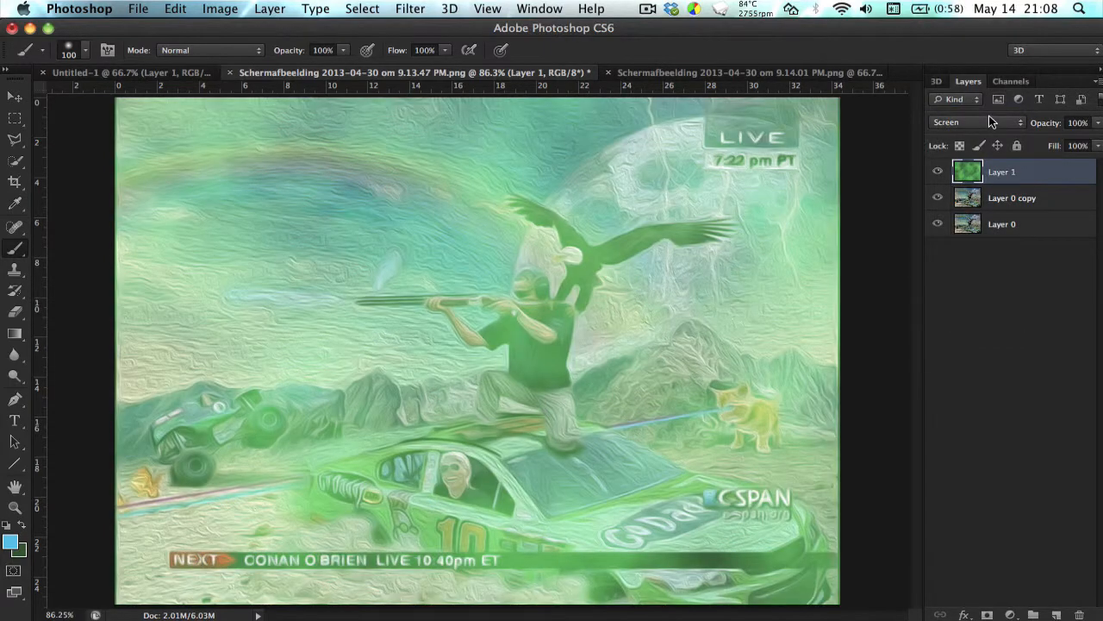
click(989, 125)
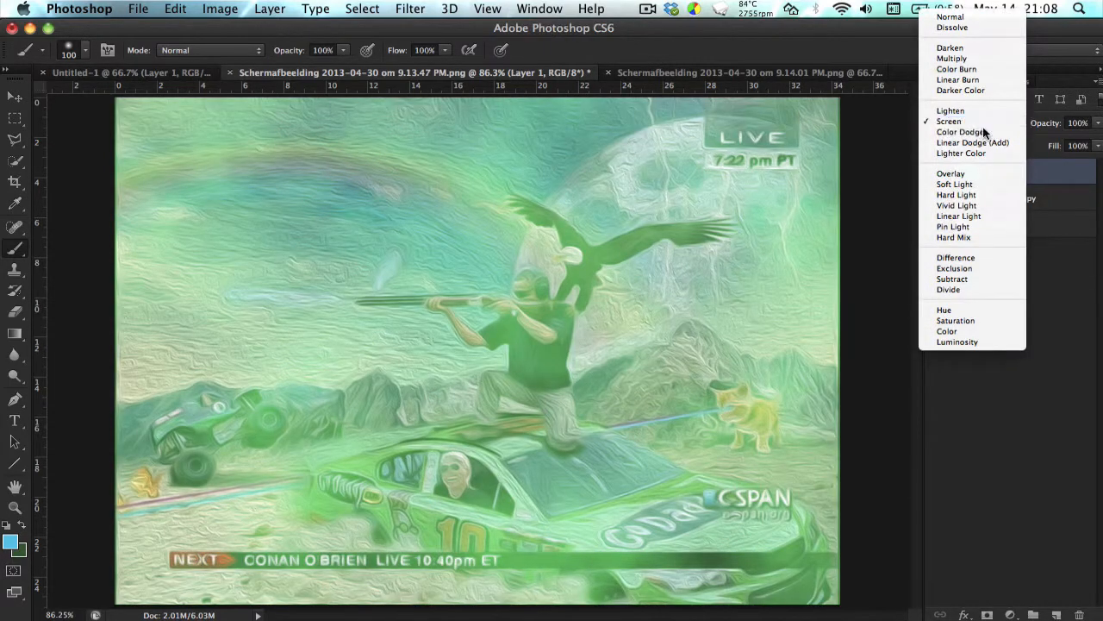
click(985, 134)
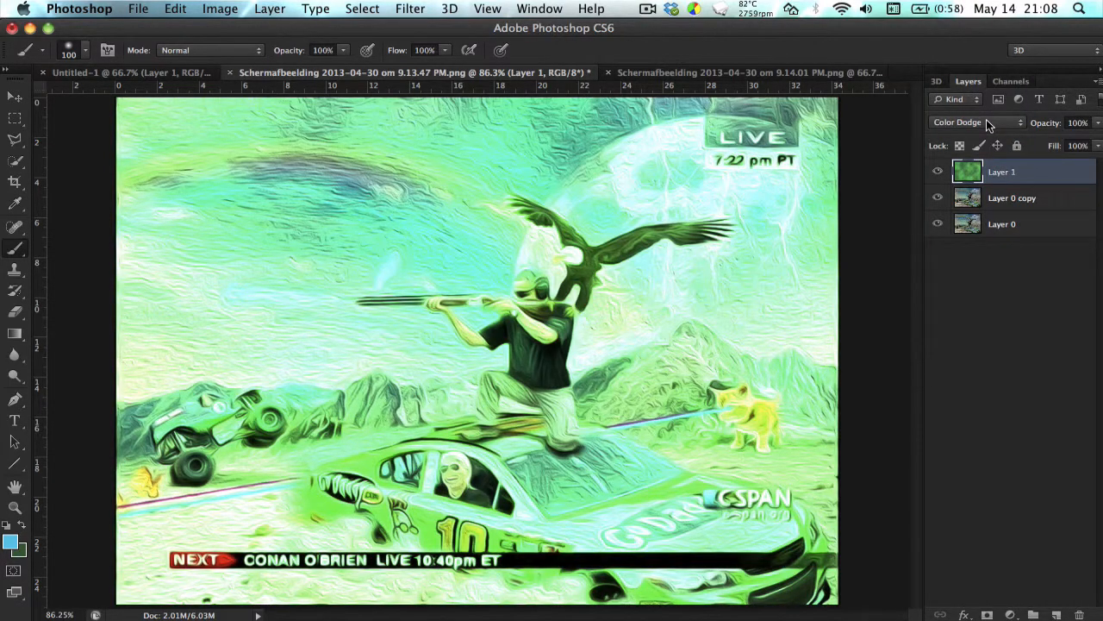
click(982, 121)
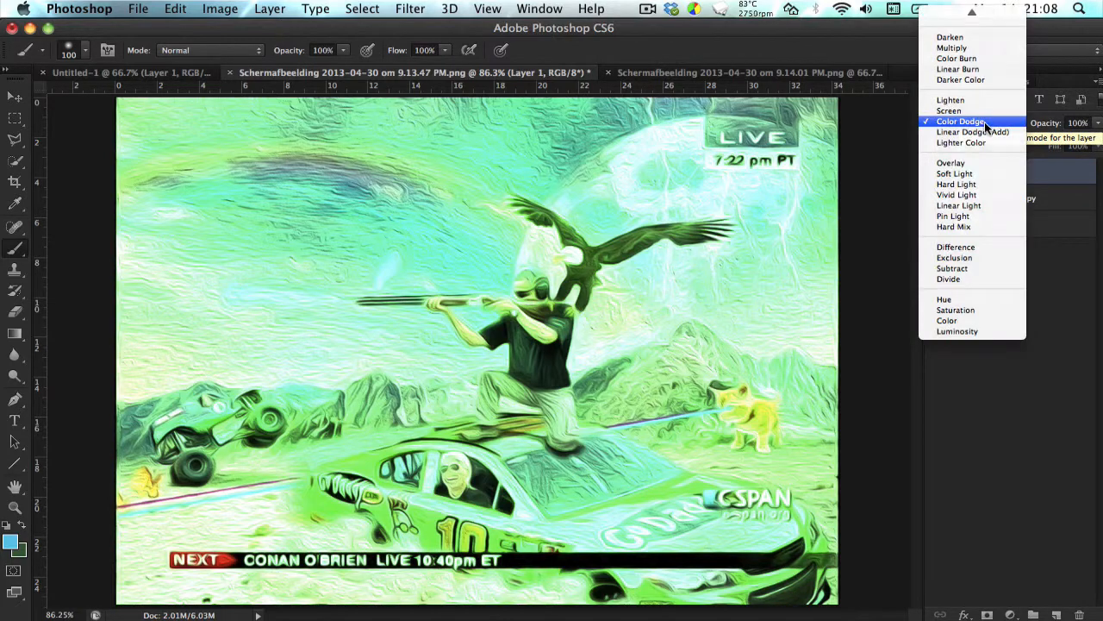
click(985, 125)
Try different opacity and fill values on Layer 1, ending with opacity at 100% and fill at 83%.
drag(1035, 126, 958, 128)
drag(1050, 127, 1099, 125)
mouse_move(1050, 151)
mouse_down()
mouse_move(1027, 152)
mouse_move(1050, 150)
mouse_up()
click(1052, 149)
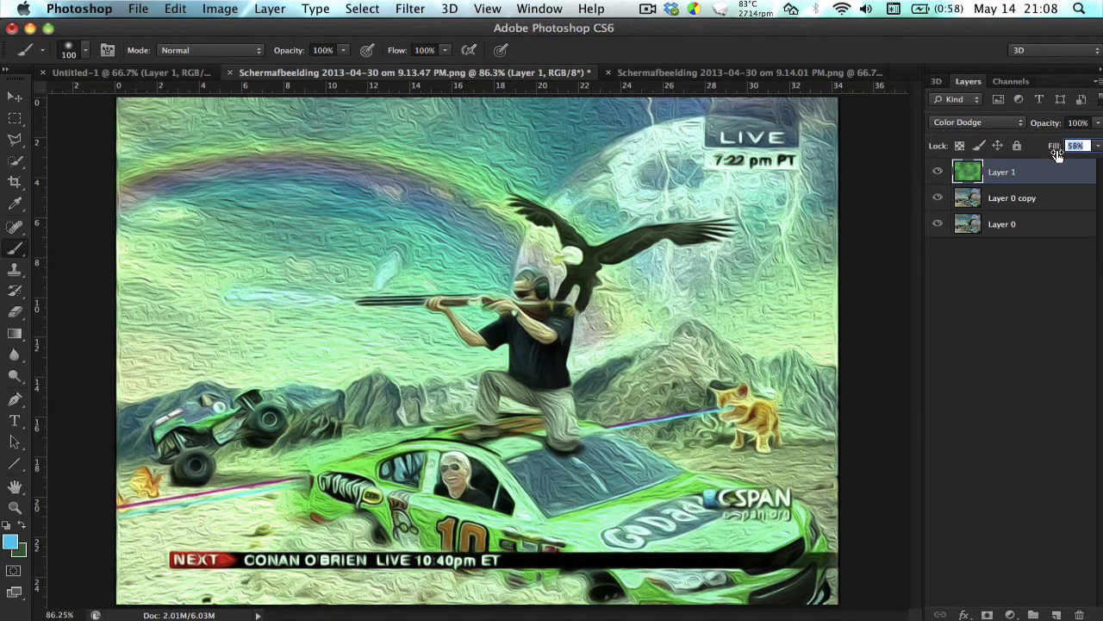
text(100)
key(Return)
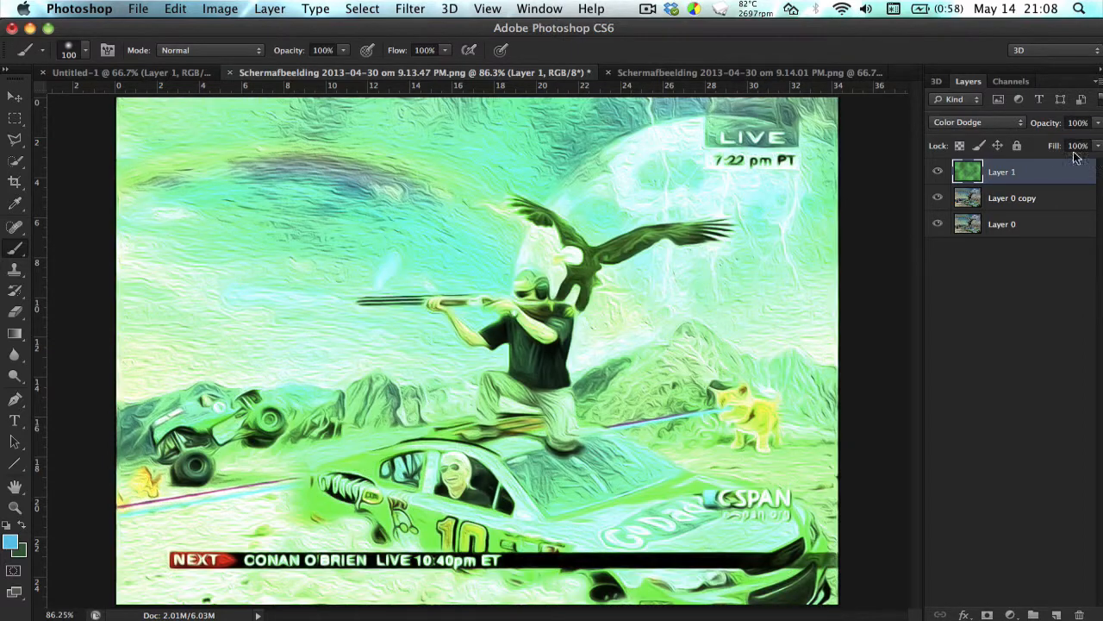
drag(1049, 150, 1062, 123)
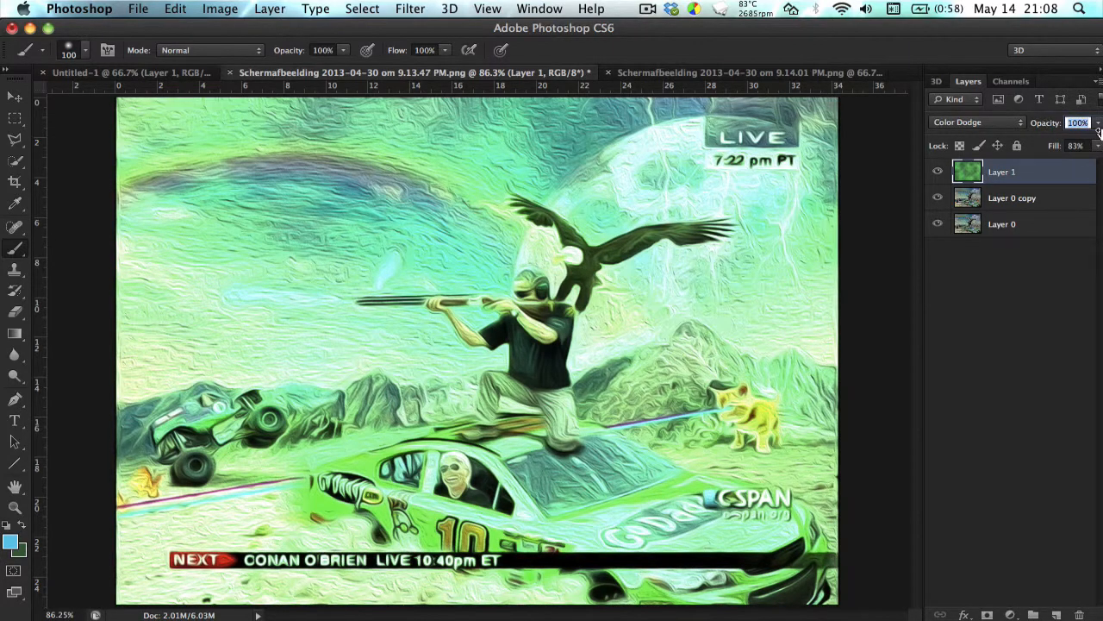
Hide Layer 0 copy and Layer 0 so only the green clouds on Layer 1 show.
click(939, 198)
drag(1058, 129, 1087, 130)
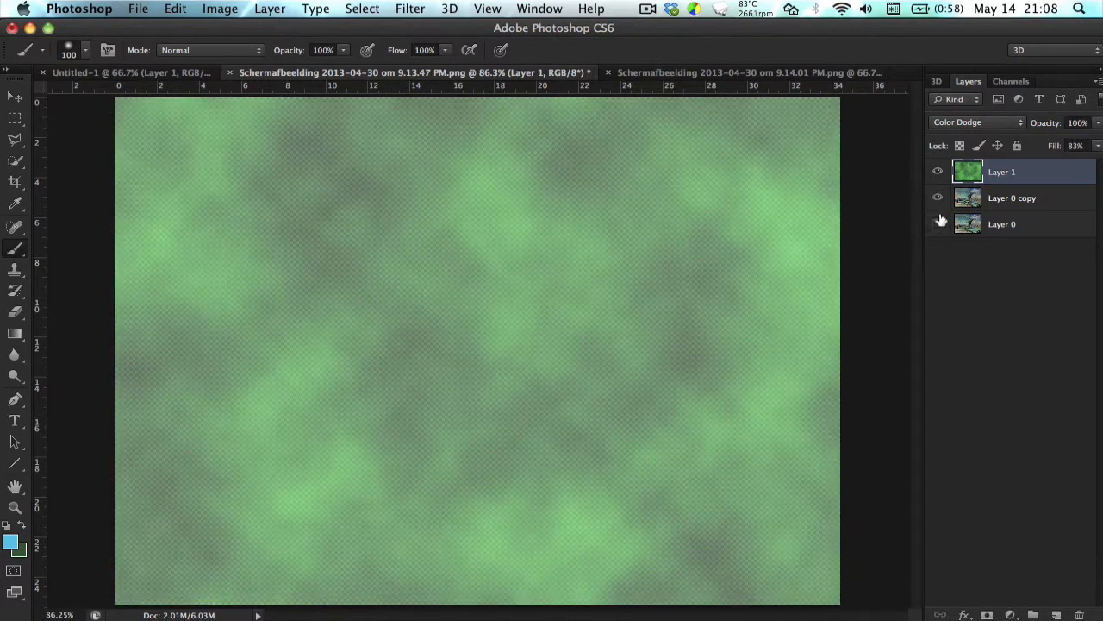
click(939, 224)
click(939, 223)
Add a new empty layer with default settings and move it below Layer 0.
click(991, 223)
key(super+shift+n)
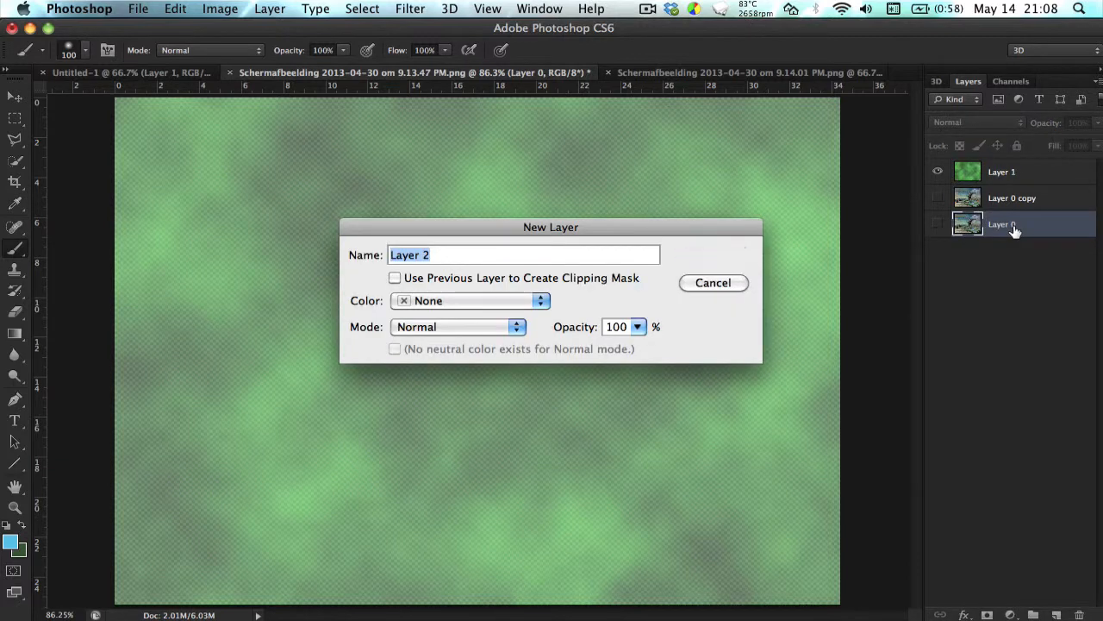
key(Return)
drag(1015, 248, 1016, 263)
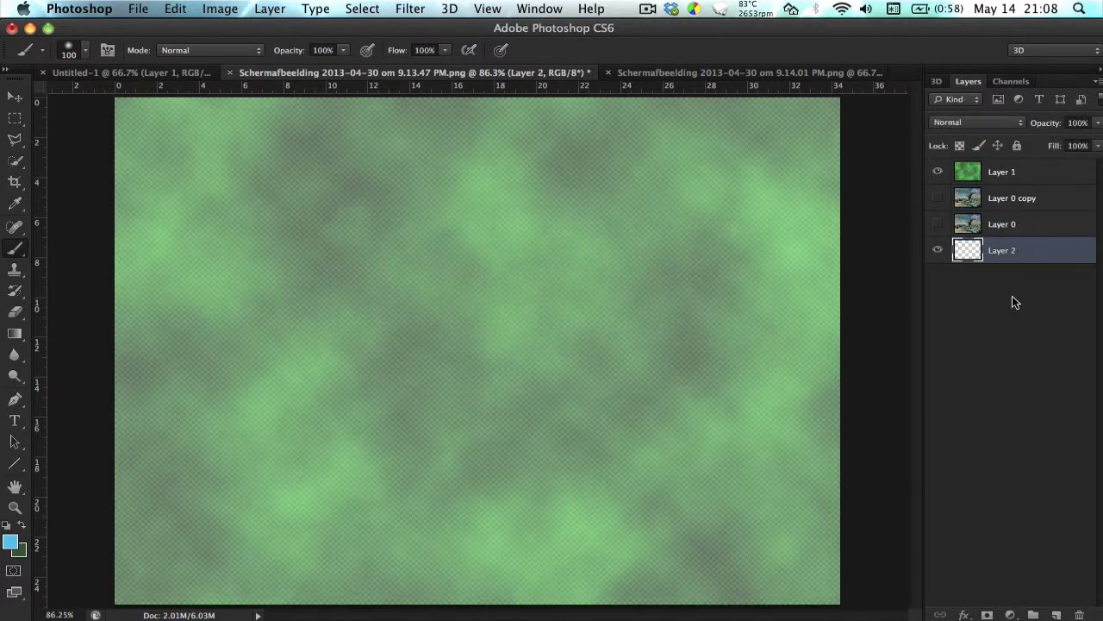
Swap the foreground and background colors and fill the empty Layer 2 with light blue.
key(x)
key(super+BackSpace)
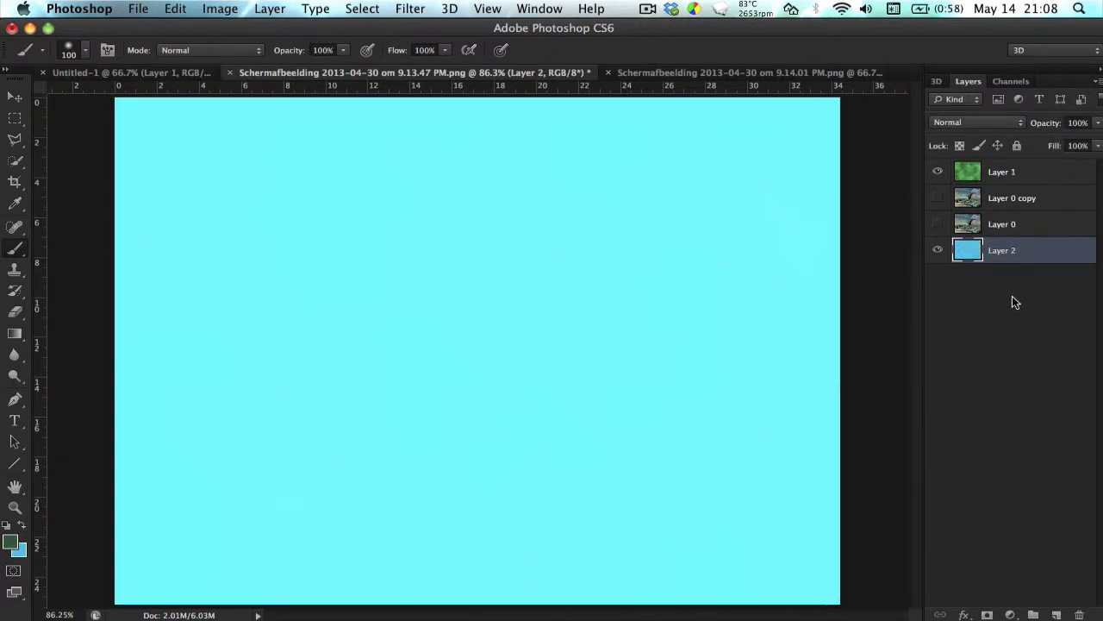
Set Layer 1's blend mode to Normal, try an opacity of 53% over the blue layer, and undo the opacity change.
click(993, 178)
click(1039, 127)
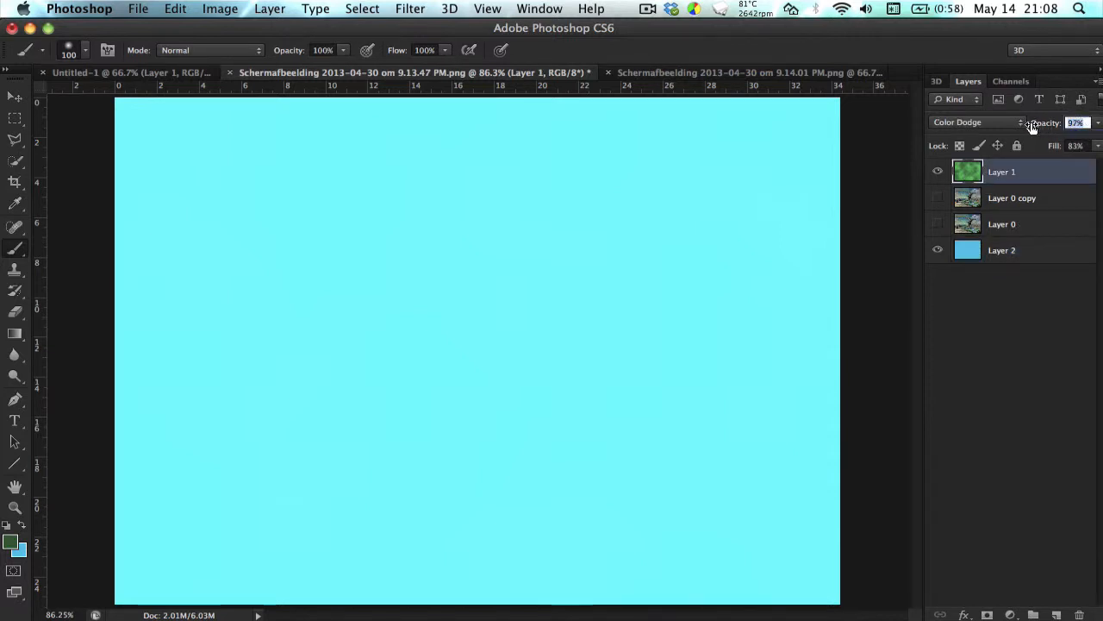
click(983, 122)
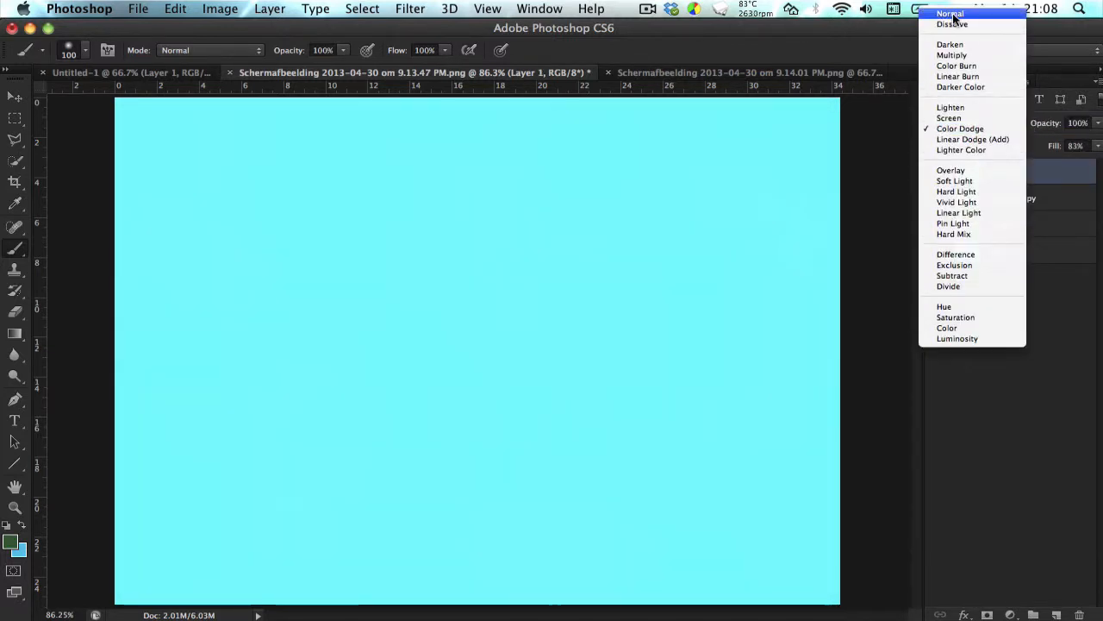
click(950, 13)
drag(1047, 122, 1011, 129)
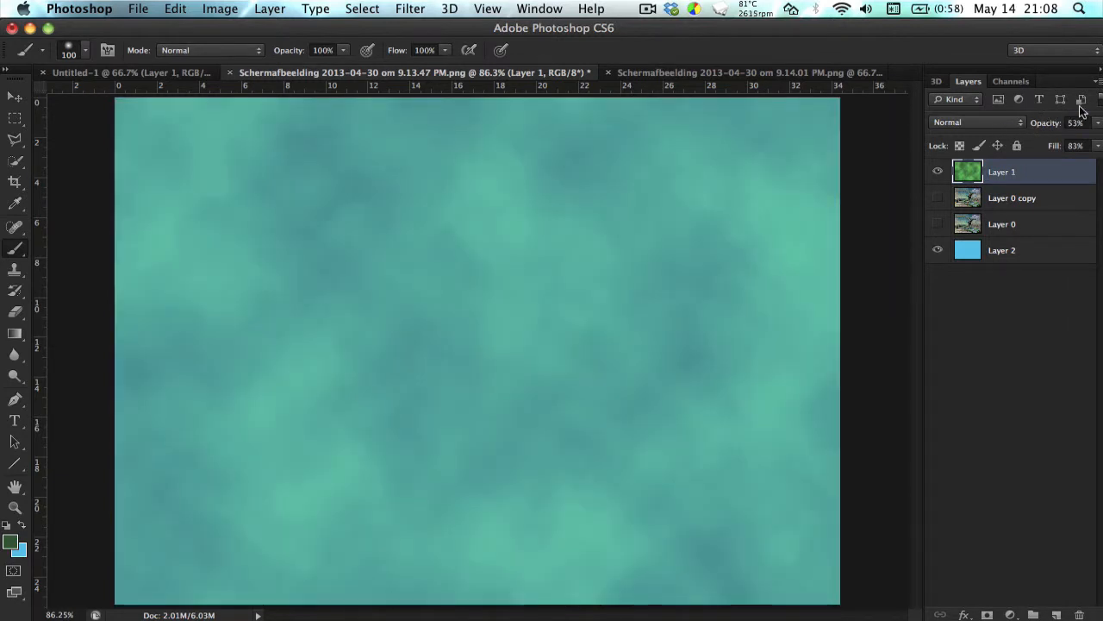
key(super+z)
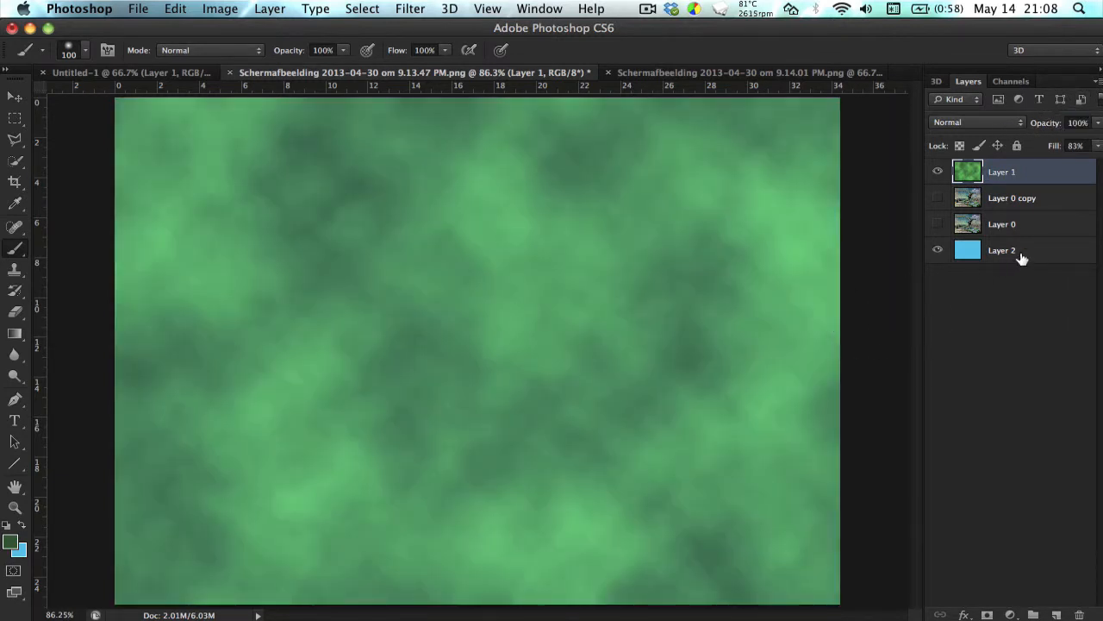
Delete the blue Layer 2 and make Layer 0 copy visible beneath the green clouds.
click(1025, 251)
key(Delete)
click(1024, 171)
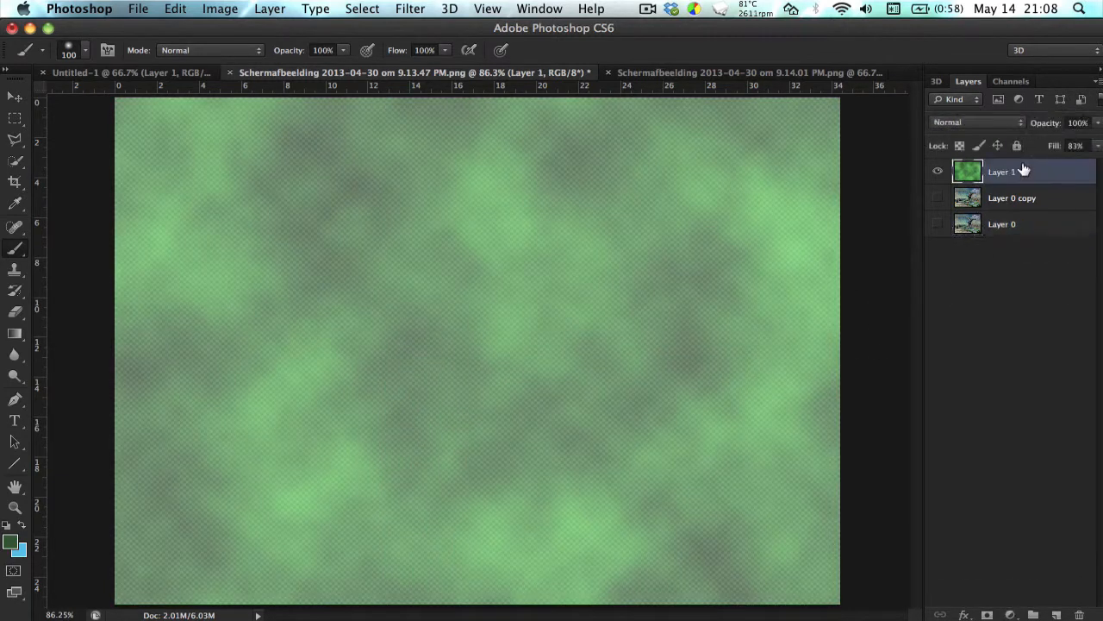
click(1018, 122)
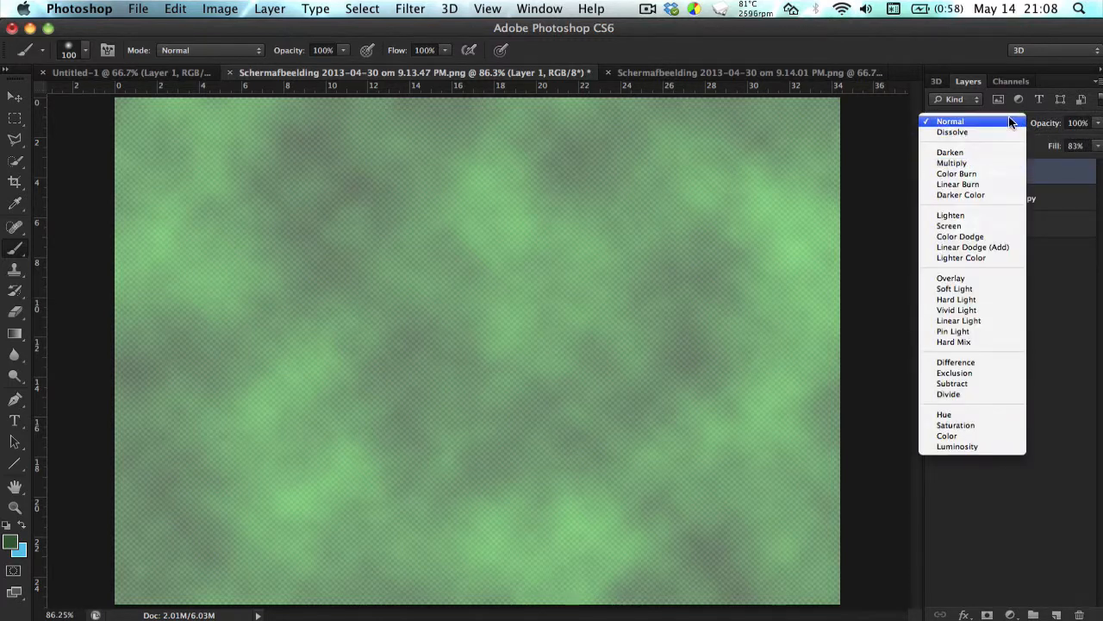
click(1013, 123)
click(982, 203)
click(936, 201)
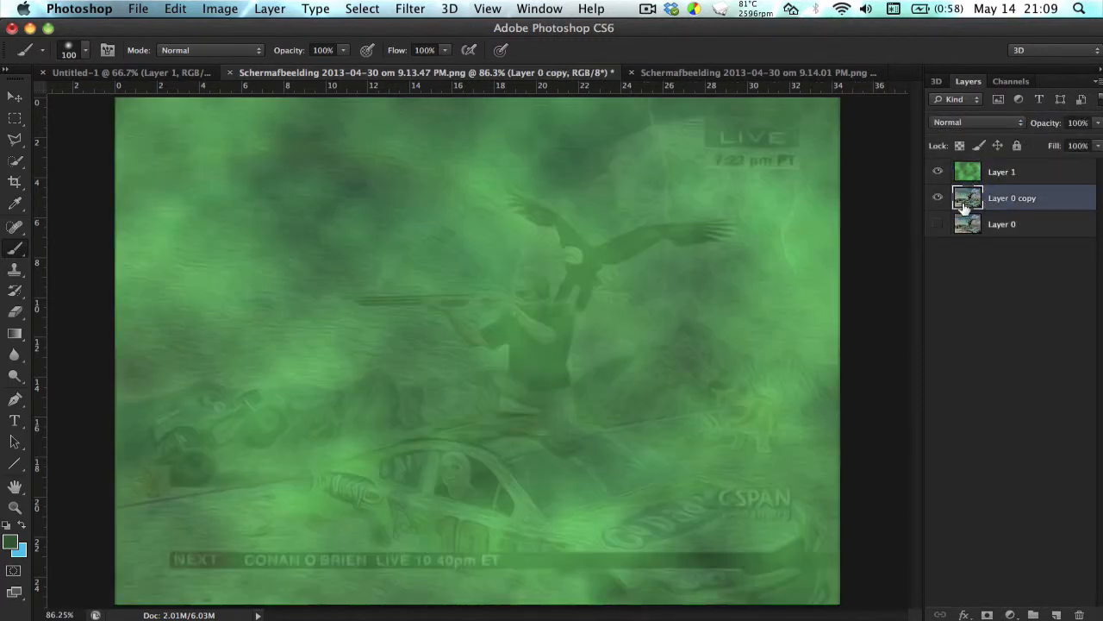
Try the Linear Burn, Vivid Light, Soft Light, Overlay and Lighter Color blend modes on Layer 0 copy.
click(1013, 122)
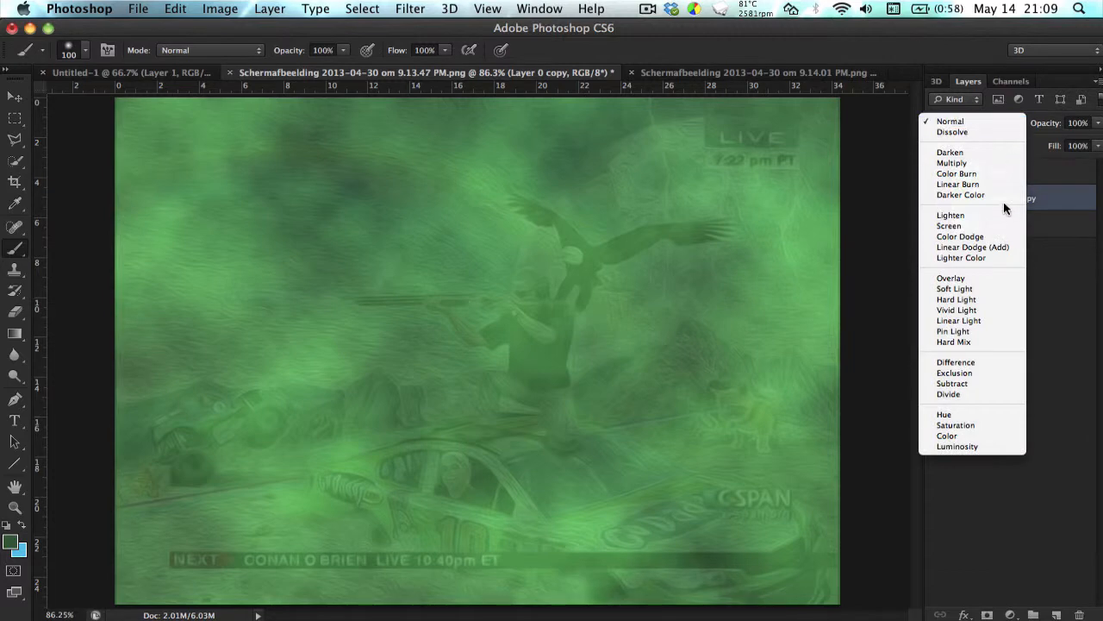
click(1000, 181)
click(992, 122)
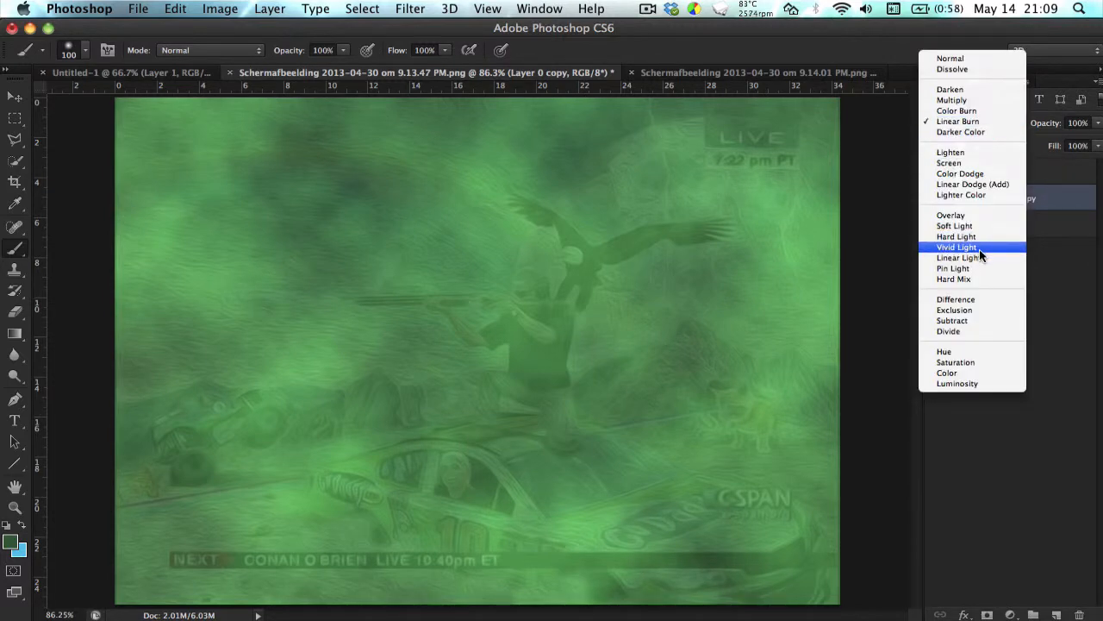
click(979, 249)
click(961, 123)
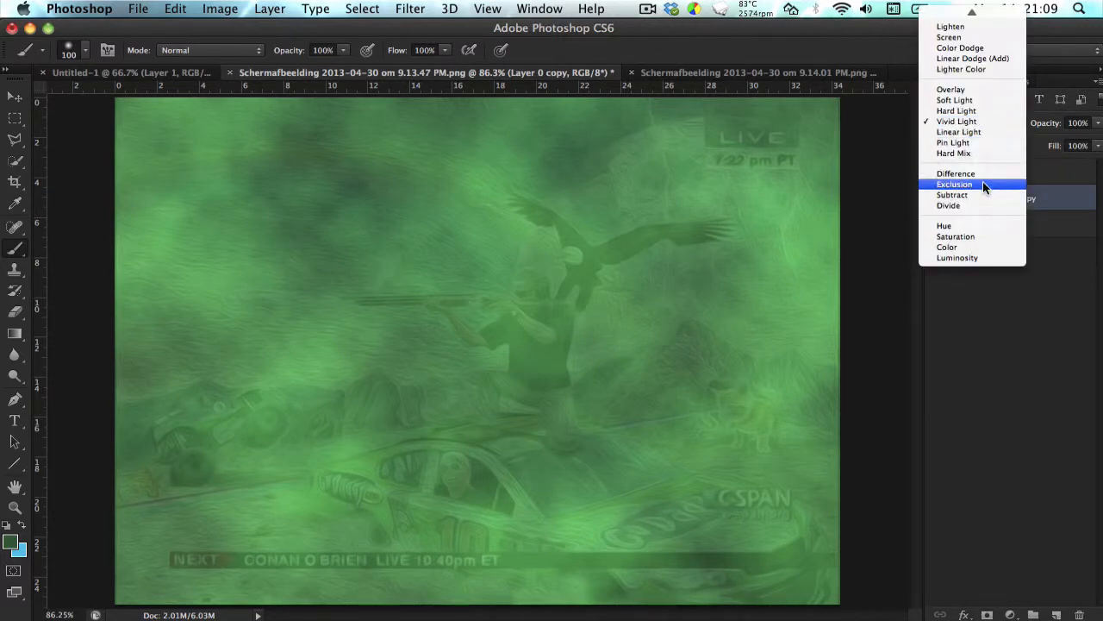
click(978, 101)
click(981, 120)
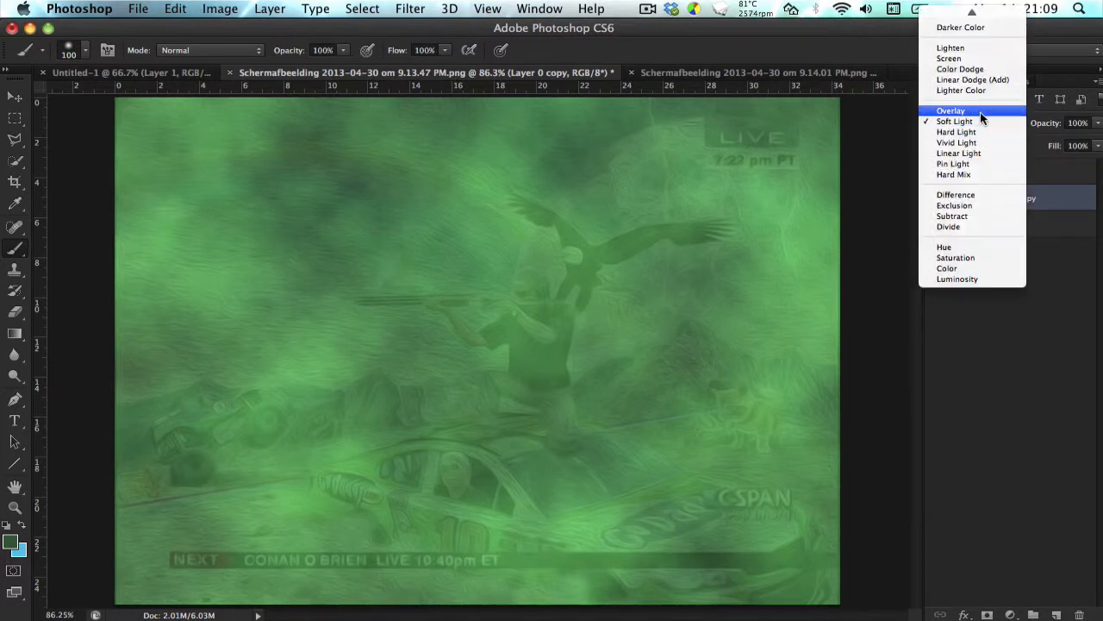
click(980, 111)
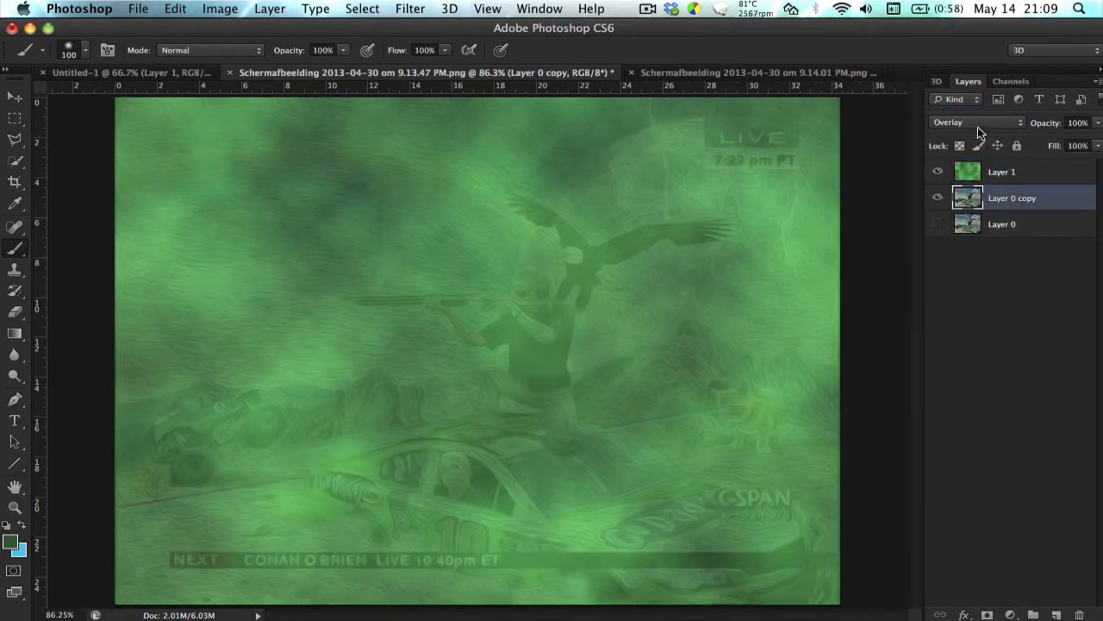
click(978, 125)
click(992, 103)
click(1006, 125)
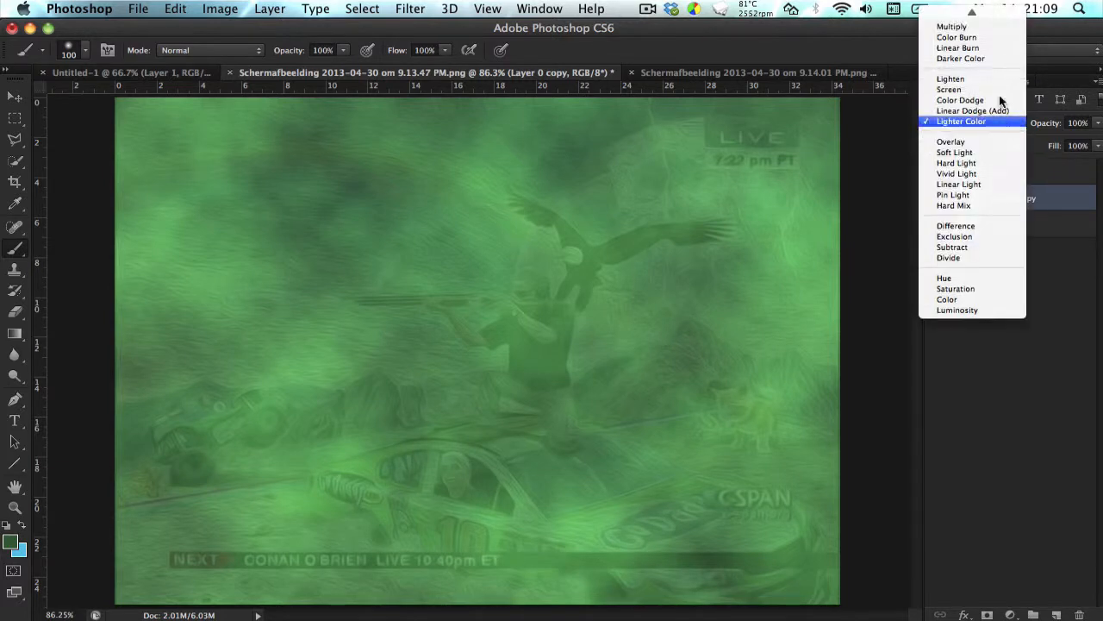
click(1000, 14)
Try Soft Light, Vivid Light and Linear Light on Layer 1, and set it to Overlay with 92% fill.
click(1013, 177)
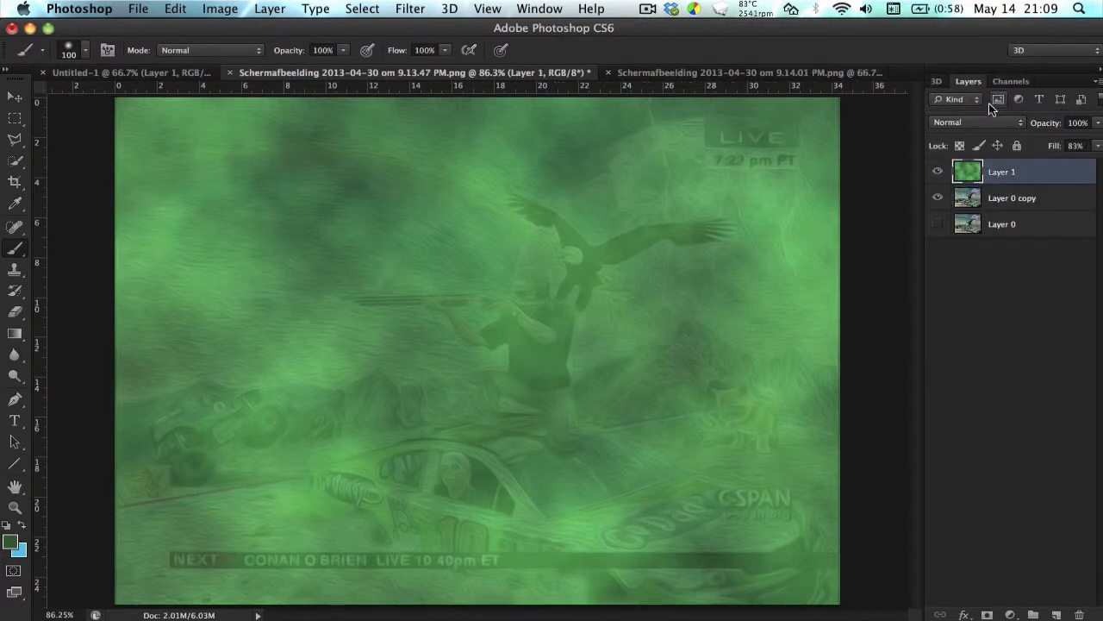
click(982, 121)
click(981, 290)
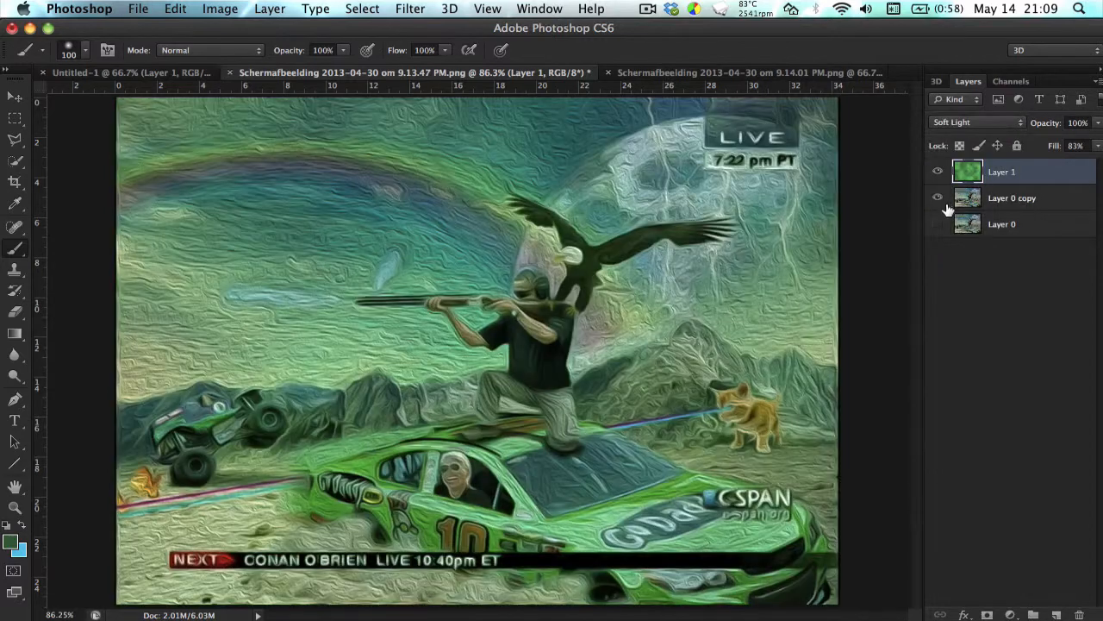
click(962, 123)
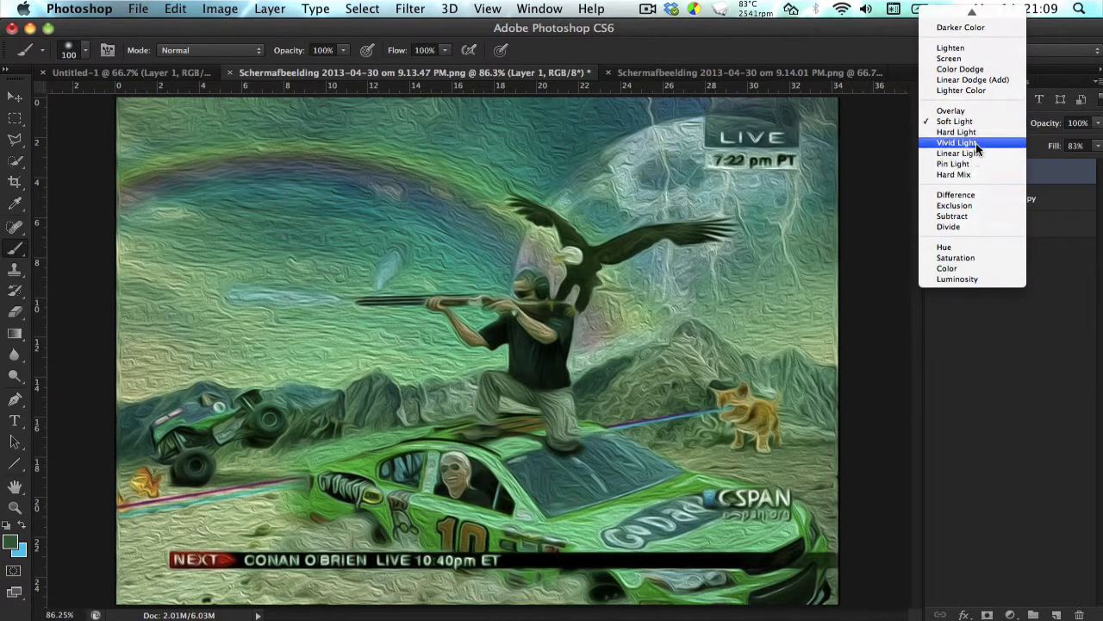
click(975, 175)
click(978, 121)
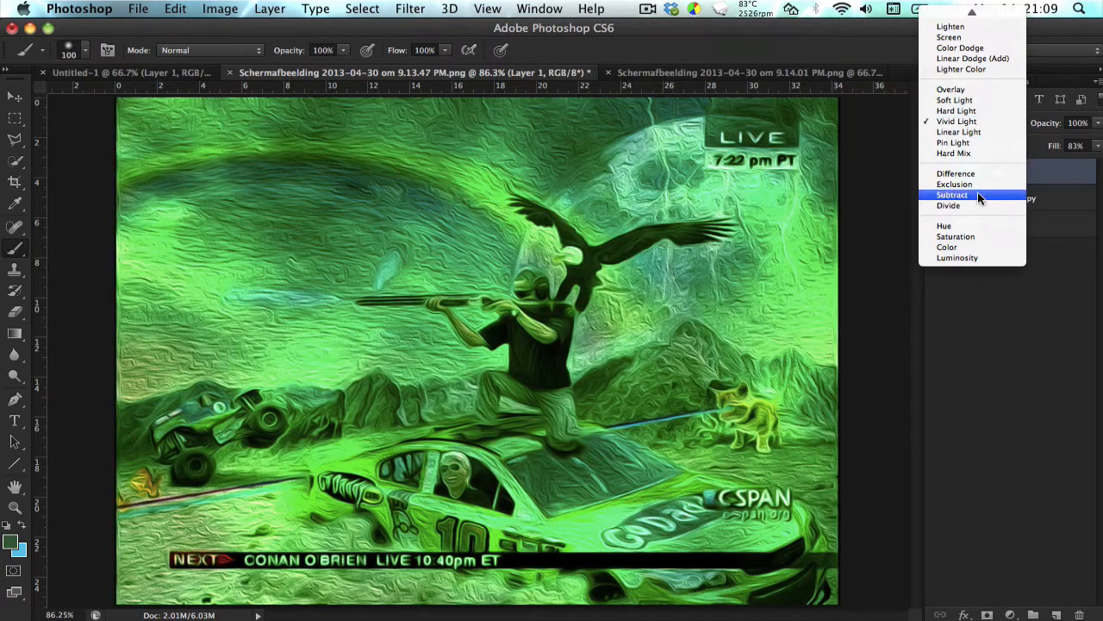
click(985, 131)
click(977, 127)
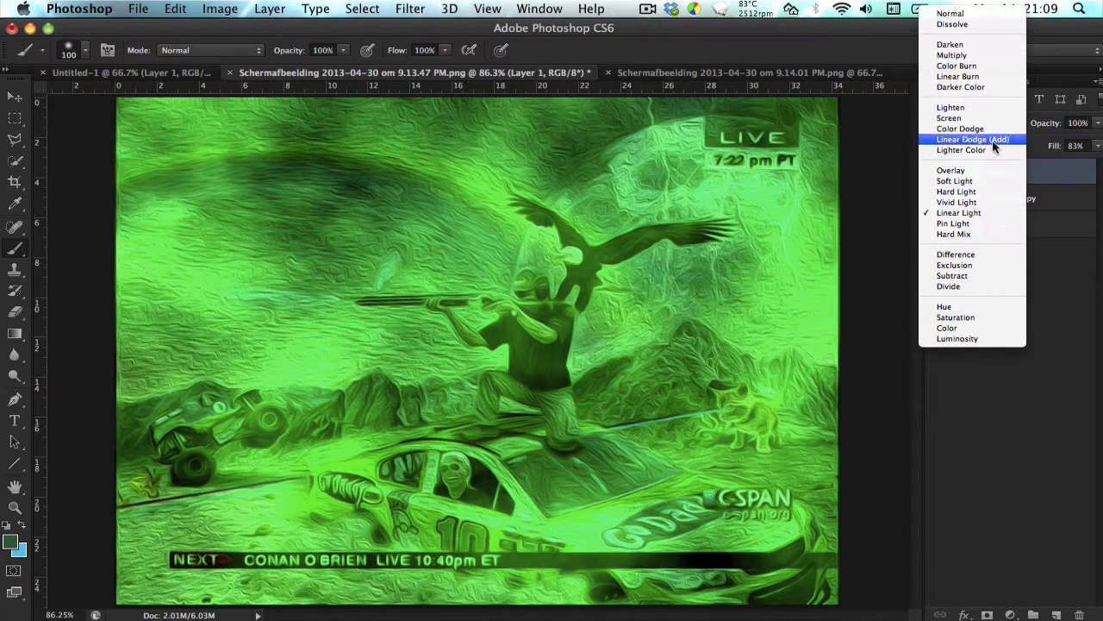
click(989, 171)
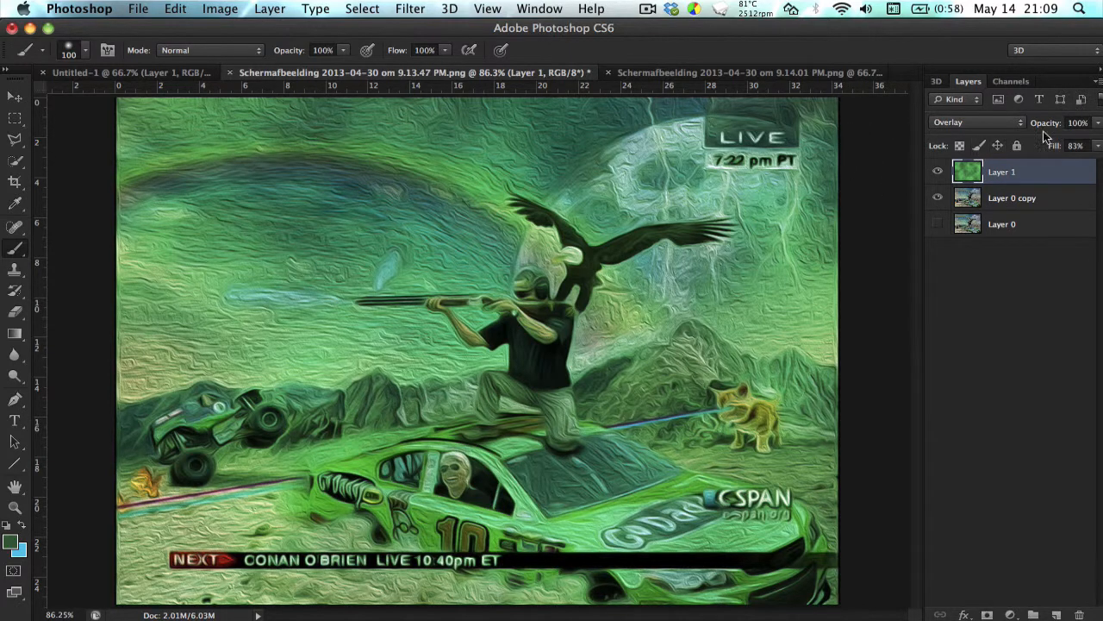
mouse_move(1048, 146)
mouse_down()
mouse_move(1100, 147)
mouse_move(1038, 146)
mouse_move(1049, 148)
mouse_up()
Try the Difference Clouds render filter on Layer 1 and undo it.
click(410, 9)
mouse_move(474, 278)
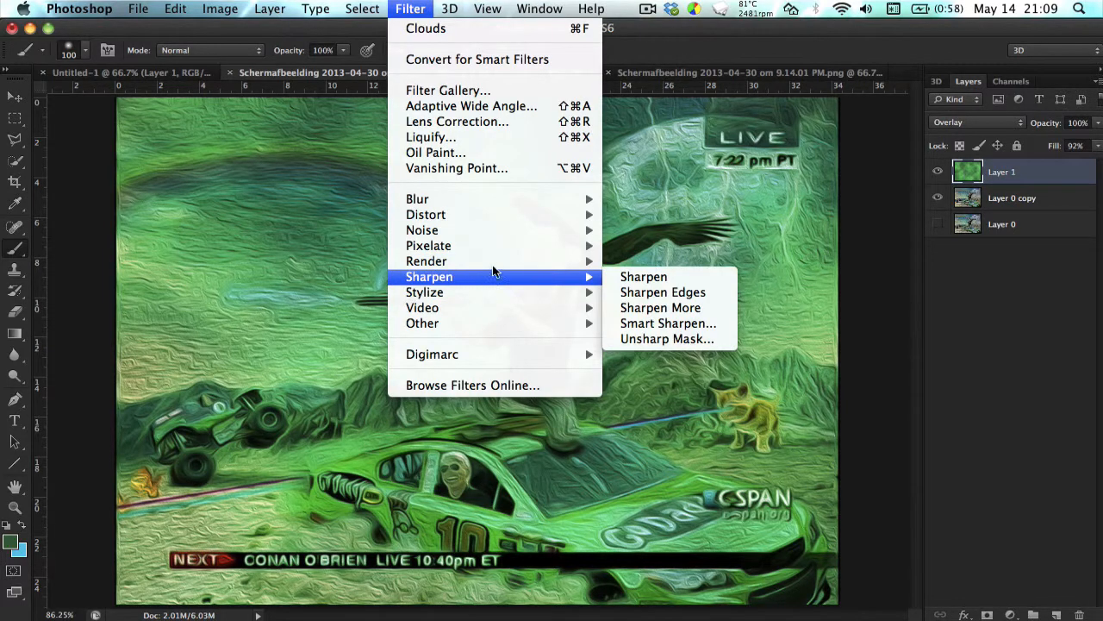
mouse_move(497, 261)
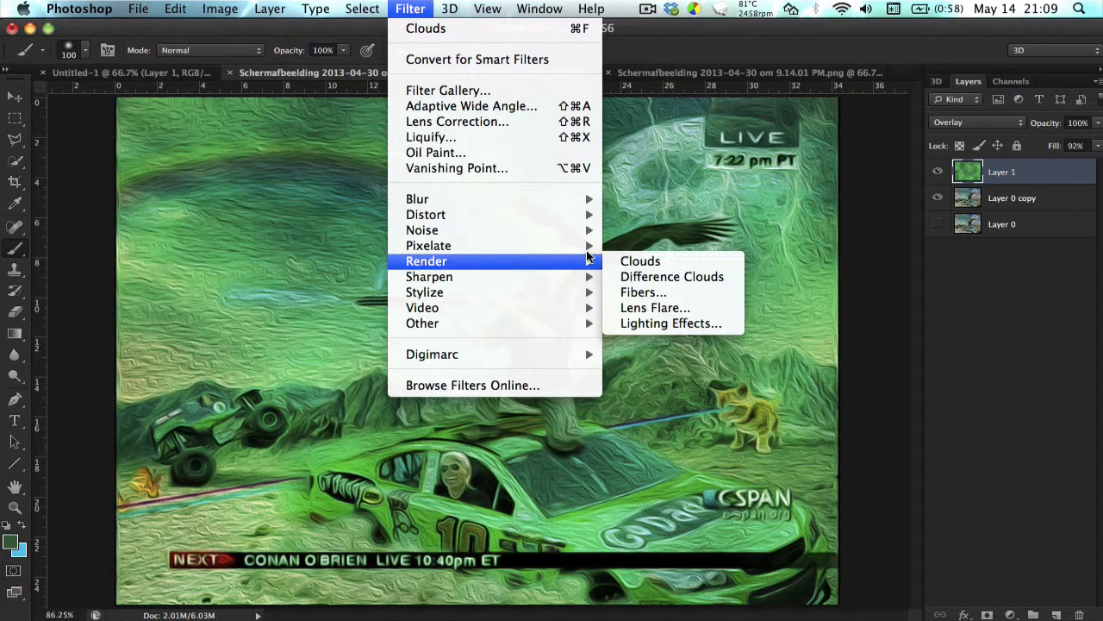
click(705, 277)
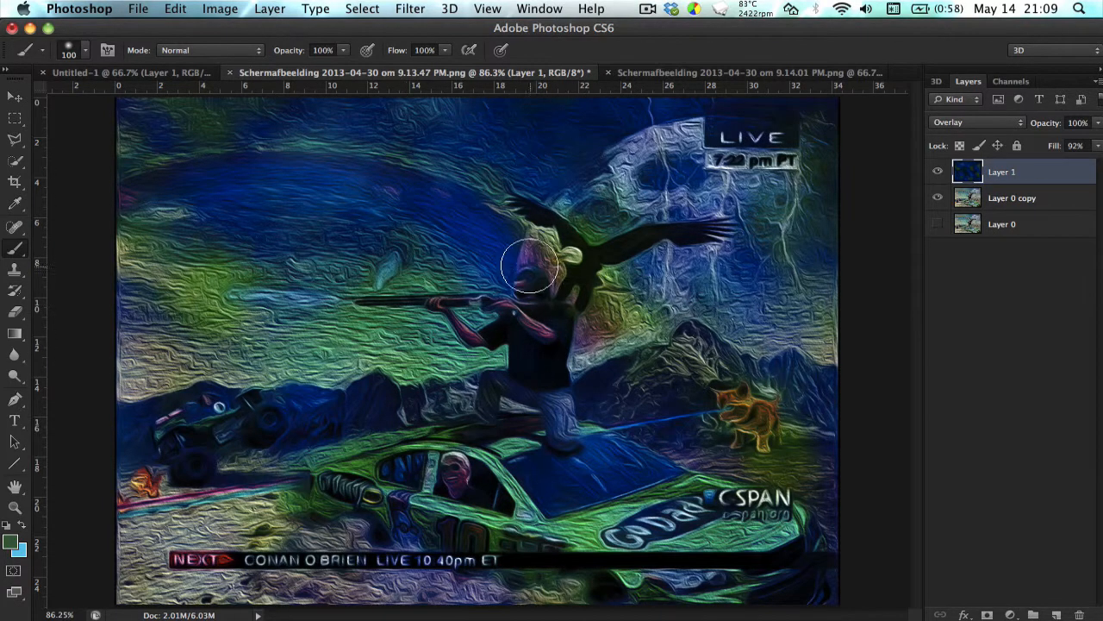
key(alt+BackSpace)
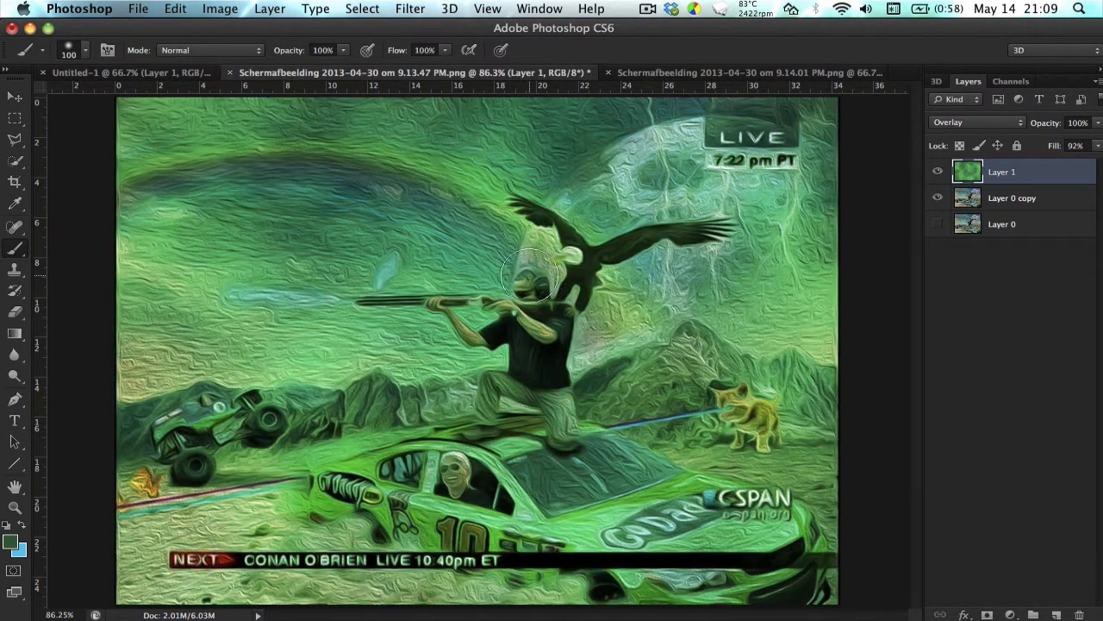
click(502, 7)
mouse_move(419, 8)
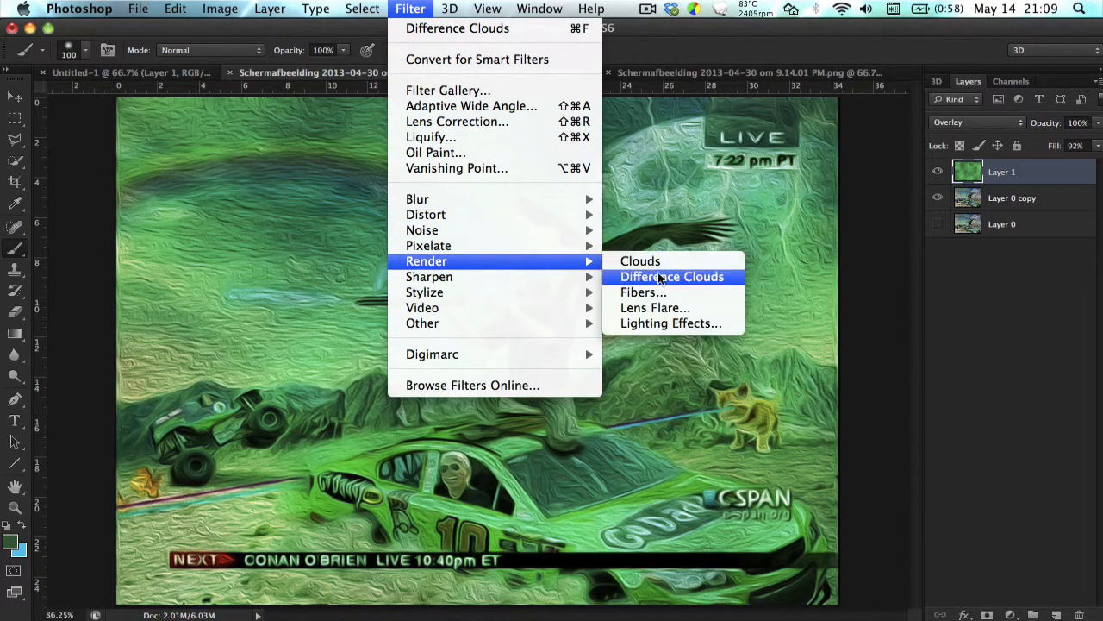
click(686, 294)
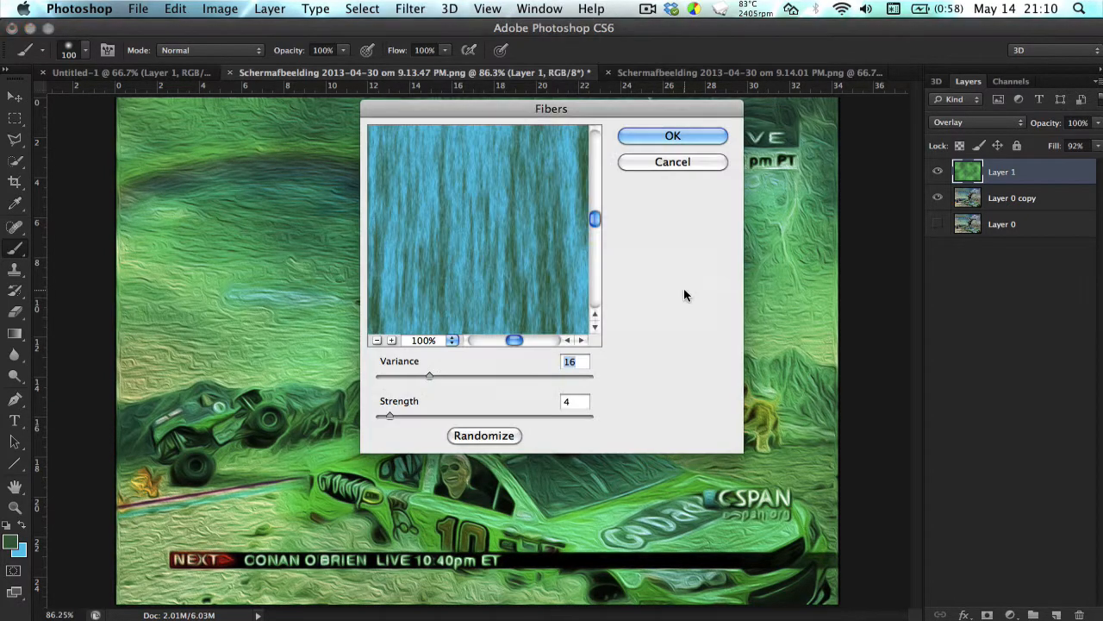
click(668, 163)
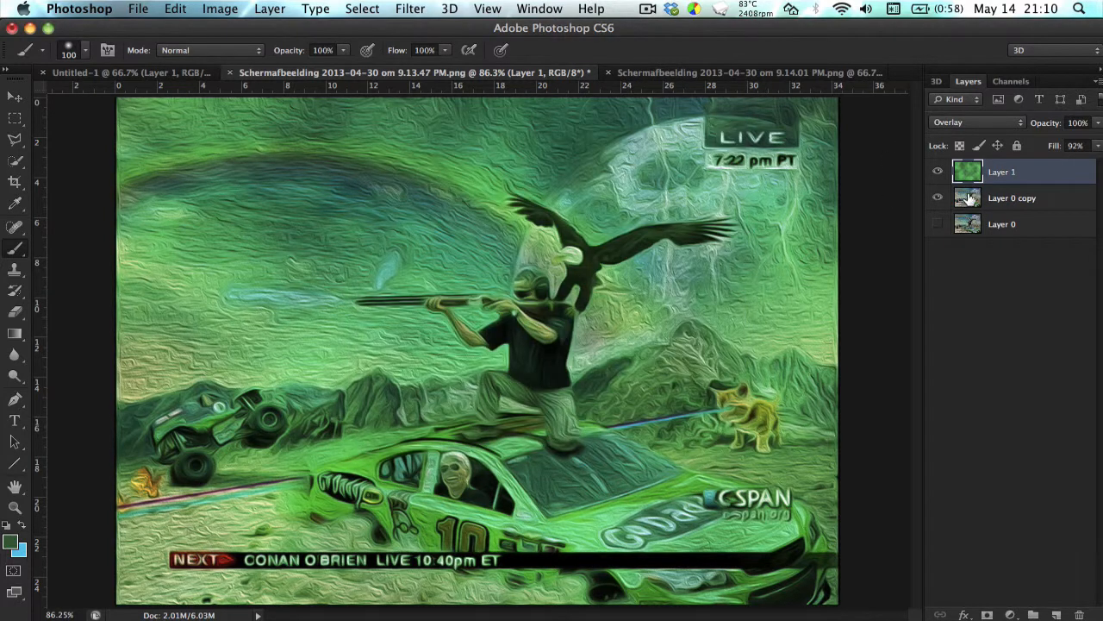
Add a new layer above Layer 1 with default settings and fill it with the light blue background color.
key(super+shift+n)
key(Return)
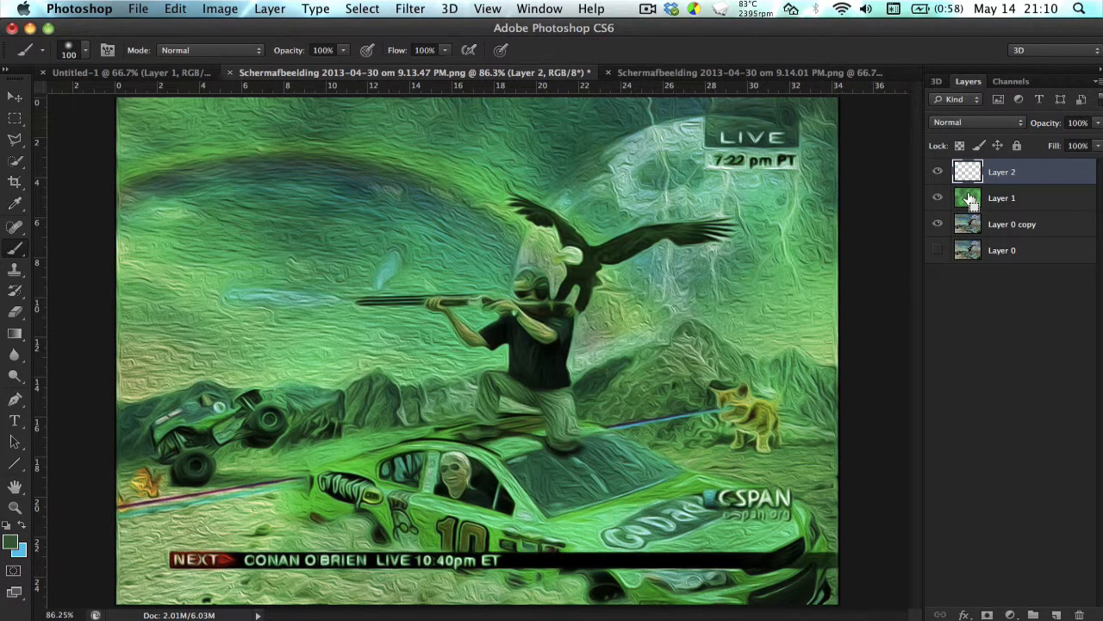
key(super+BackSpace)
Apply the Fibers render filter to the blue layer with variance 18 and strength 20.
click(409, 7)
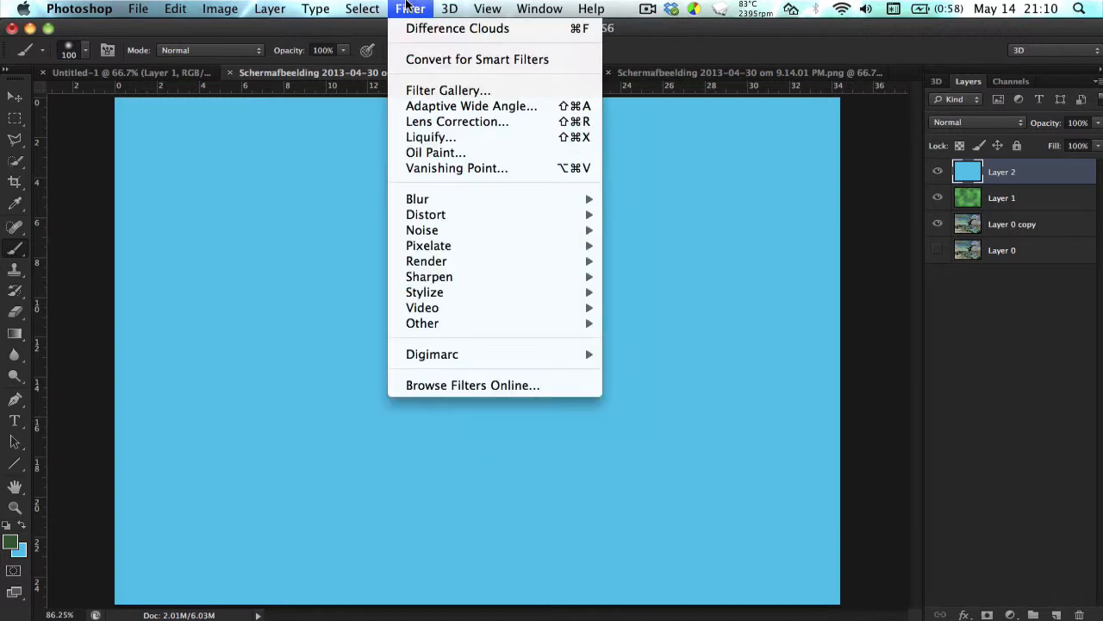
mouse_move(541, 260)
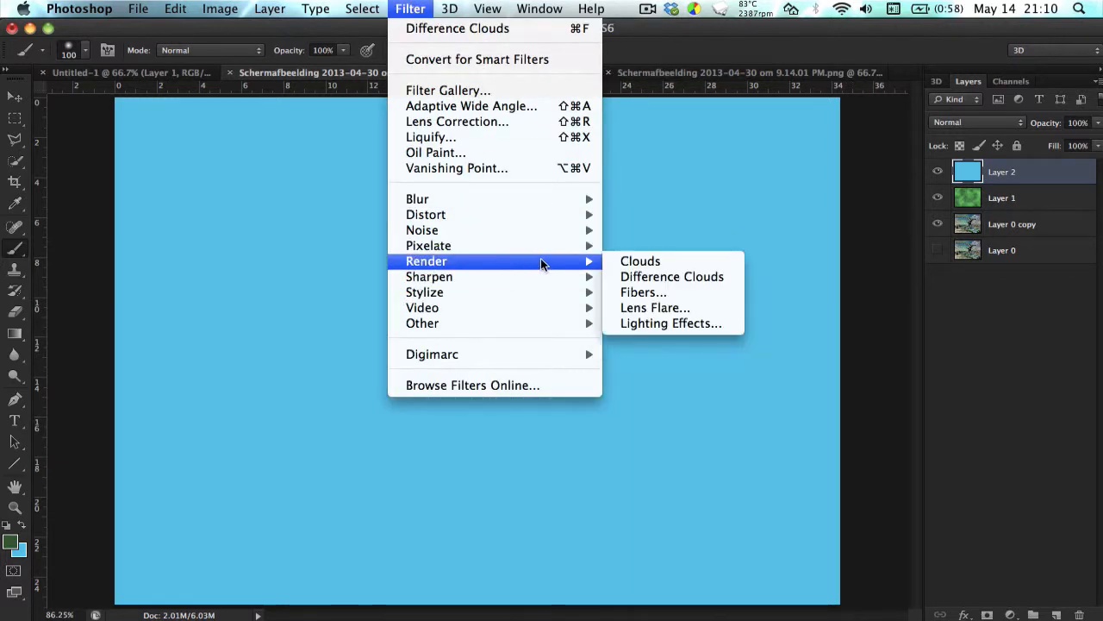
click(655, 292)
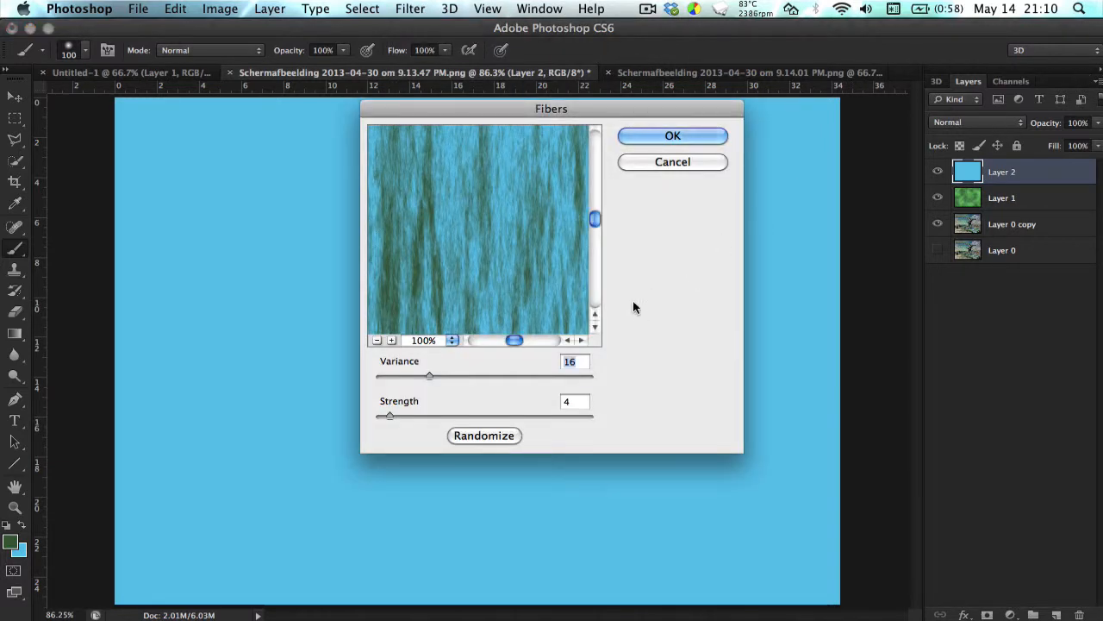
click(457, 376)
mouse_move(457, 374)
mouse_down()
mouse_move(511, 372)
mouse_move(424, 377)
mouse_move(437, 376)
mouse_up()
mouse_move(435, 416)
mouse_down()
mouse_move(466, 418)
mouse_move(416, 418)
mouse_move(562, 416)
mouse_move(443, 418)
mouse_up()
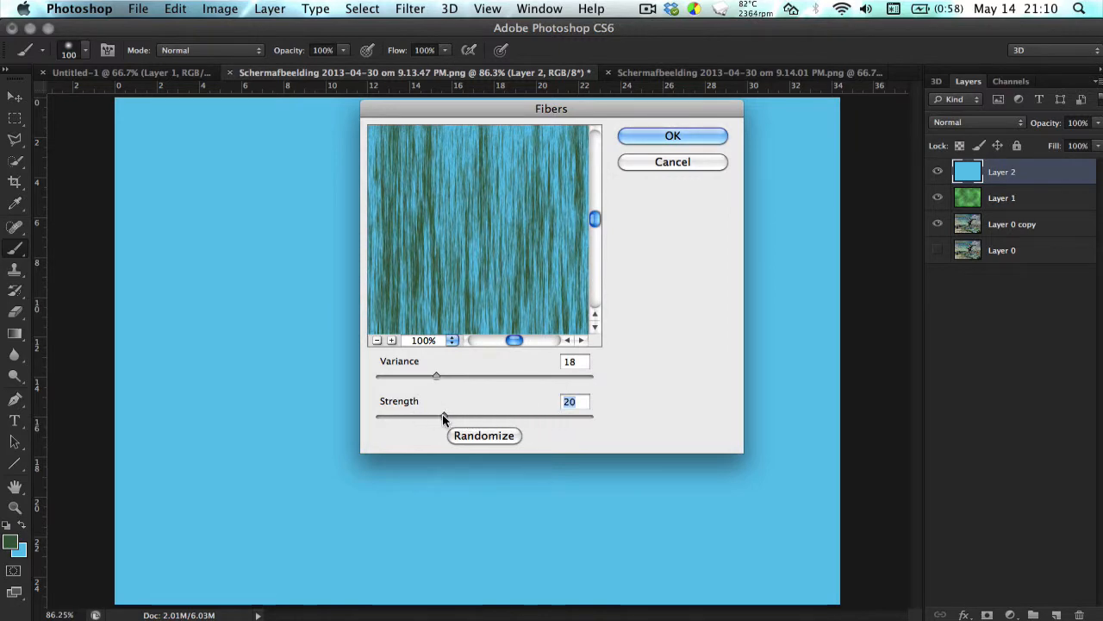
click(650, 136)
Blend the fibers layer in Overlay mode at 45% opacity, with the green clouds on Layer 1 hidden.
click(987, 122)
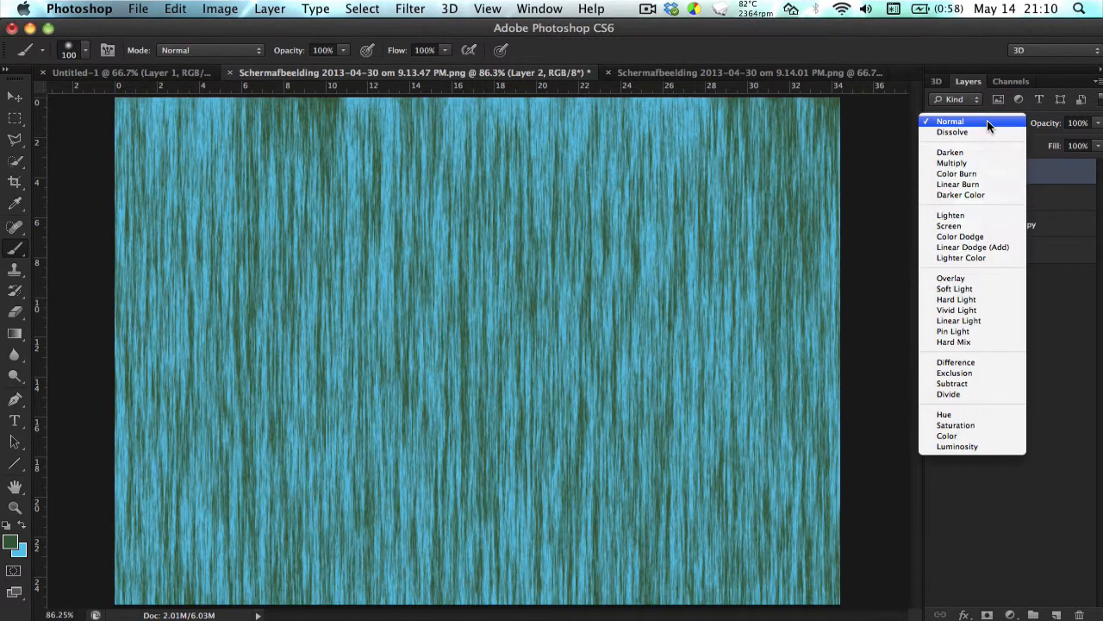
click(967, 270)
click(939, 198)
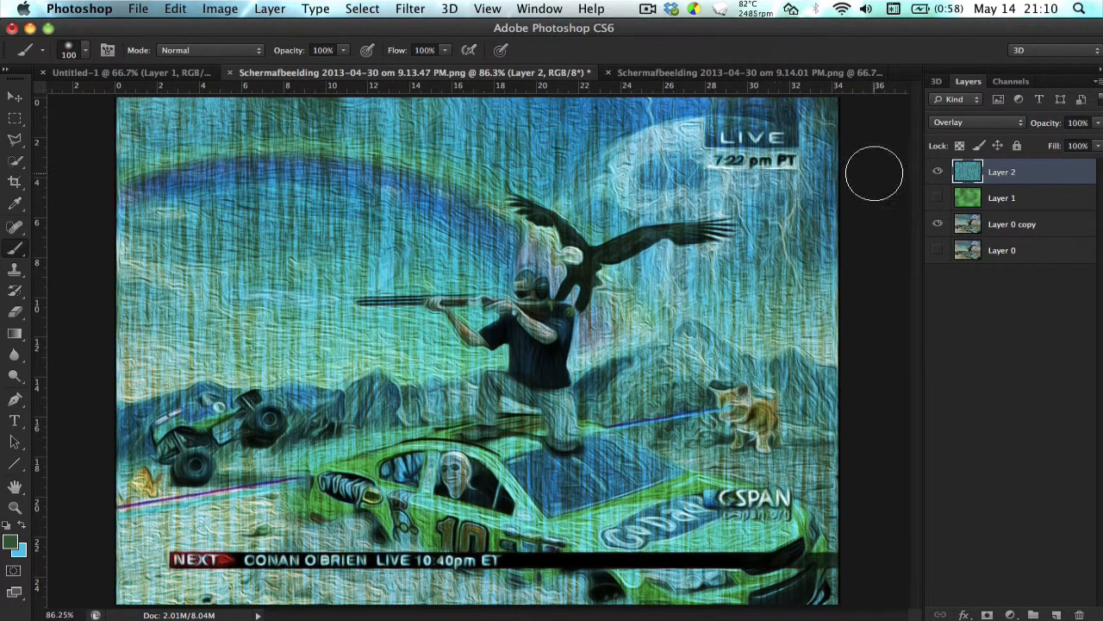
mouse_move(1056, 128)
mouse_down()
mouse_move(1028, 127)
mouse_move(1046, 128)
mouse_up()
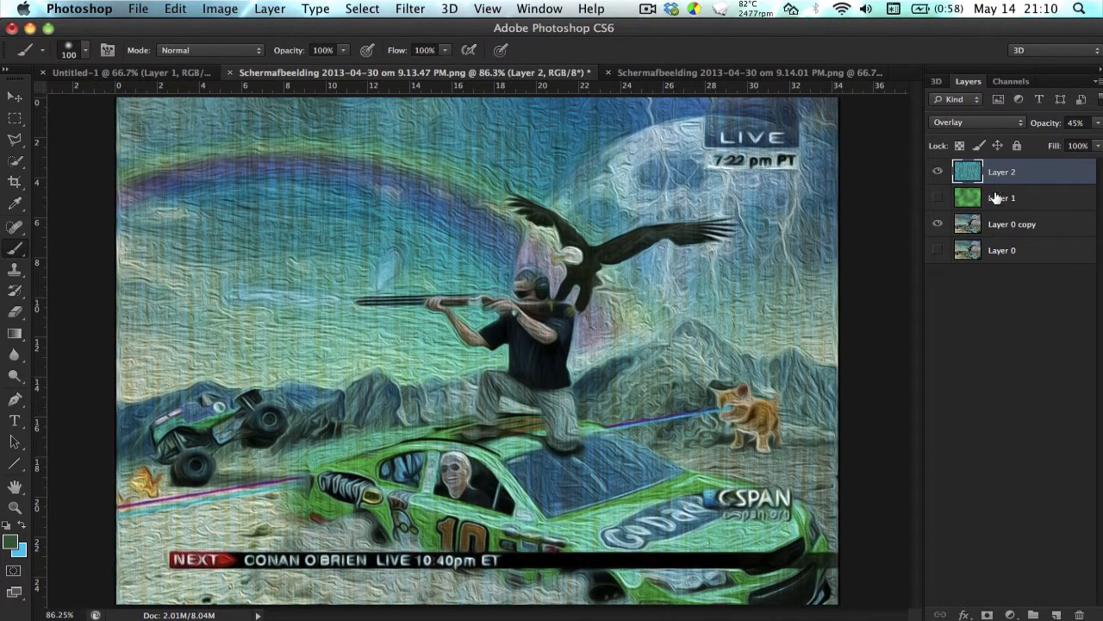
Hide the fibers on Layer 2 and show the green clouds on Layer 1.
drag(1034, 122, 1097, 114)
click(939, 172)
click(938, 198)
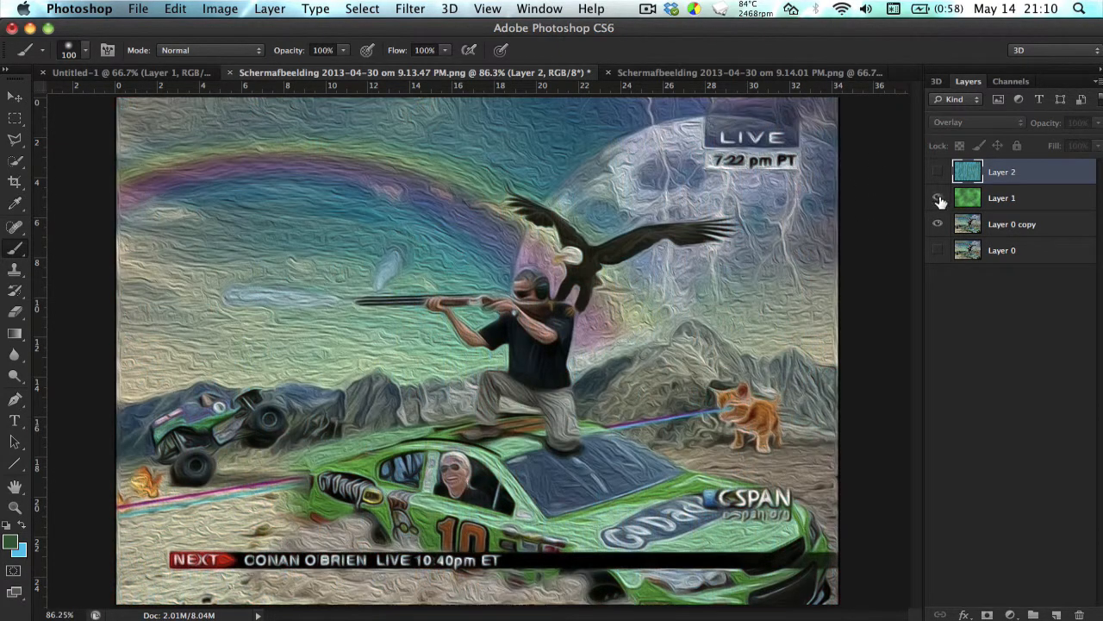
click(403, 9)
click(849, 239)
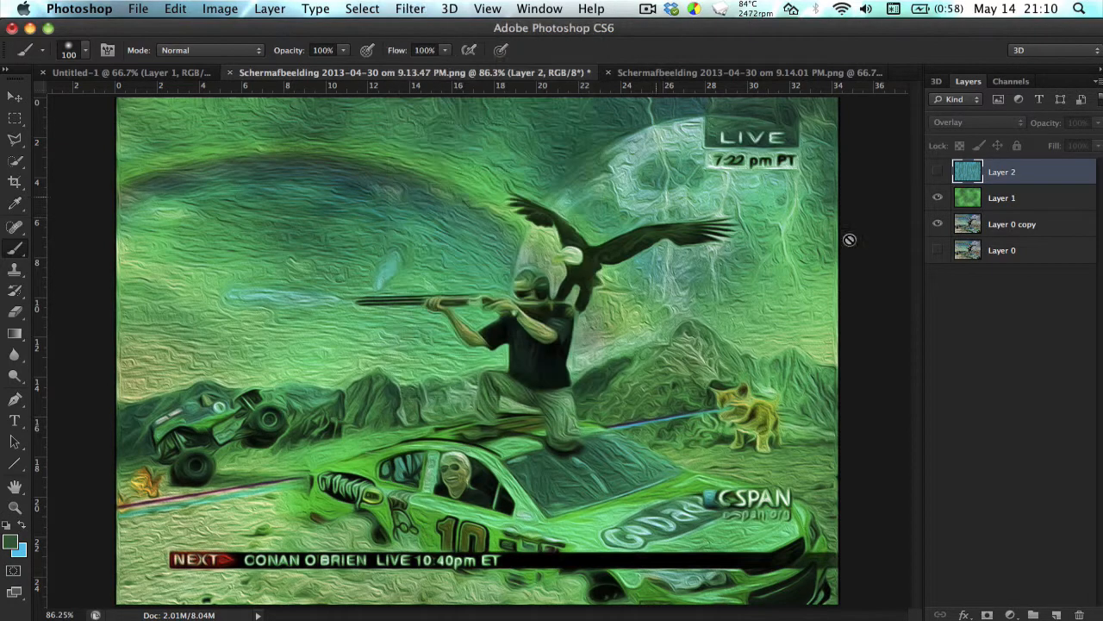
click(1020, 198)
click(410, 9)
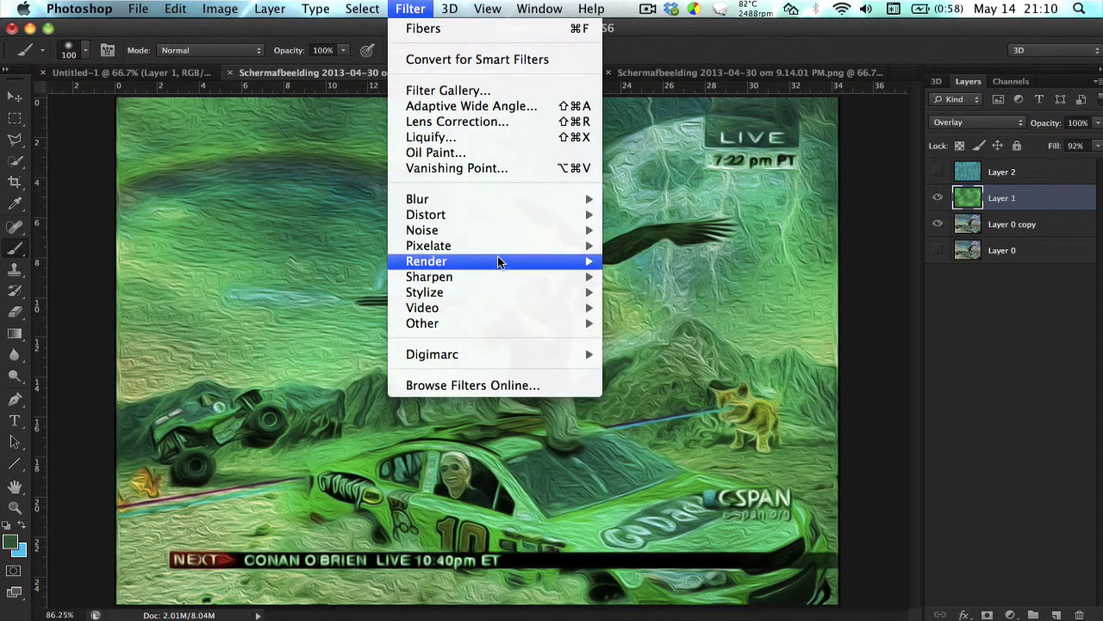
mouse_move(535, 267)
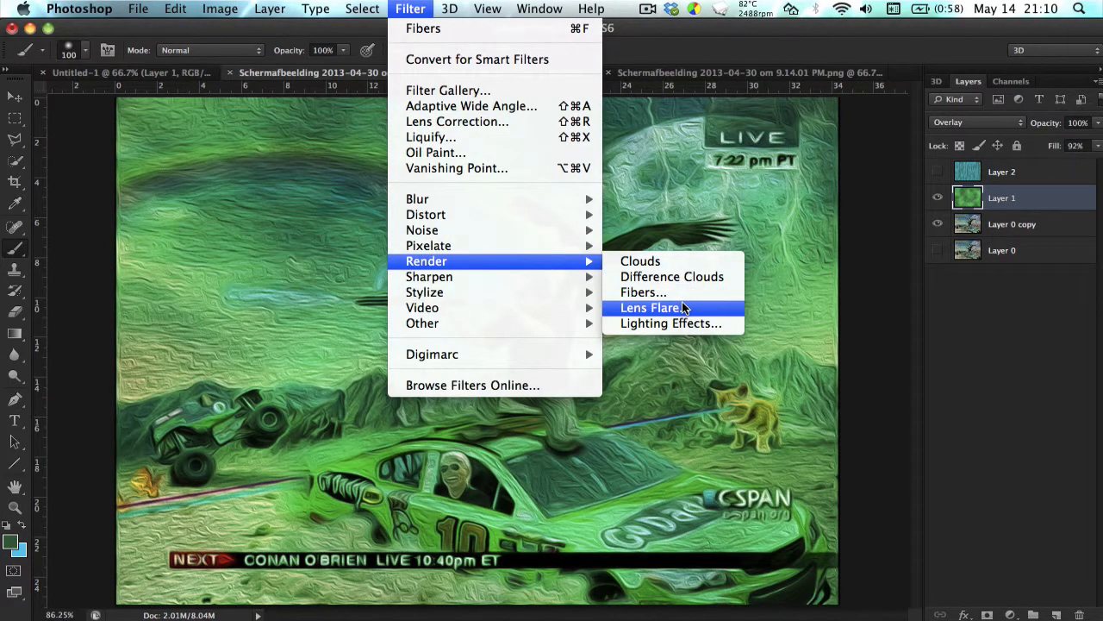
click(401, 6)
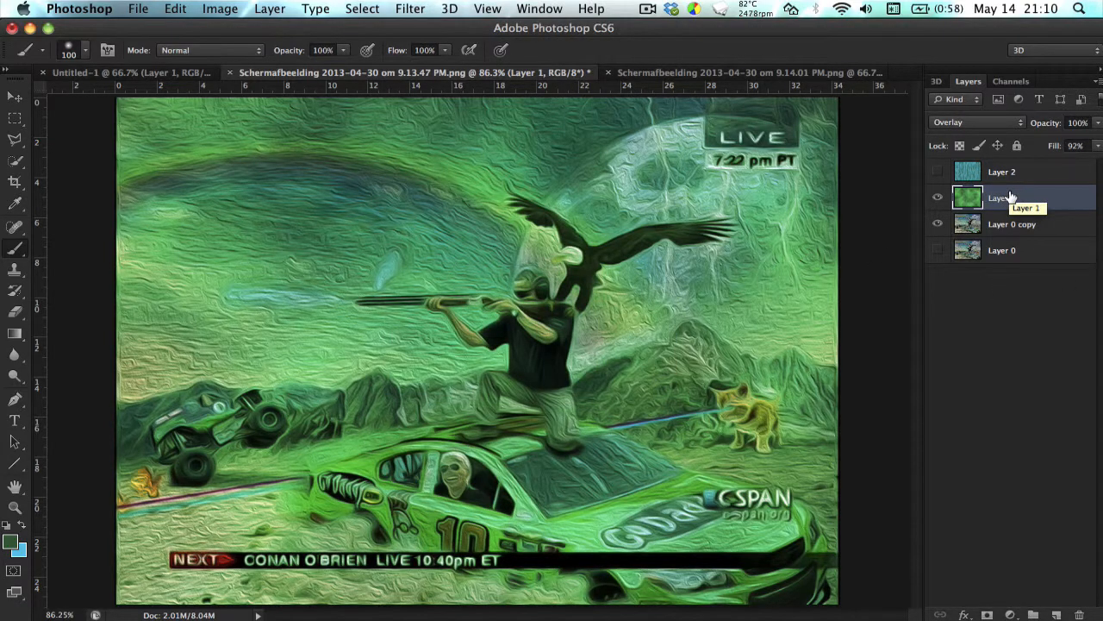
Make Layer 0 copy the active layer and hide the green clouds on Layer 1.
click(1021, 227)
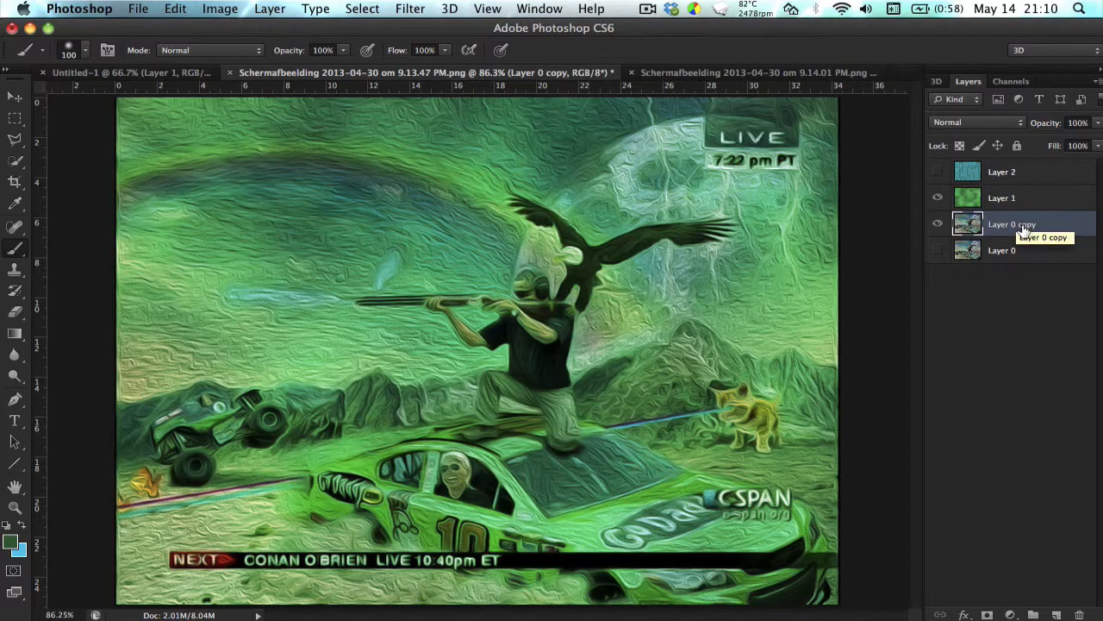
click(936, 198)
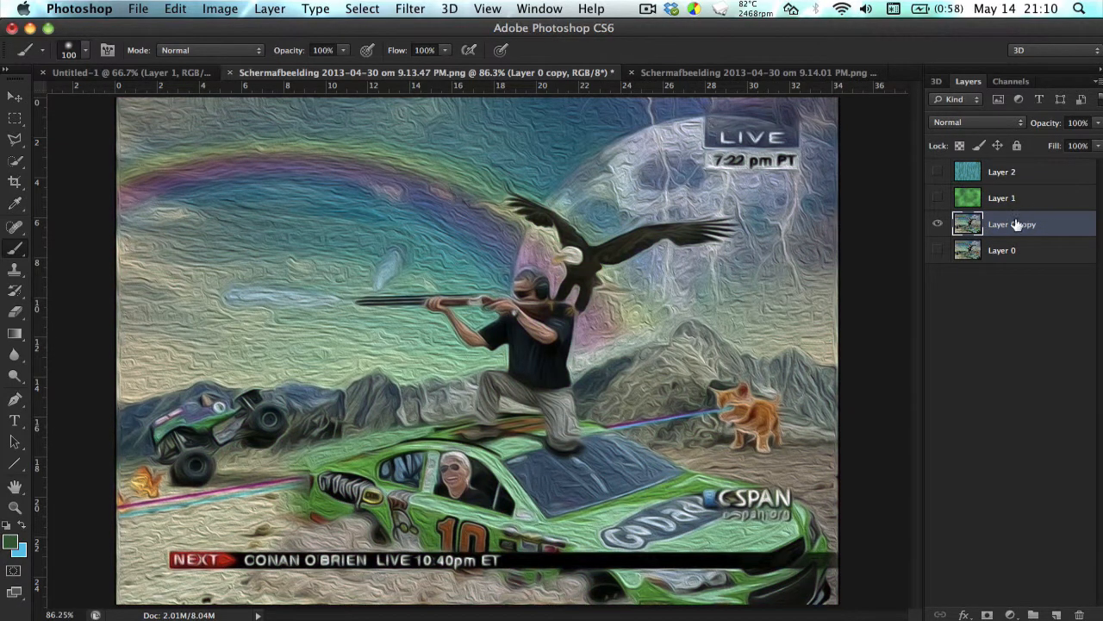
click(362, 9)
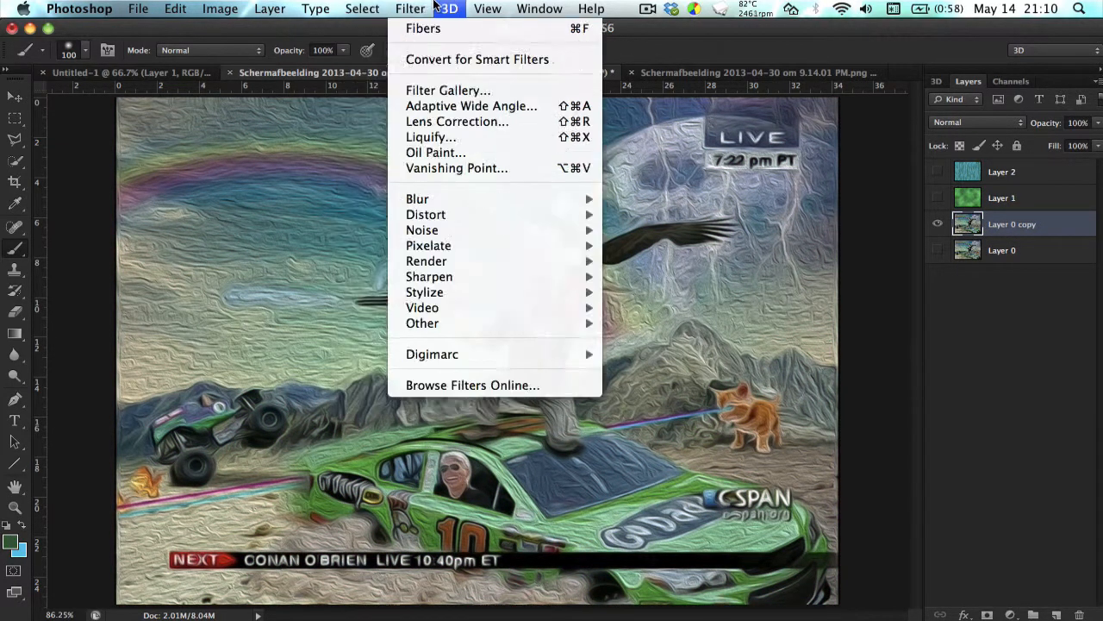
click(401, 5)
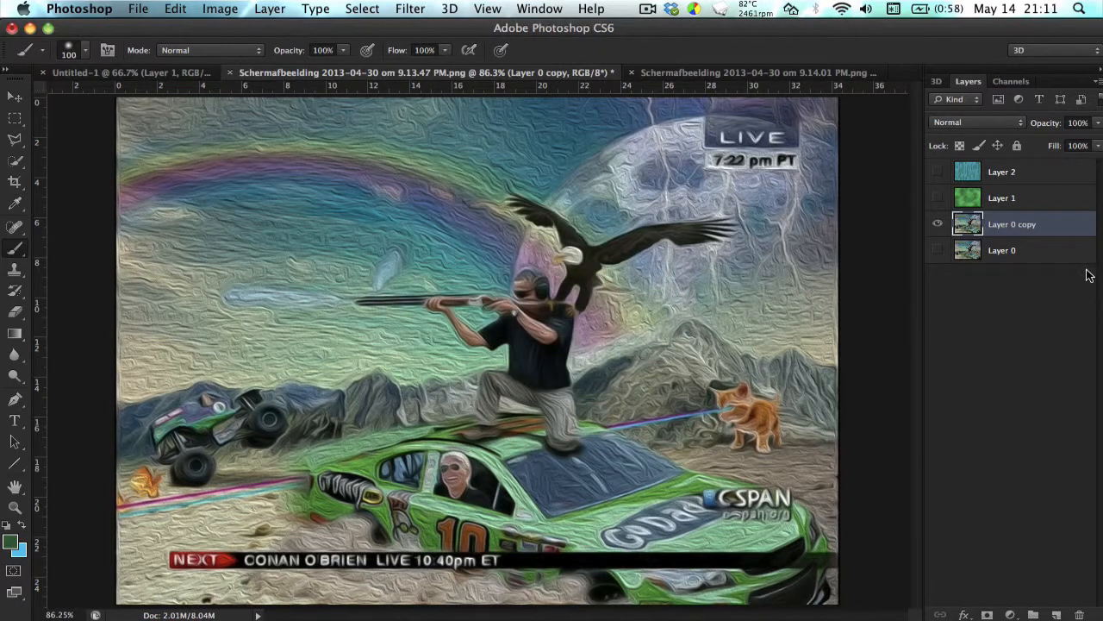
Duplicate Layer 0 copy and delete the original Layer 0, leaving only the new duplicate shown and active.
key(super+j)
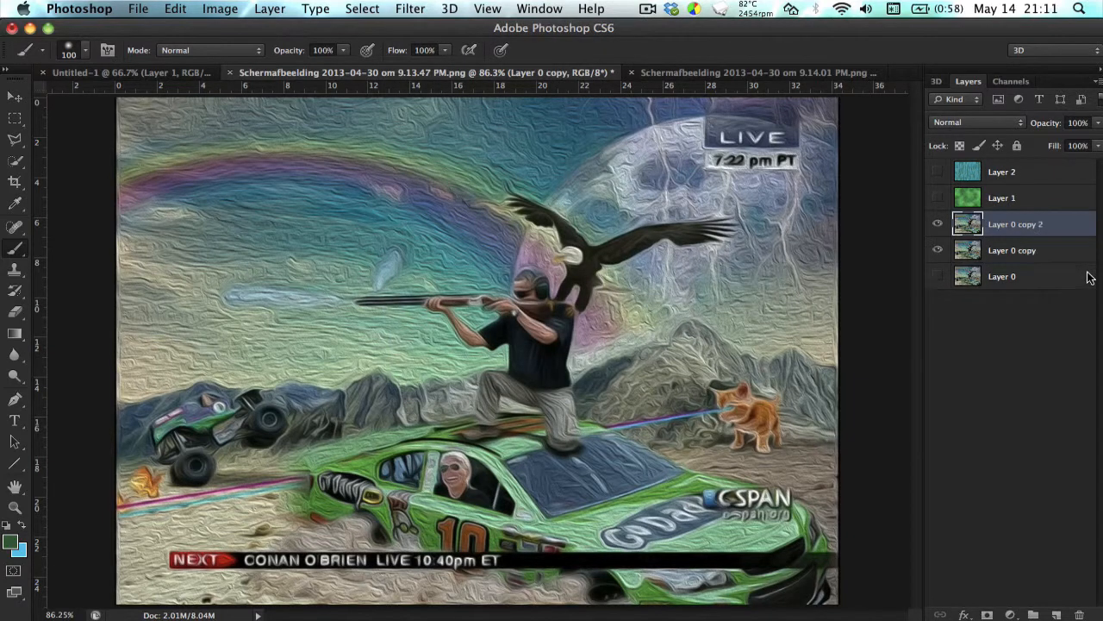
click(1015, 278)
key(BackSpace)
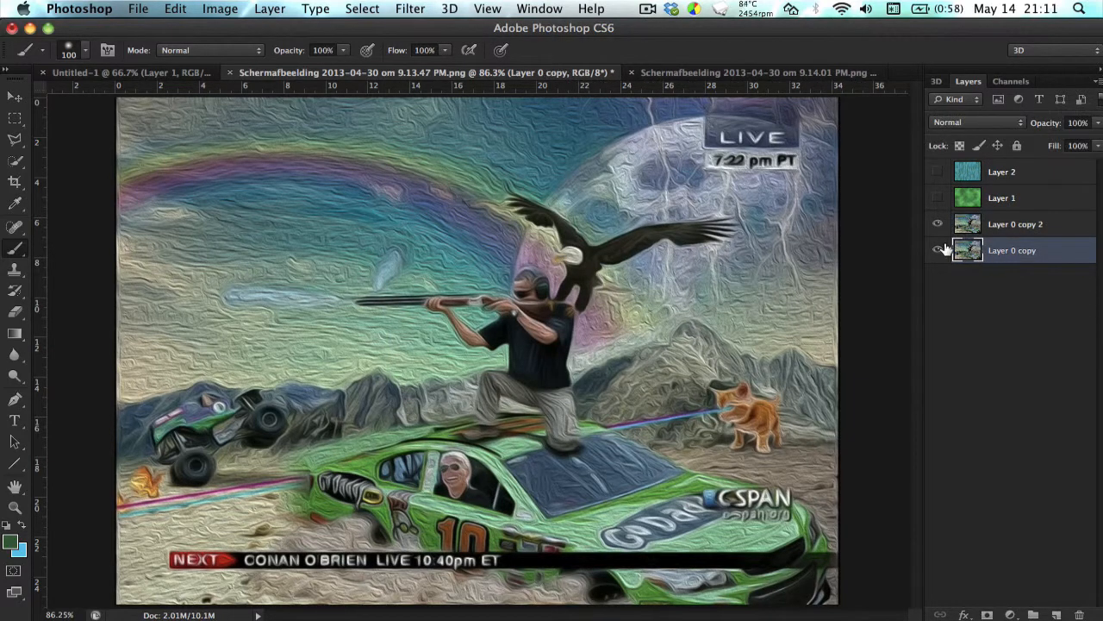
double_click(1030, 215)
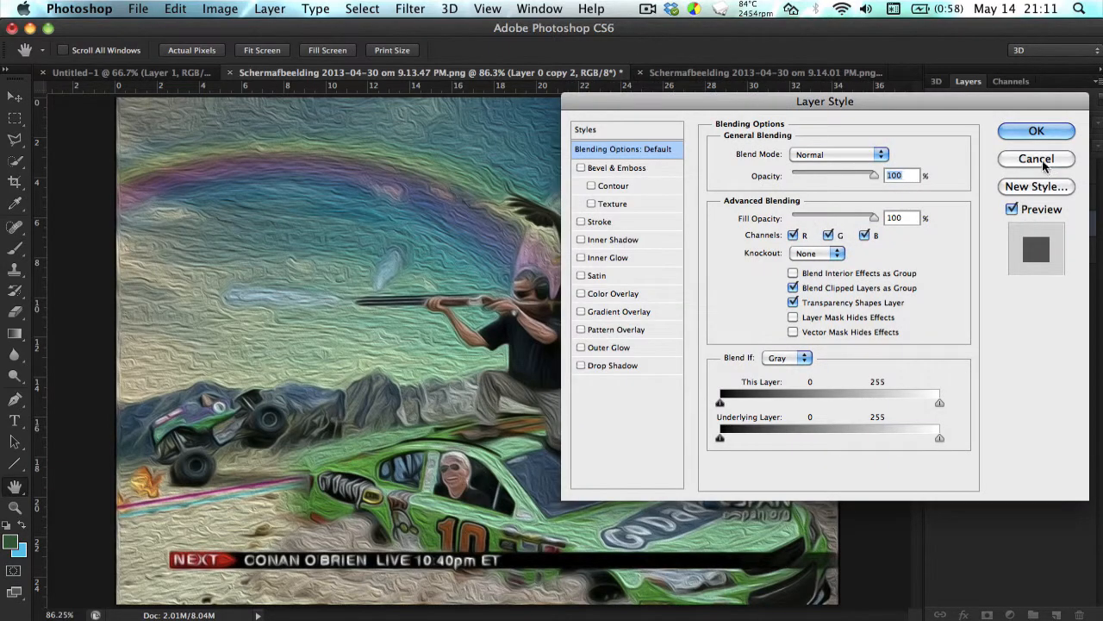
click(1039, 160)
Try the Lens Flare render filter beside the eagle with Movie Prime lens type at 100% brightness, and undo it.
click(410, 8)
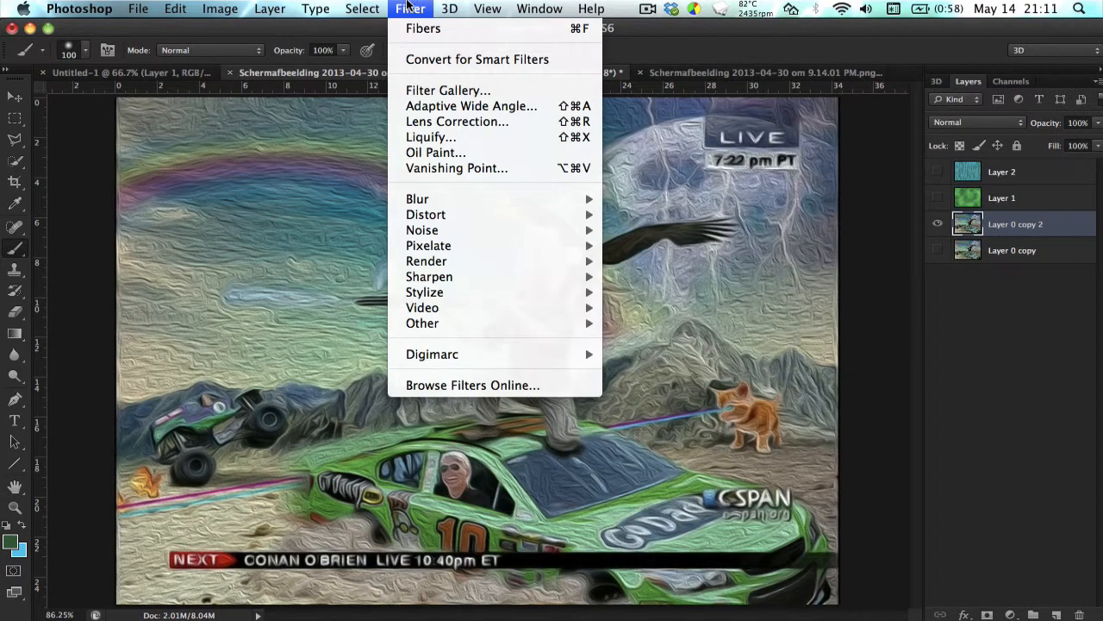
mouse_move(487, 261)
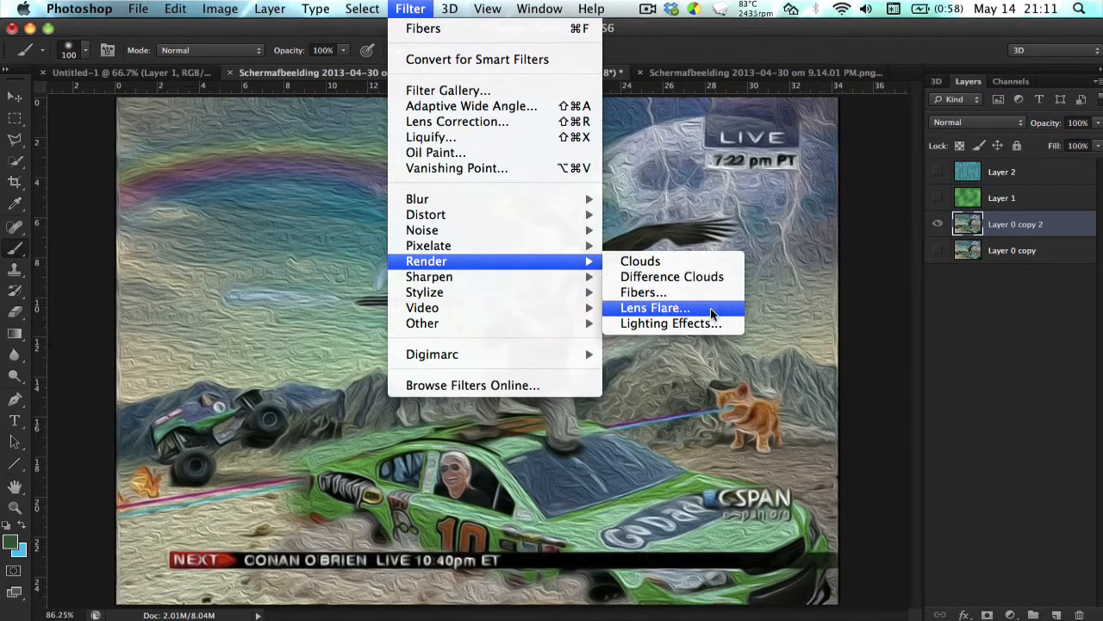
click(657, 308)
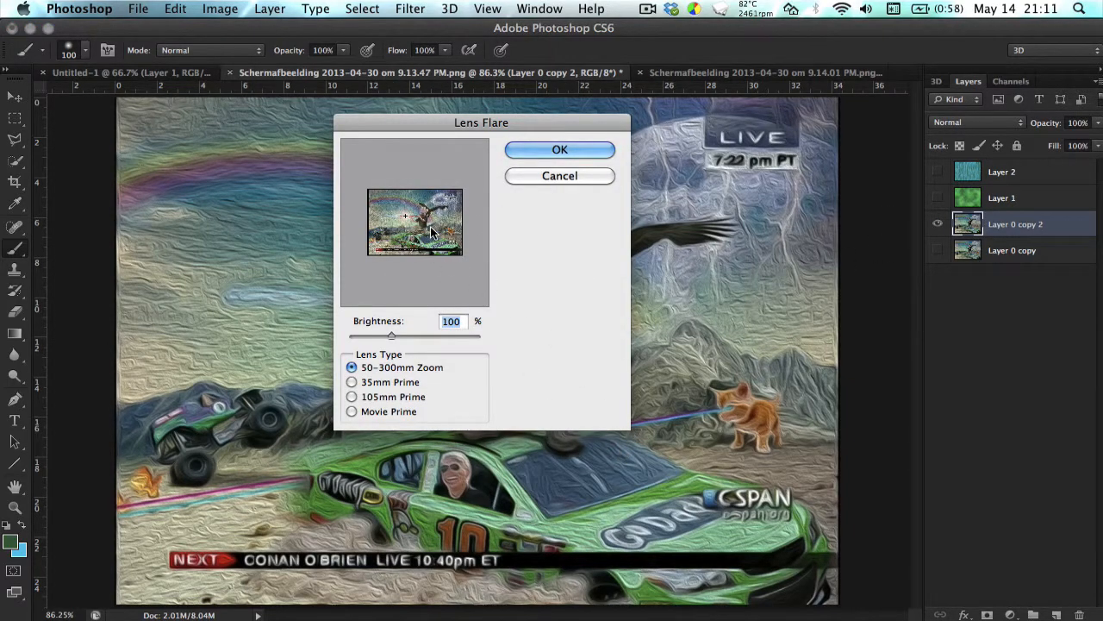
key(alt)
key(alt)
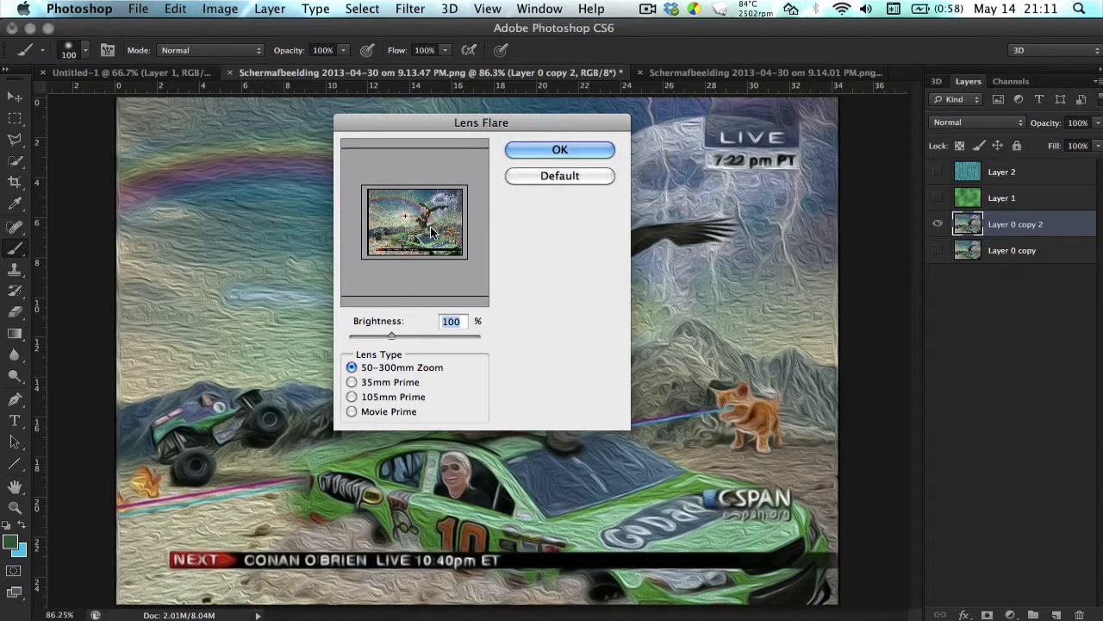
key(super+minus)
key(super+equal)
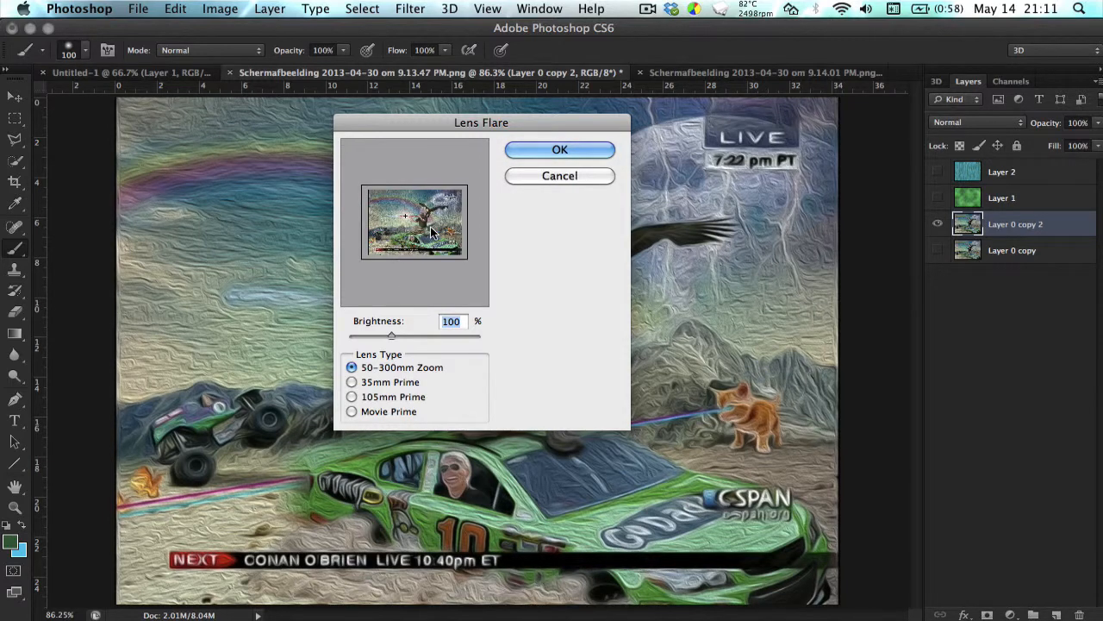
drag(401, 207, 440, 220)
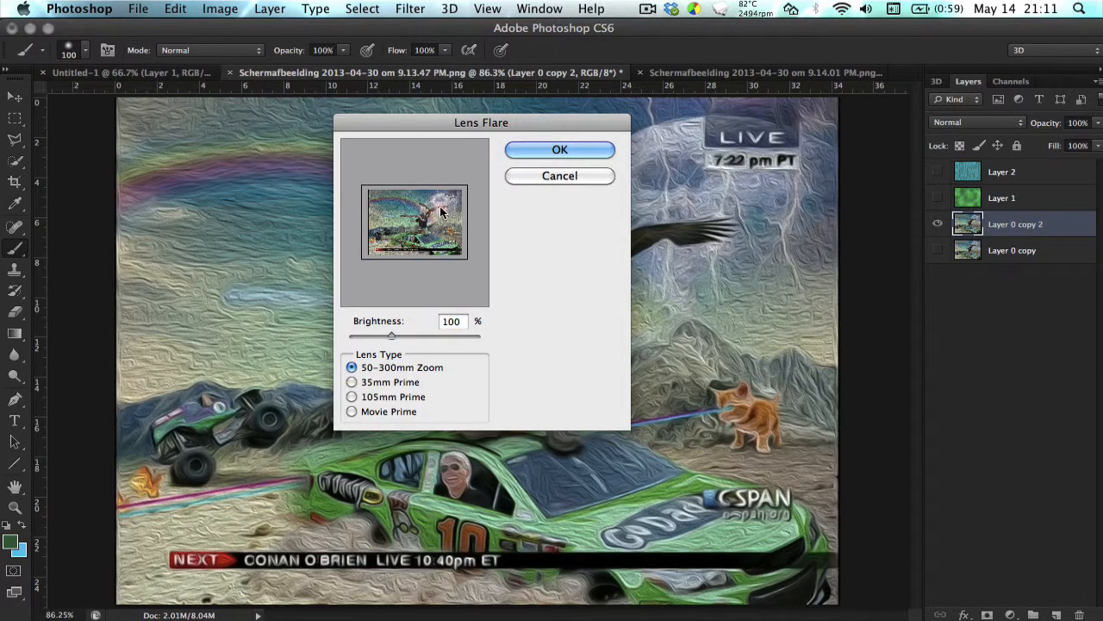
click(352, 382)
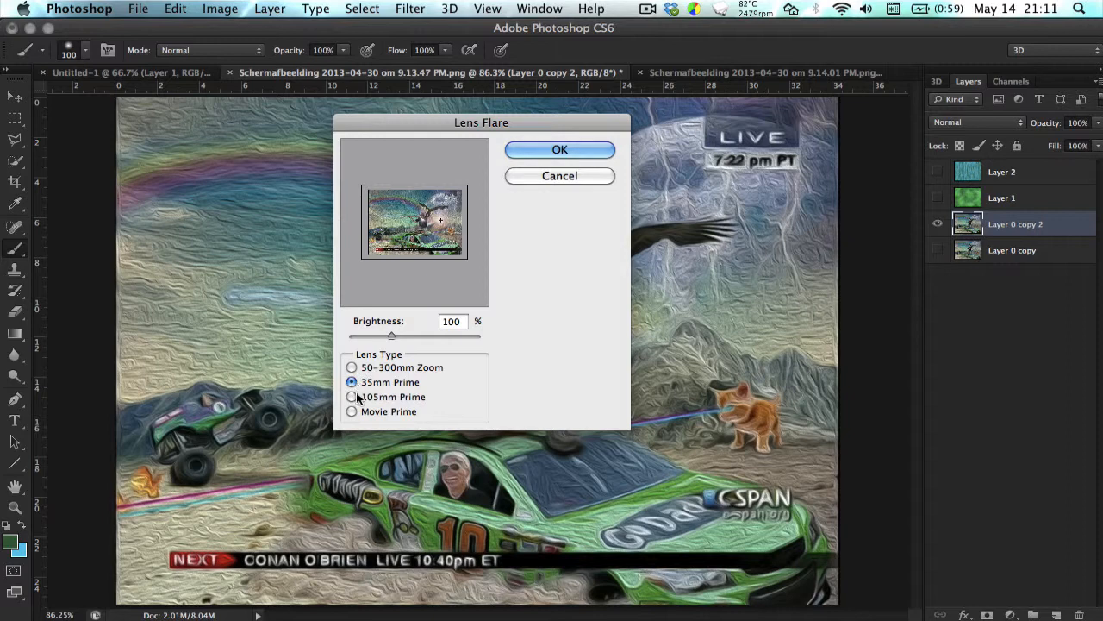
click(353, 398)
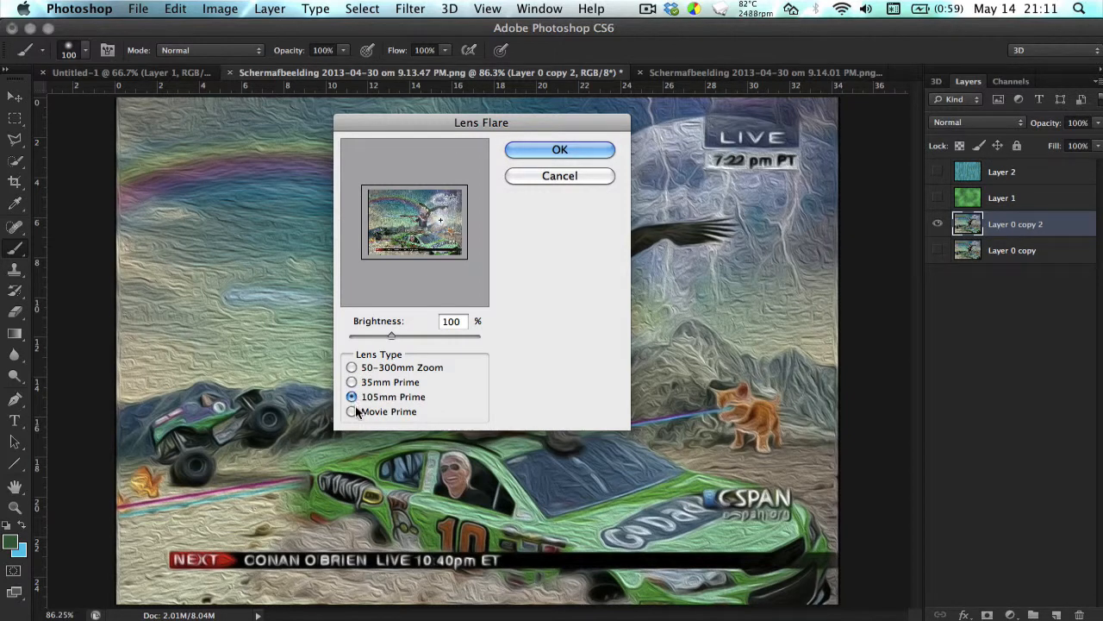
click(353, 412)
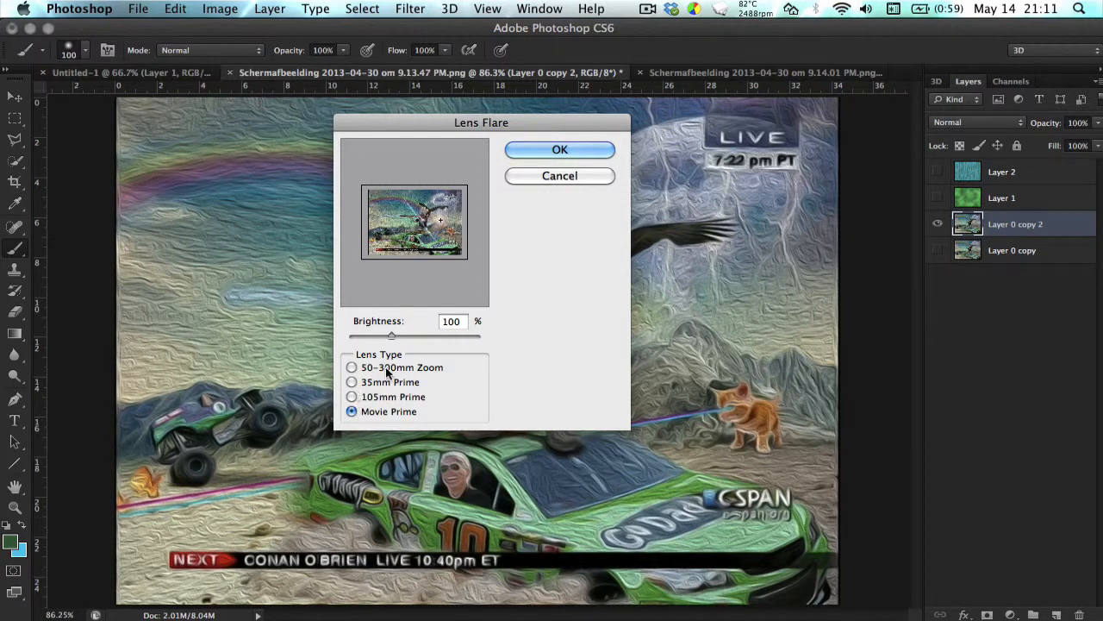
click(542, 153)
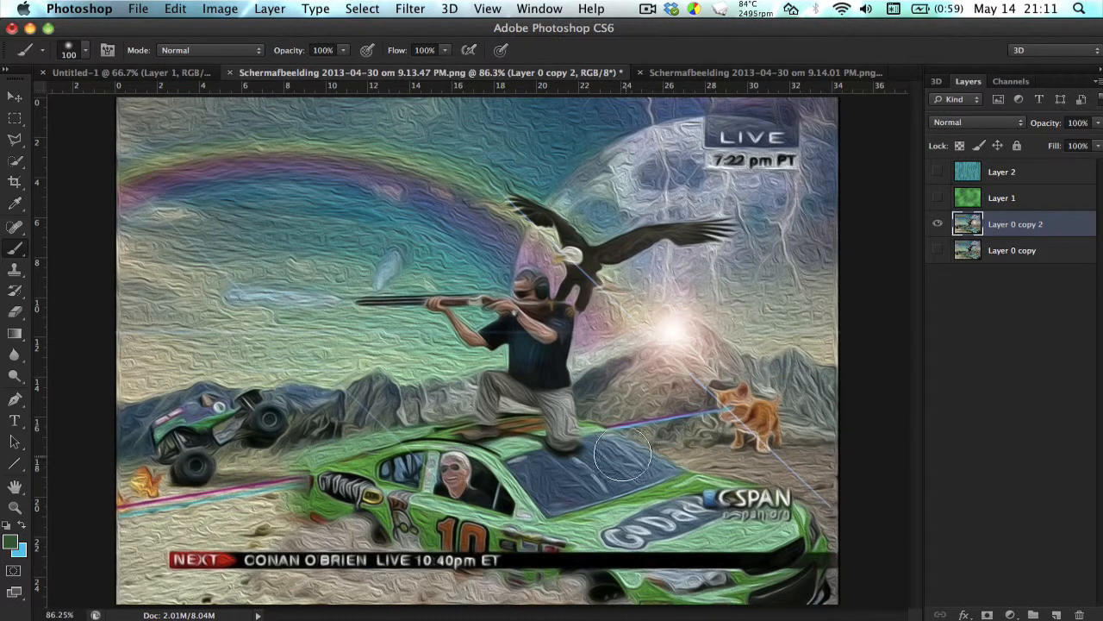
key(super+z)
Apply a Lens Flare over the mountains below the moon with the 50-300mm Zoom lens type at 100% brightness.
click(410, 8)
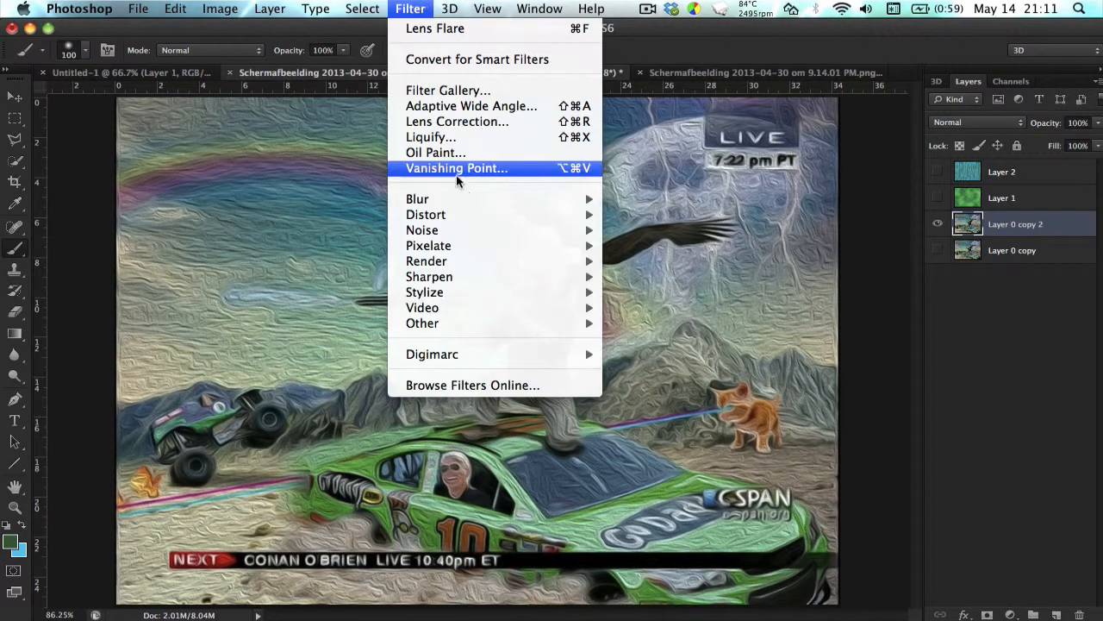
mouse_move(516, 261)
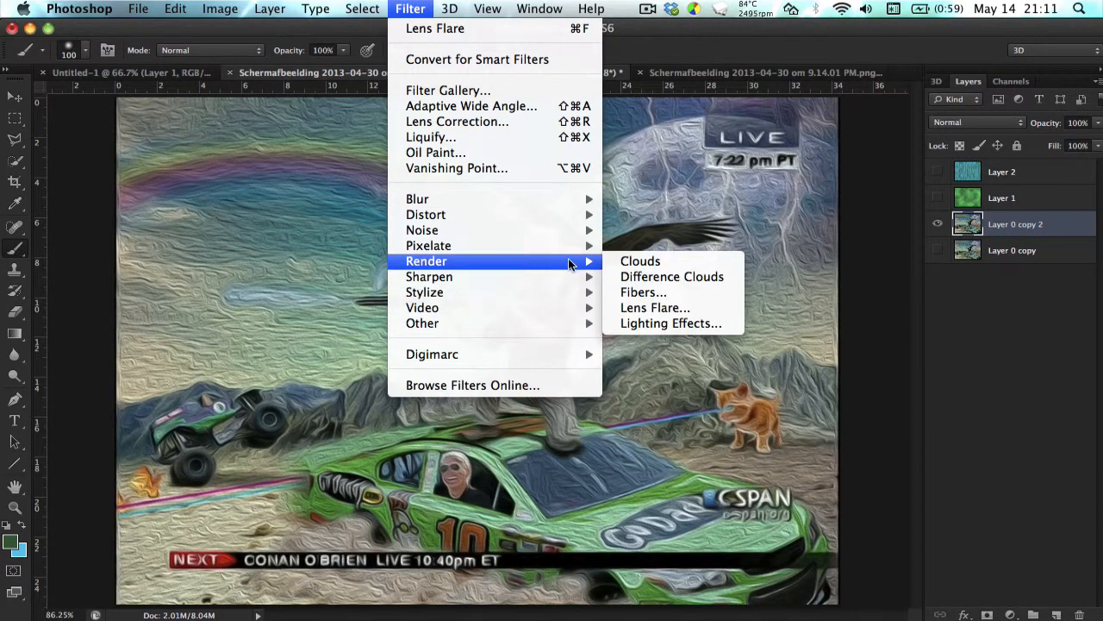
click(656, 307)
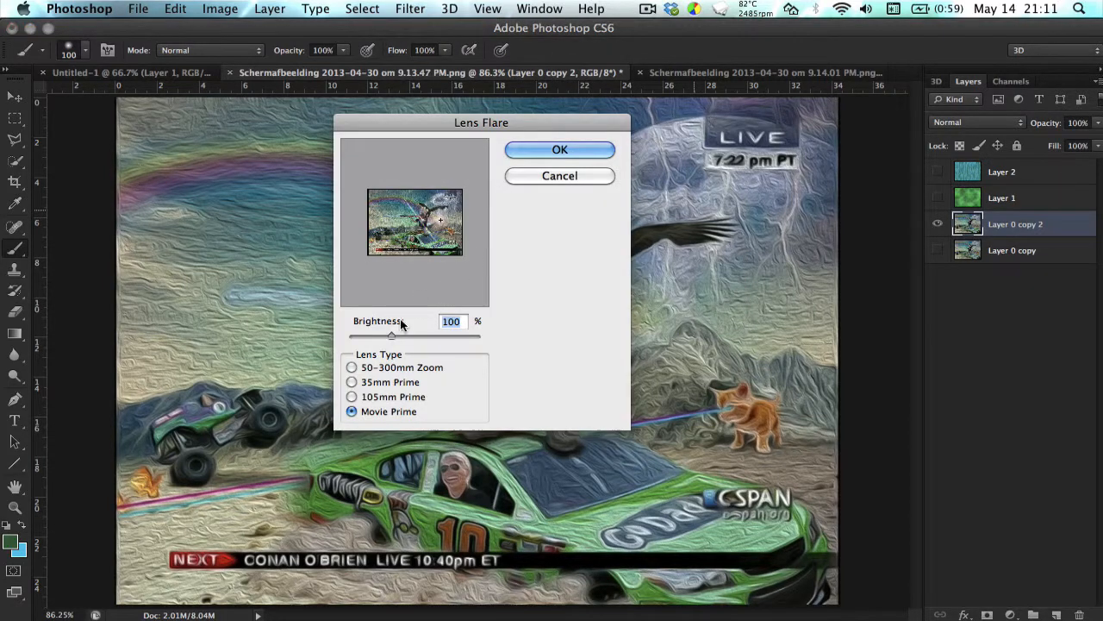
click(352, 382)
click(352, 396)
click(352, 367)
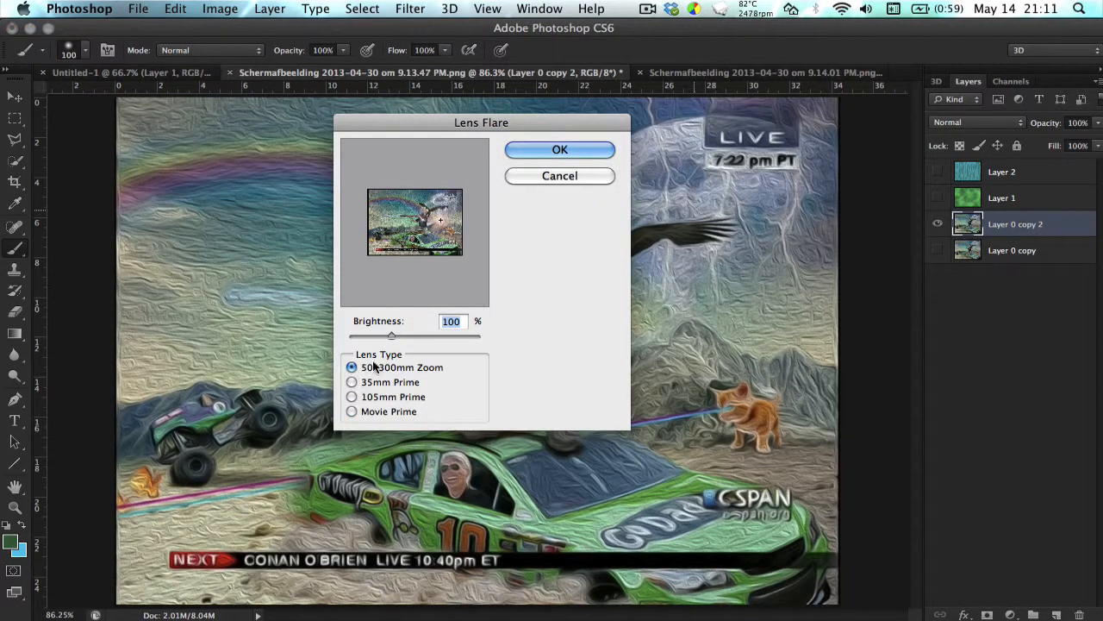
click(437, 217)
click(537, 150)
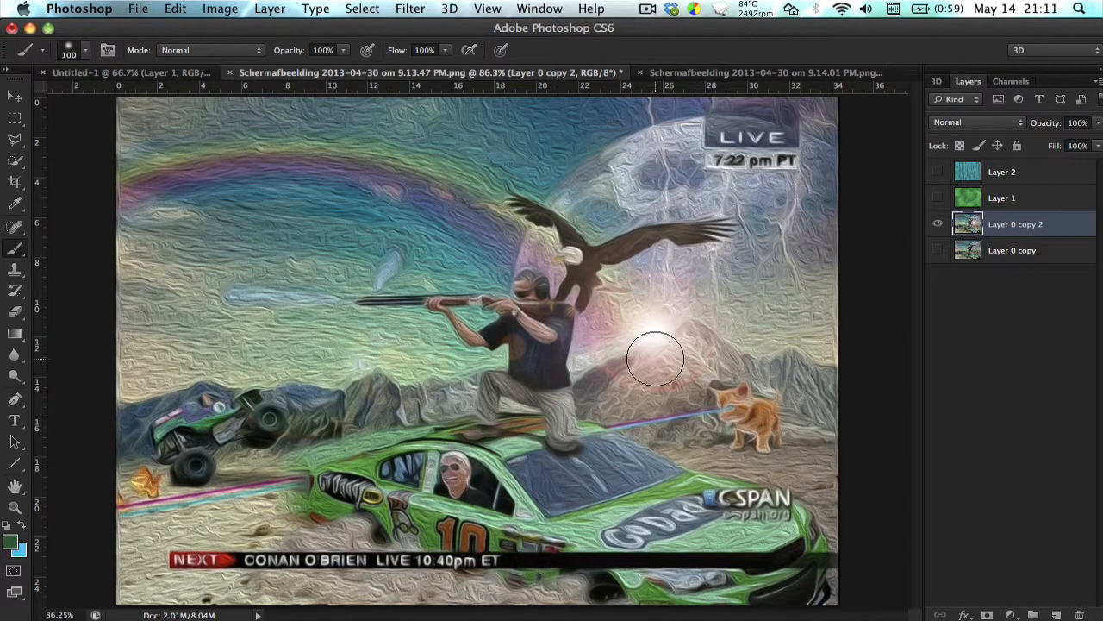
Preview the Oil Paint filter on Layer 0 copy 2 and close it without applying.
click(341, 8)
mouse_move(410, 8)
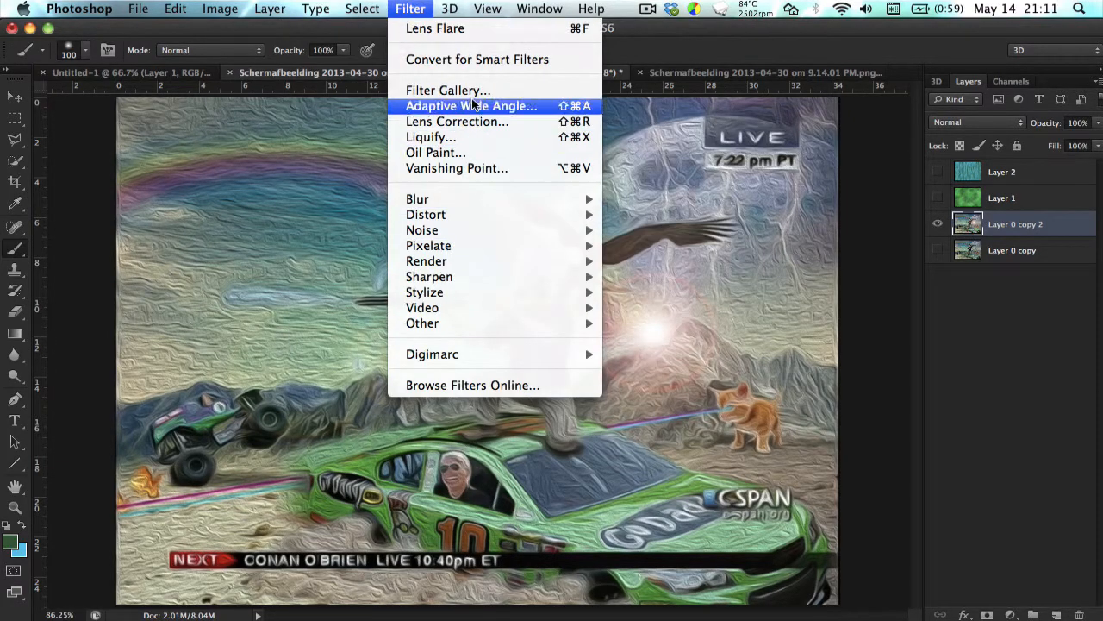
click(475, 151)
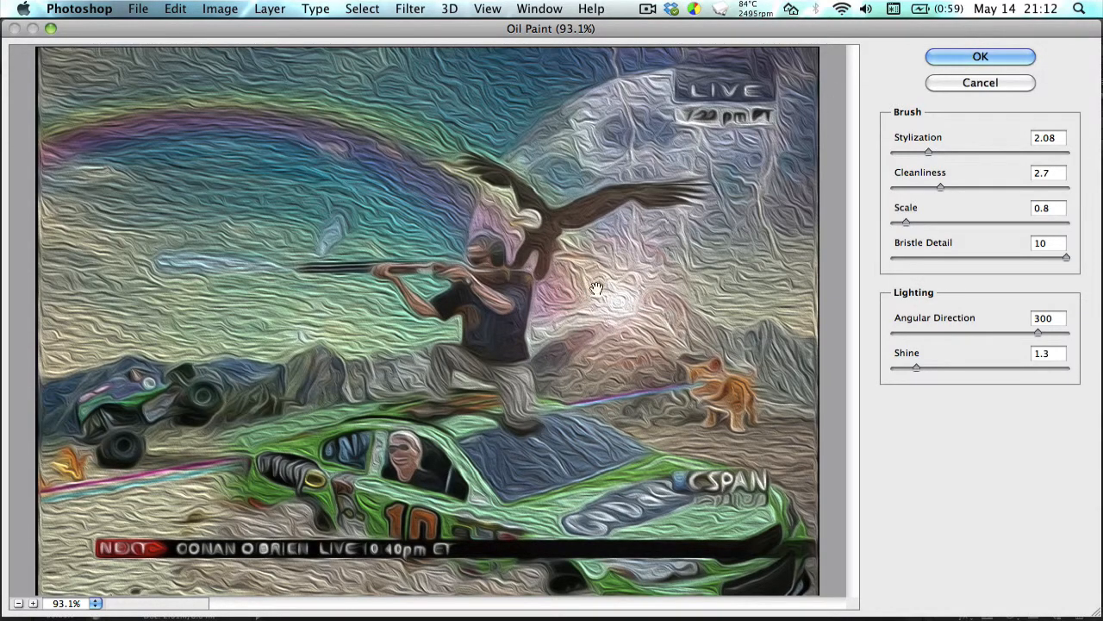
click(983, 90)
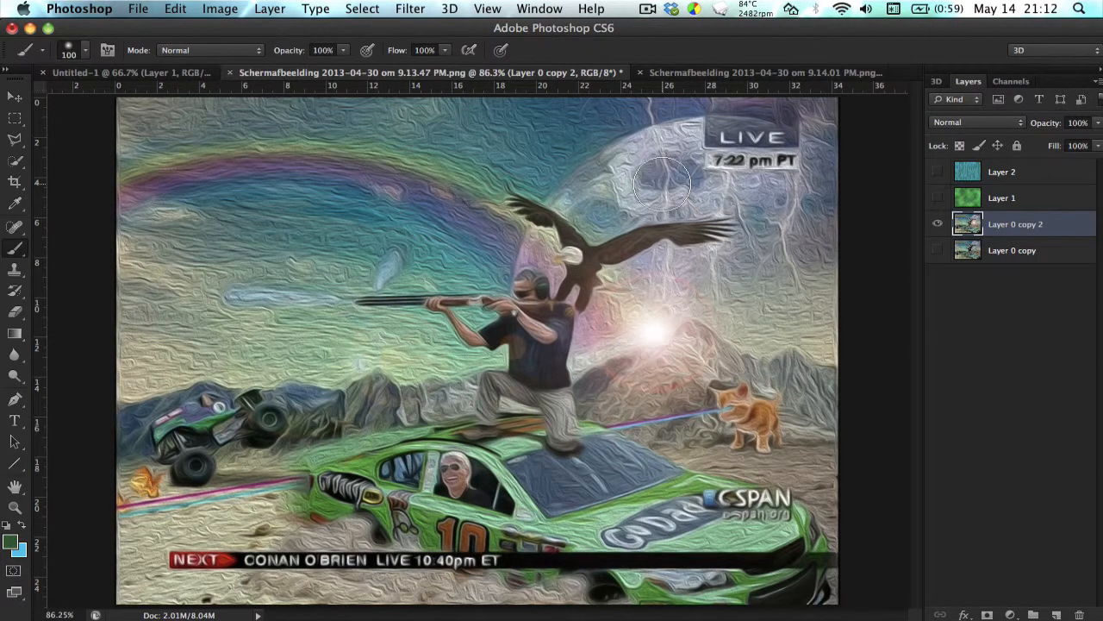
Create a new document with the preset settings and fill its layer with the black background color.
key(super+n)
key(Return)
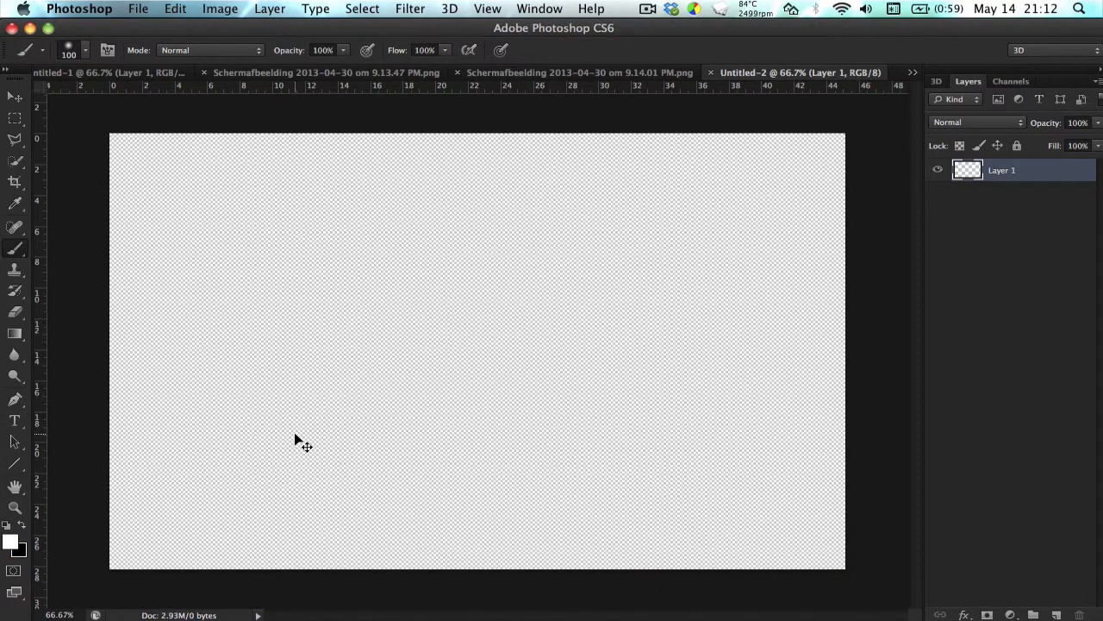
key(super+BackSpace)
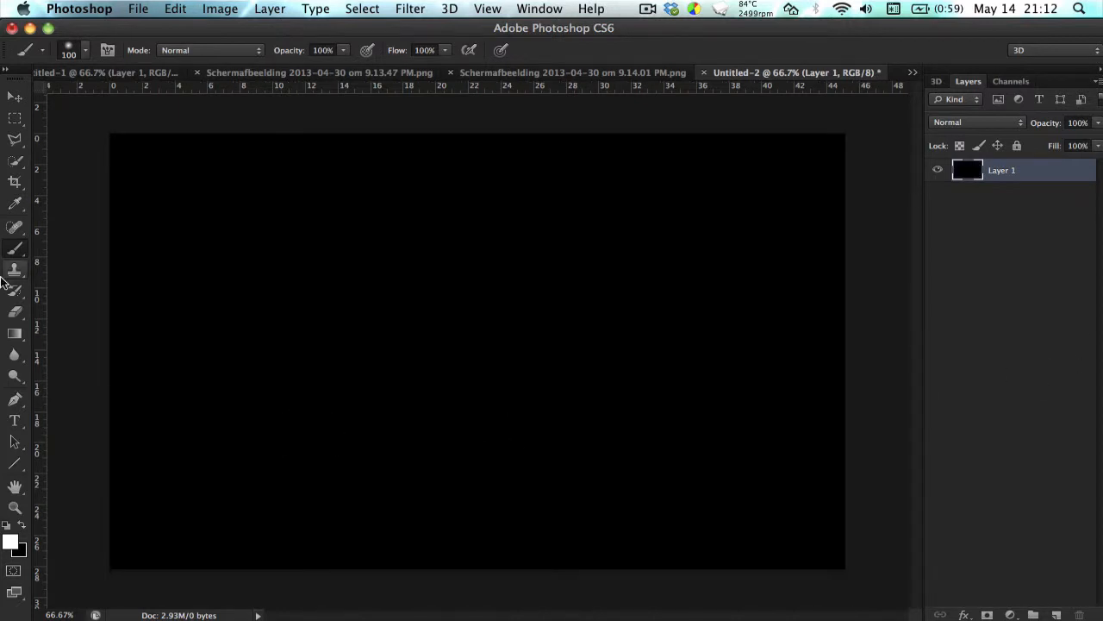
Add a new layer above the black layer with default settings and set the foreground color to bright red.
key(shift+super+n)
key(Return)
click(10, 542)
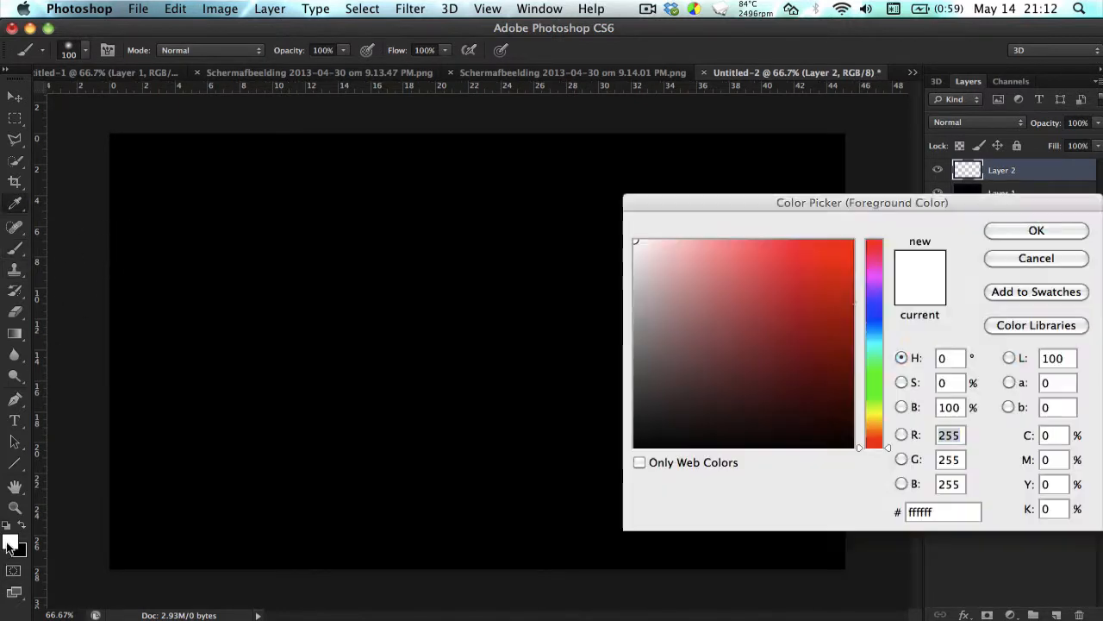
click(851, 242)
click(992, 228)
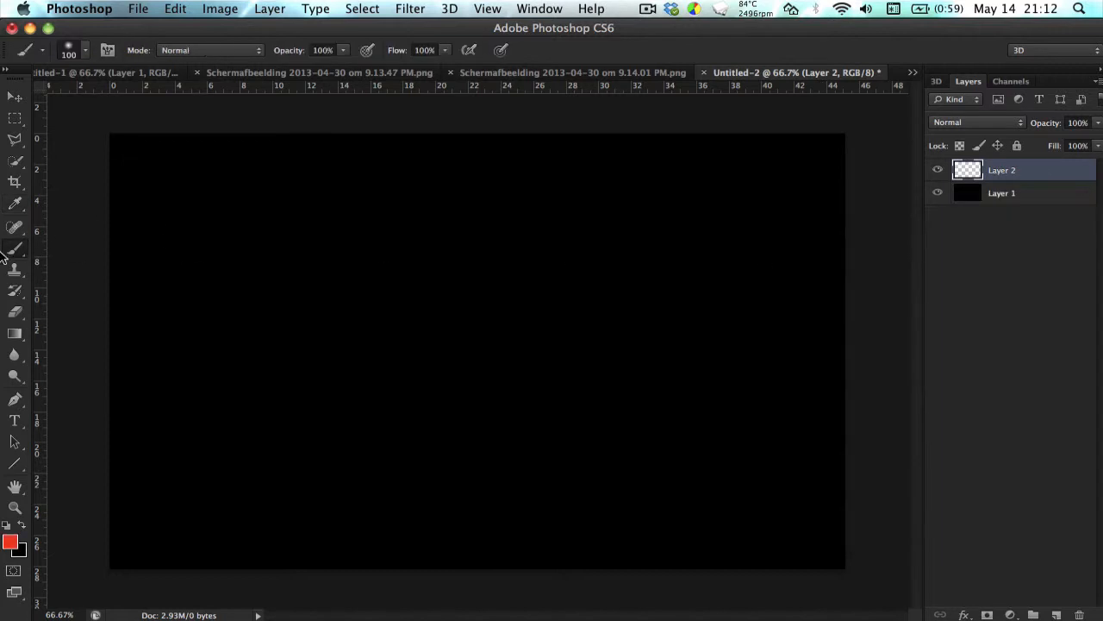
Enlarge the soft brush to 400 px and paint a red diagonal stroke across the upper-left part of Layer 2.
key(bracketright)
key(bracketright)
key(bracketright)
key(bracketright)
key(bracketright)
key(bracketright)
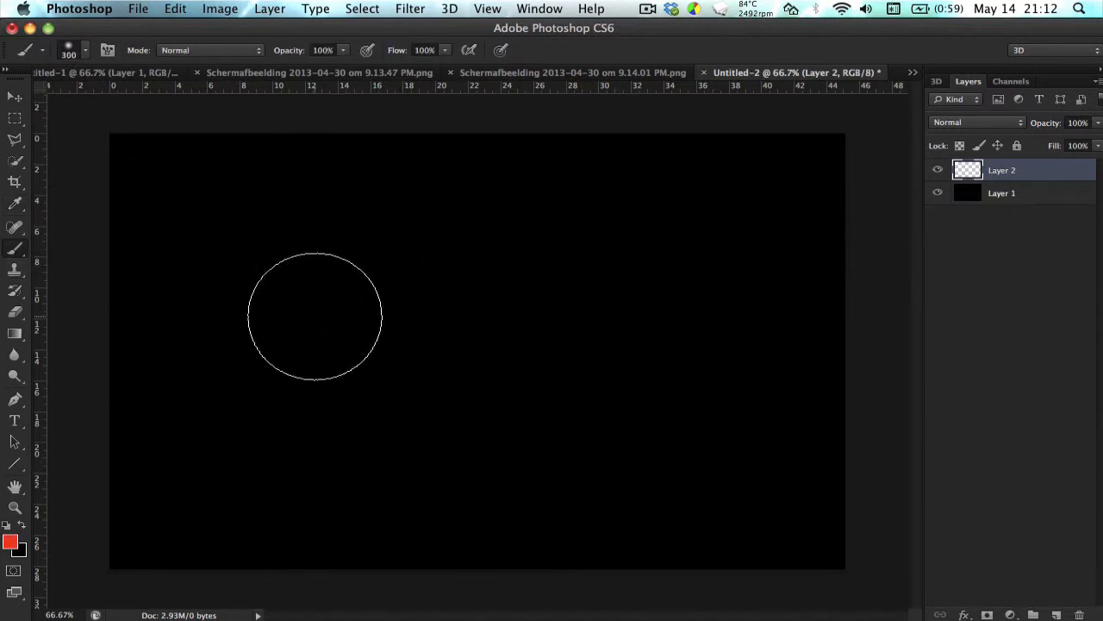
drag(255, 319, 500, 181)
Set the foreground color to blue 0048ff and paint a diagonal stroke through the middle, parallel to the red one.
click(11, 541)
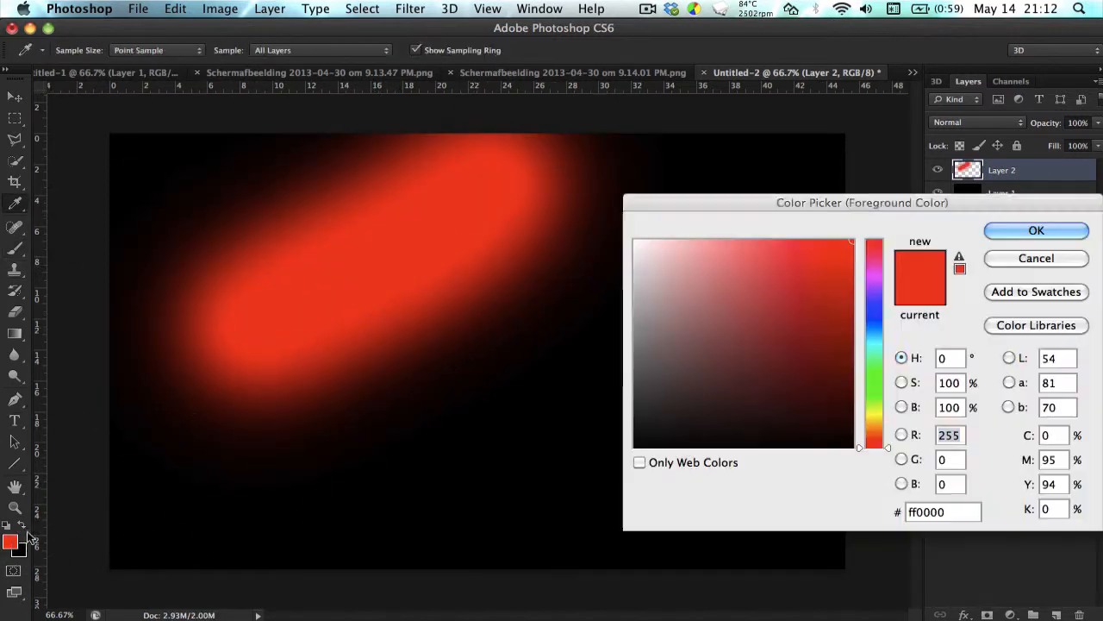
click(885, 317)
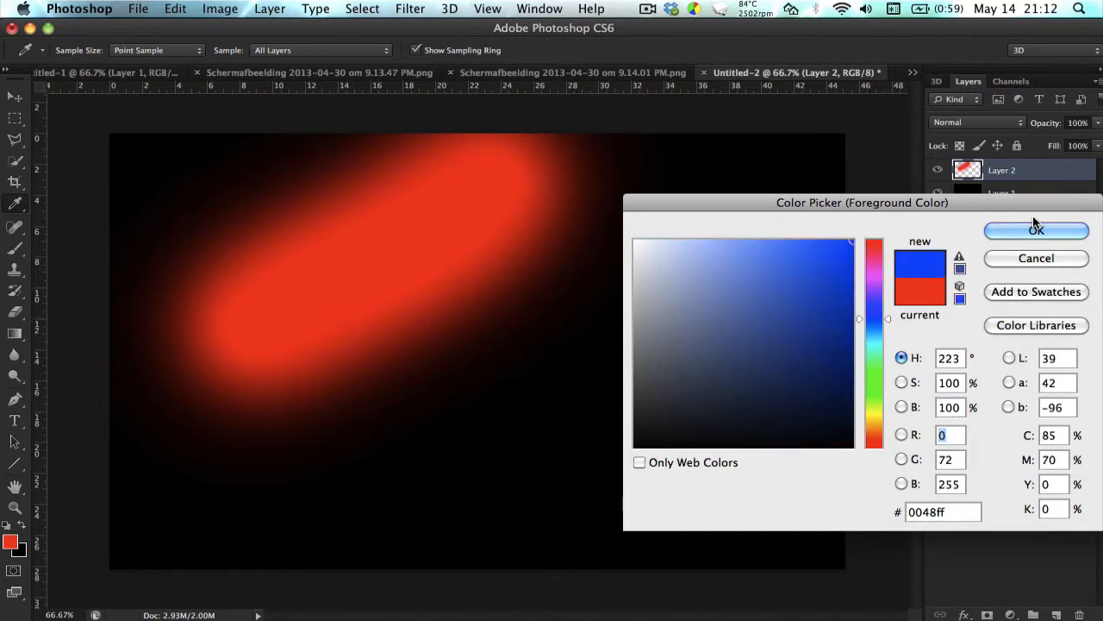
click(1037, 229)
drag(371, 431, 732, 244)
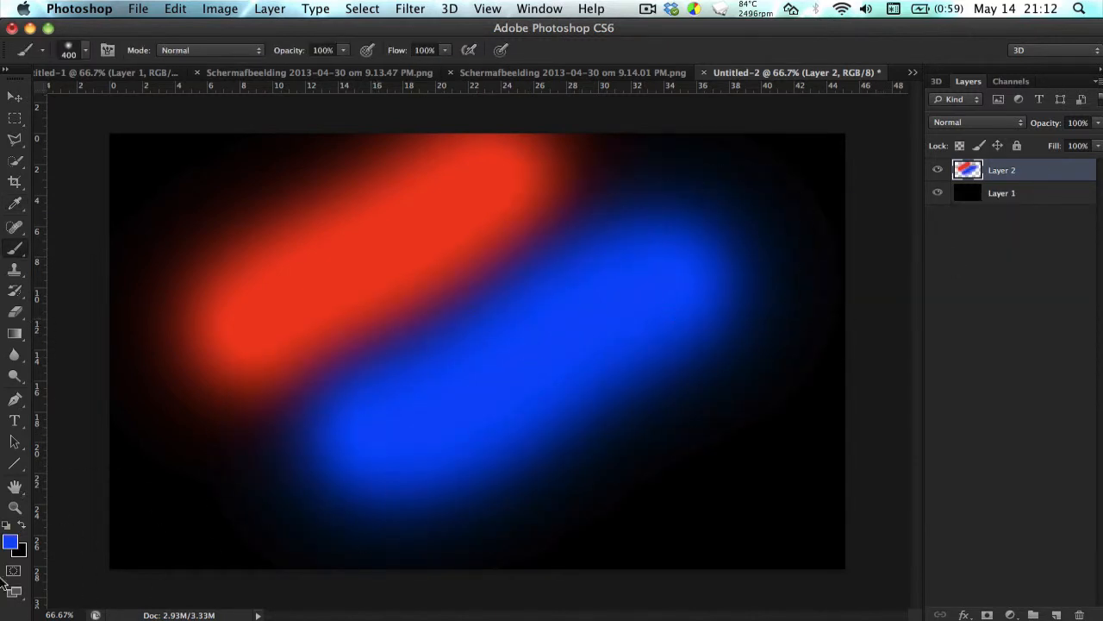
Set the foreground color to green 00ff00 and paint a diagonal stroke across the lower-right part of the canvas.
click(11, 541)
click(865, 377)
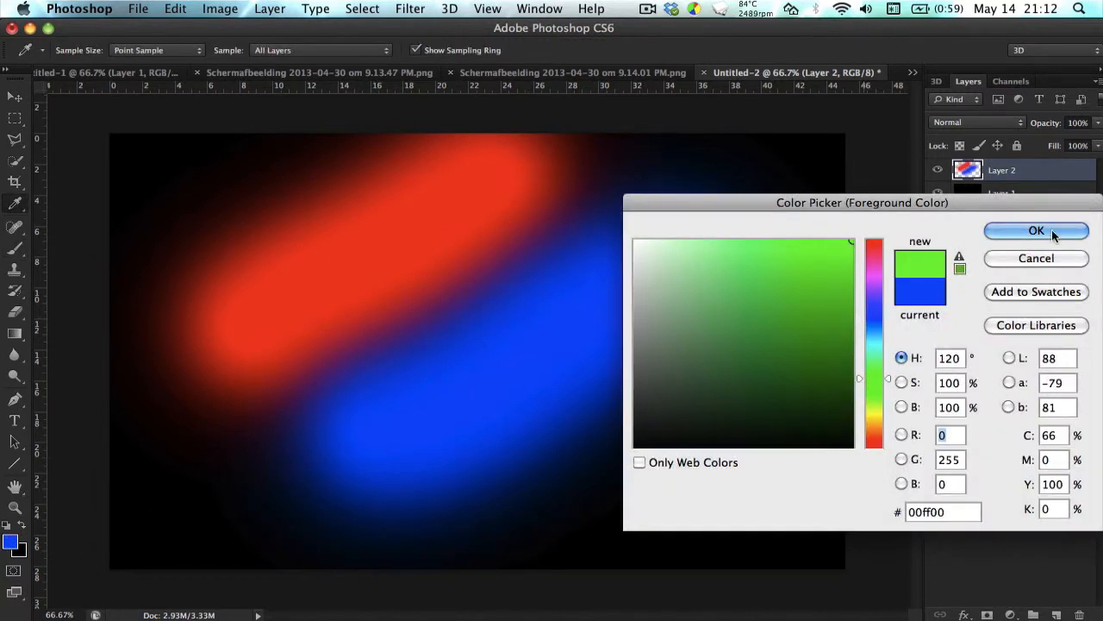
click(1036, 230)
drag(529, 529, 983, 362)
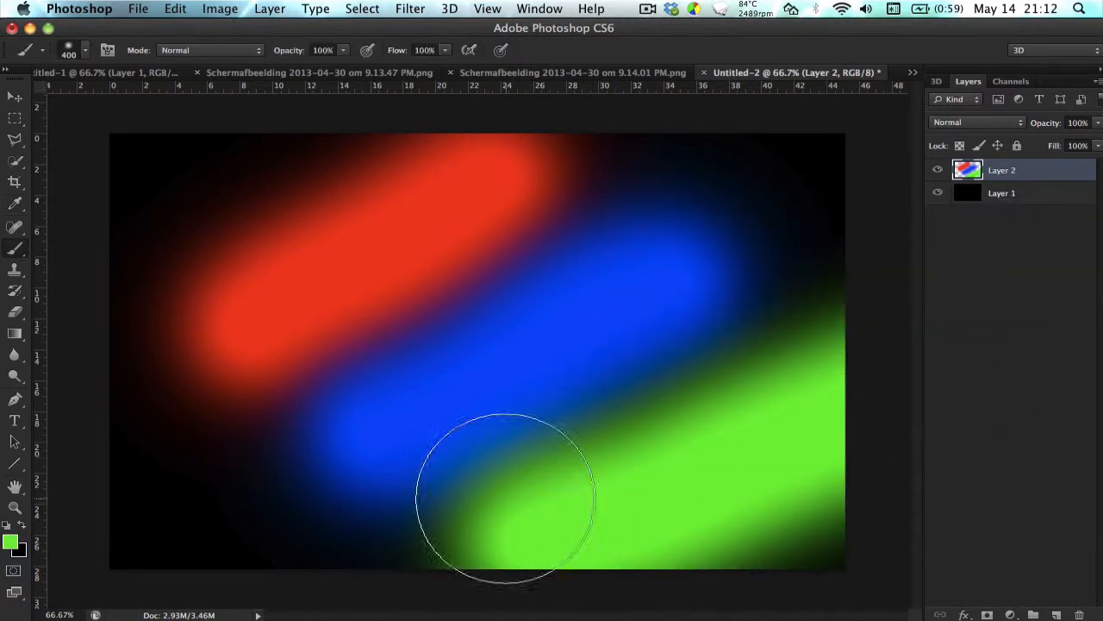
Add a new layer with default settings above the color strokes and fill it with black, using white and black as the working colors.
key(super+shift+n)
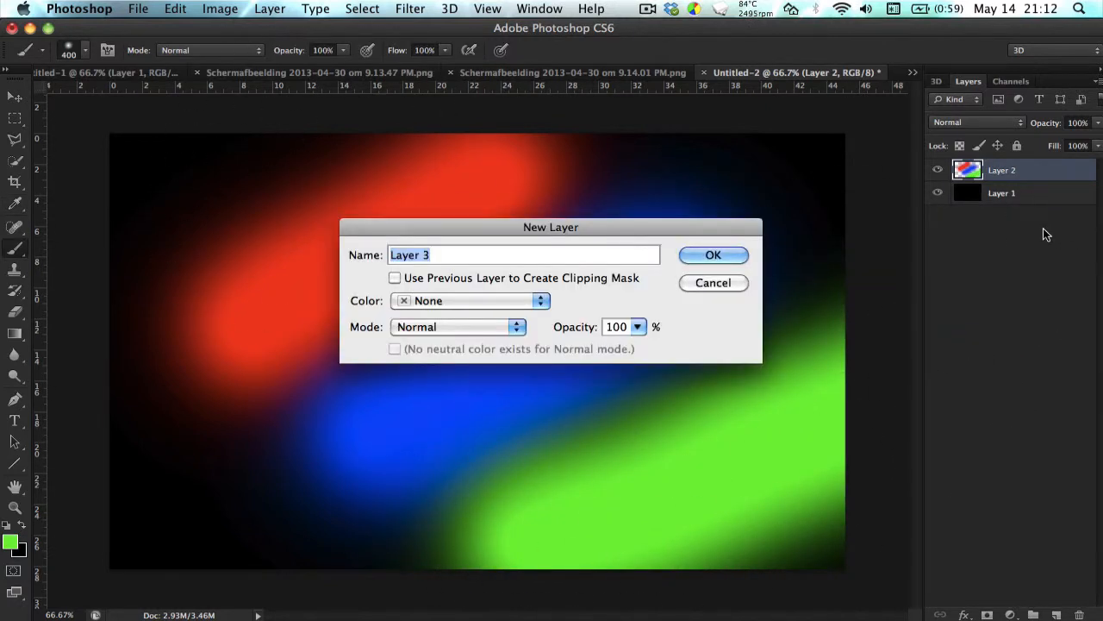
key(Return)
key(x)
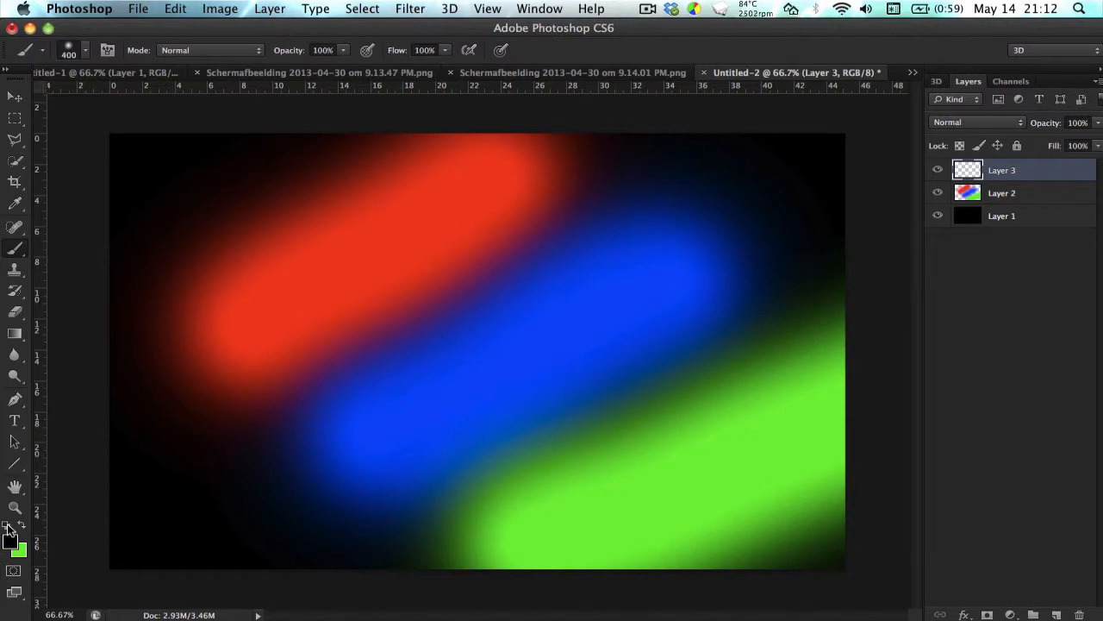
click(7, 525)
key(super+BackSpace)
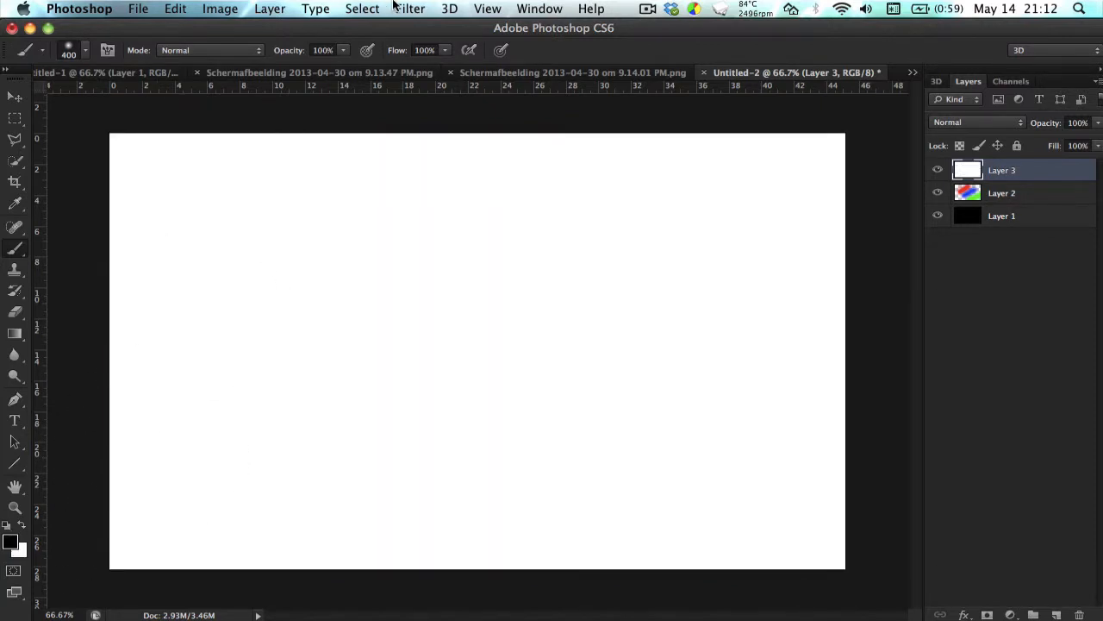
key(super+BackSpace)
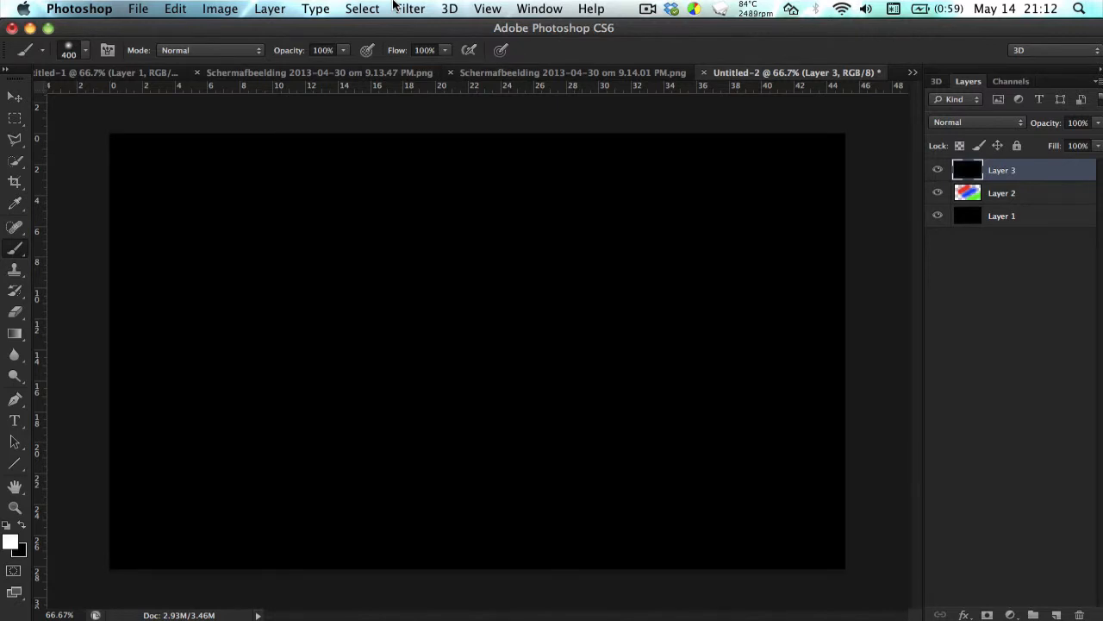
Hide Layer 3 and set the blend mode of Layer 2 with the color strokes to Overlay.
click(938, 171)
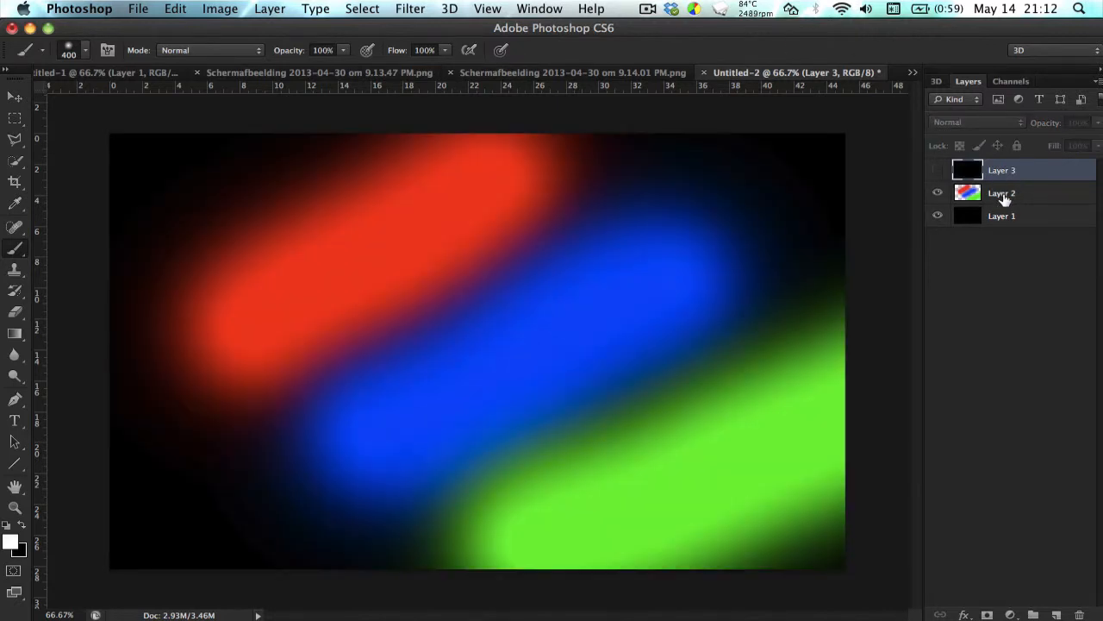
click(1004, 199)
click(993, 124)
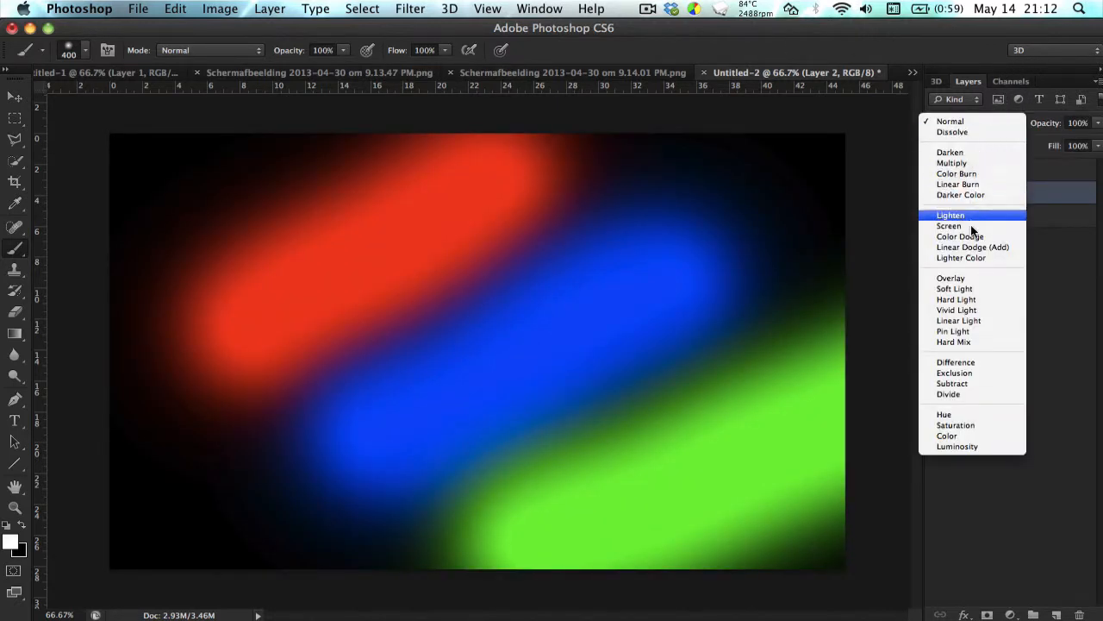
click(977, 272)
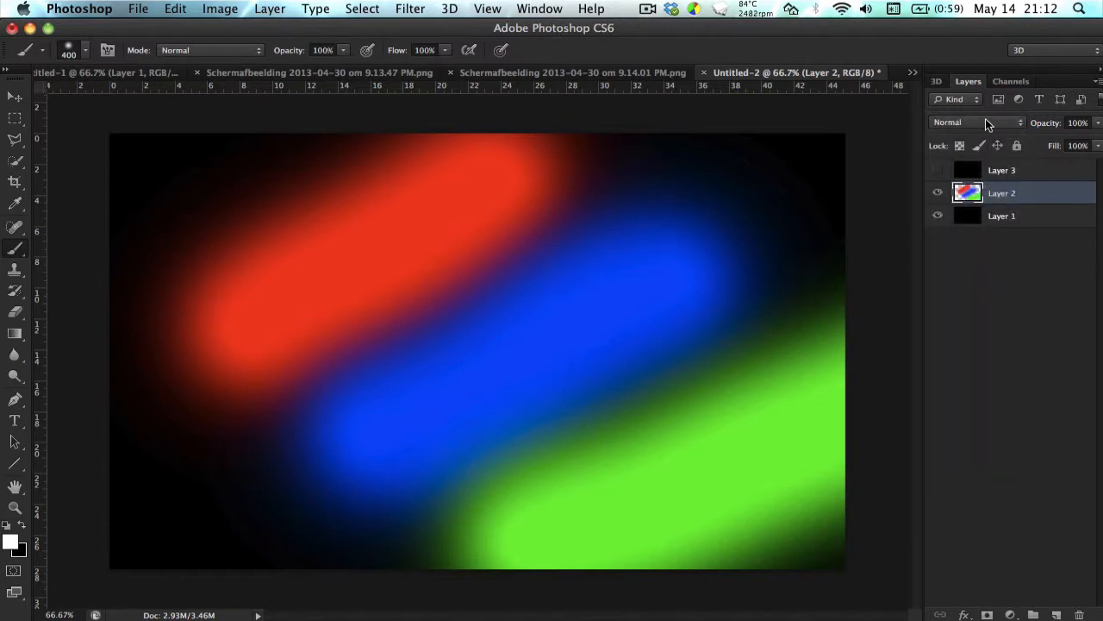
click(988, 125)
click(972, 275)
Start a Lens Flare on the black Layer 1 and place its center slightly right of the middle.
click(1014, 217)
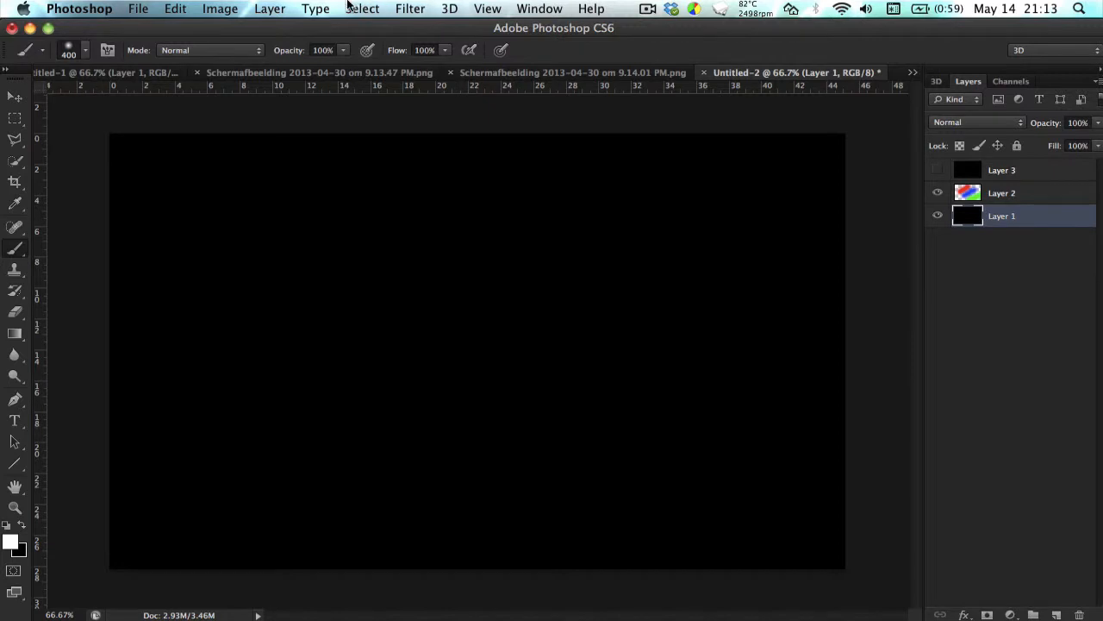
click(410, 8)
mouse_move(523, 262)
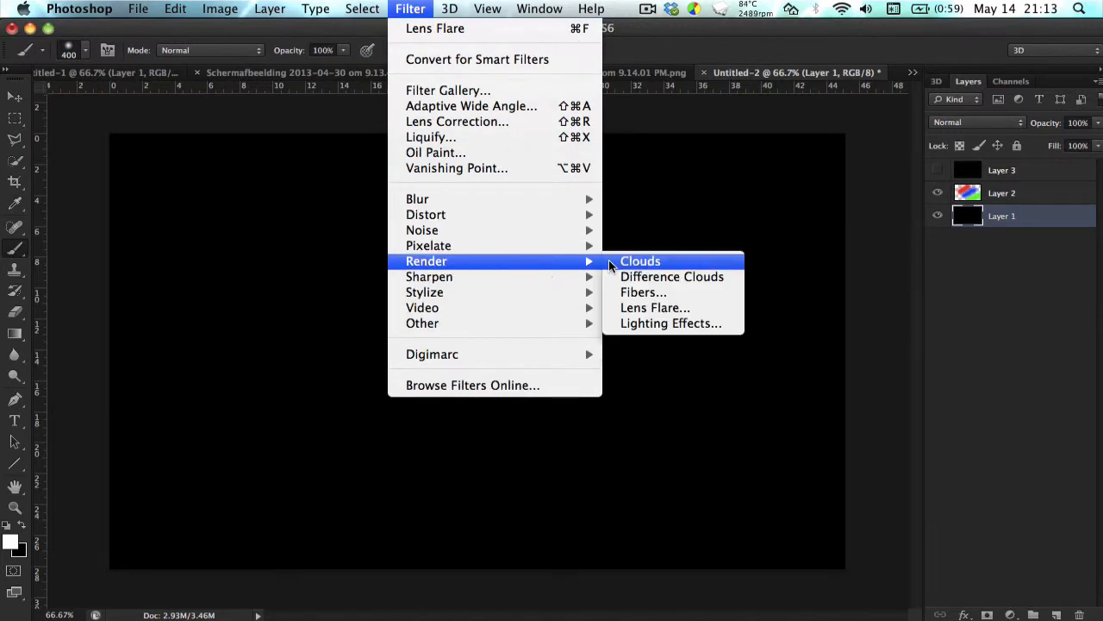
click(654, 307)
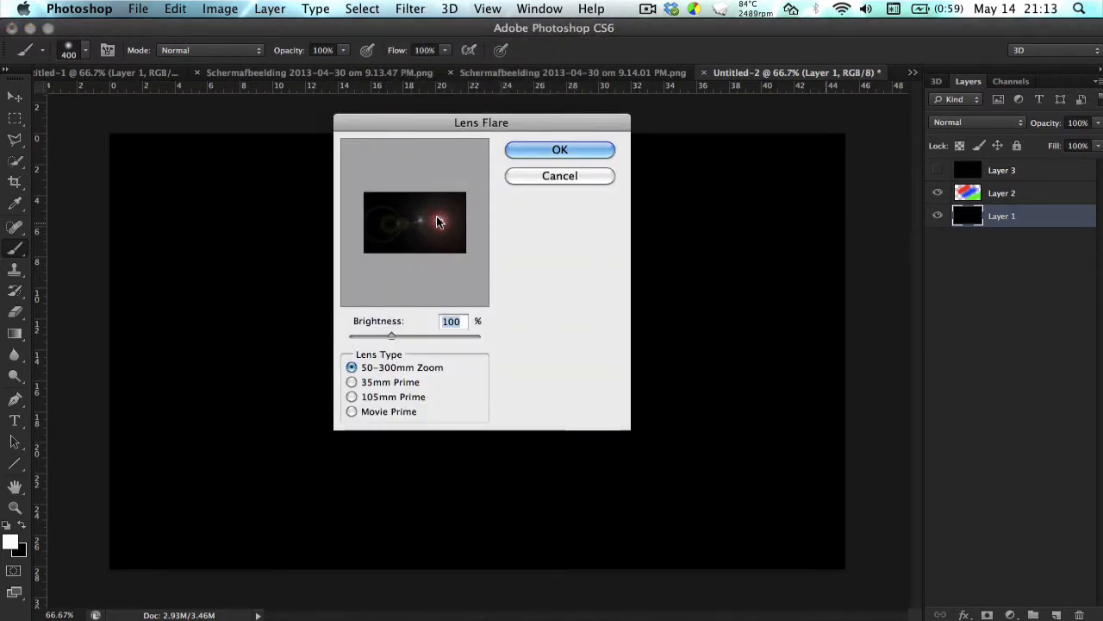
click(435, 221)
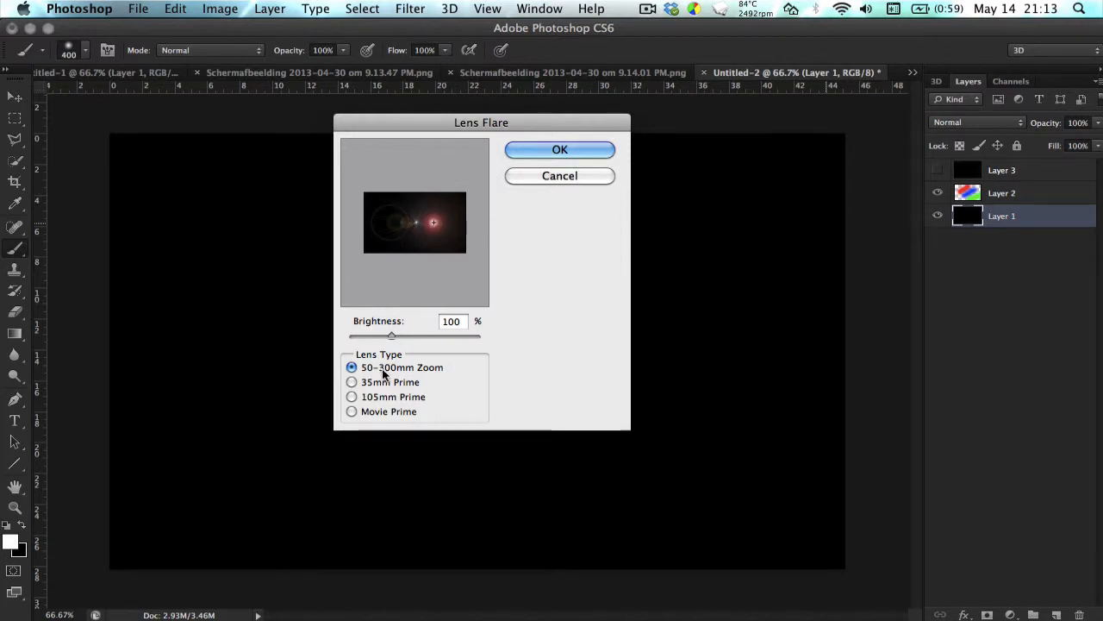
Compare the Prime lens types and apply the flare with the 50-300mm Zoom lens at 143% brightness.
click(352, 382)
click(352, 397)
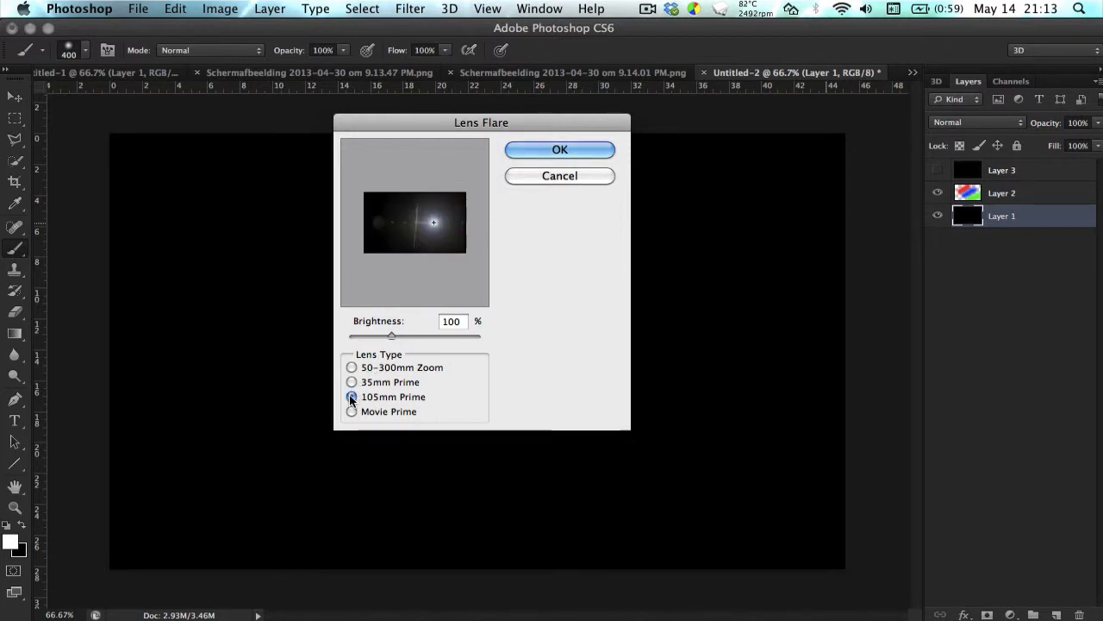
click(351, 411)
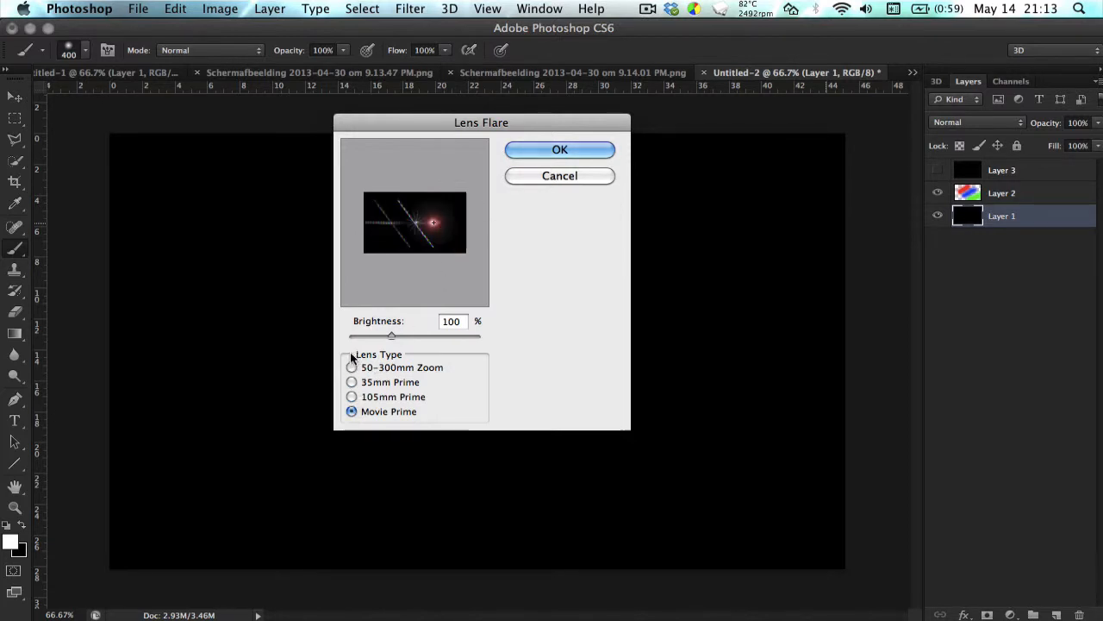
click(351, 367)
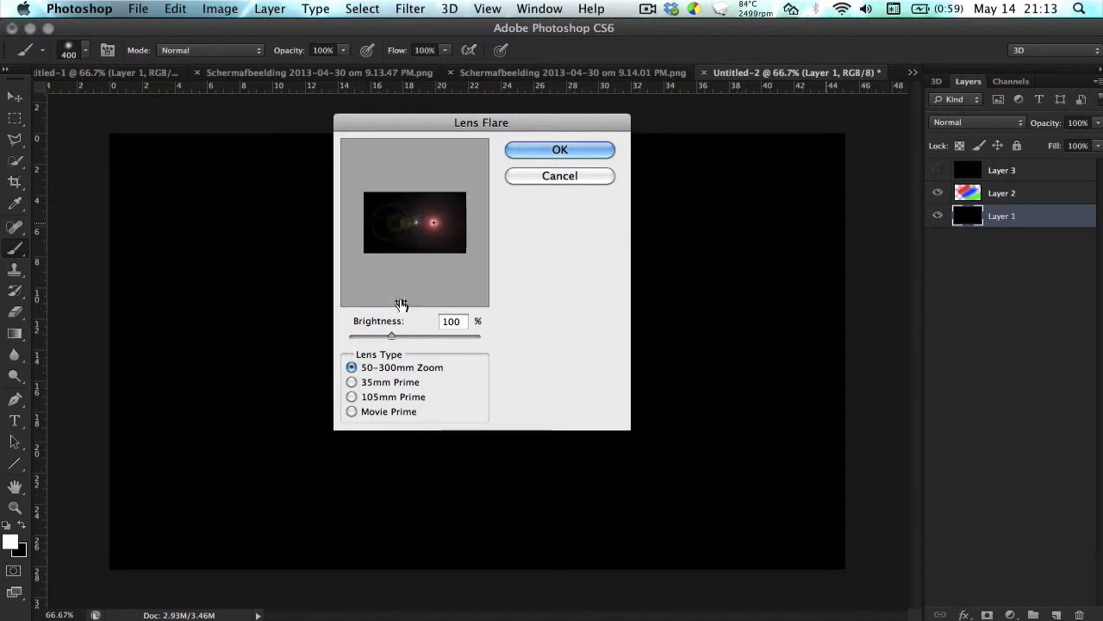
mouse_move(392, 336)
mouse_down()
mouse_move(419, 339)
mouse_move(410, 338)
mouse_up()
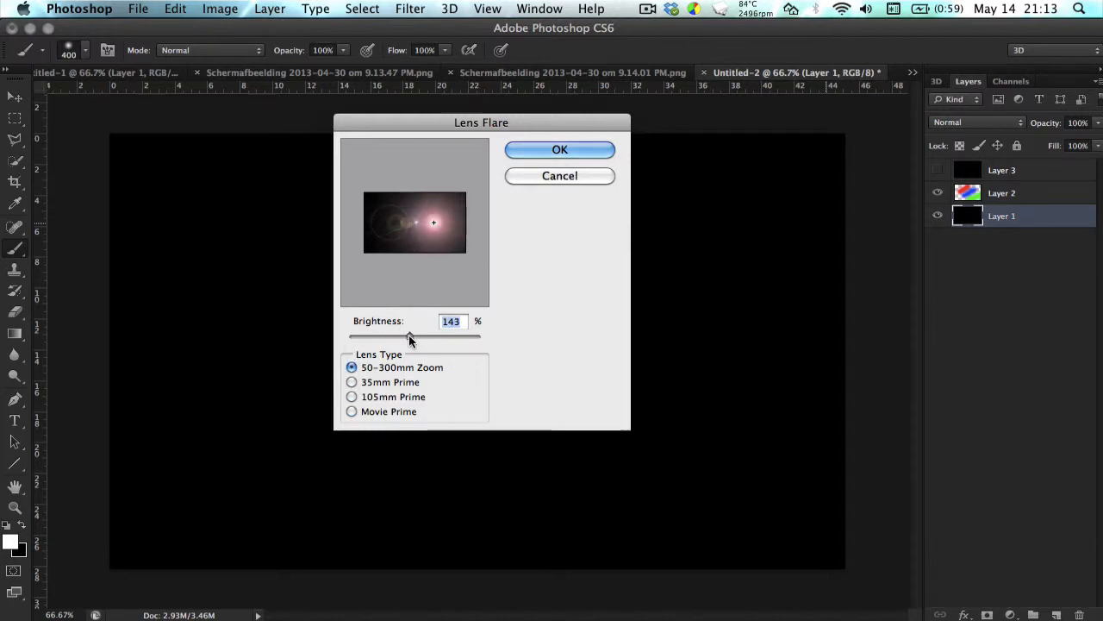
click(546, 148)
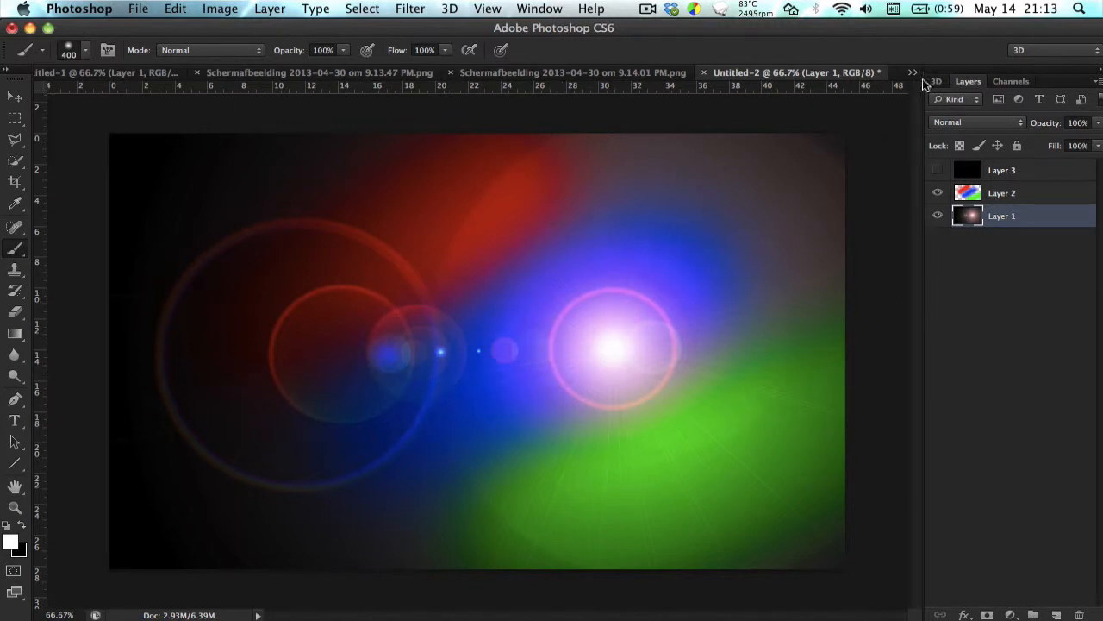
Show Layer 3, render Clouds on it and set its blend mode to Overlay.
click(1019, 178)
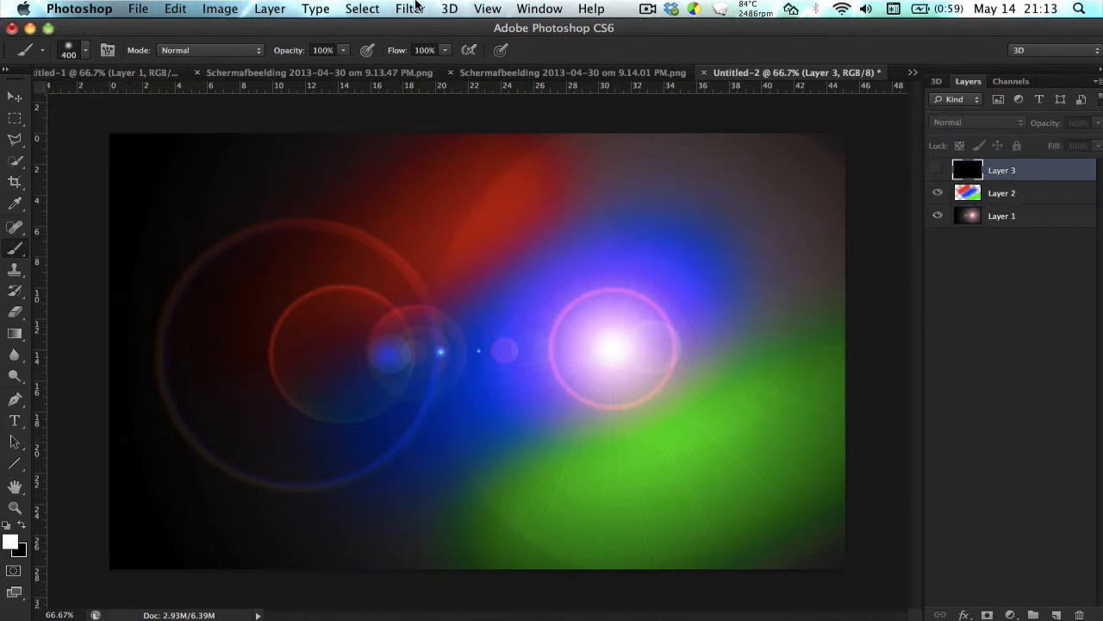
click(410, 8)
click(410, 8)
click(938, 171)
click(411, 8)
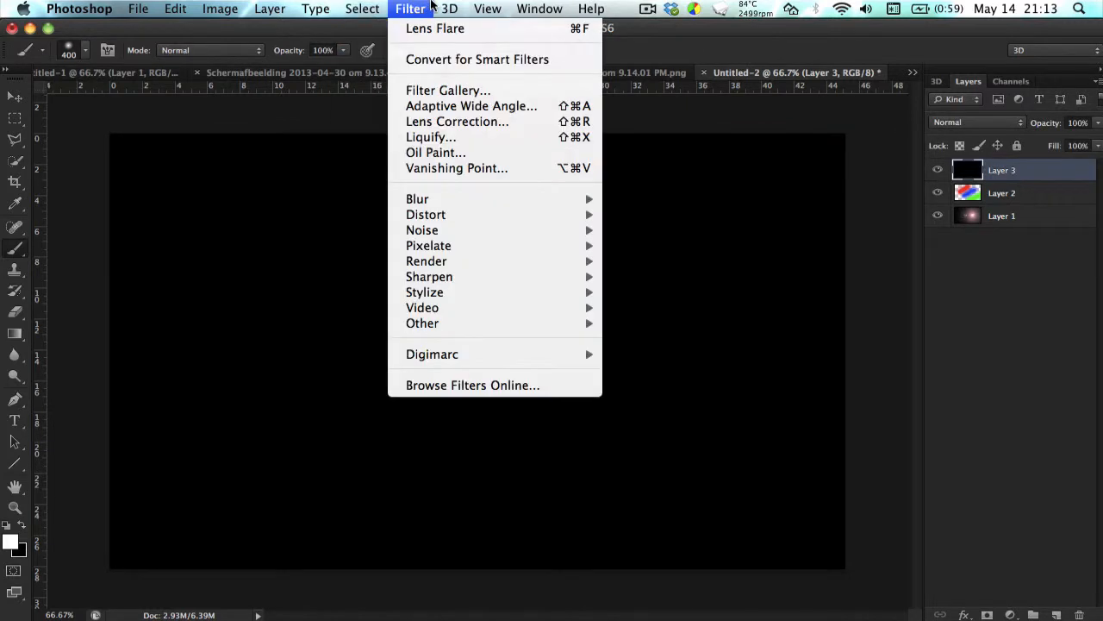
mouse_move(515, 261)
click(640, 261)
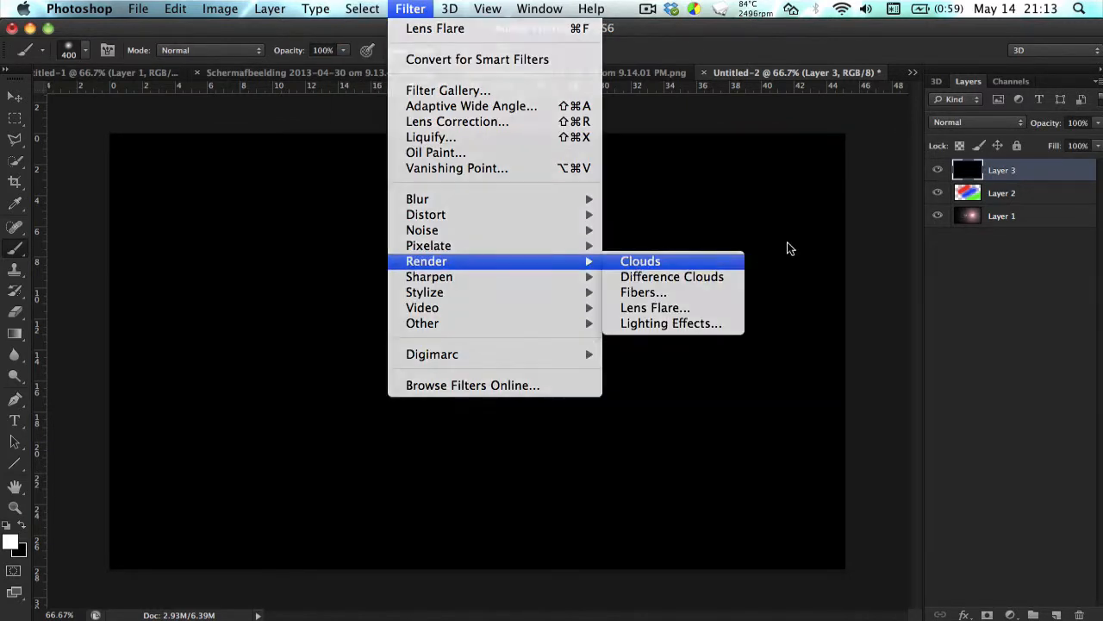
click(1005, 122)
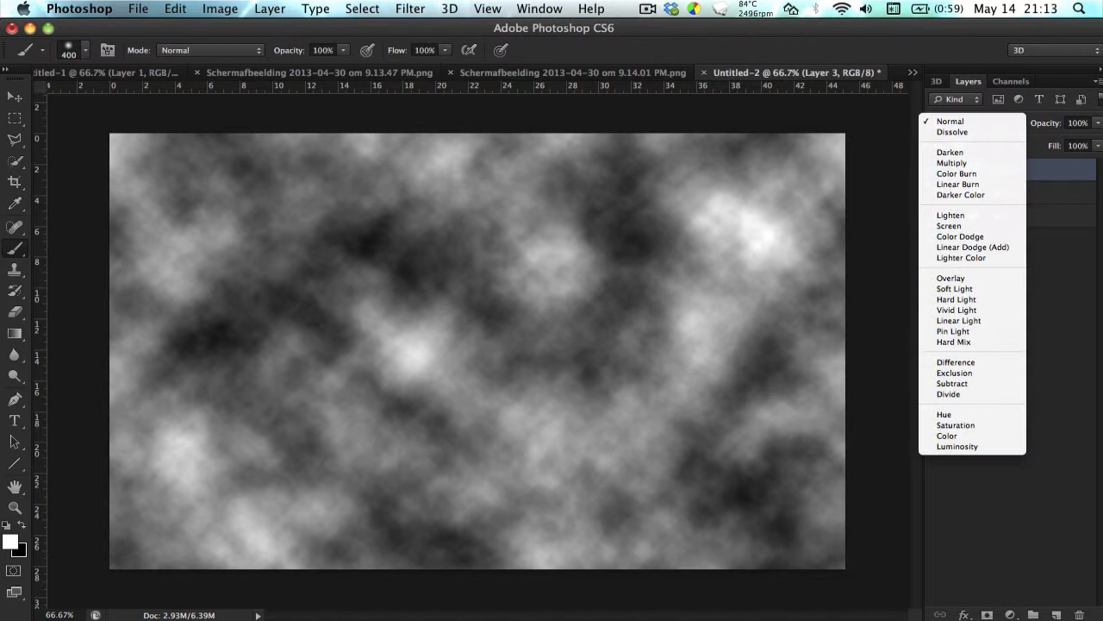
click(992, 277)
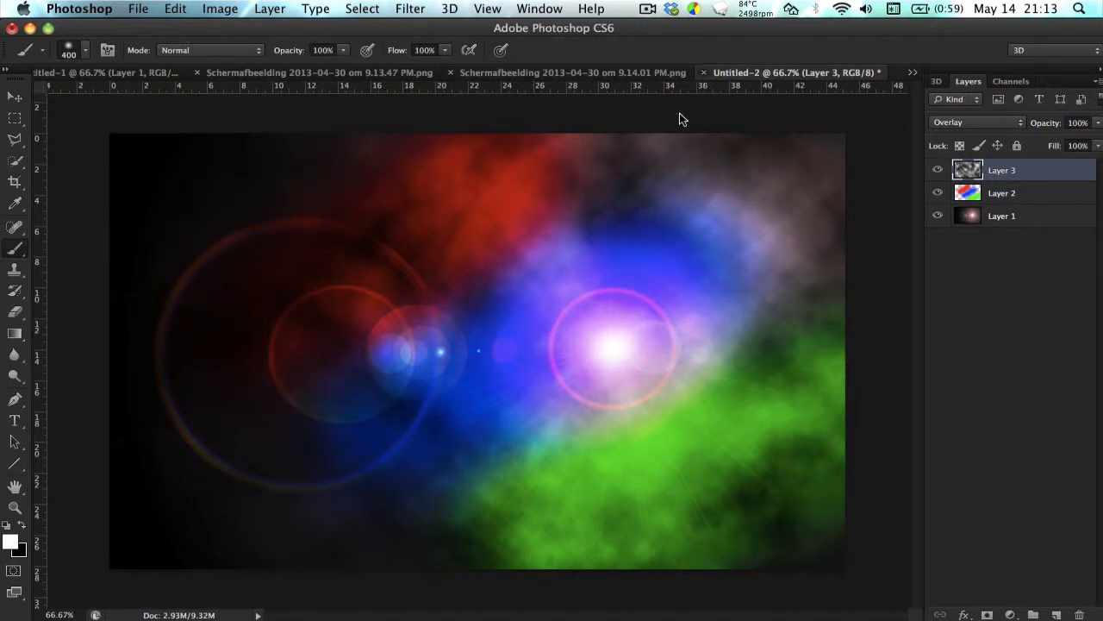
Close the Untitled-2 document without saving it.
key(super+w)
click(483, 238)
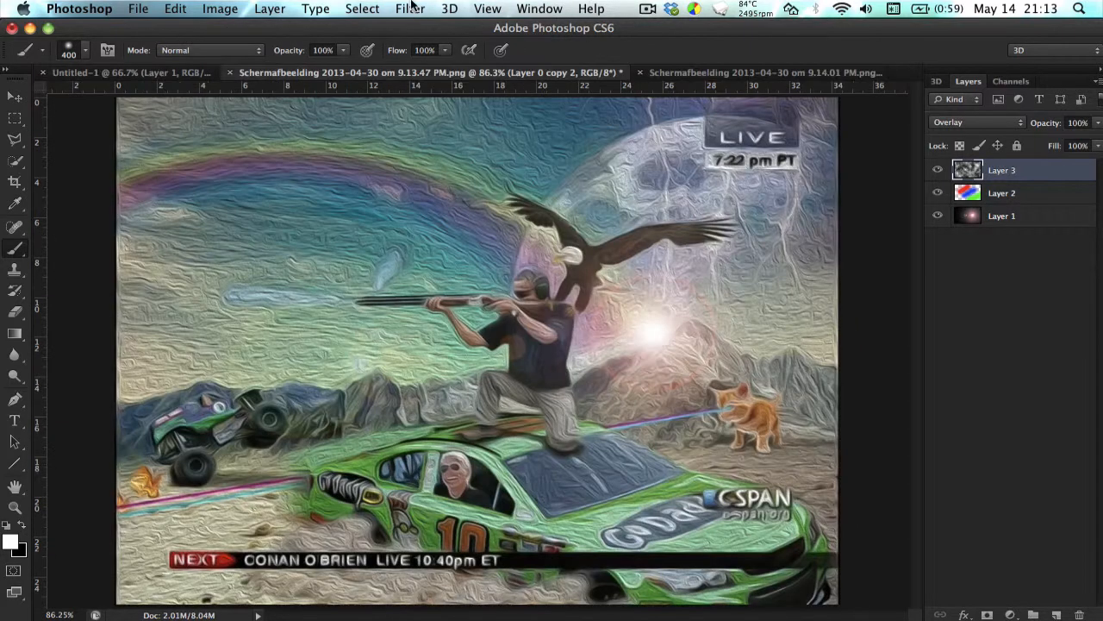
Apply the basic Sharpen filter once to Layer 0 copy 2.
click(411, 8)
mouse_move(547, 262)
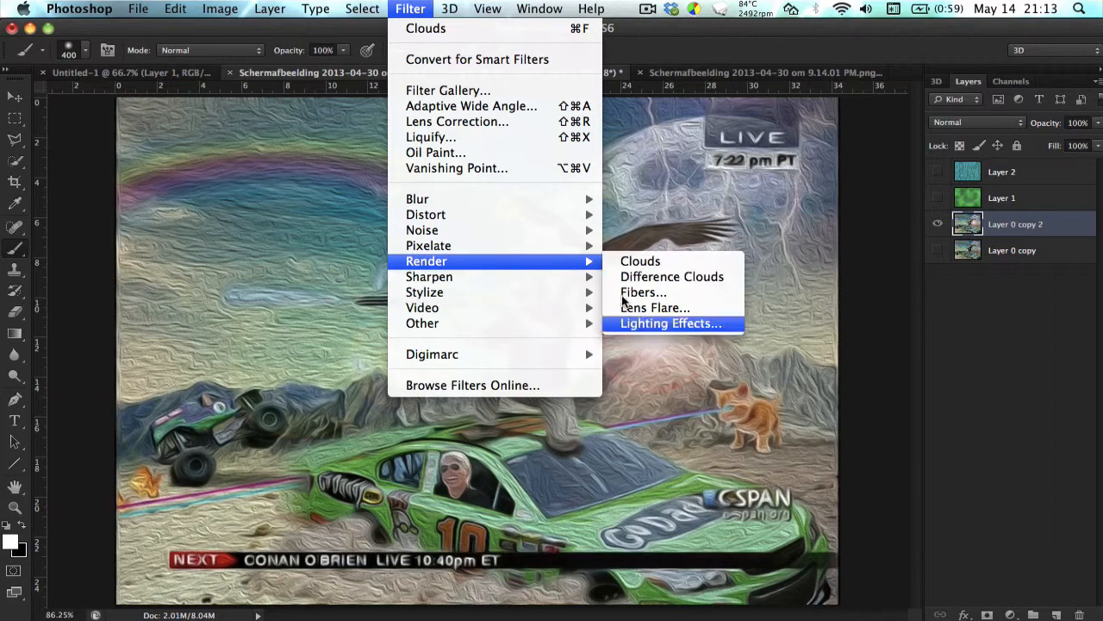
mouse_move(519, 274)
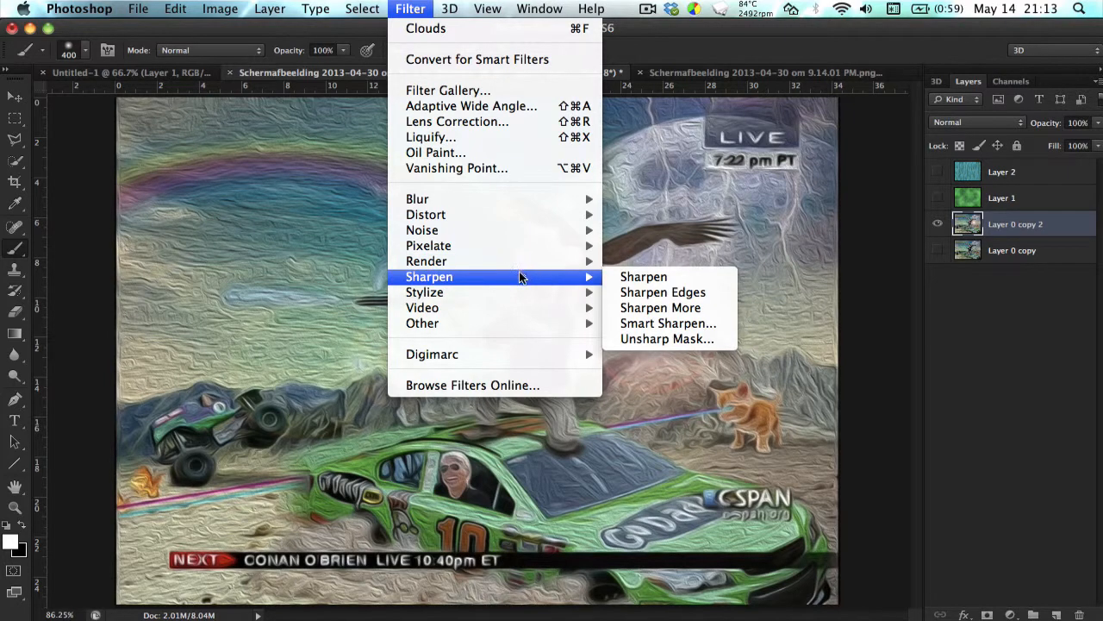
click(644, 277)
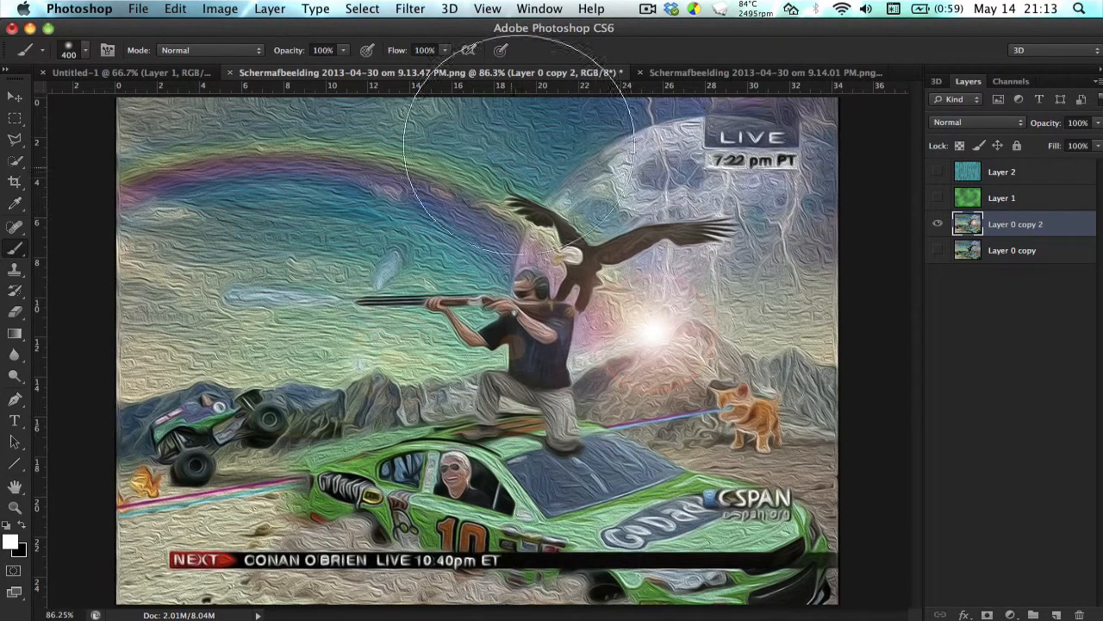
click(362, 9)
mouse_move(401, 7)
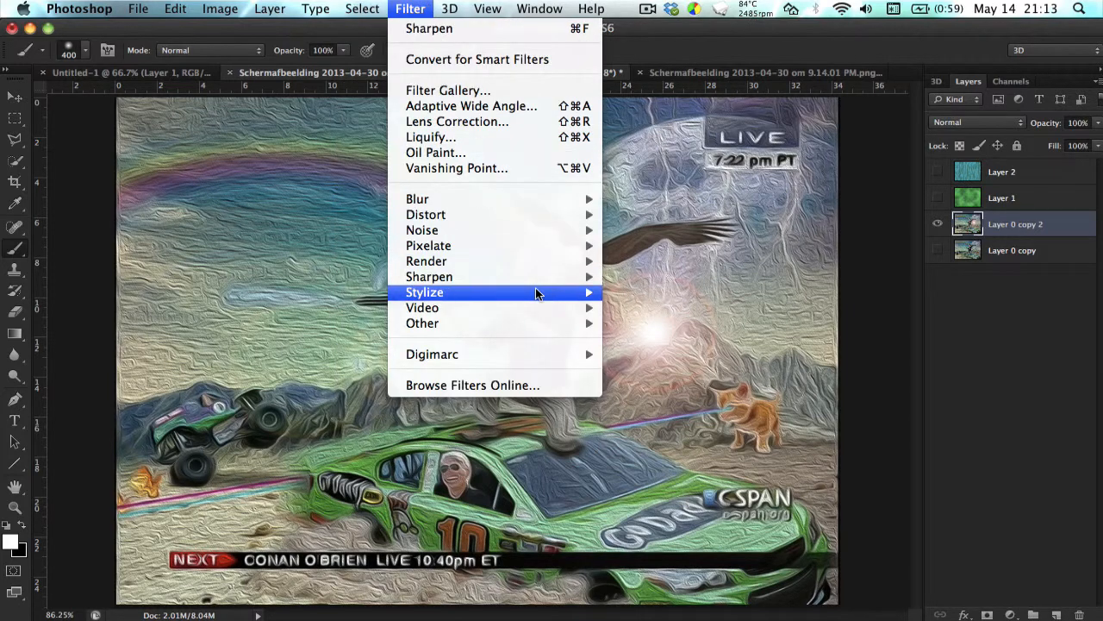
mouse_move(552, 276)
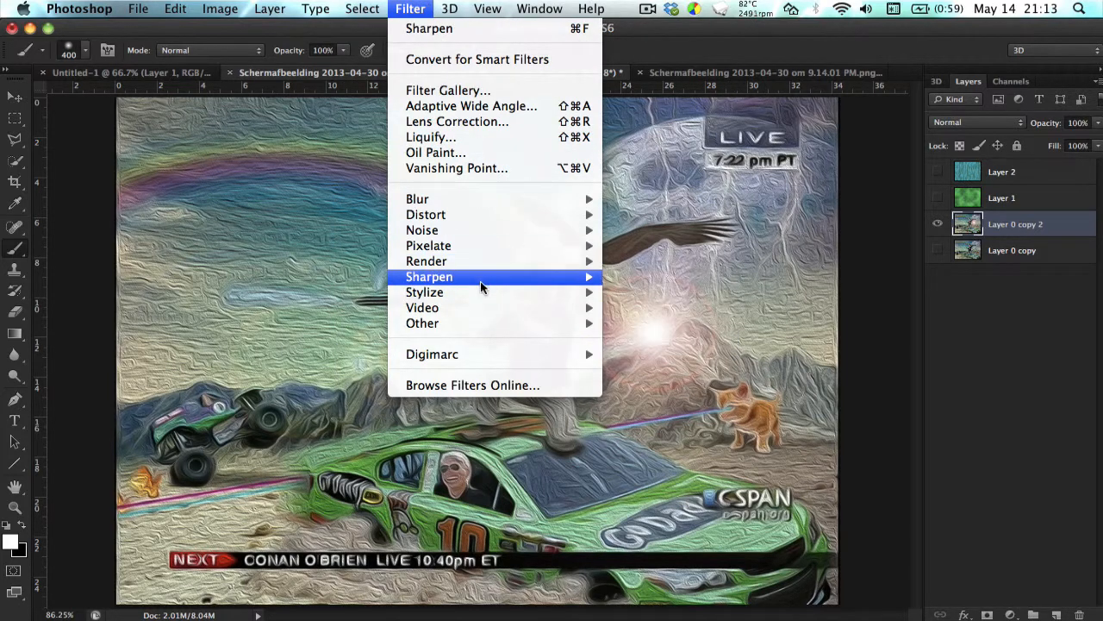
mouse_move(485, 311)
mouse_move(504, 294)
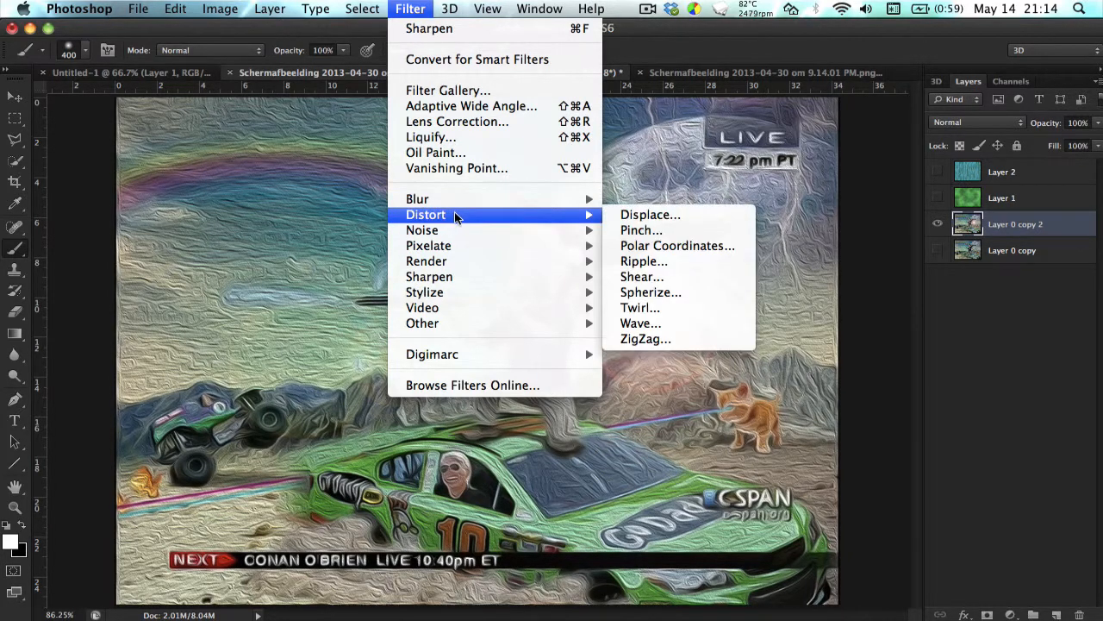
mouse_move(464, 231)
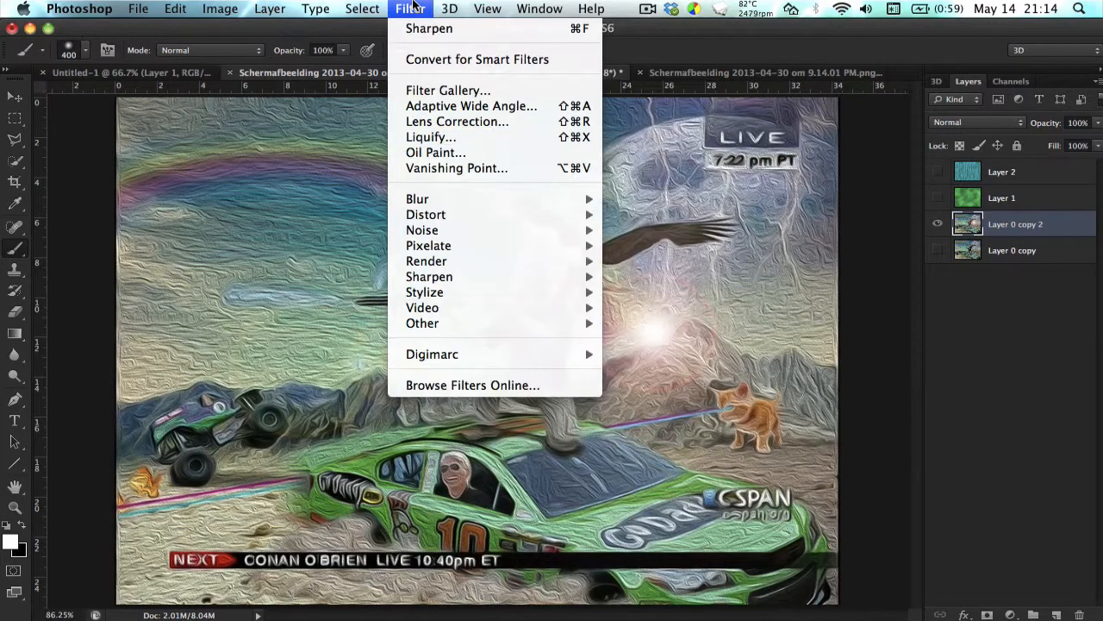
click(416, 7)
Close the image Schermafbeelding 2013-04-30 om 9.14.01 PM.png and create a new transparent document with the preset settings.
click(751, 74)
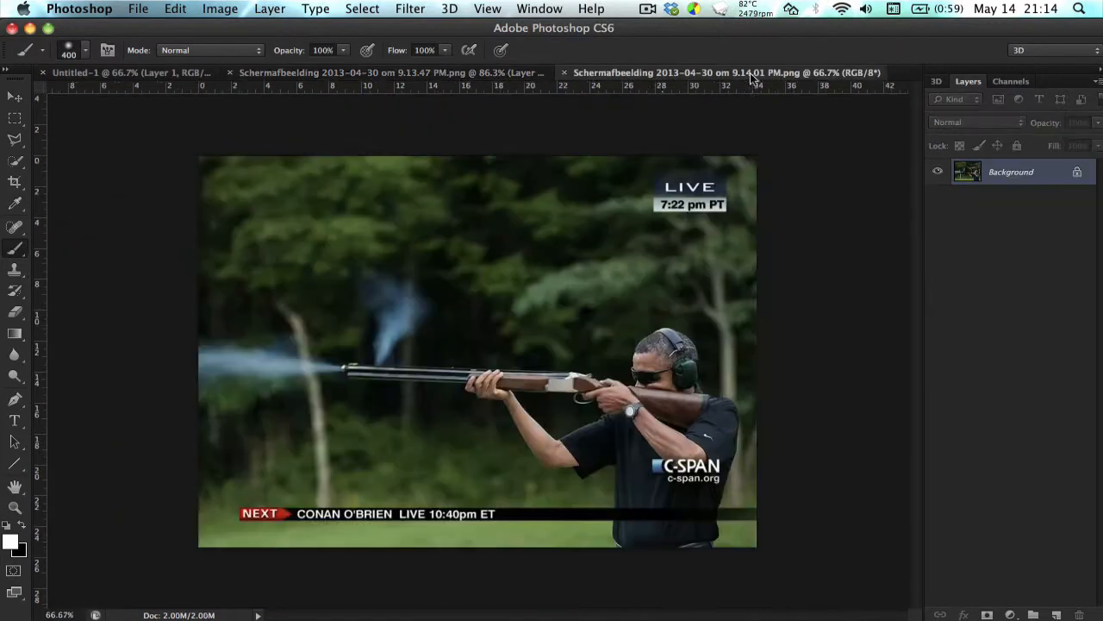
click(565, 72)
key(super+n)
key(Return)
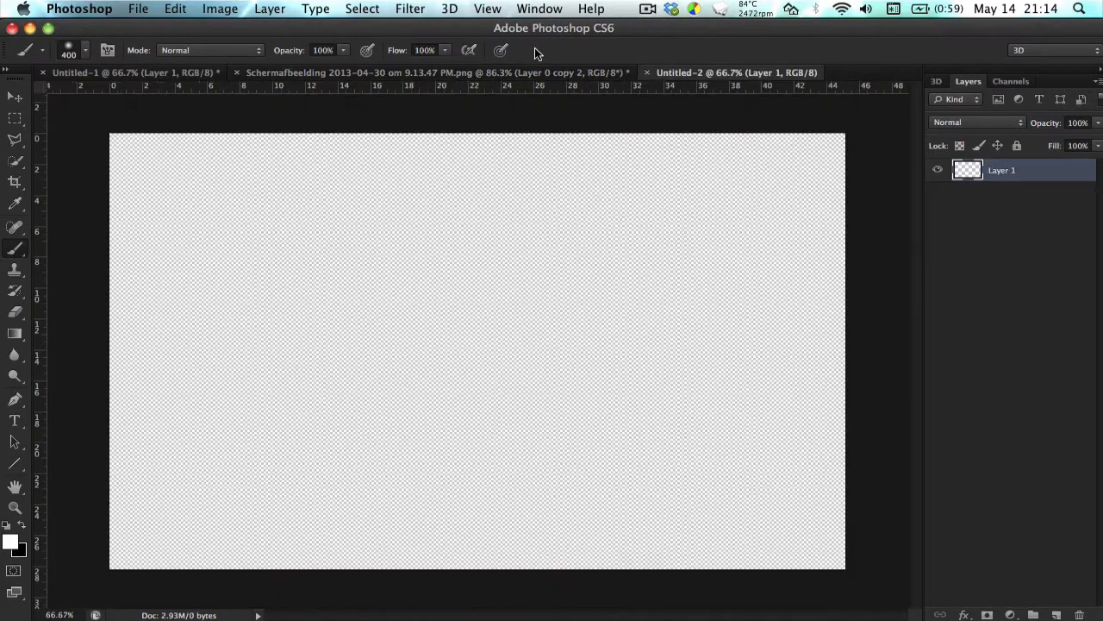
Try to apply the Add Noise filter to the empty Layer 1.
click(428, 8)
mouse_move(505, 231)
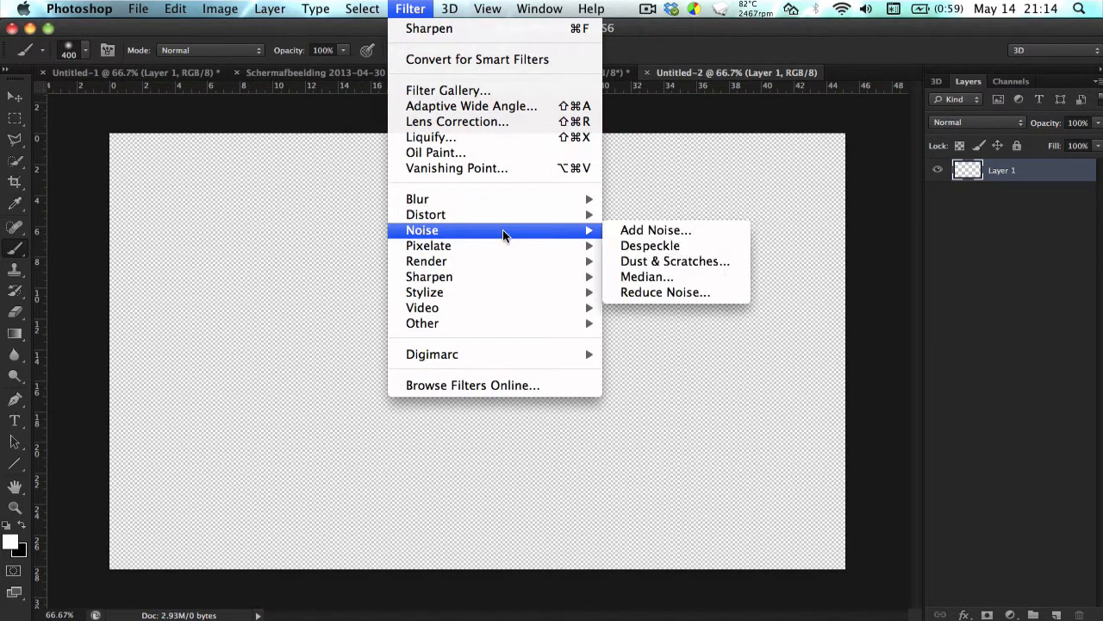
click(657, 230)
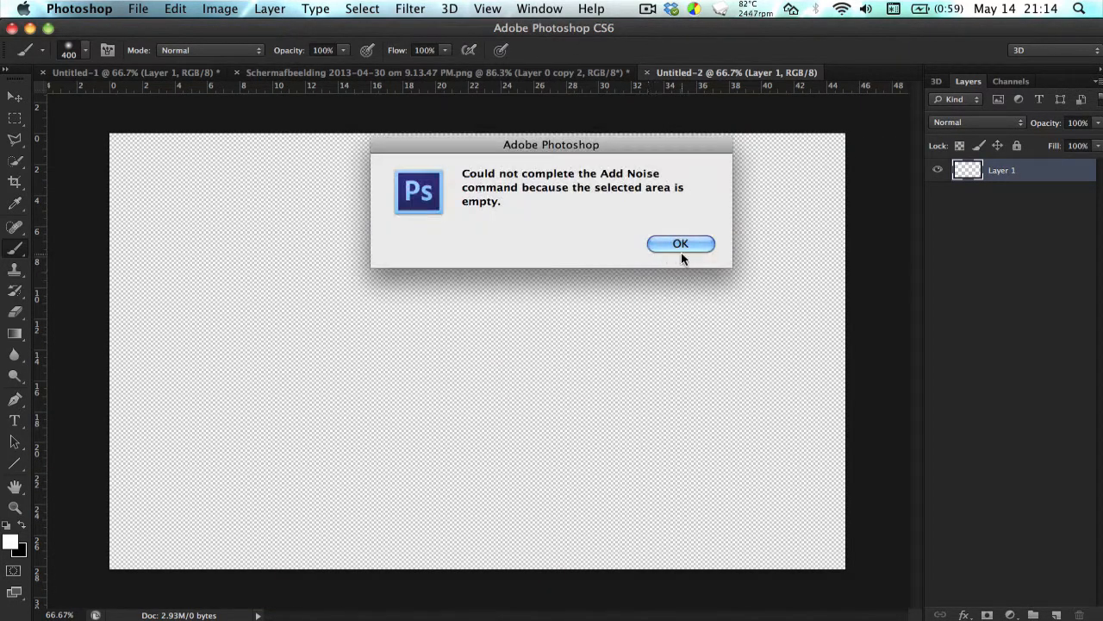
click(663, 242)
Reset the colours to default, fill Layer 1 with white and add 100% Gaussian monochromatic noise.
key(d)
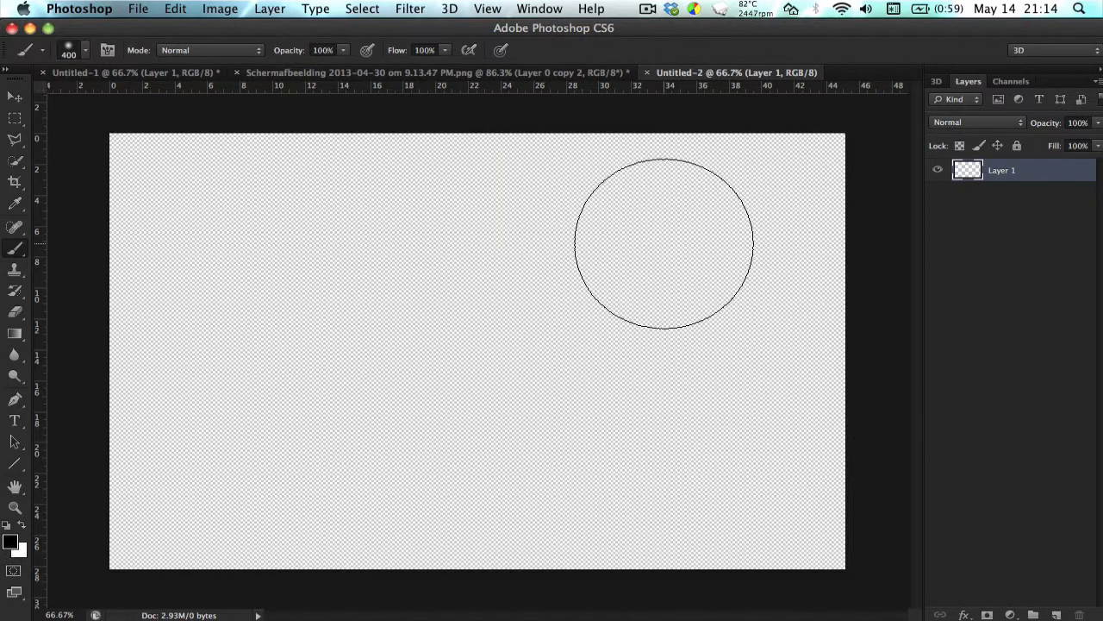
key(super+BackSpace)
click(413, 8)
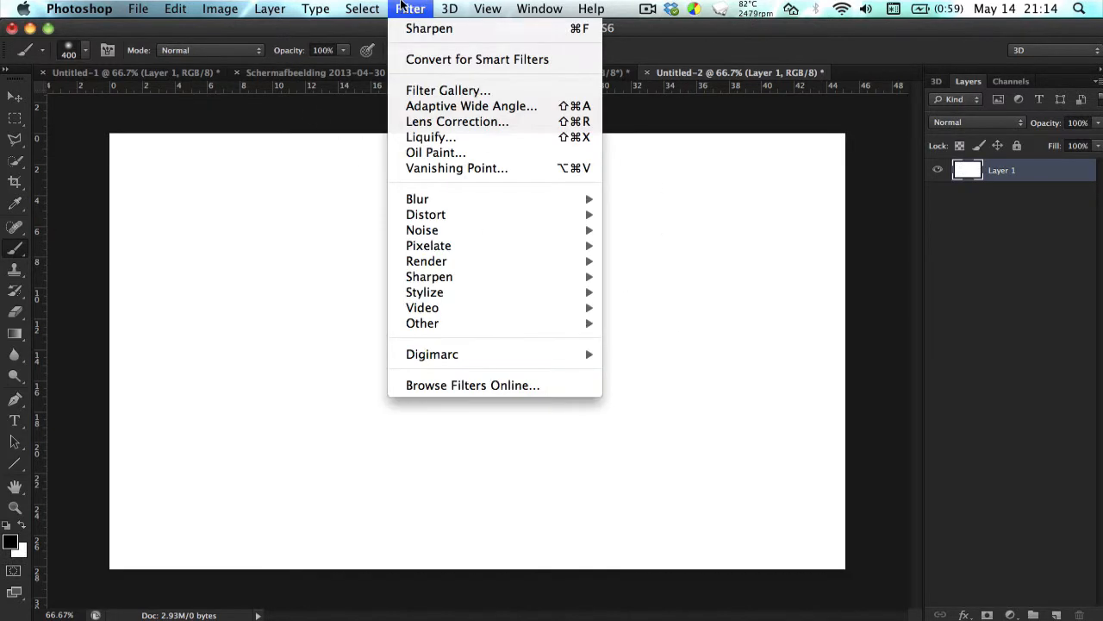
mouse_move(518, 237)
click(740, 227)
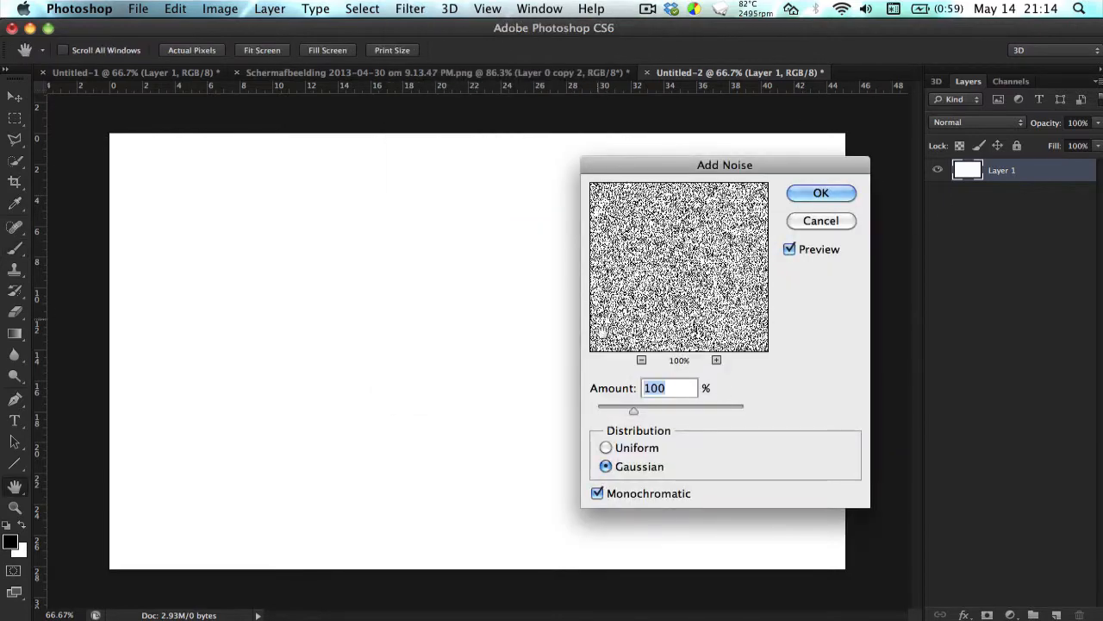
drag(633, 411, 640, 407)
text(100)
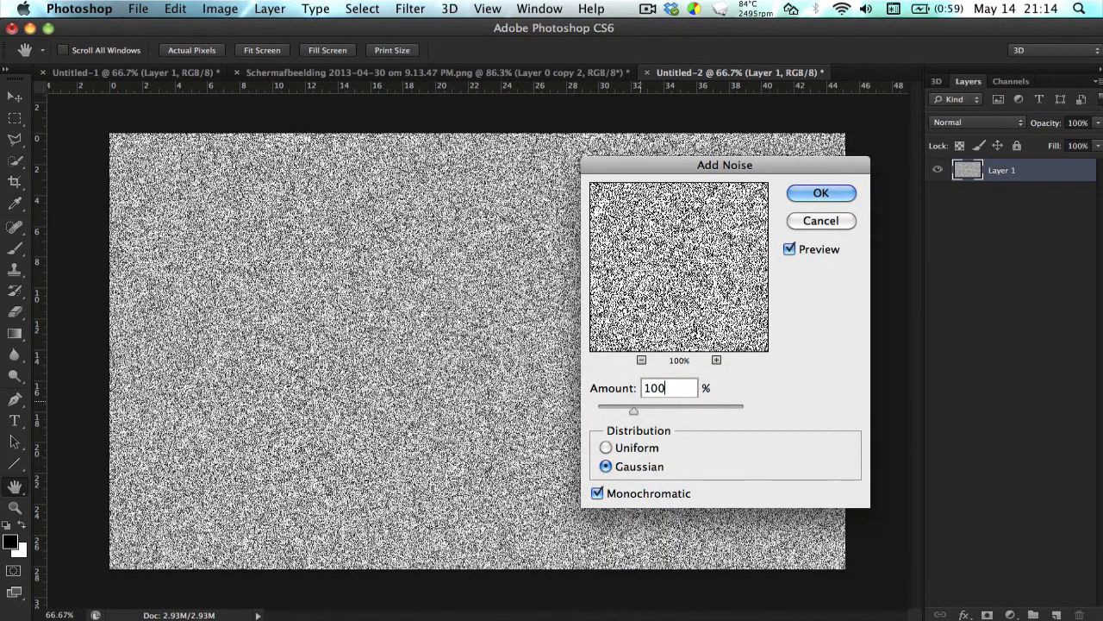
key(Return)
key(b)
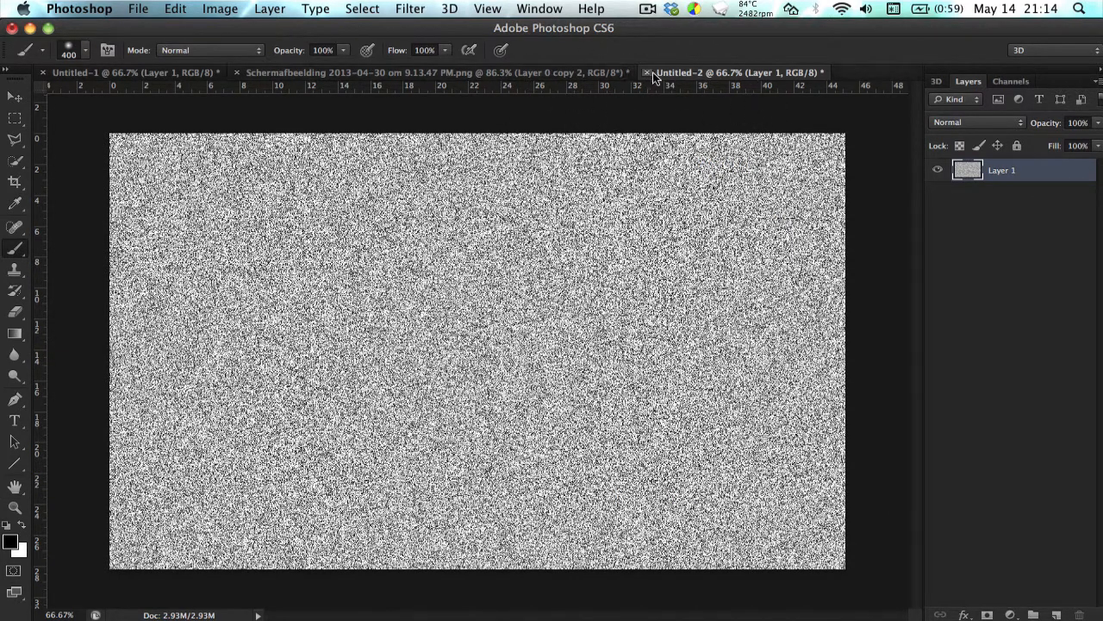
Close the noise test document without saving it and activate the Move tool.
key(super+w)
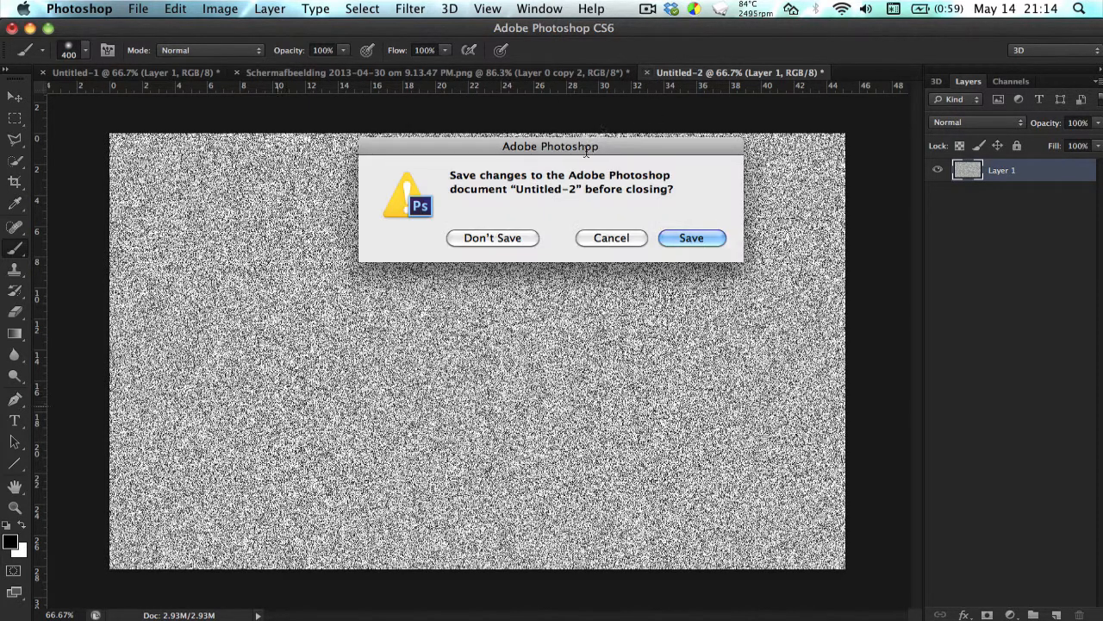
click(452, 239)
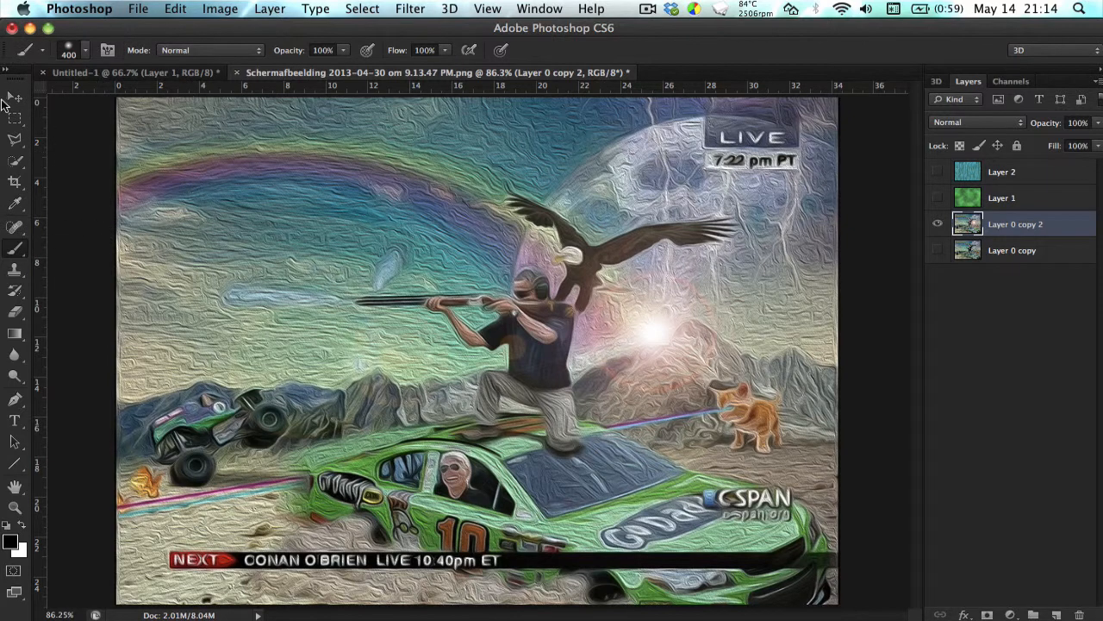
key(v)
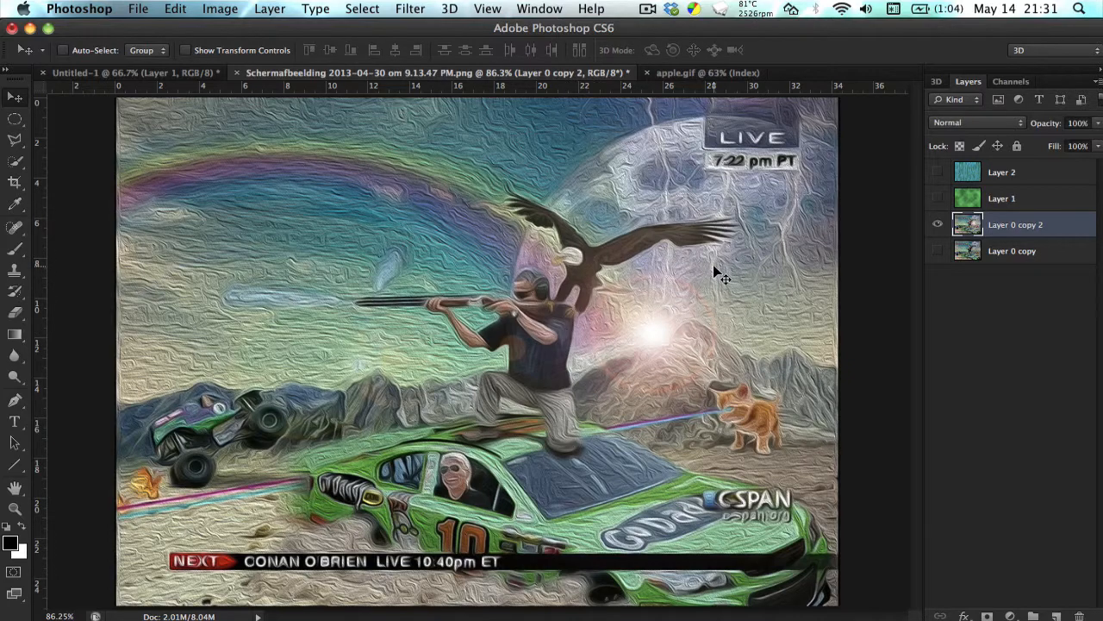
key(super+n)
key(Return)
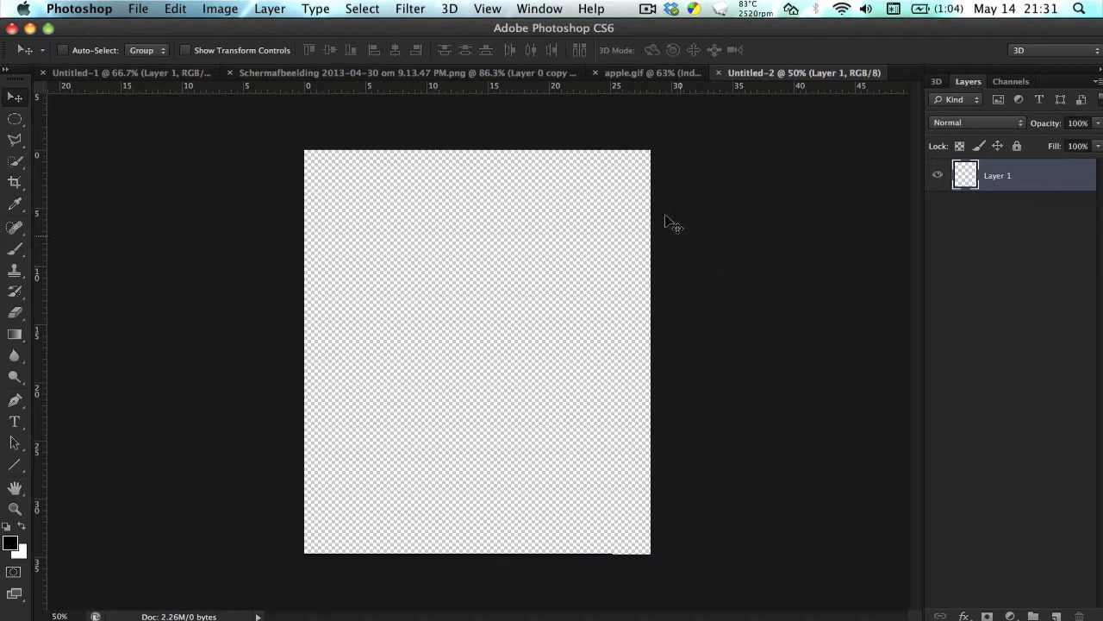
click(719, 73)
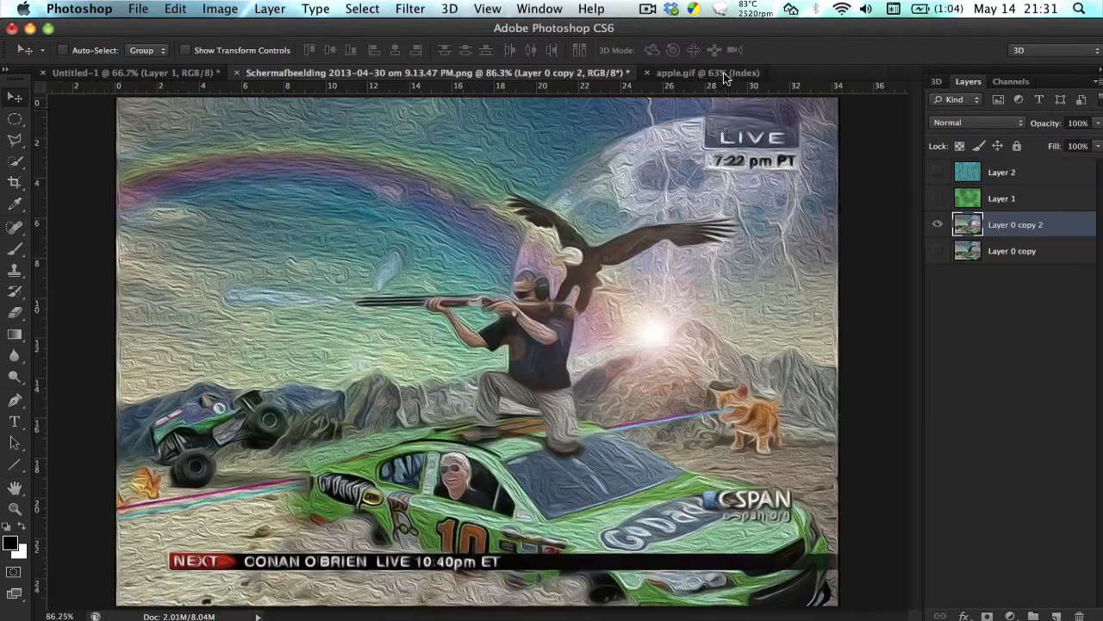
Create a new transparent document 1280 pixels wide and 800 pixels high.
key(super+n)
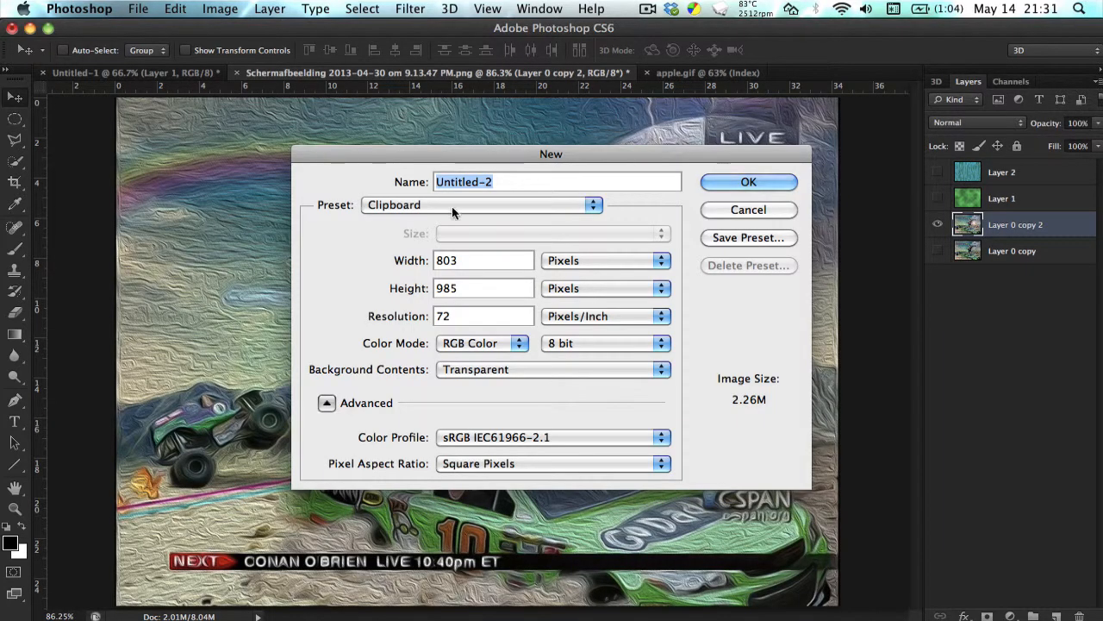
key(Tab)
text(1280)
key(Tab)
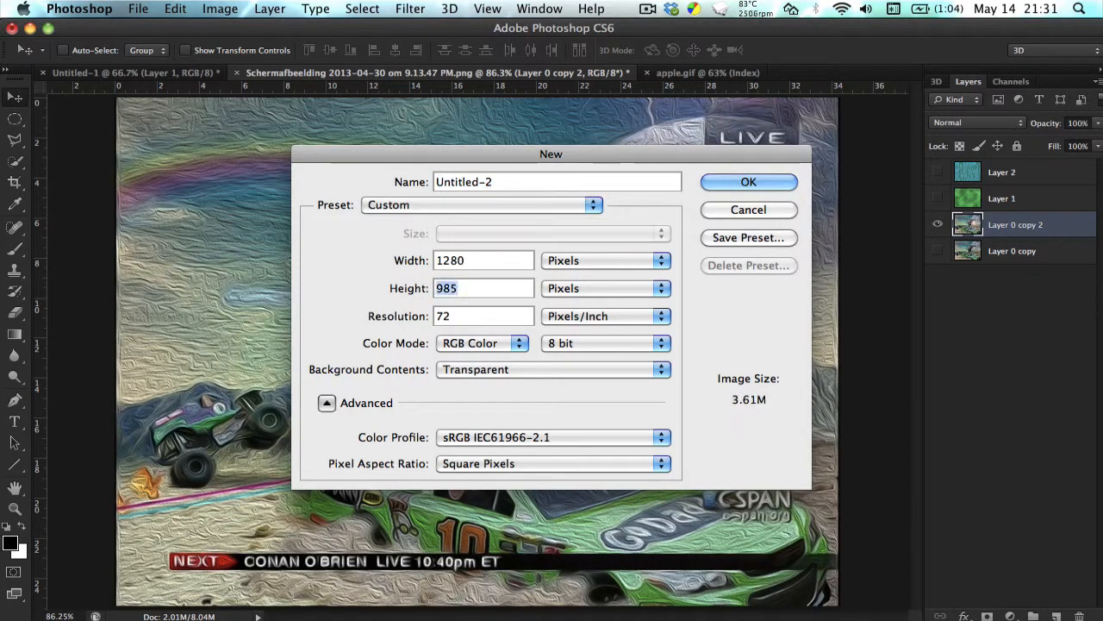
text(800)
key(Return)
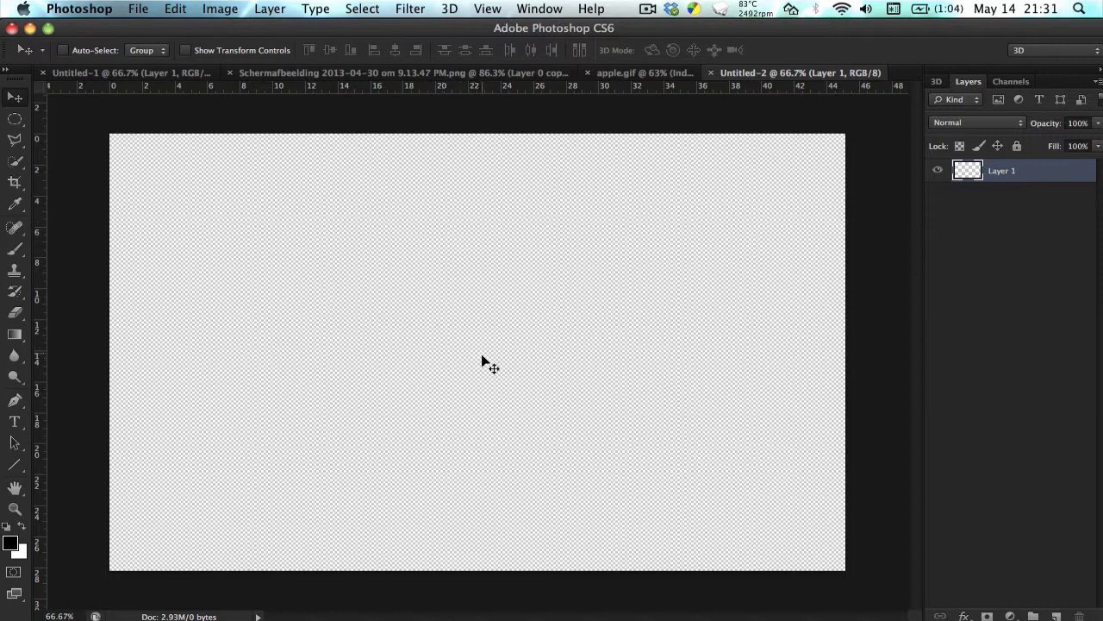
Try to run Add Noise on the empty layer of the new document.
click(423, 8)
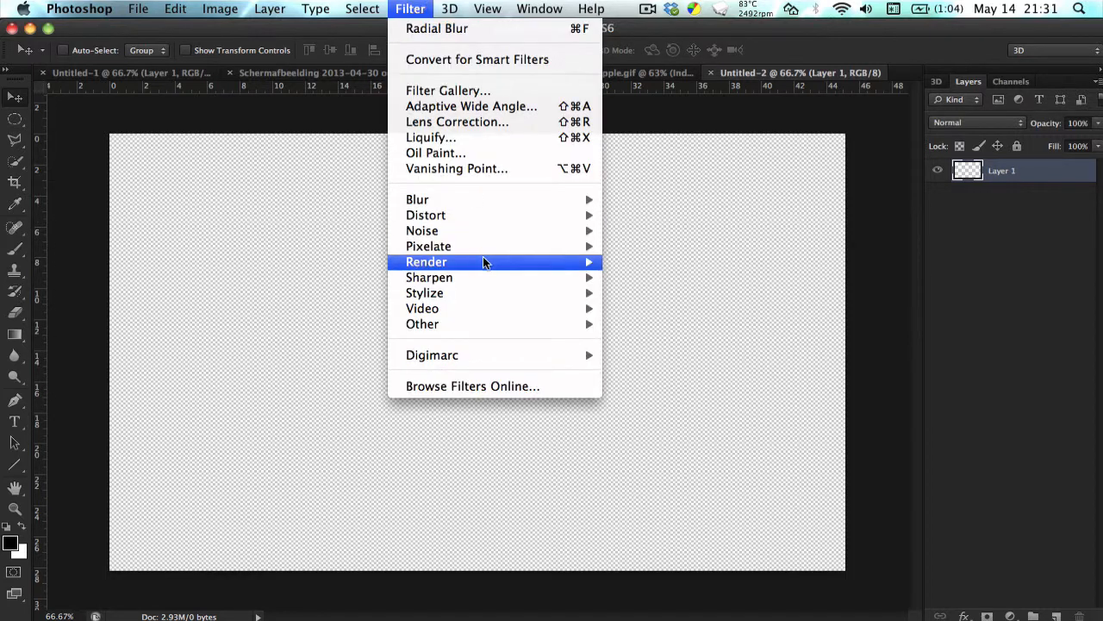
mouse_move(491, 266)
mouse_move(495, 231)
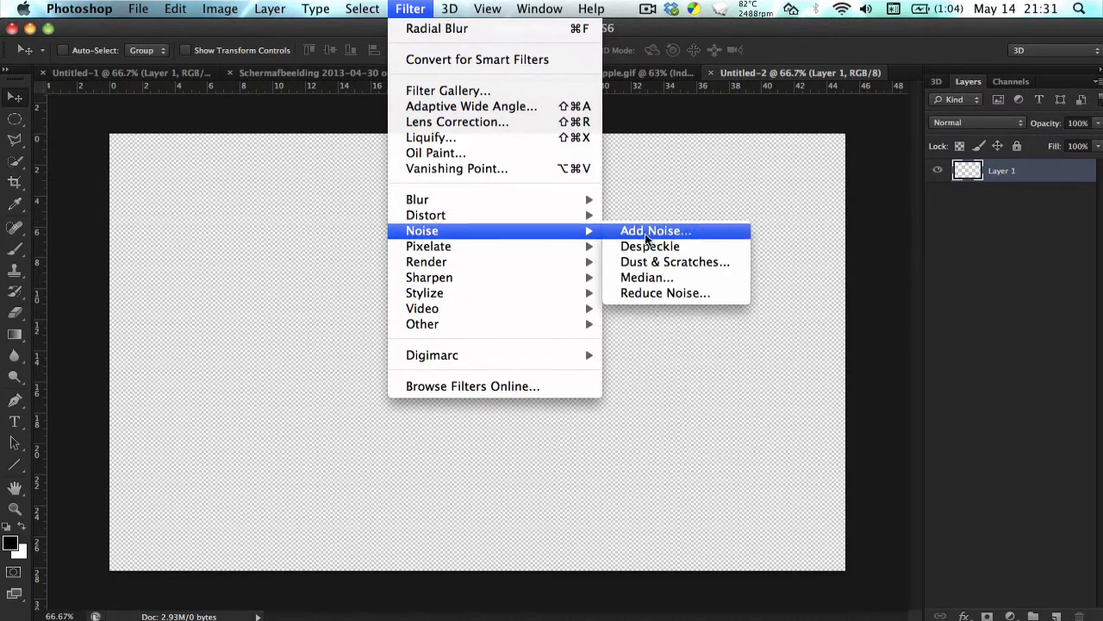
click(648, 231)
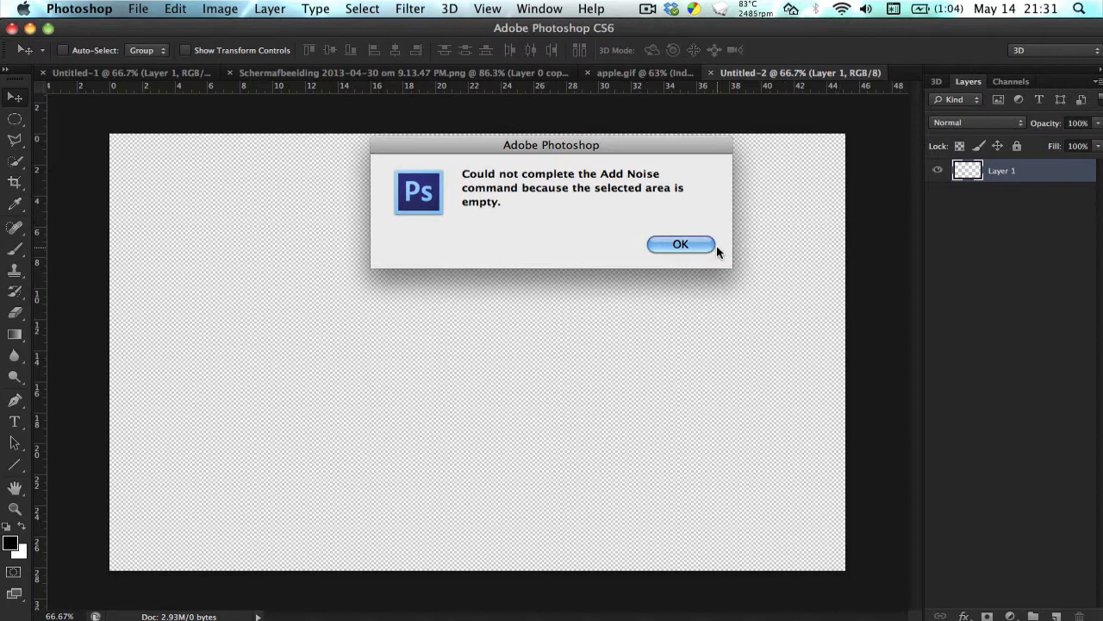
click(698, 244)
Fill Layer 1 with the white background colour and open the Add Noise filter settings.
key(super+BackSpace)
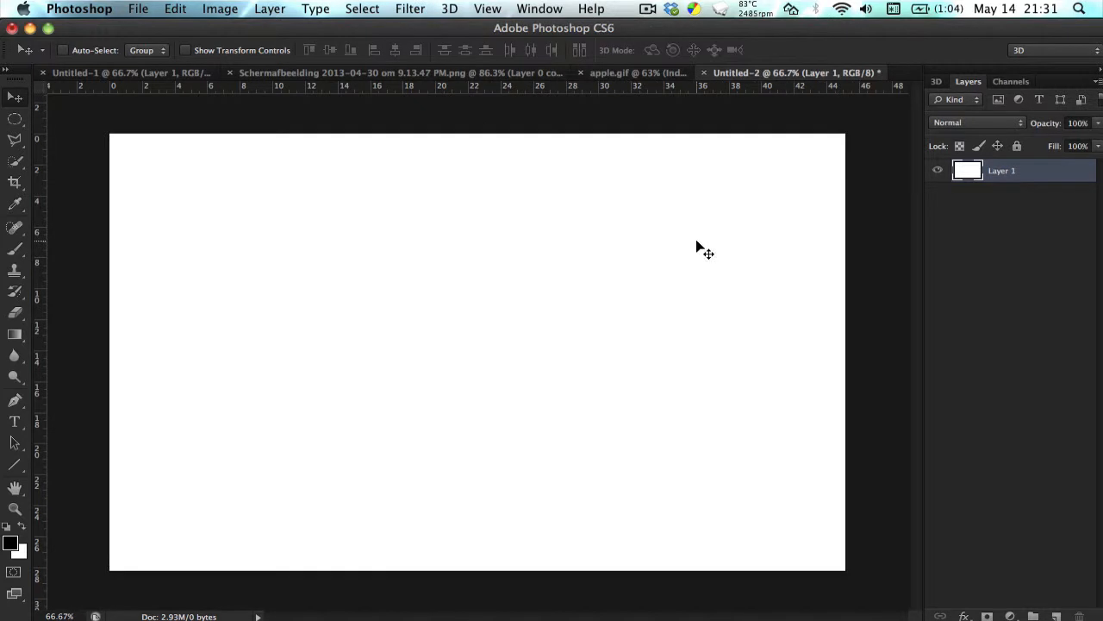
click(412, 9)
click(420, 7)
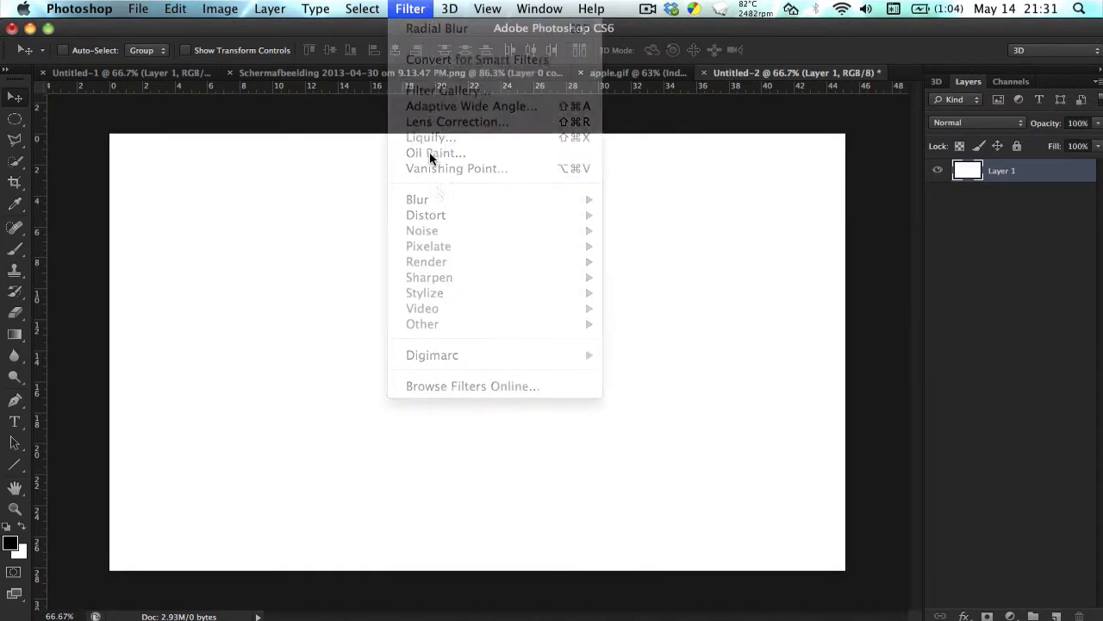
click(420, 7)
mouse_move(476, 228)
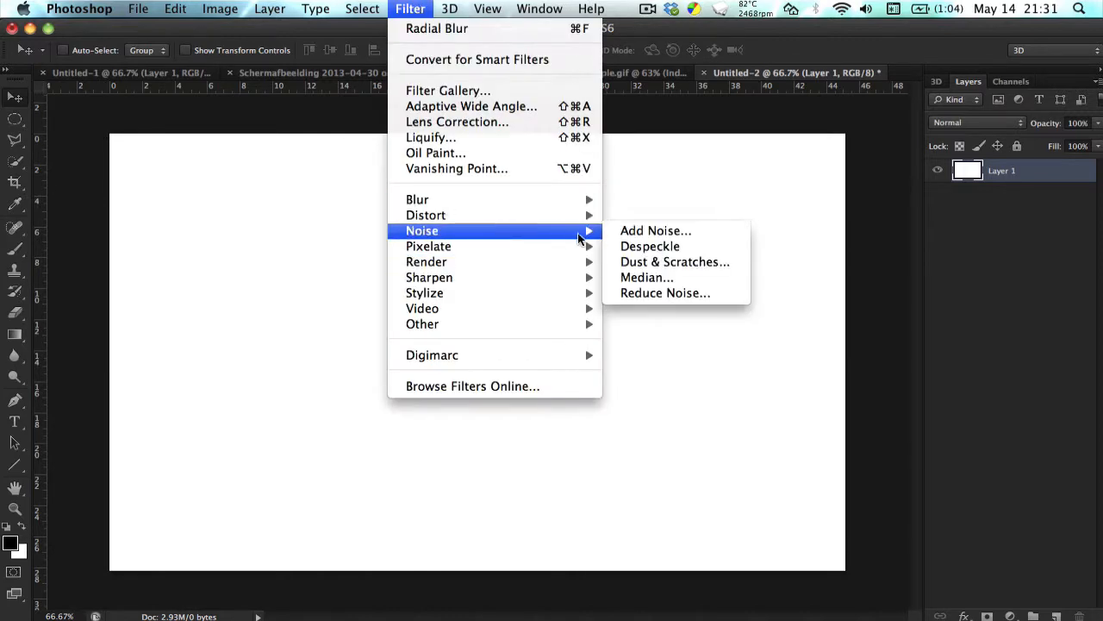
click(681, 231)
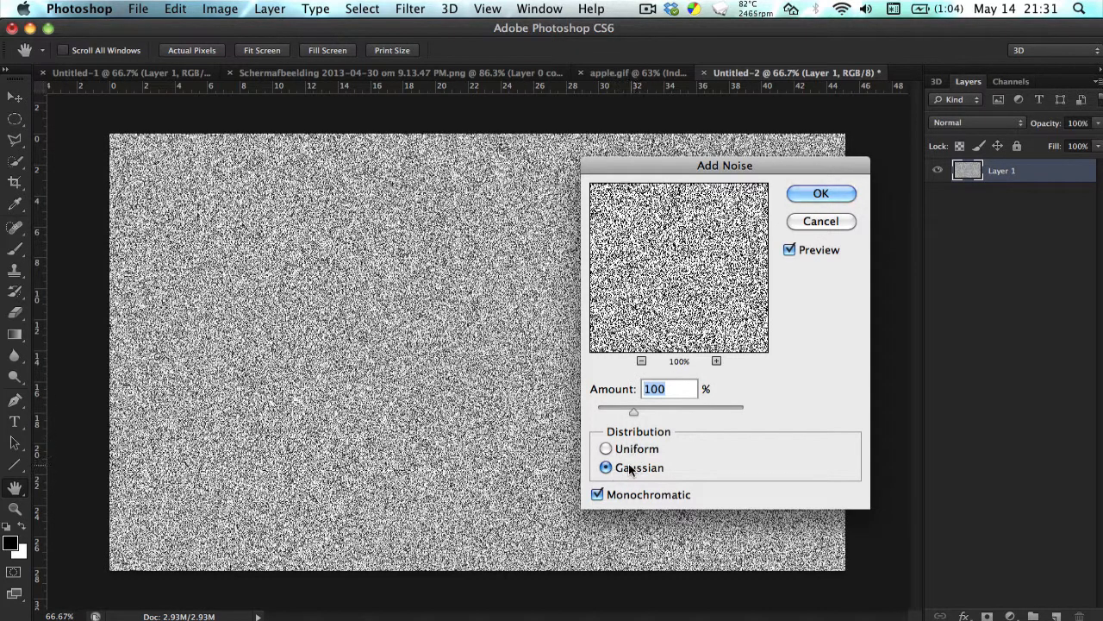
Preview the noise with Uniform distribution and with Monochromatic off, restoring Gaussian and Monochromatic after each comparison.
click(607, 450)
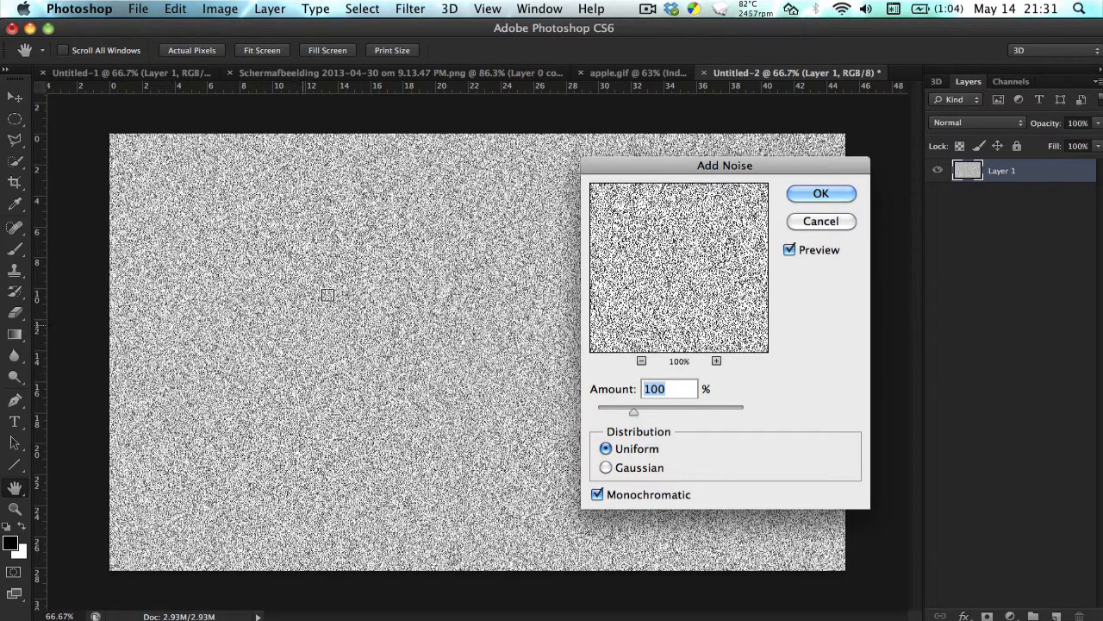
click(606, 467)
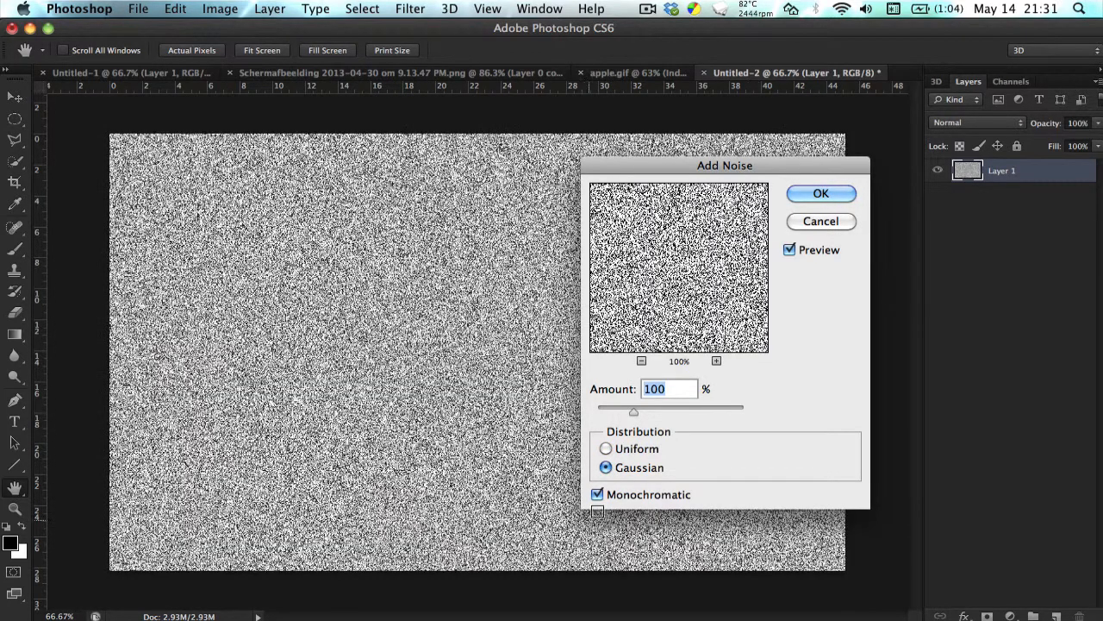
click(597, 495)
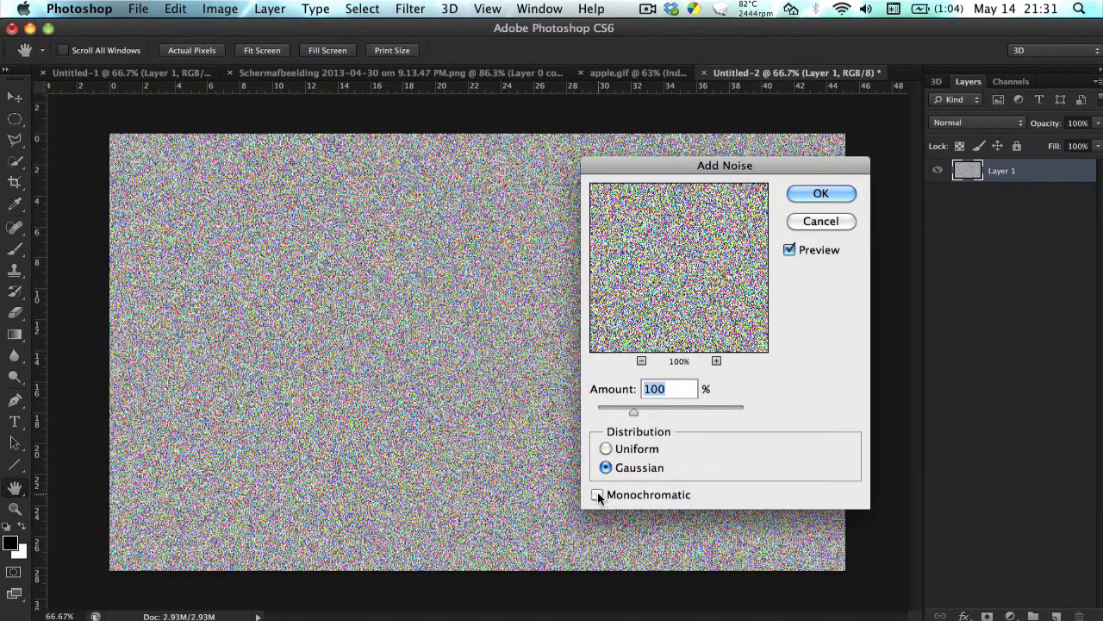
click(599, 495)
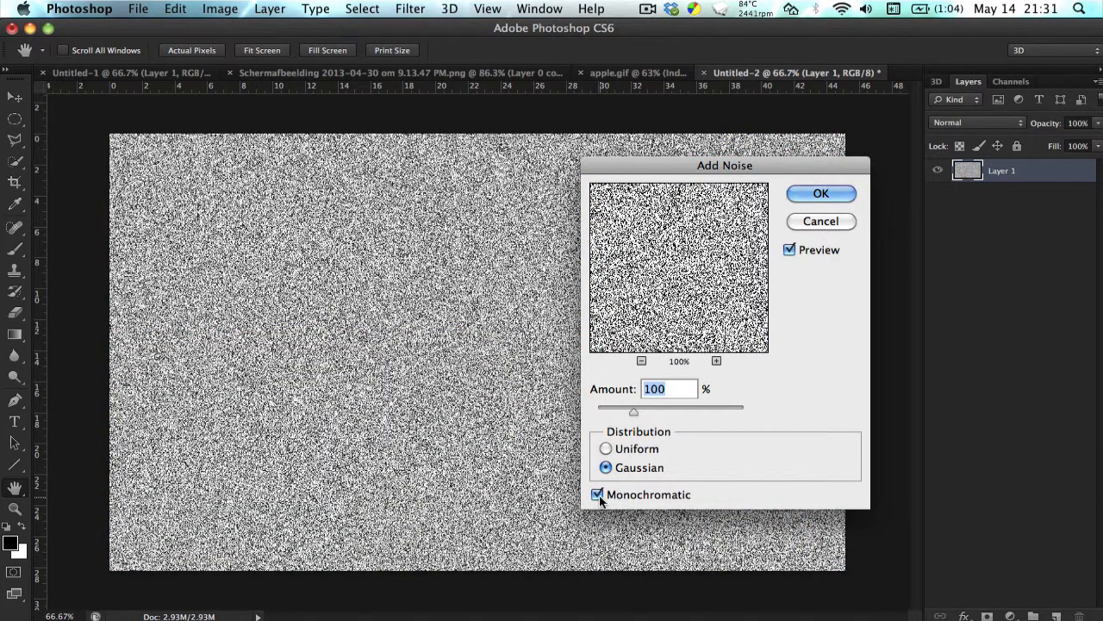
Compare Uniform distribution and non-monochromatic noise again, and apply 100% Gaussian, Monochromatic noise to Layer 1.
click(607, 448)
click(606, 468)
click(598, 495)
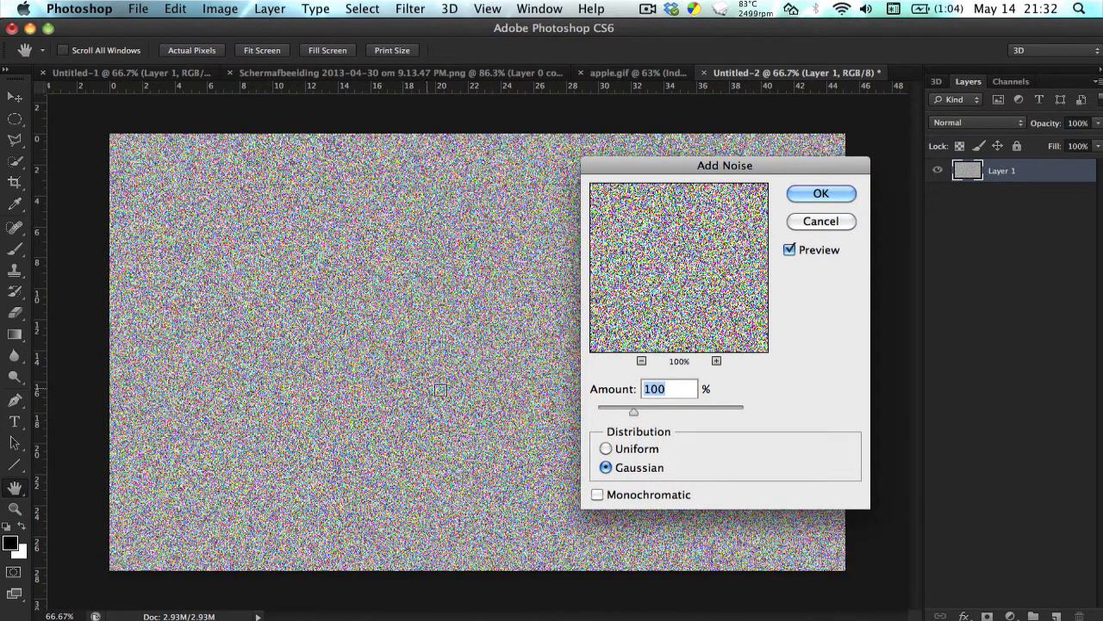
click(598, 494)
click(821, 195)
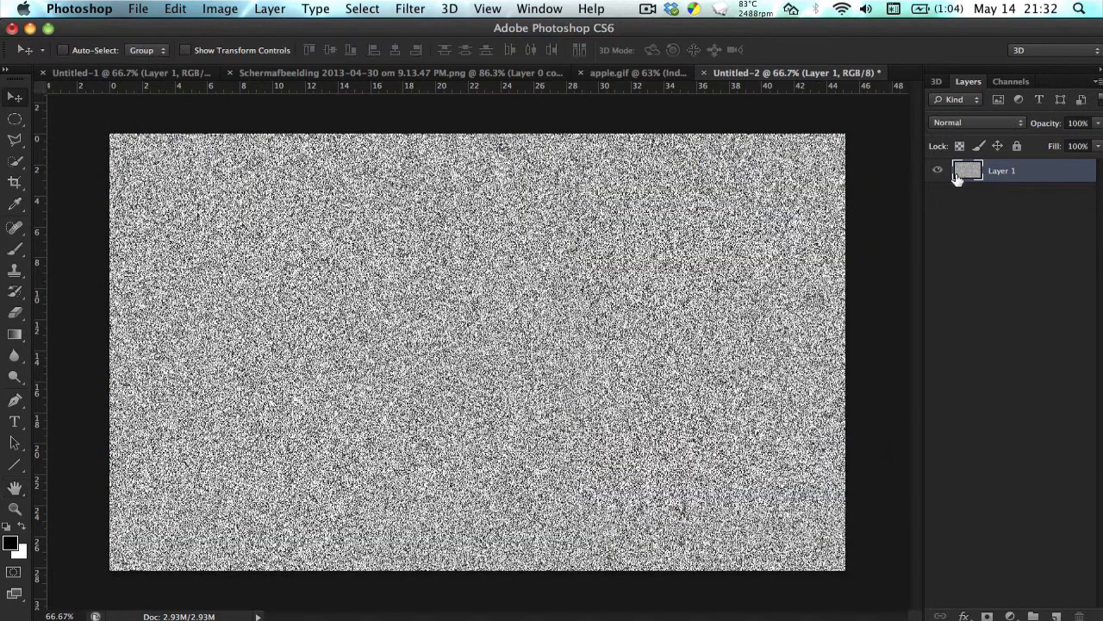
Duplicate Layer 1 and apply Motion Blur to the copy with a 0° angle and a 50-pixel distance.
key(super+j)
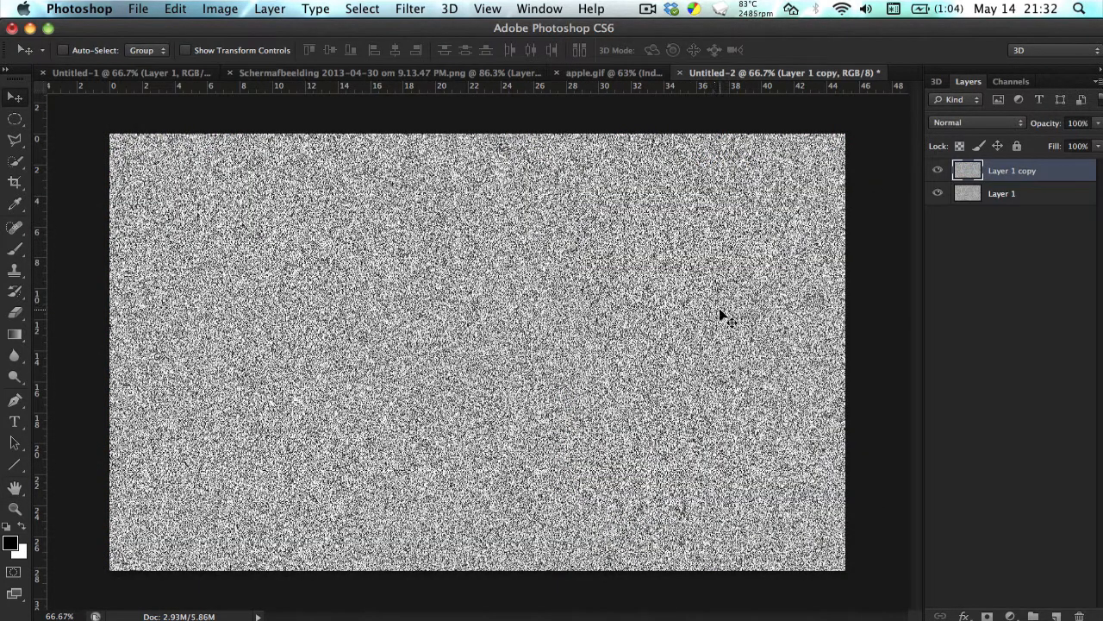
click(414, 10)
mouse_move(487, 246)
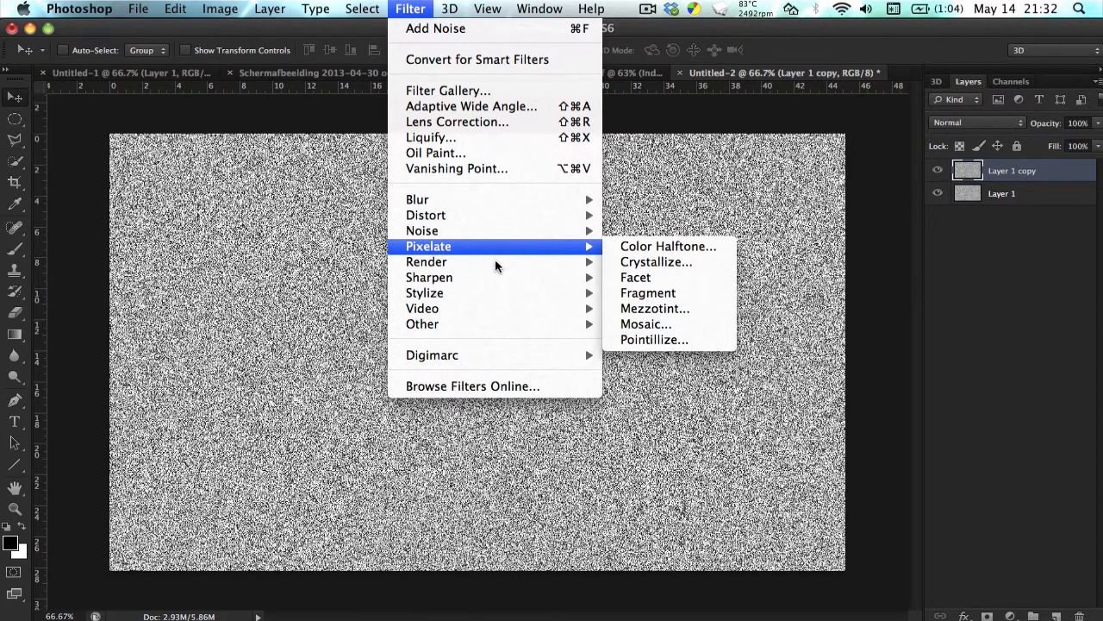
mouse_move(497, 206)
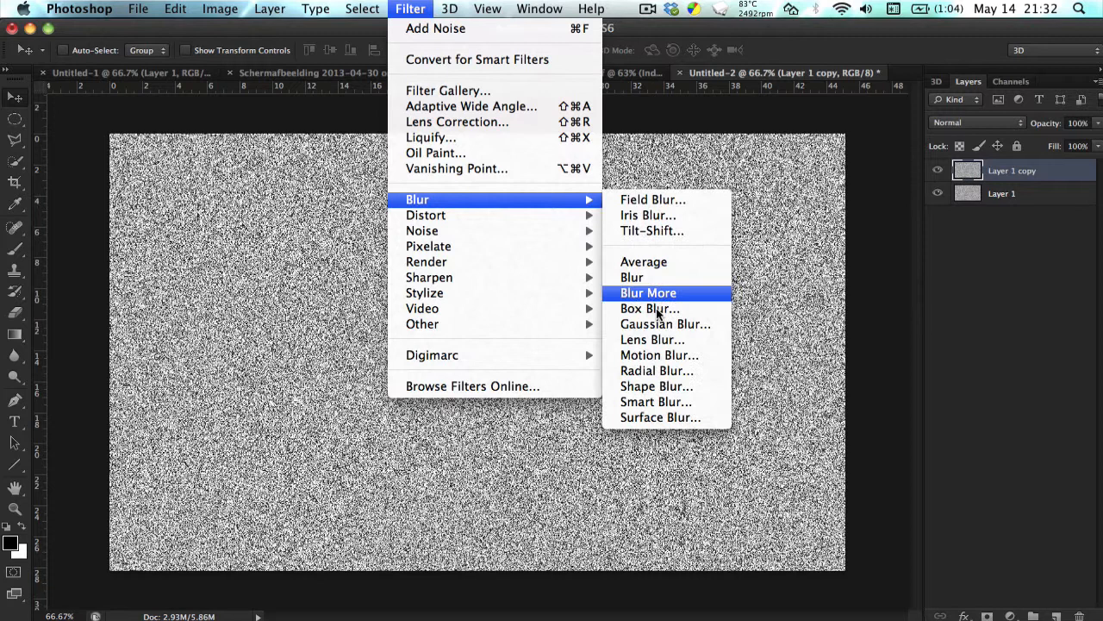
click(664, 354)
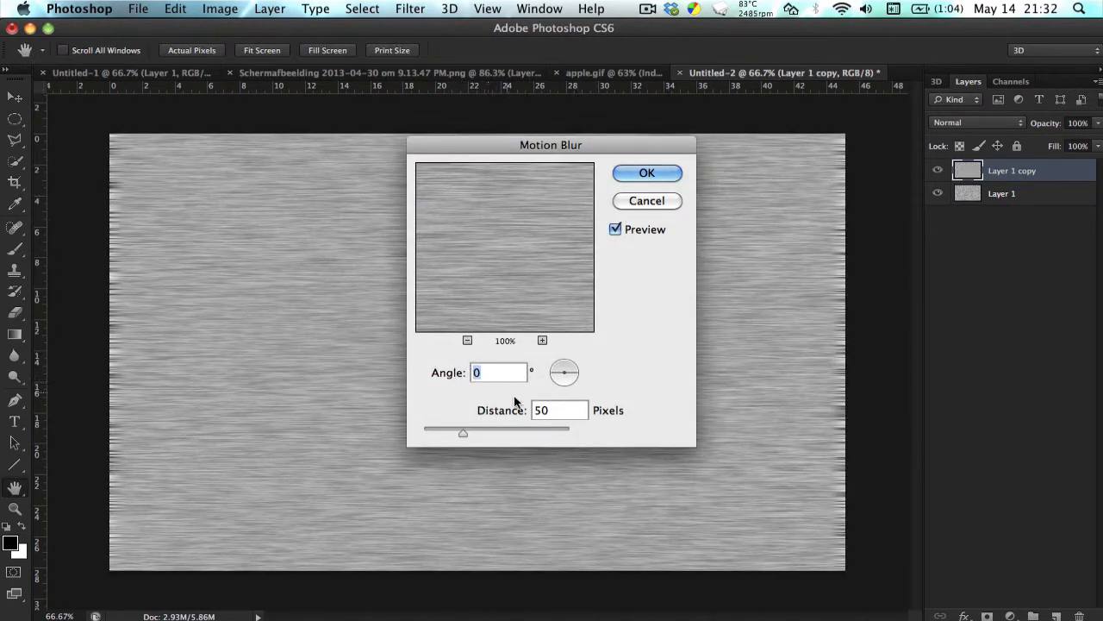
click(648, 173)
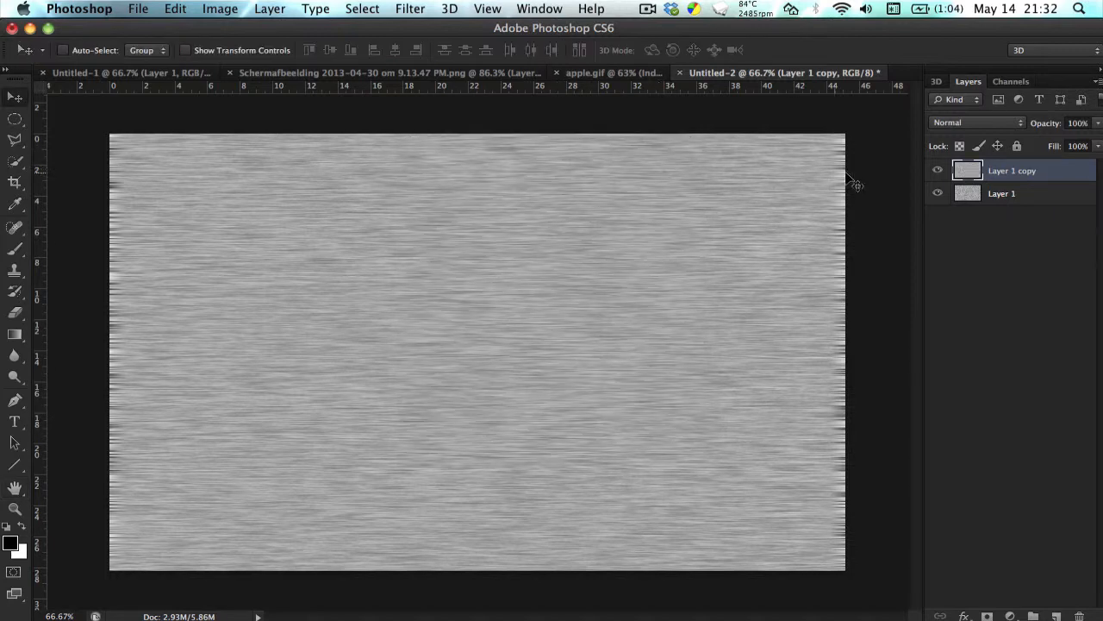
Hide Layer 1 copy and apply Motion Blur to Layer 1 with a 90° angle and a 50-pixel distance.
click(938, 170)
click(1039, 197)
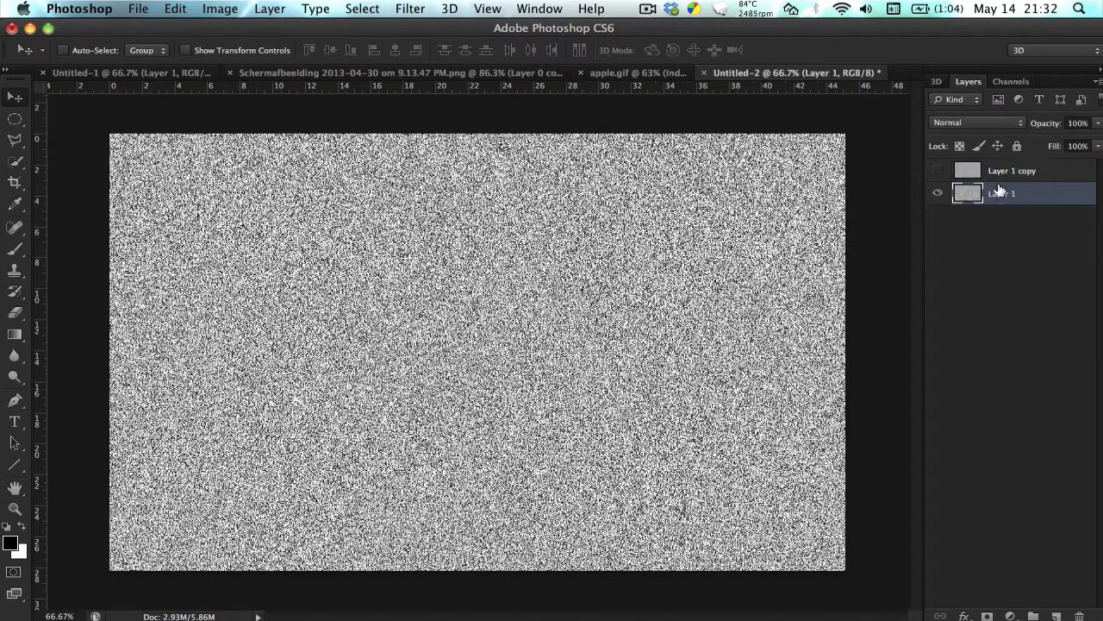
click(399, 8)
mouse_move(478, 201)
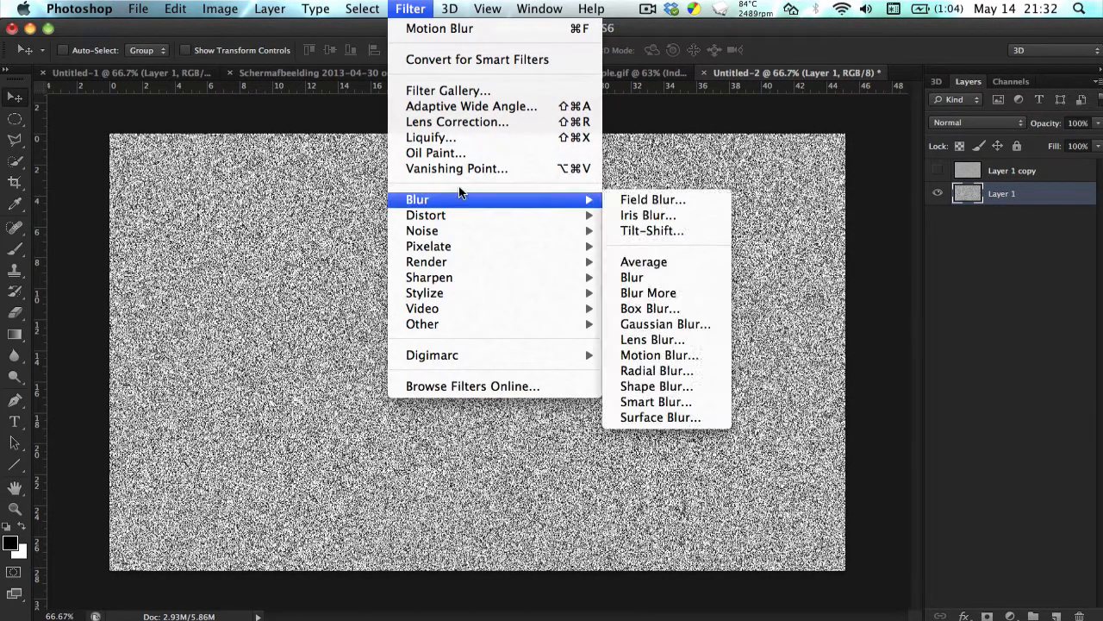
click(671, 358)
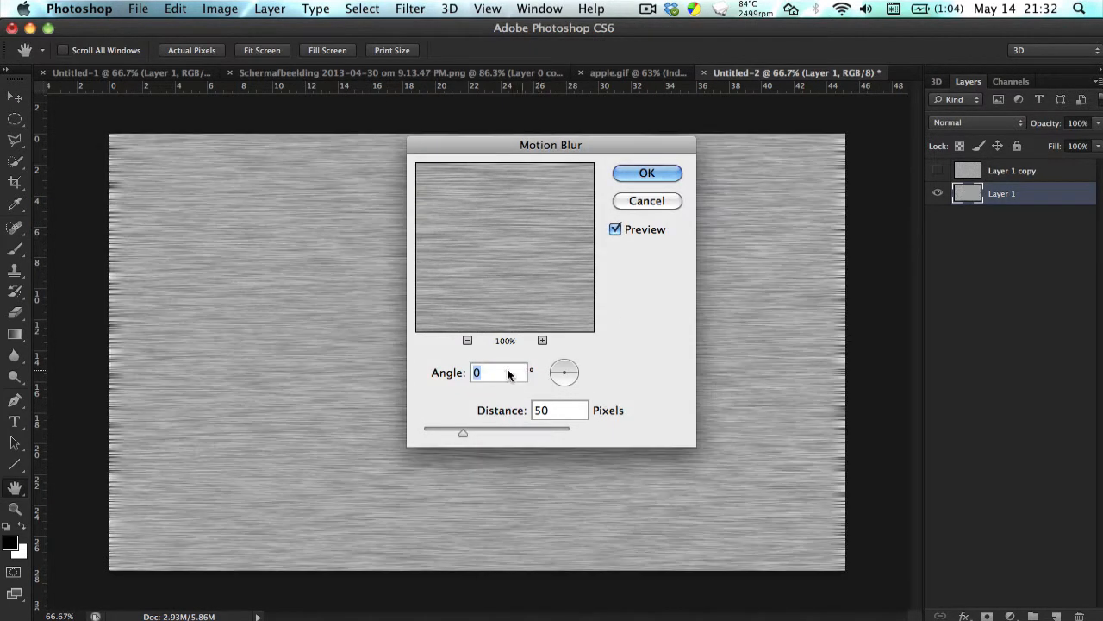
text(90)
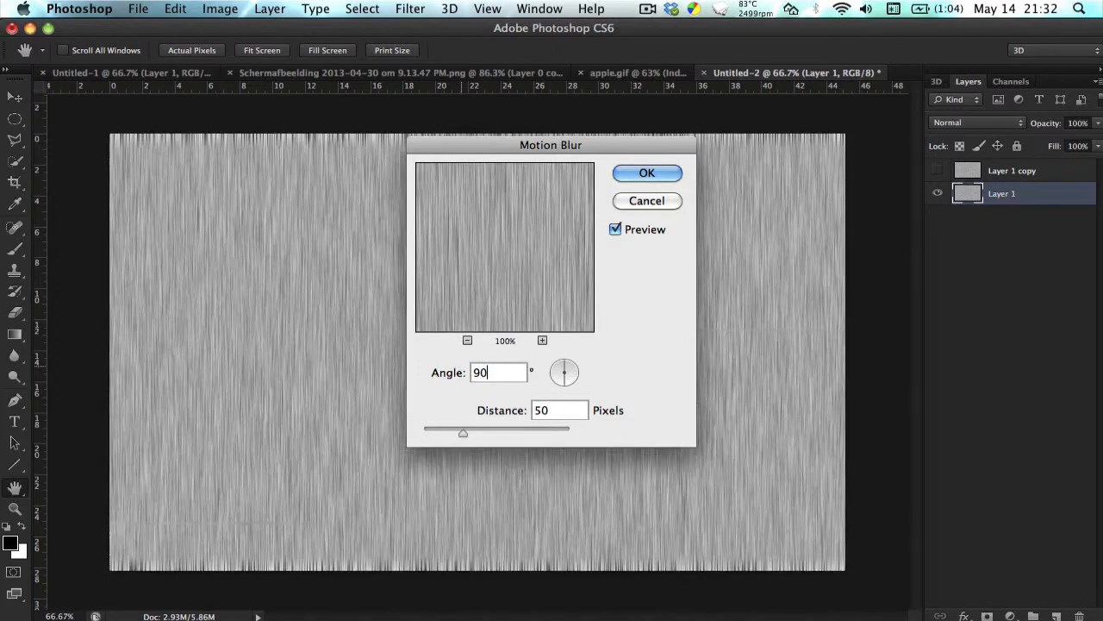
key(Return)
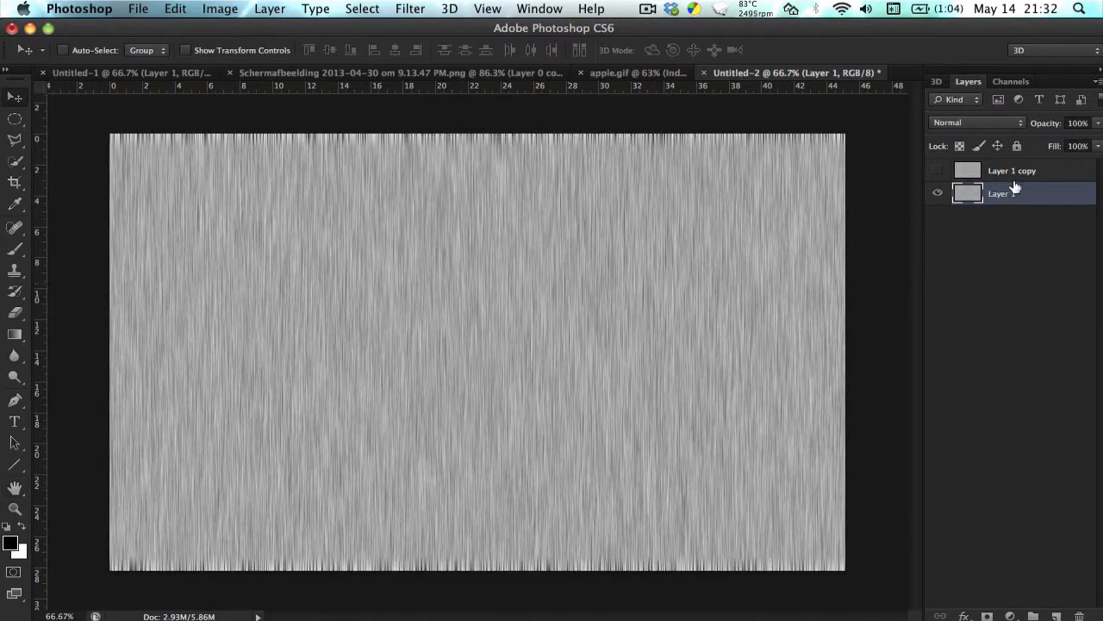
Compare the two blur directions by toggling the visibility of Layer 1 copy, leaving the copy visible and selected.
click(938, 171)
click(938, 172)
click(939, 172)
click(939, 171)
click(939, 172)
click(1006, 174)
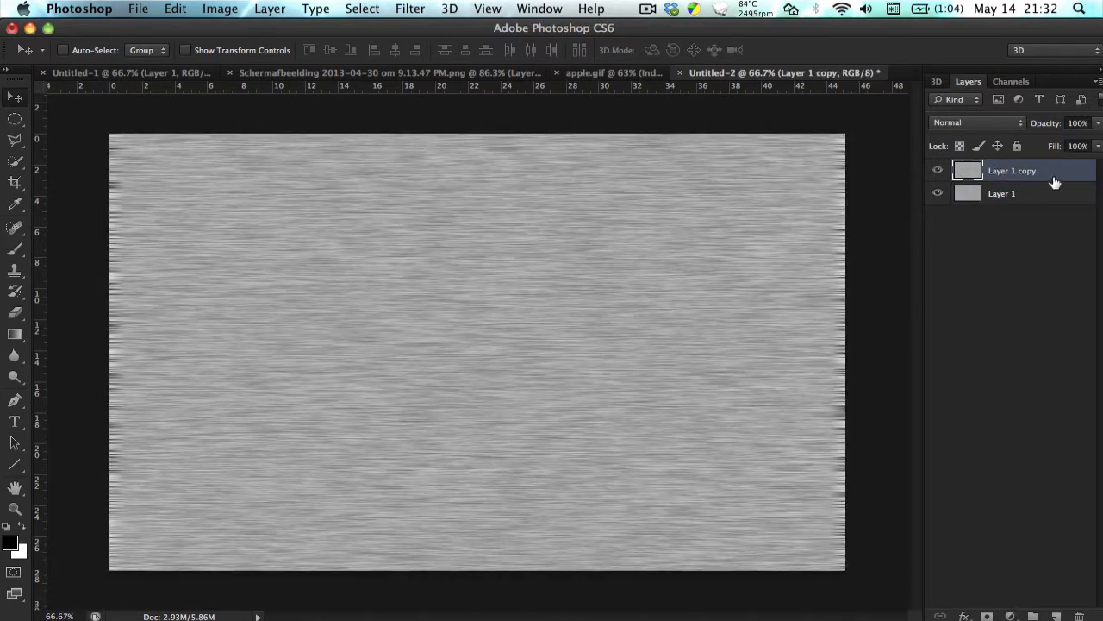
click(492, 8)
mouse_move(402, 3)
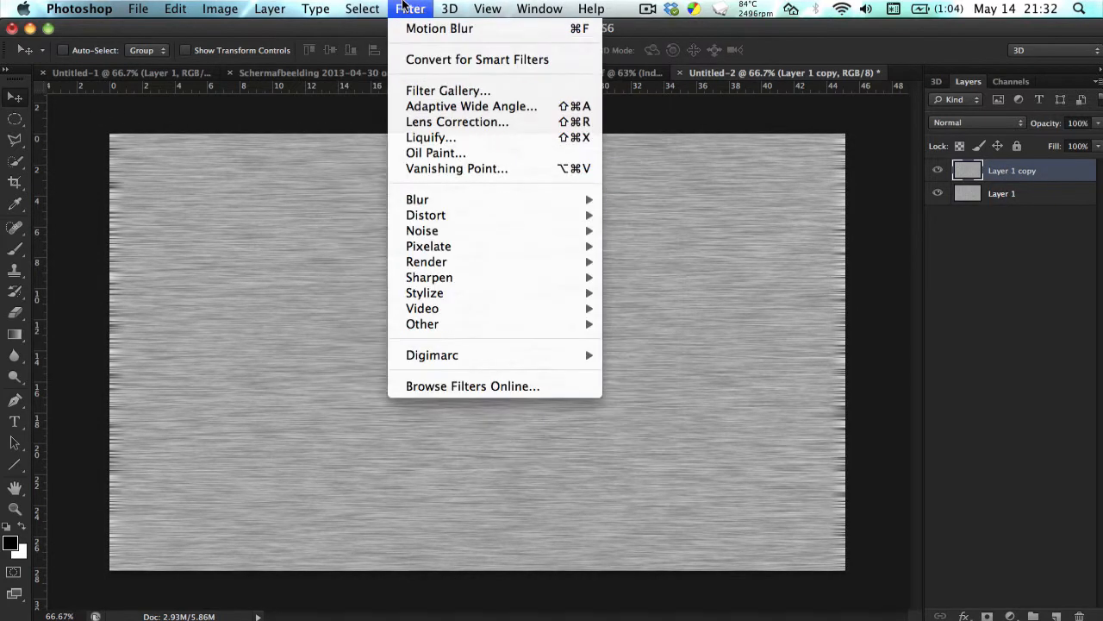
mouse_move(526, 199)
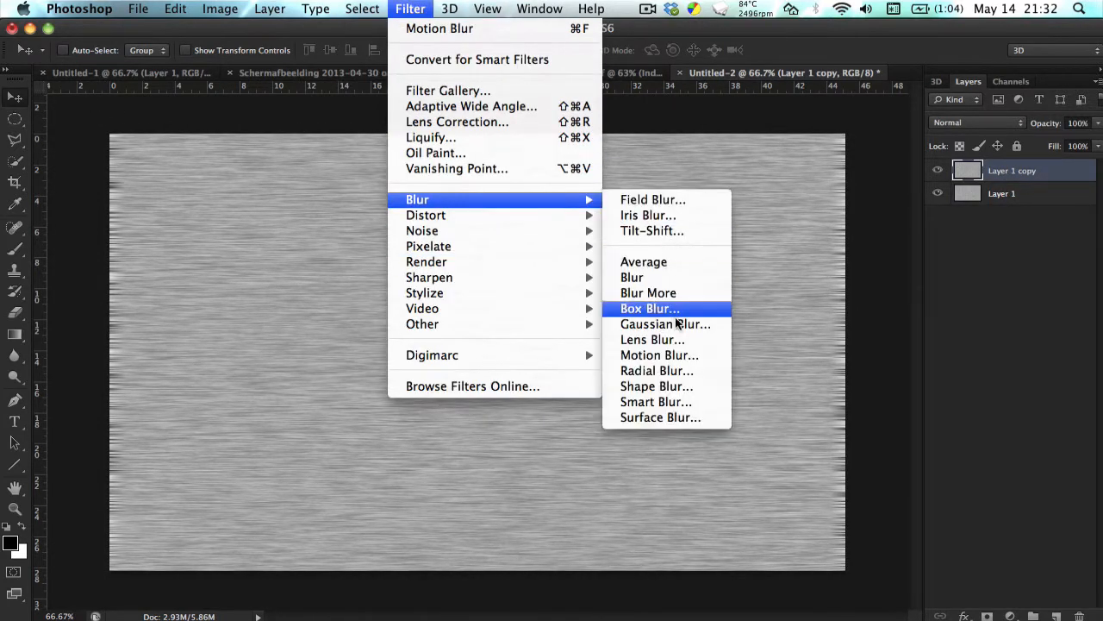
click(652, 340)
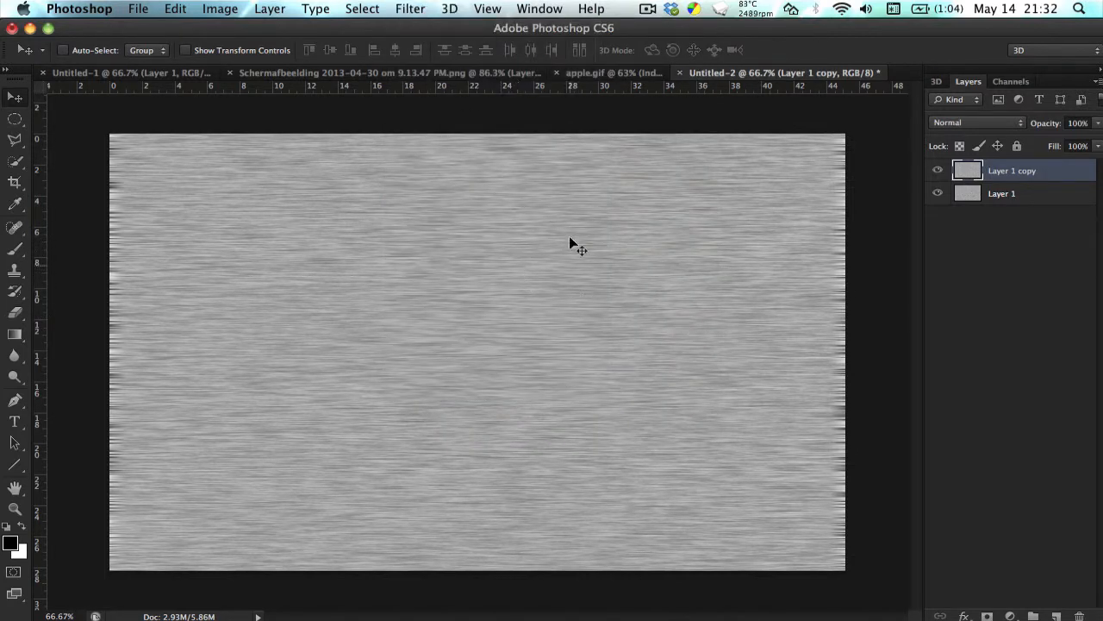
Try a Radial Blur on Layer 1 copy with amount 28, Spin method and Good quality, and undo it.
click(411, 8)
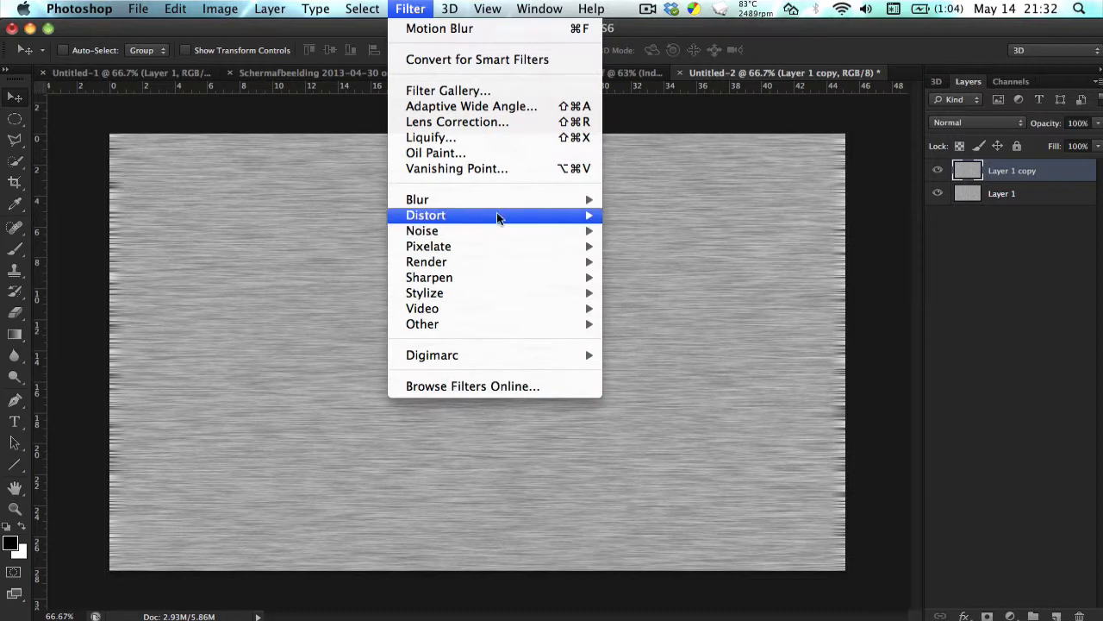
mouse_move(497, 199)
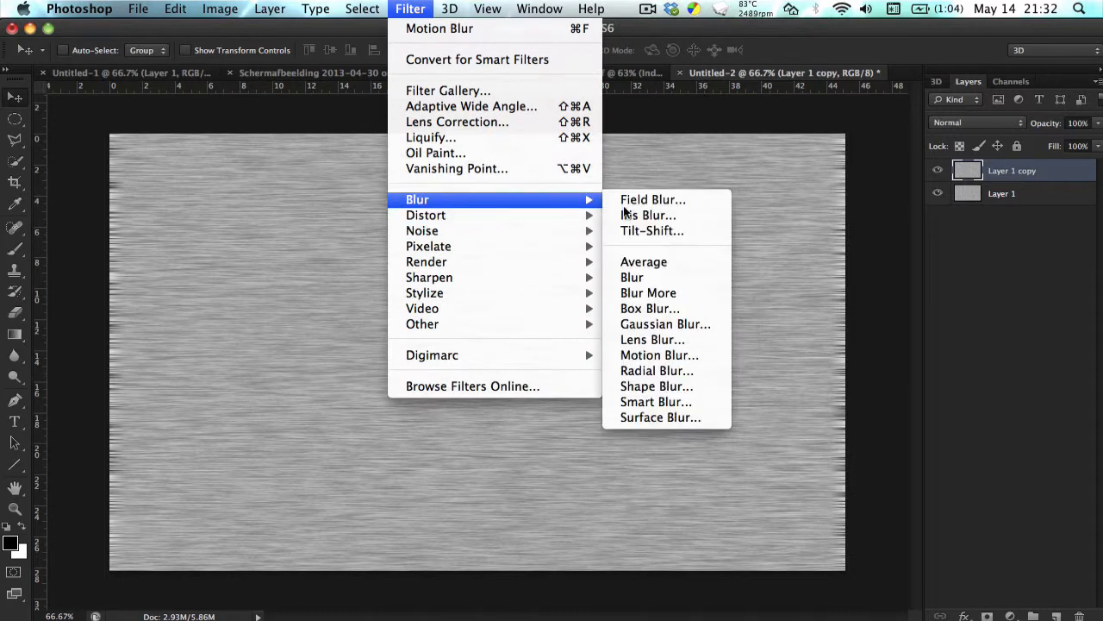
click(679, 373)
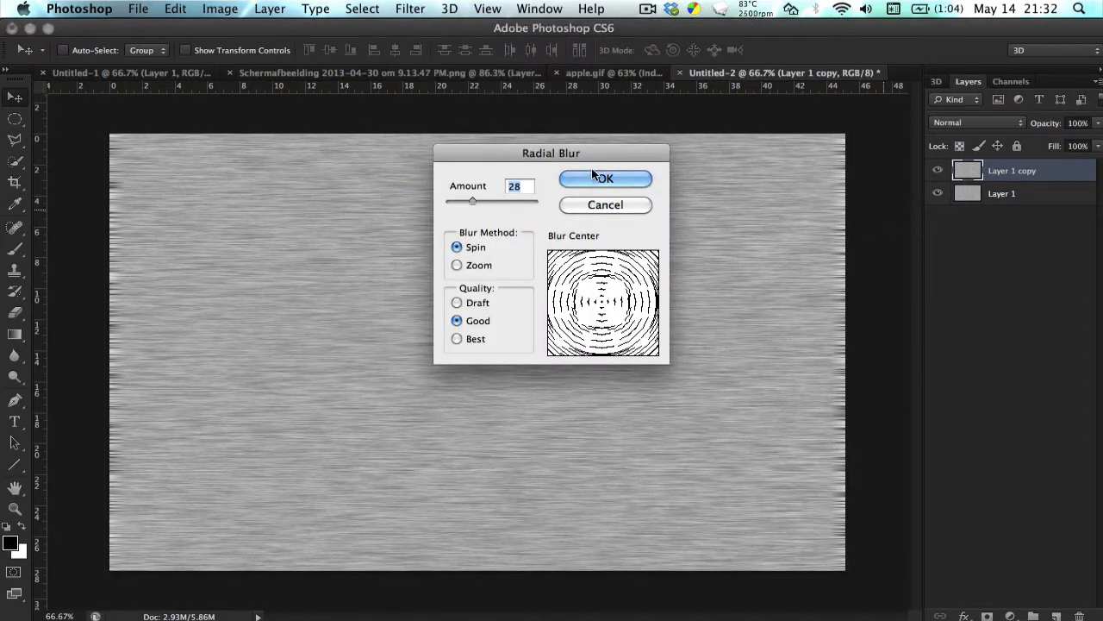
click(604, 181)
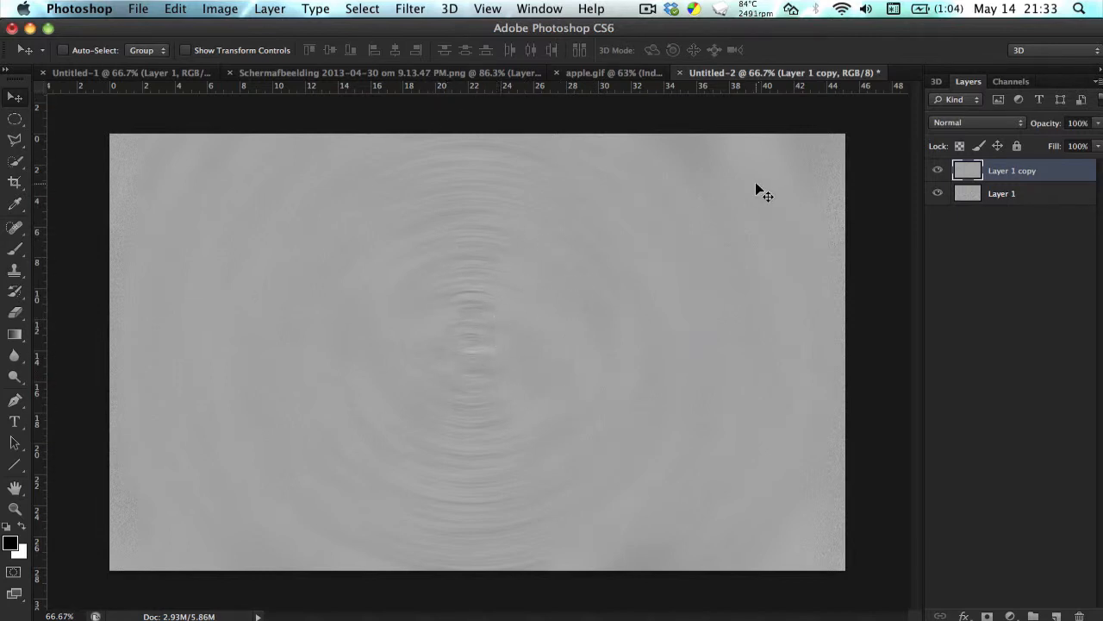
key(super+z)
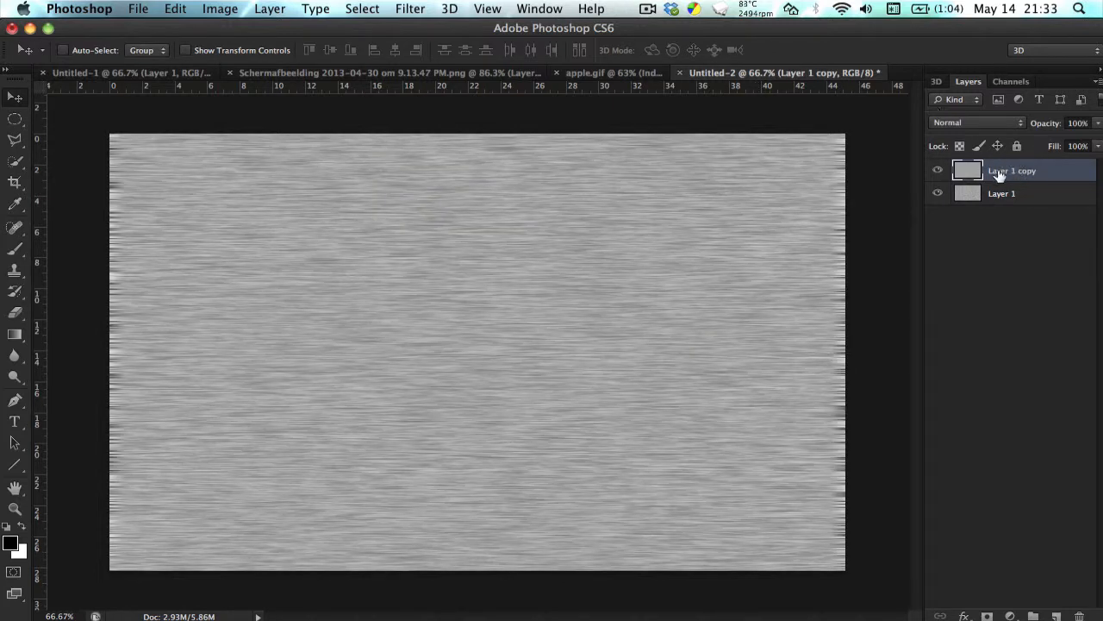
Set the blend mode of Layer 1 copy to Overlay and group it with Layer 1.
click(981, 123)
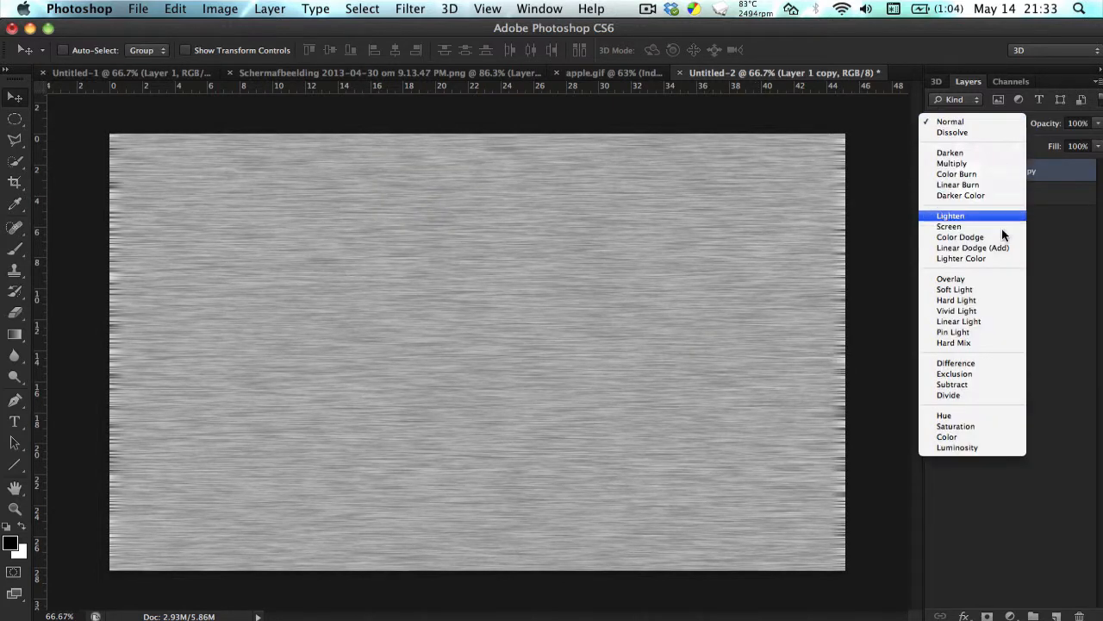
click(981, 279)
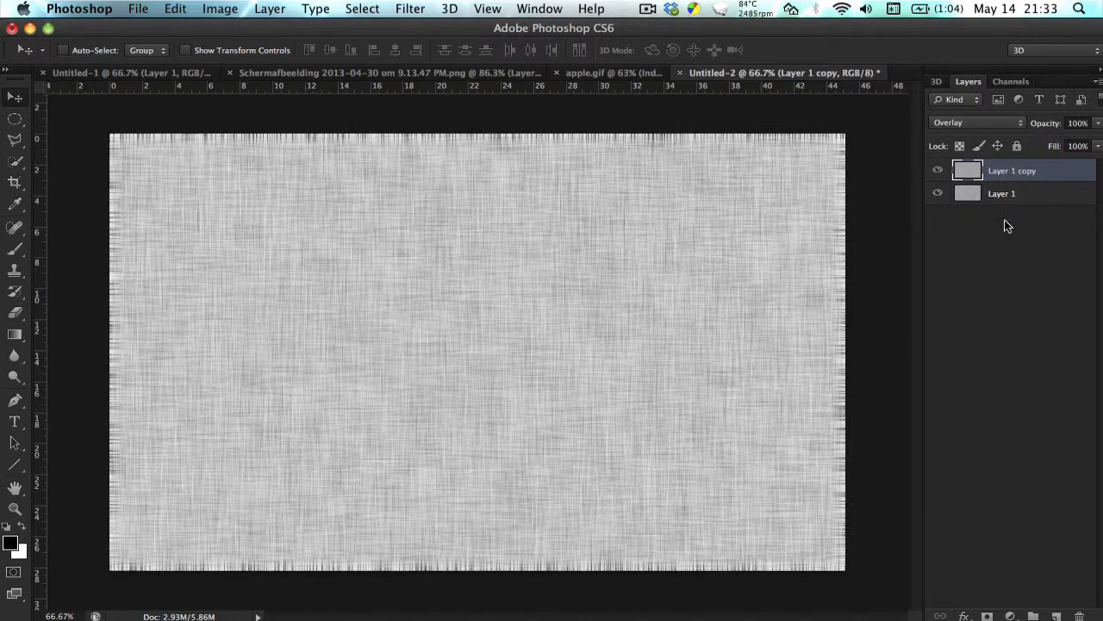
shift+click(1006, 190)
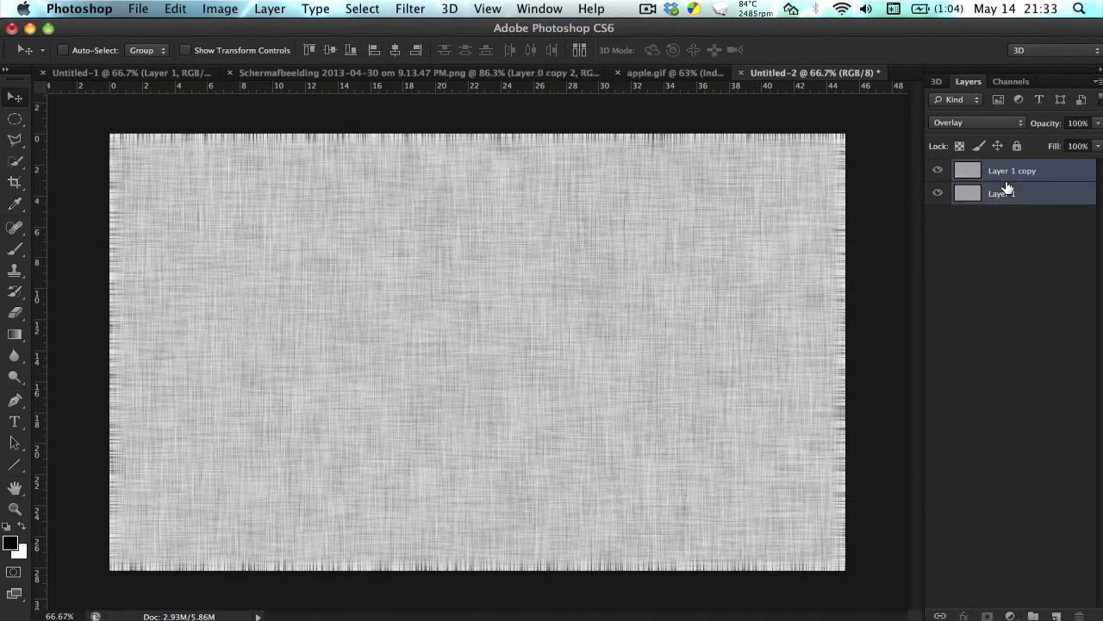
key(super+g)
Add a new layer filled with black and move it below Group 1.
key(super+shift+n)
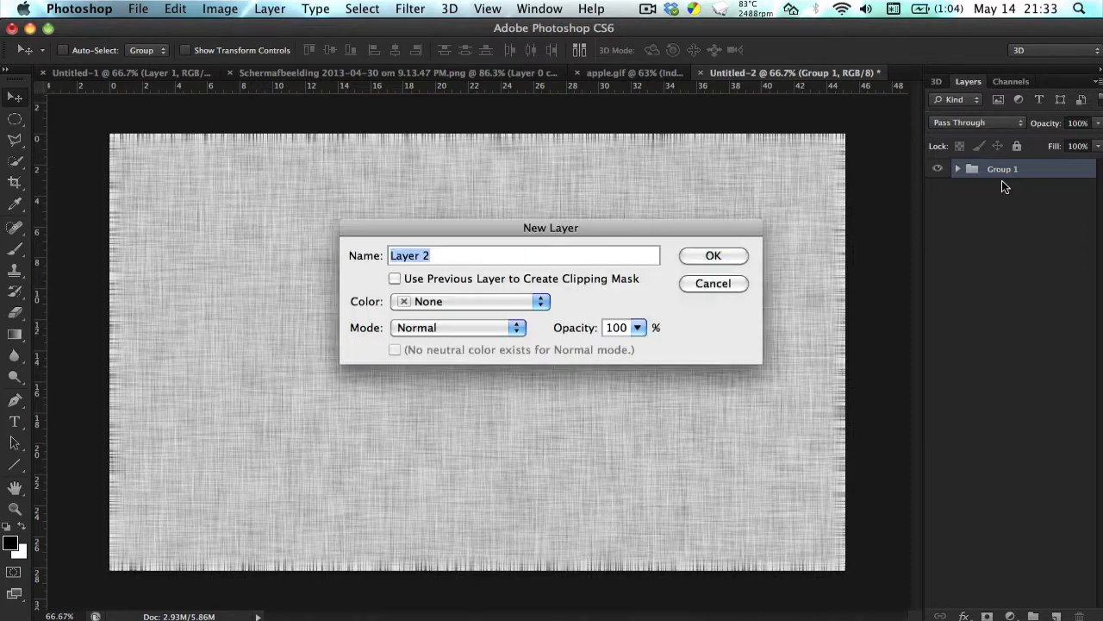
key(Return)
key(x)
key(super+BackSpace)
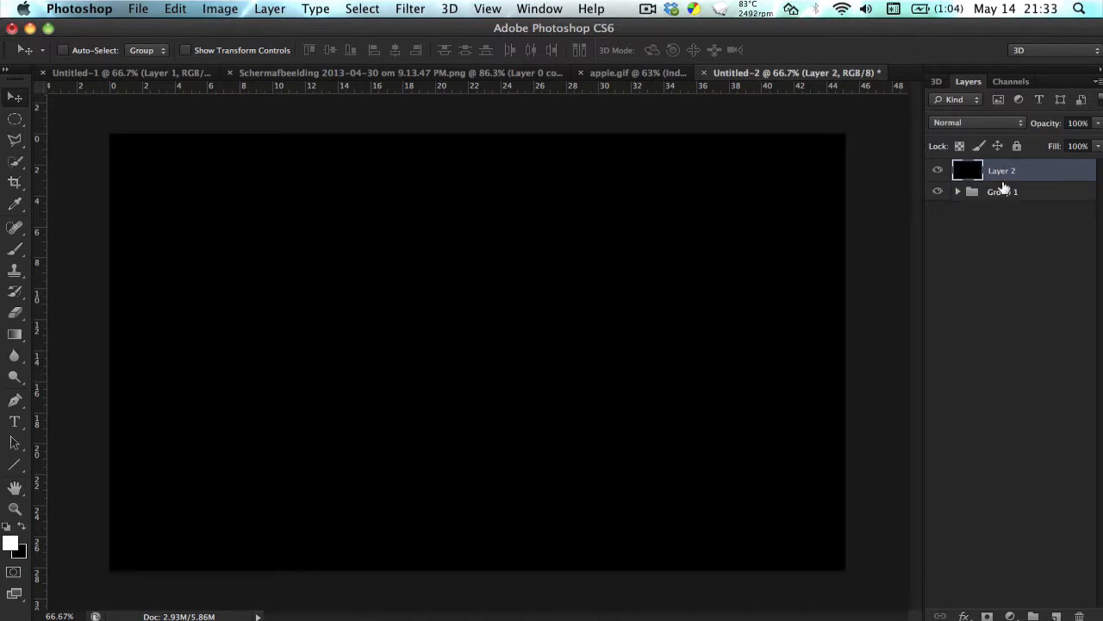
drag(1024, 176, 1028, 212)
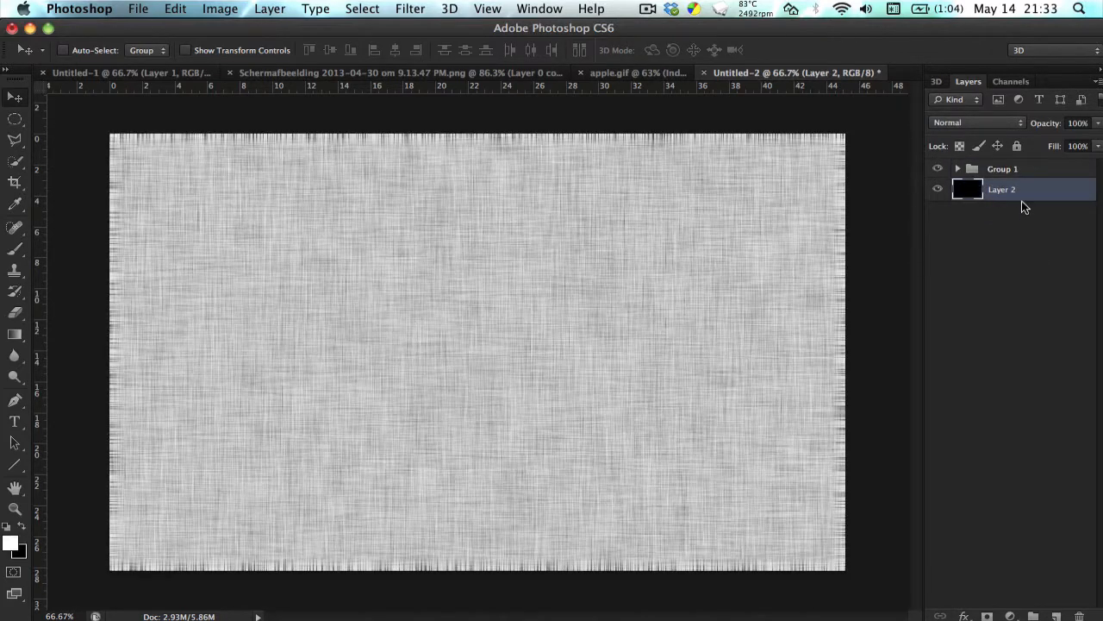
Lower the opacity of Group 1 to 32% and enlarge the group slightly beyond the canvas to hide its frayed edges.
click(1011, 177)
mouse_move(1044, 124)
mouse_down()
mouse_move(987, 126)
mouse_move(1051, 128)
mouse_up()
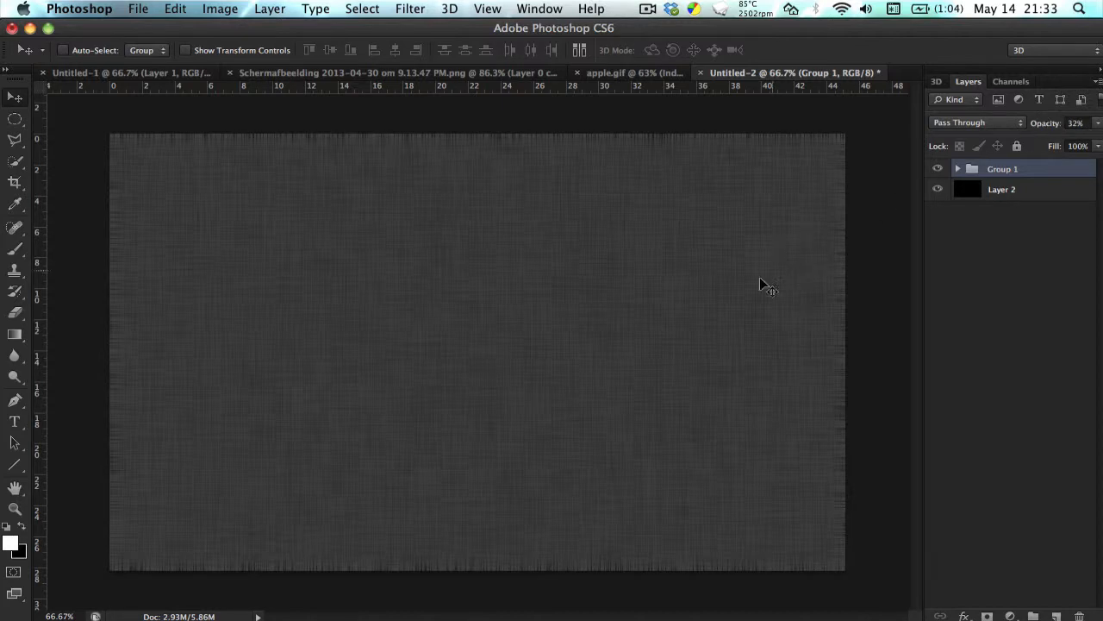
key(super+t)
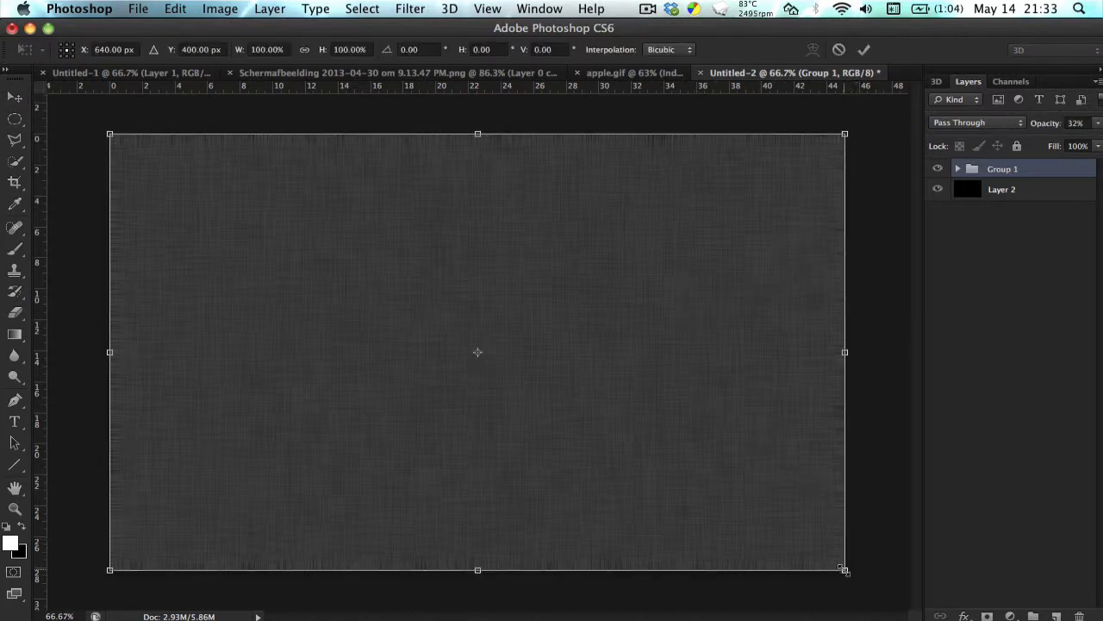
drag(845, 569, 862, 581)
key(Return)
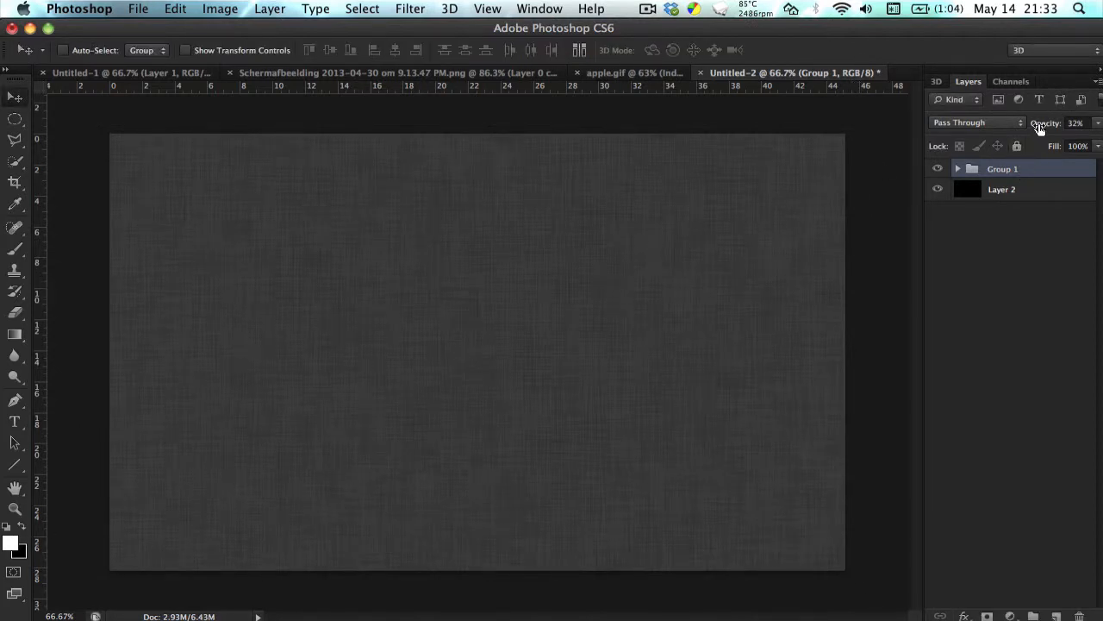
Reduce the opacity of Group 1 to 27% and stretch the group slightly further past the canvas's upper edge.
drag(1039, 128, 1035, 128)
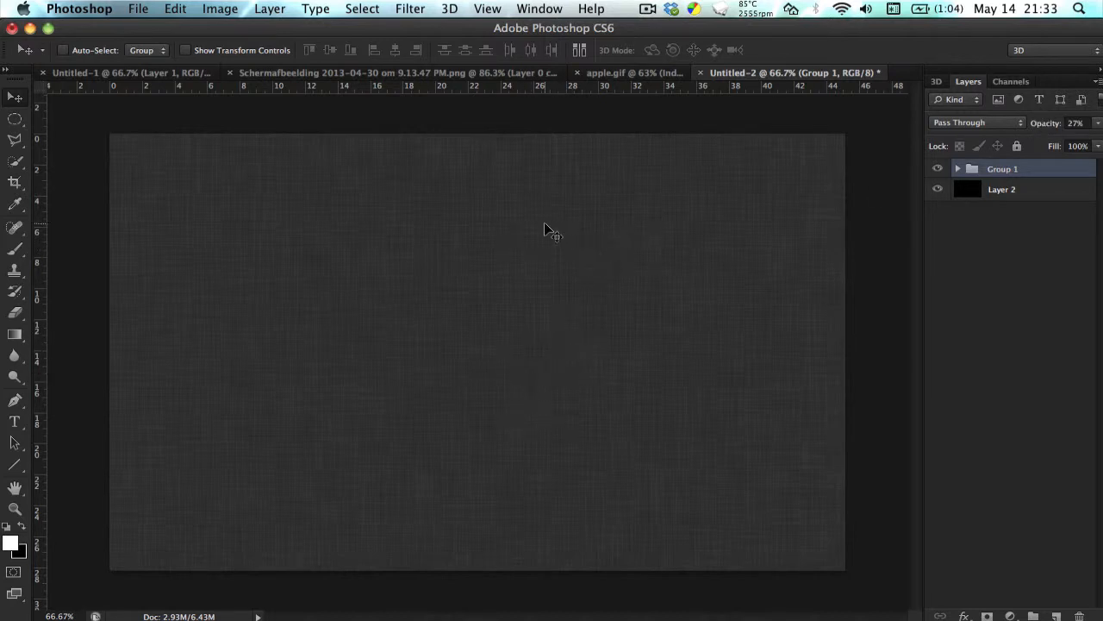
key(super+t)
drag(480, 124, 481, 120)
key(Return)
Copy the apple logo from the apple.gif document into Untitled-2 as a layer above Group 1.
click(629, 73)
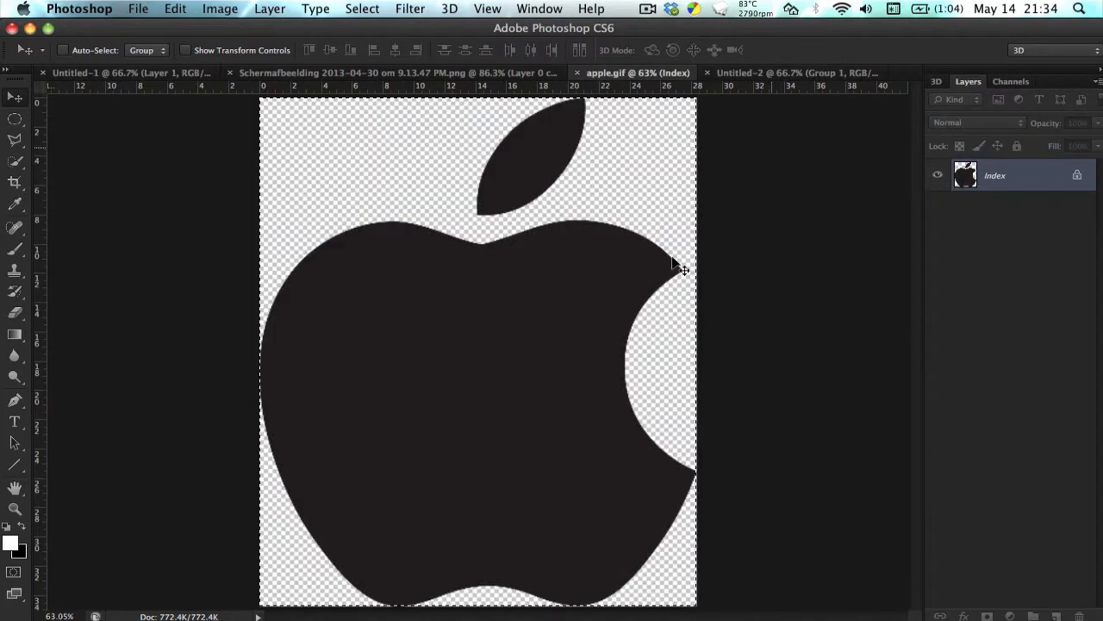
drag(537, 304, 458, 306)
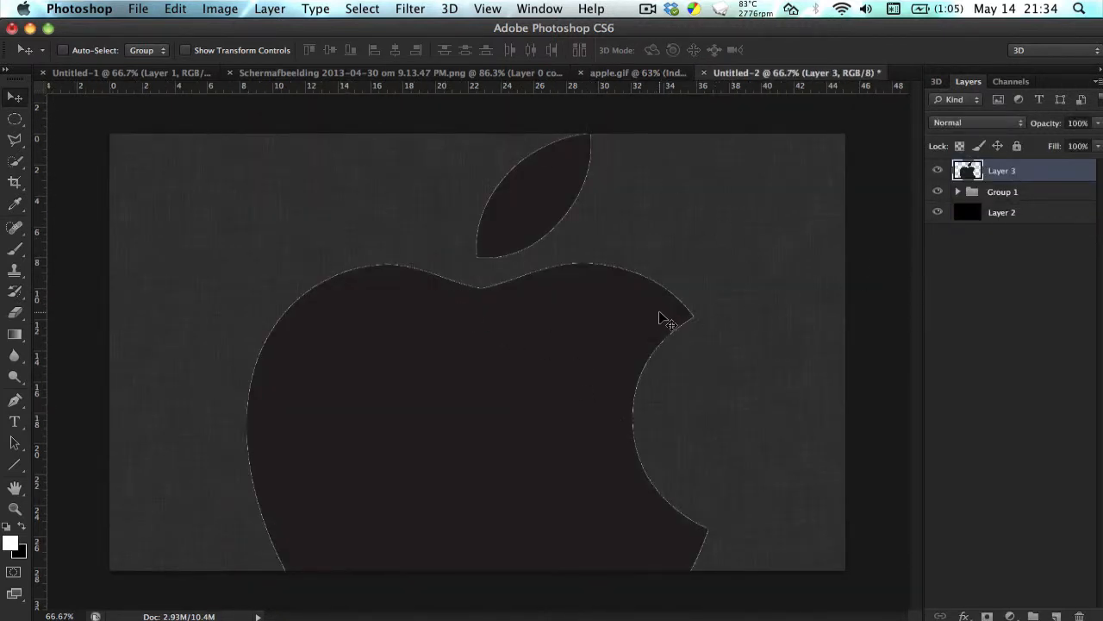
Scale the apple logo proportionally to about 45.6% around its centre and move it to the middle of the canvas.
key(super+t)
key(super+minus)
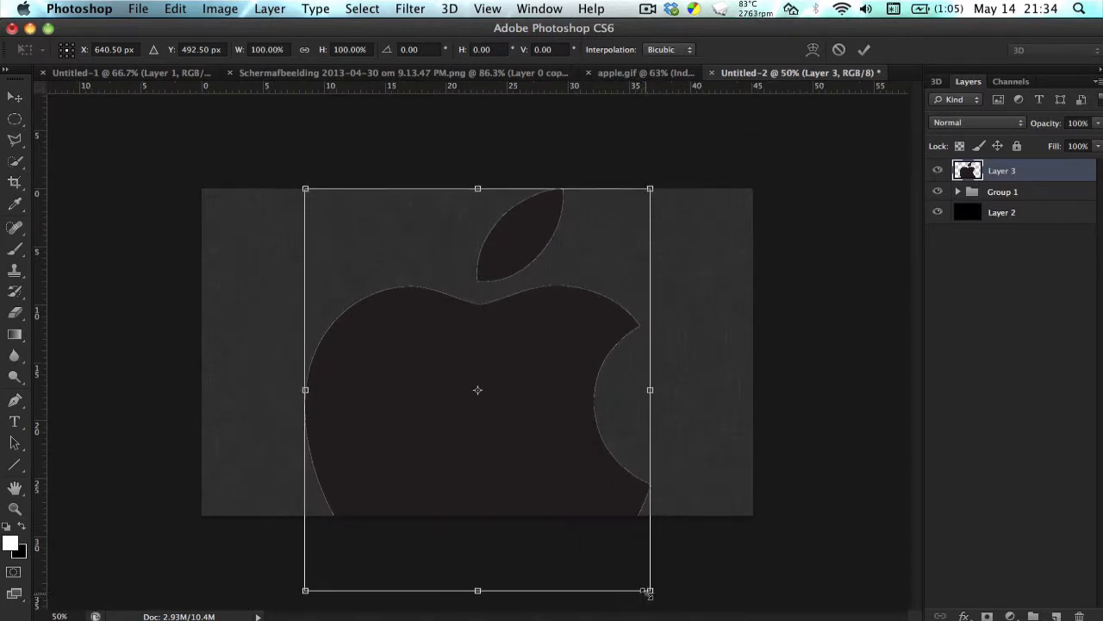
drag(647, 592, 628, 466)
key(super+z)
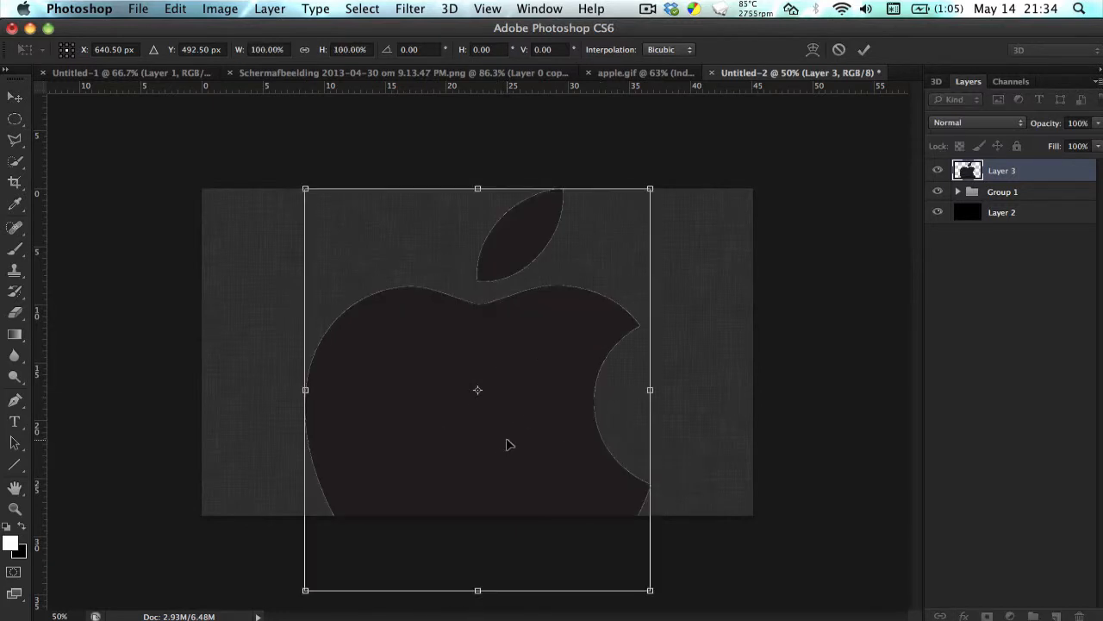
drag(652, 589, 560, 480)
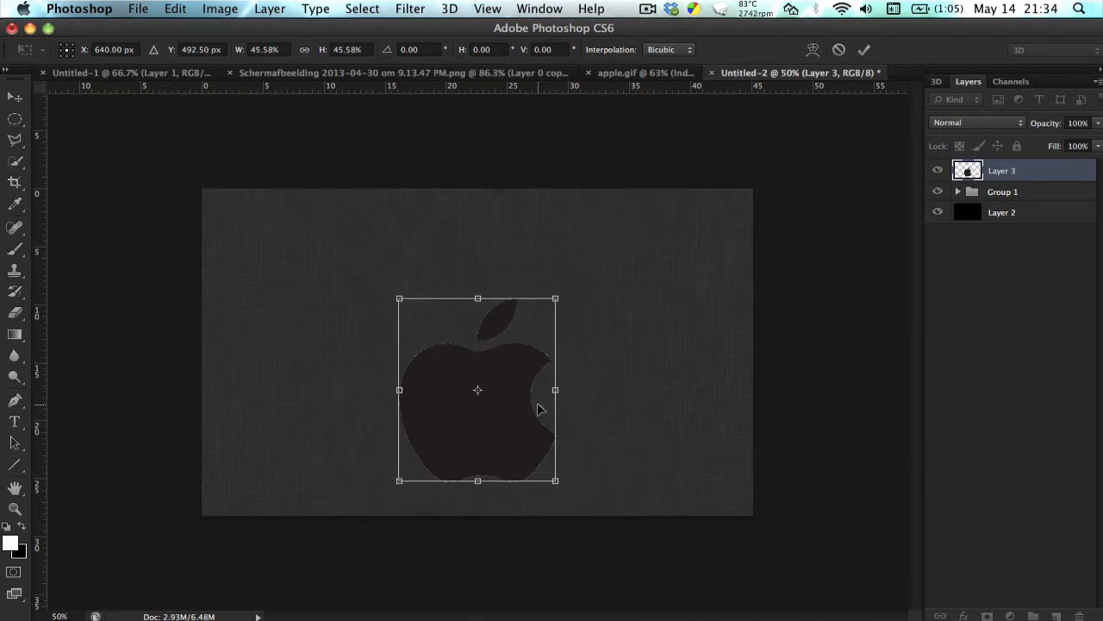
scroll(538, 409, up, 3)
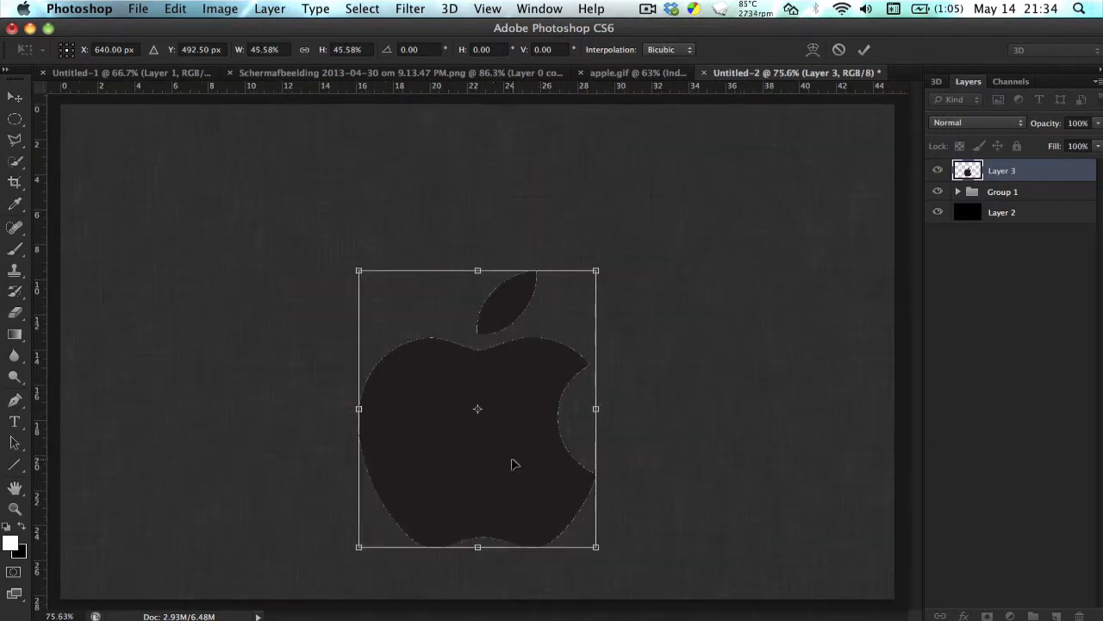
drag(512, 464, 535, 410)
key(Return)
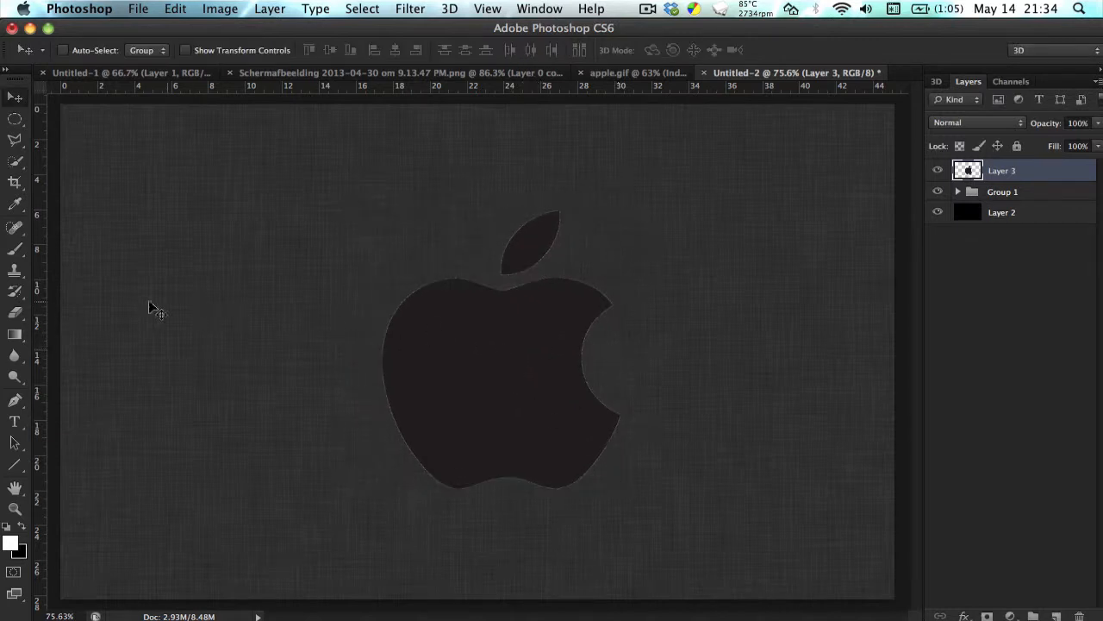
Add a vertical and a horizontal guide through the middle of the logo and nudge the logo slightly upward to centre it.
drag(39, 298, 501, 273)
drag(503, 87, 505, 355)
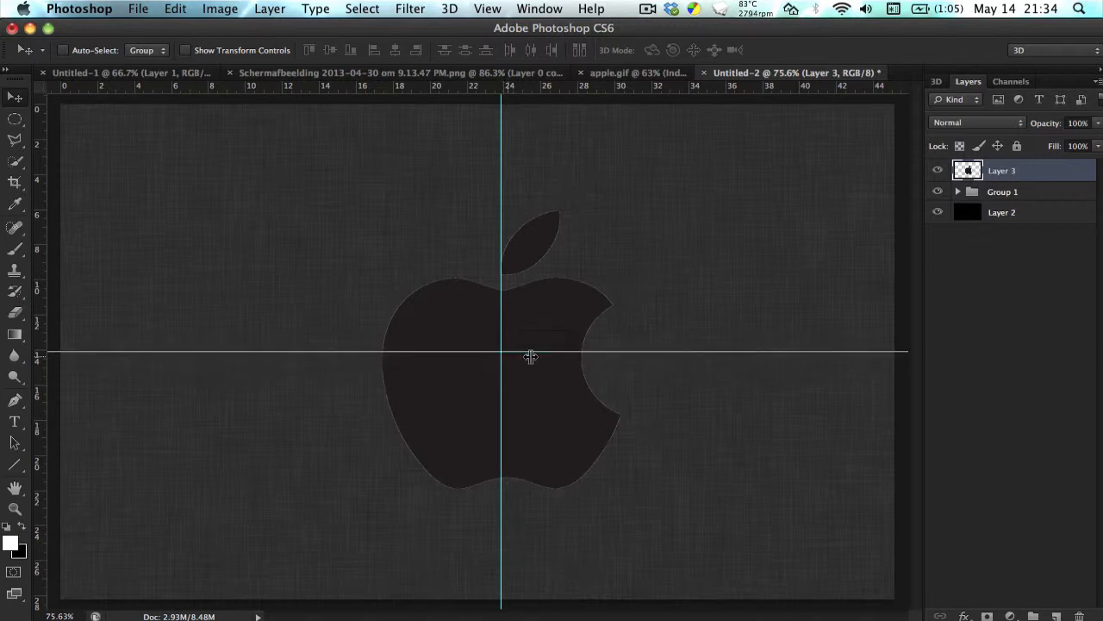
drag(529, 426, 525, 402)
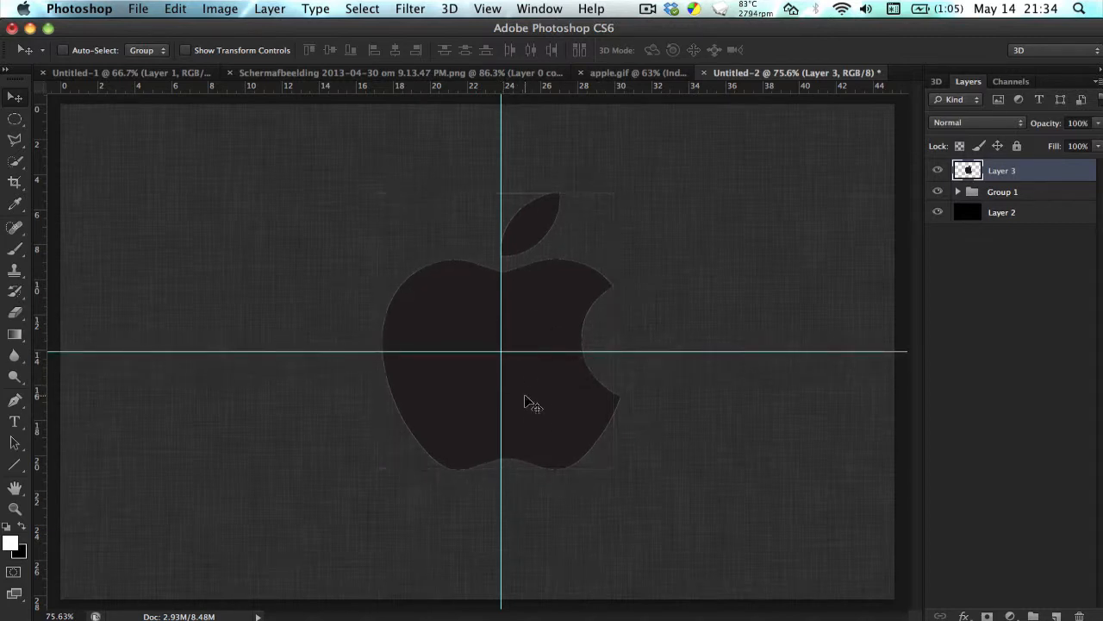
key(super+t)
drag(620, 468, 561, 342)
key(super+z)
key(Escape)
Turn the apple logo pure black with a Hue/Saturation adjustment, setting Lightness to -100.
key(super+u)
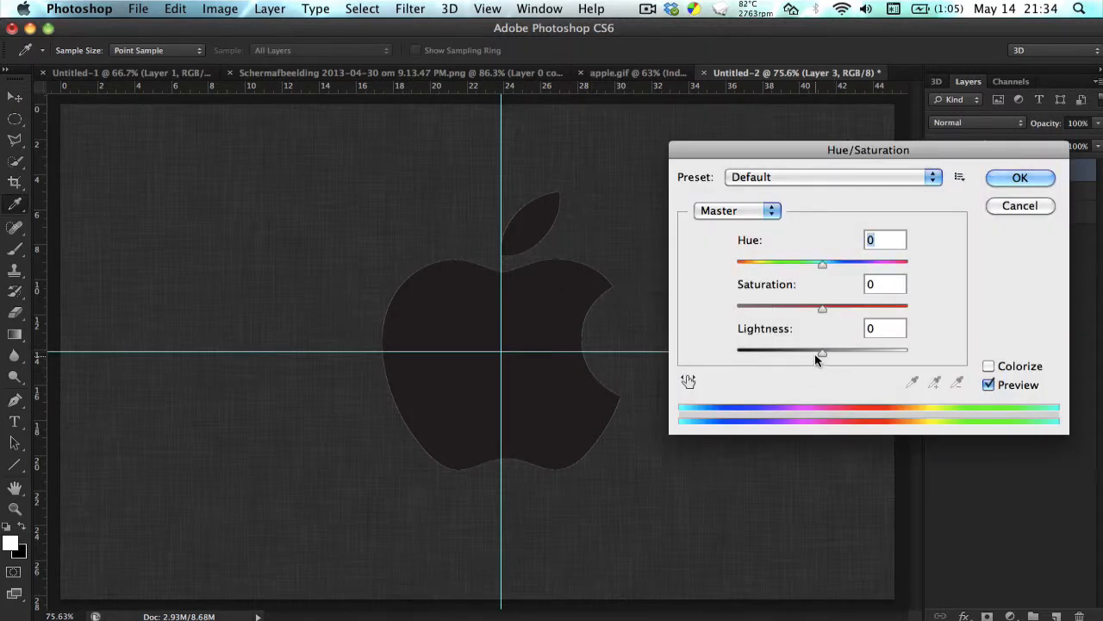
drag(812, 350, 737, 352)
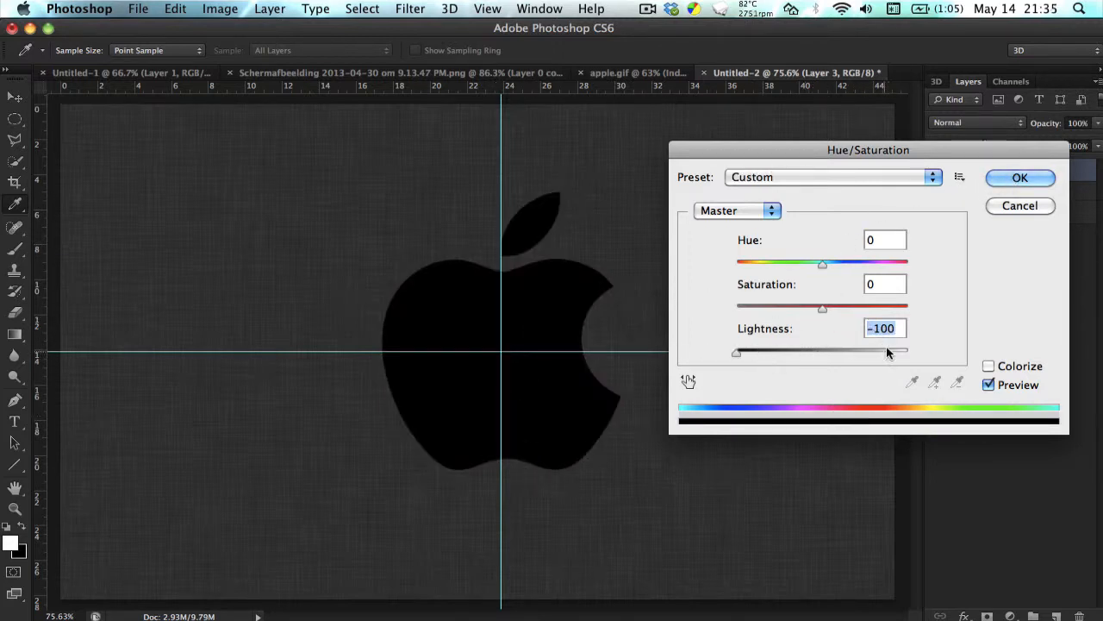
click(1017, 178)
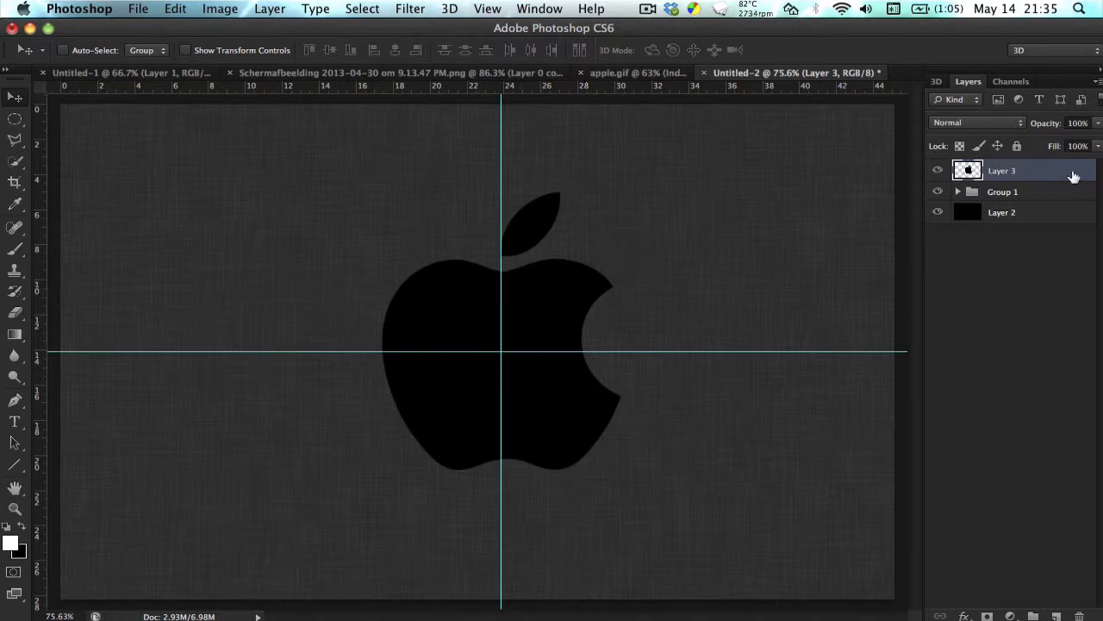
Add a Gradient Overlay layer style to the apple logo on Layer 3 and set its style to Radial.
right_click(1031, 176)
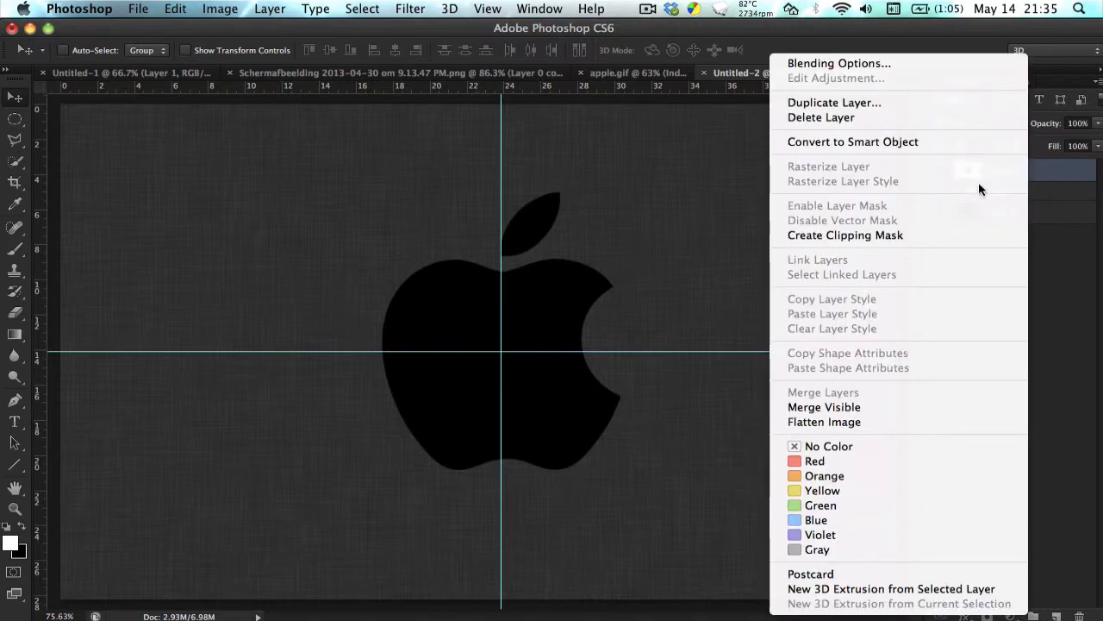
click(838, 64)
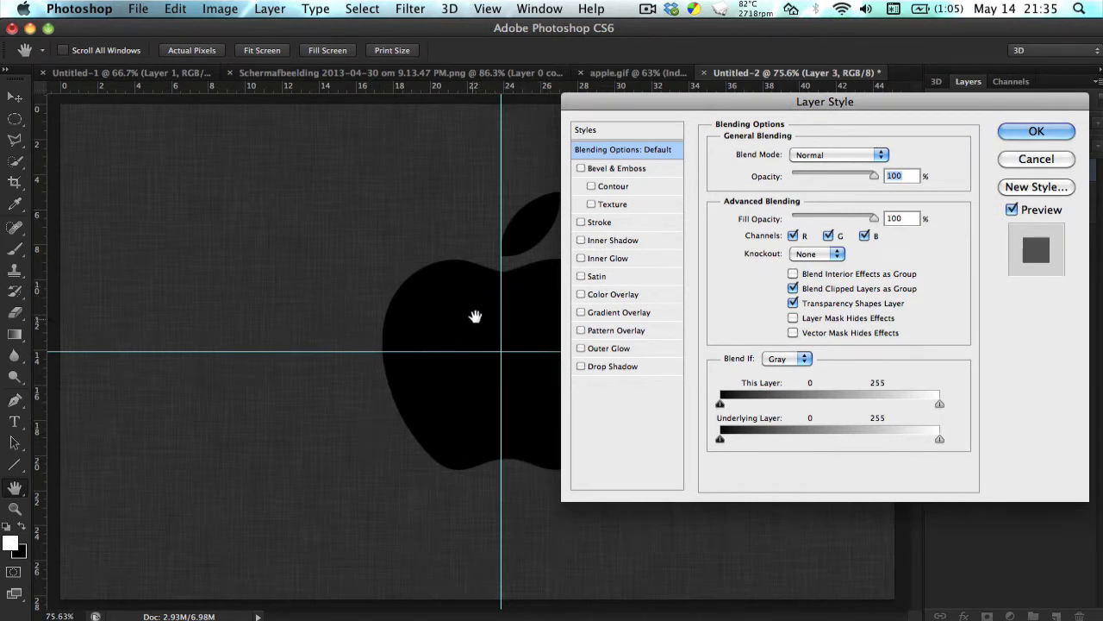
click(631, 313)
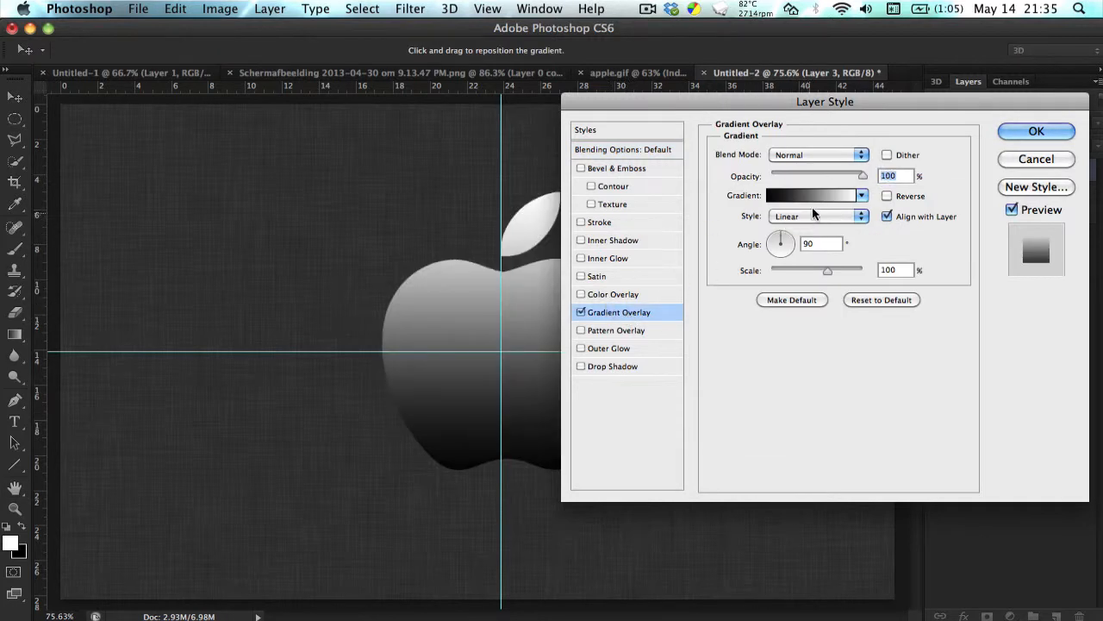
click(841, 218)
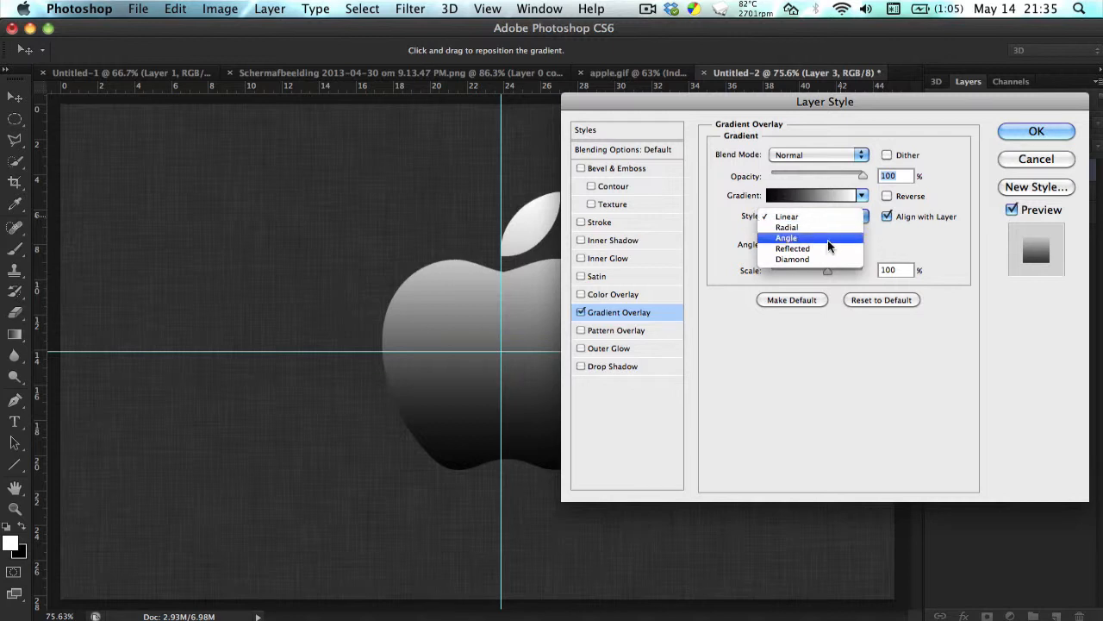
click(826, 239)
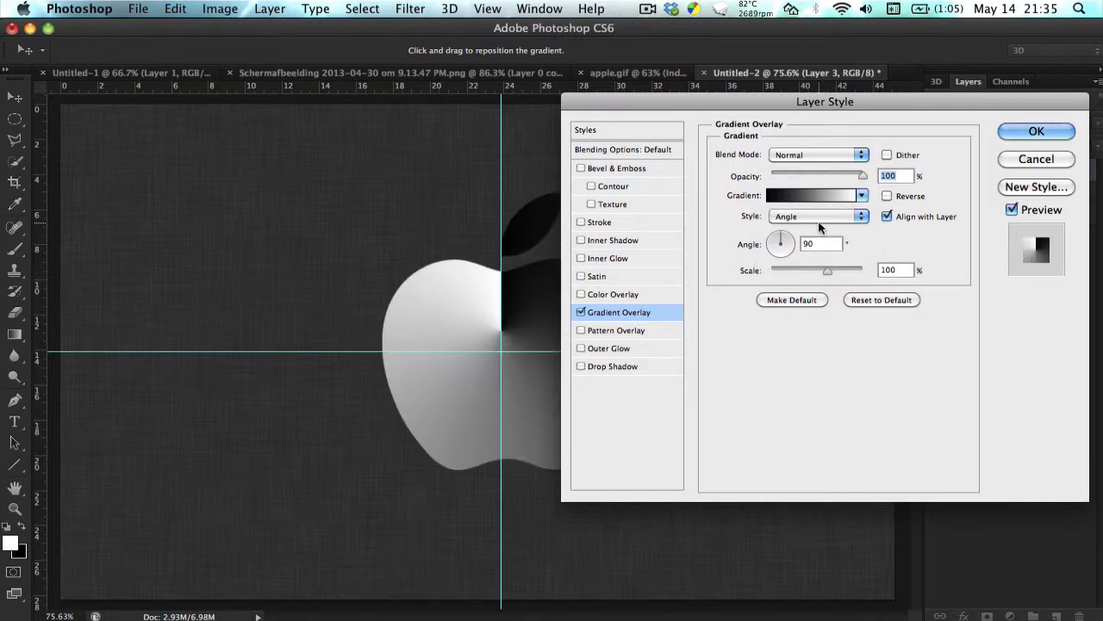
click(842, 215)
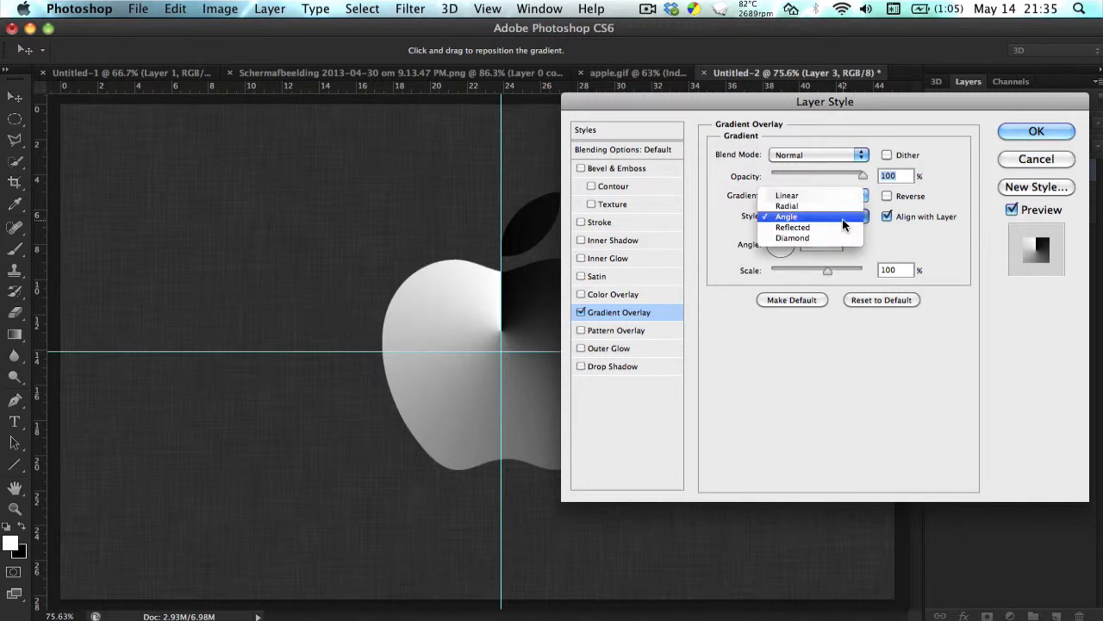
click(805, 206)
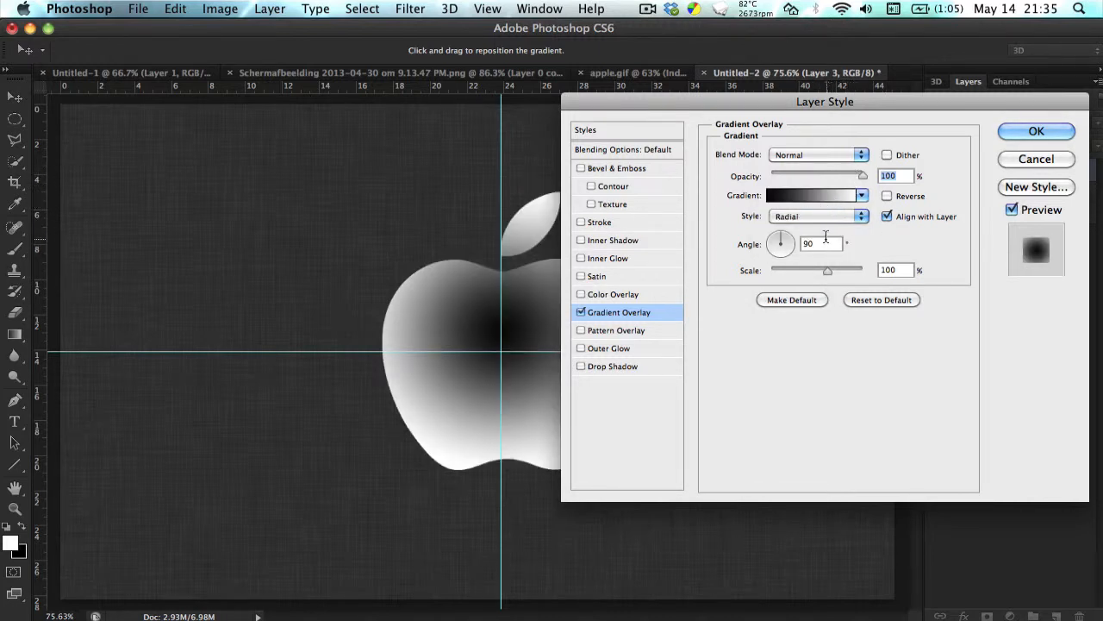
Edit the overlay's gradient and set the colour of its starting stop at 0% to light grey e3e3e3.
click(800, 192)
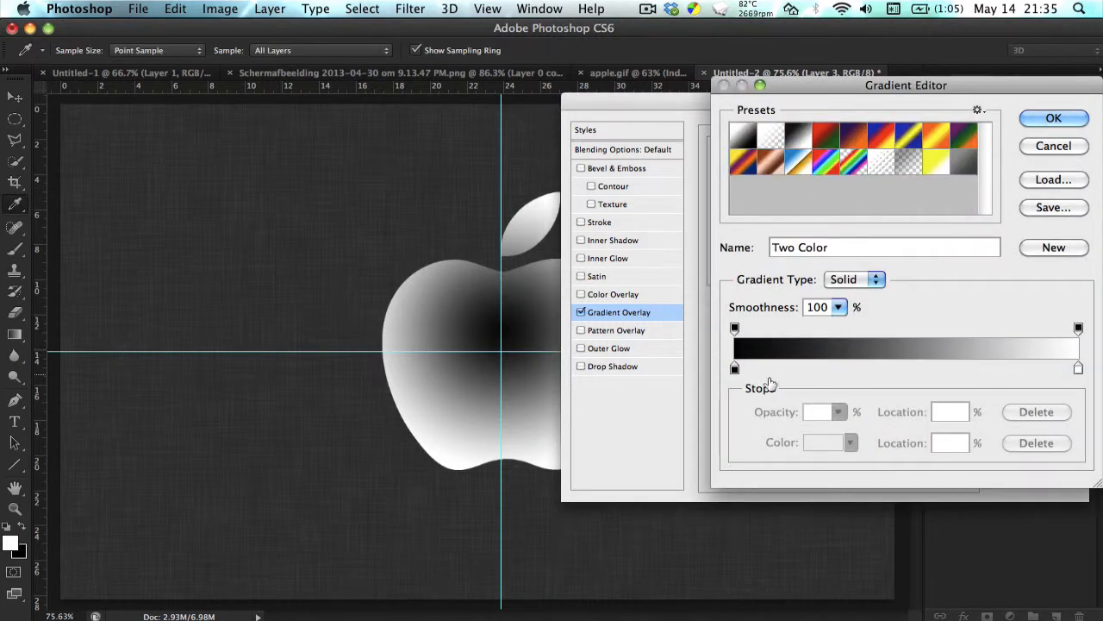
click(734, 368)
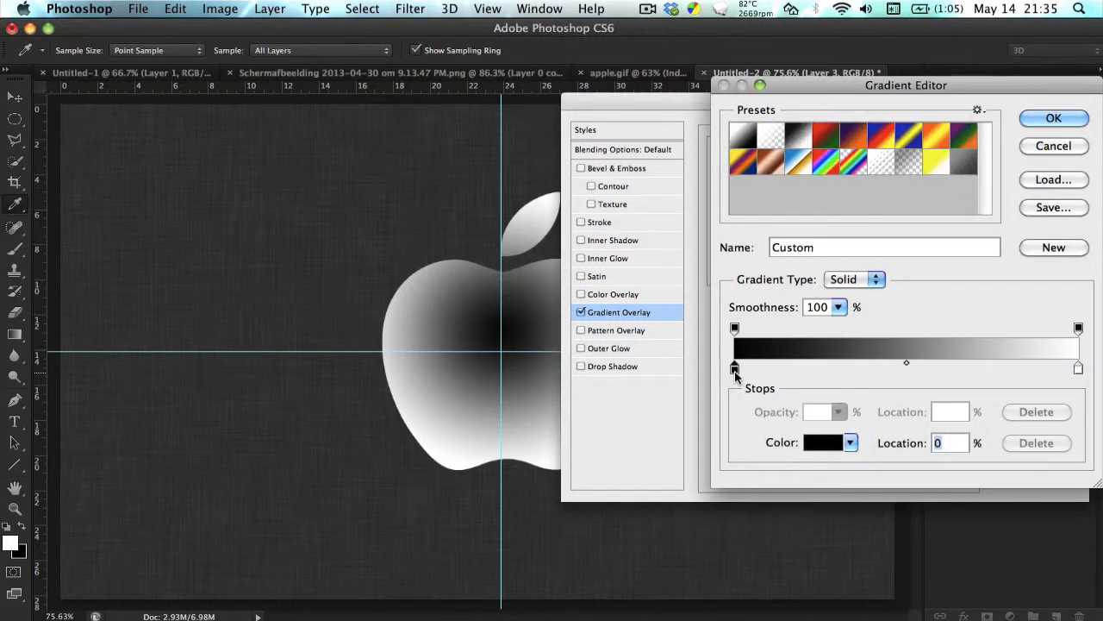
click(819, 443)
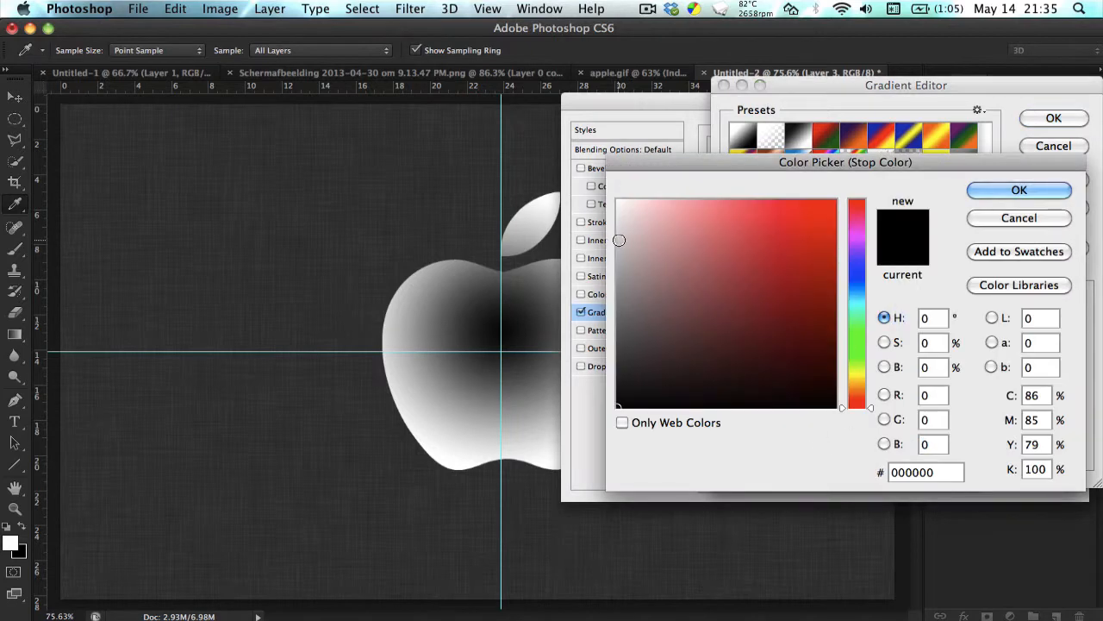
click(616, 224)
click(617, 221)
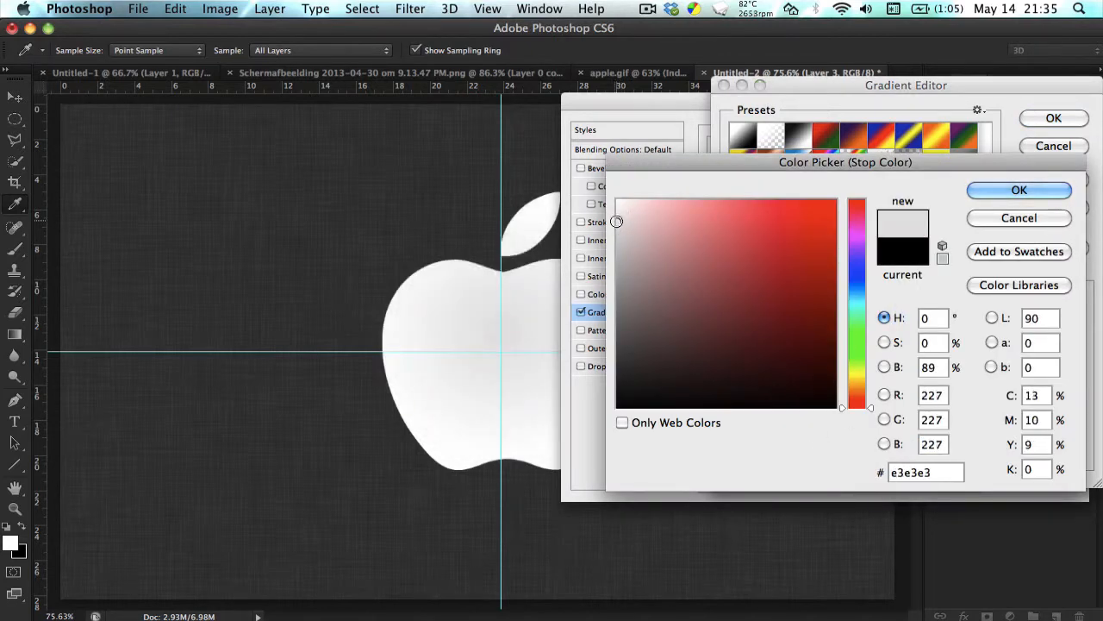
click(1015, 190)
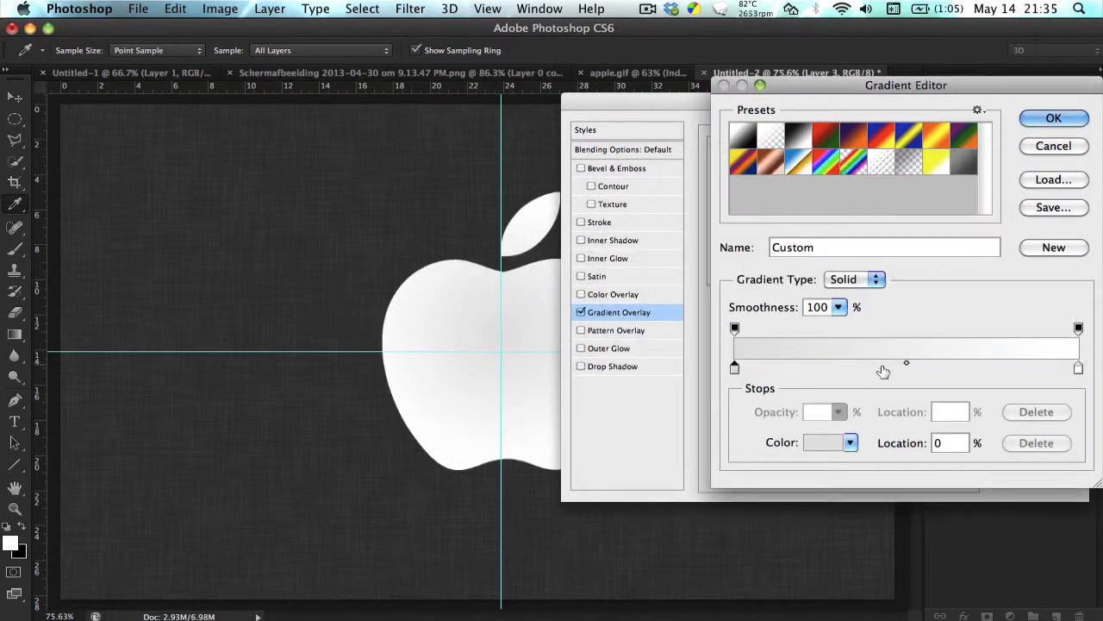
Set the colour of the gradient's end stop at 100% to light grey d6d6d6.
click(1078, 369)
click(829, 444)
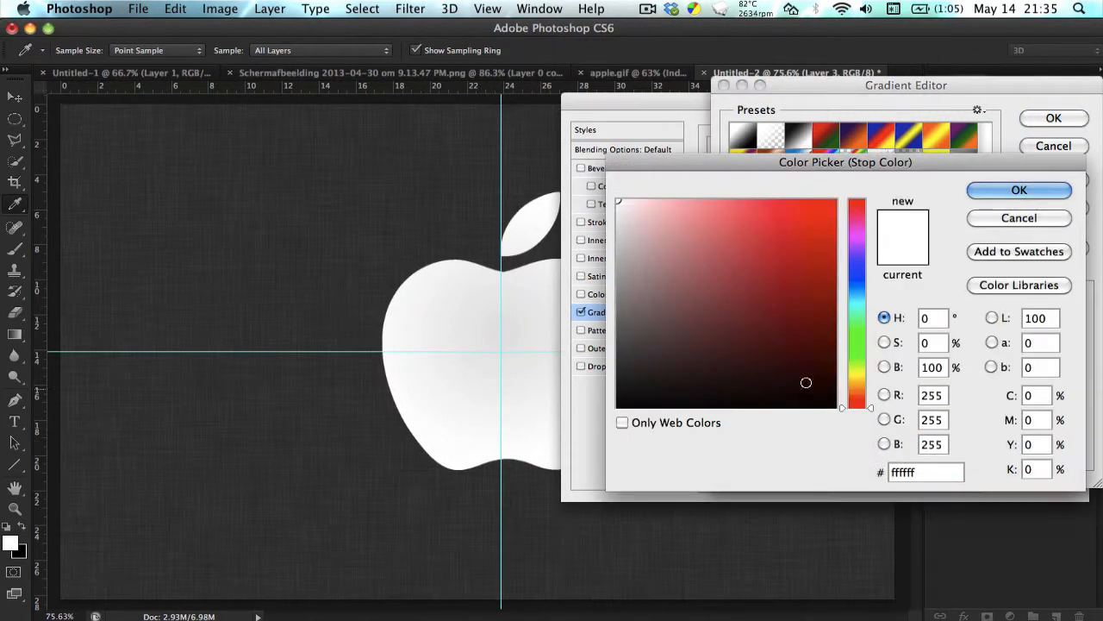
drag(626, 228, 617, 231)
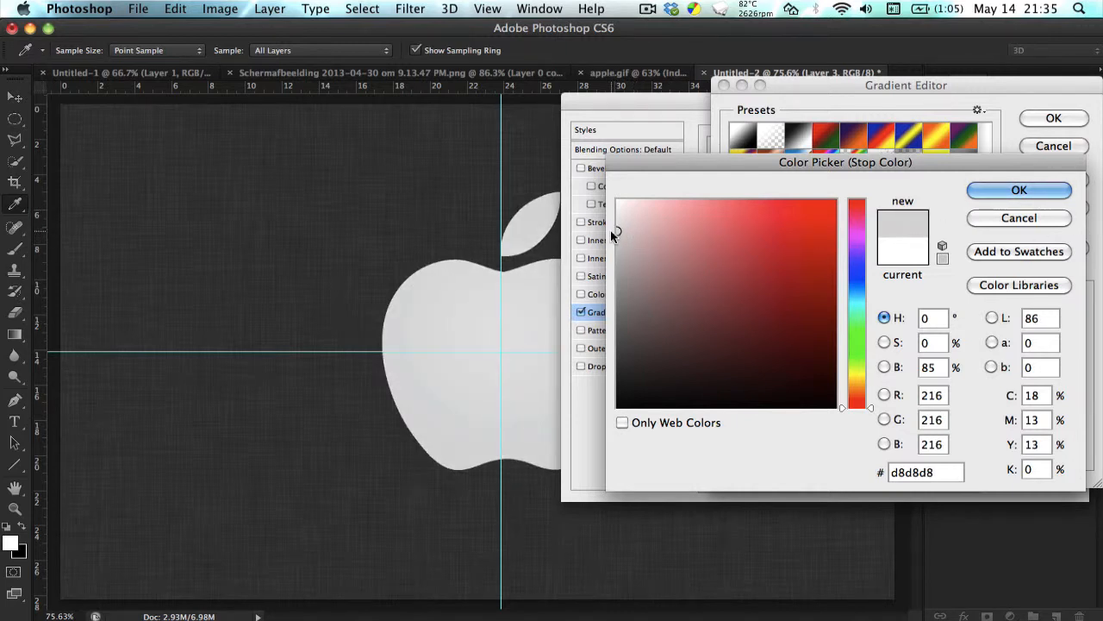
click(615, 233)
click(1018, 190)
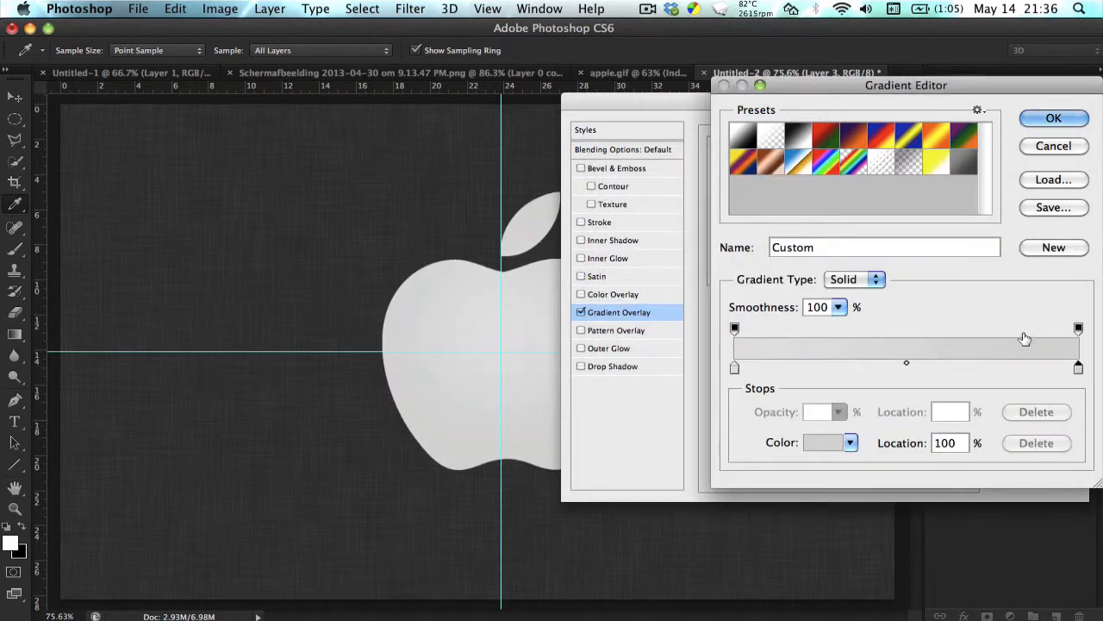
Add a gradient stop between the two ends, colour it dark grey 4f4f4f and place it at 82%.
click(947, 368)
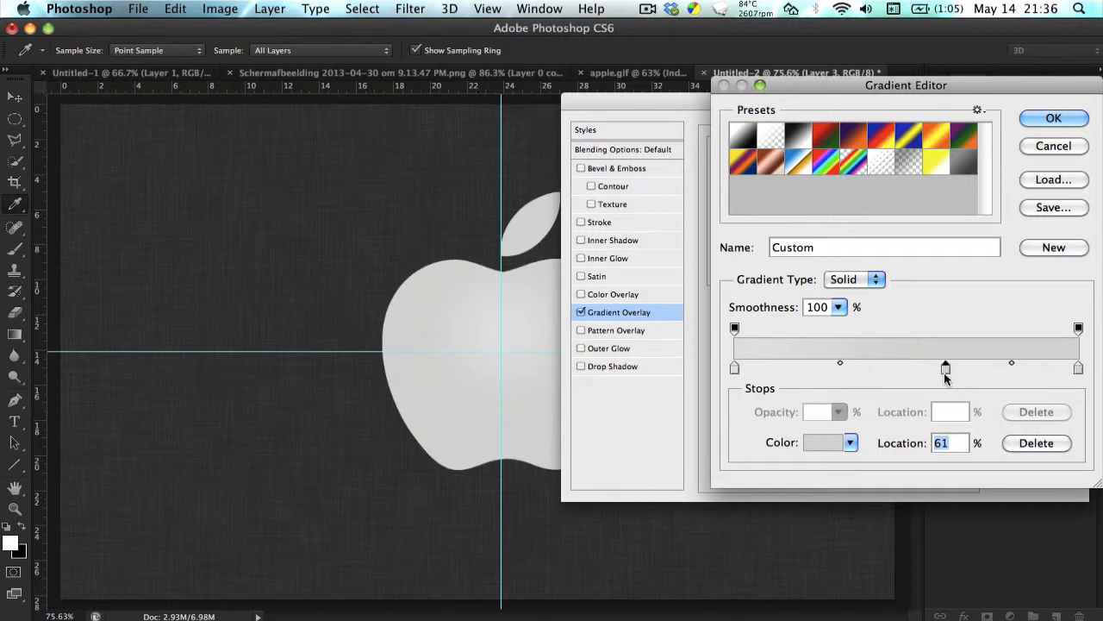
click(822, 442)
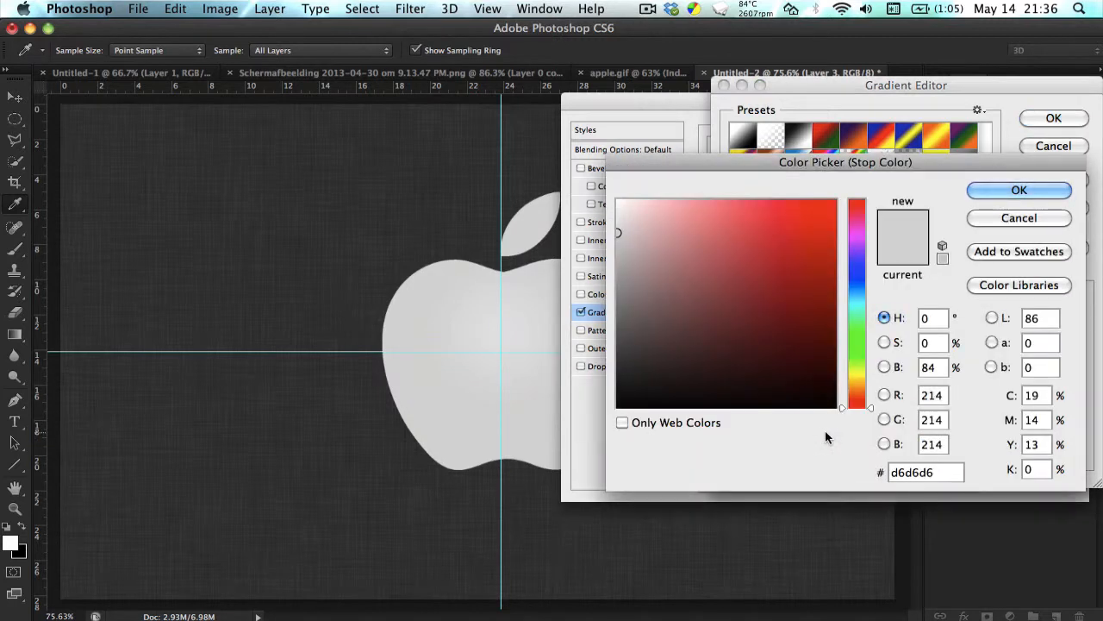
drag(617, 232, 617, 343)
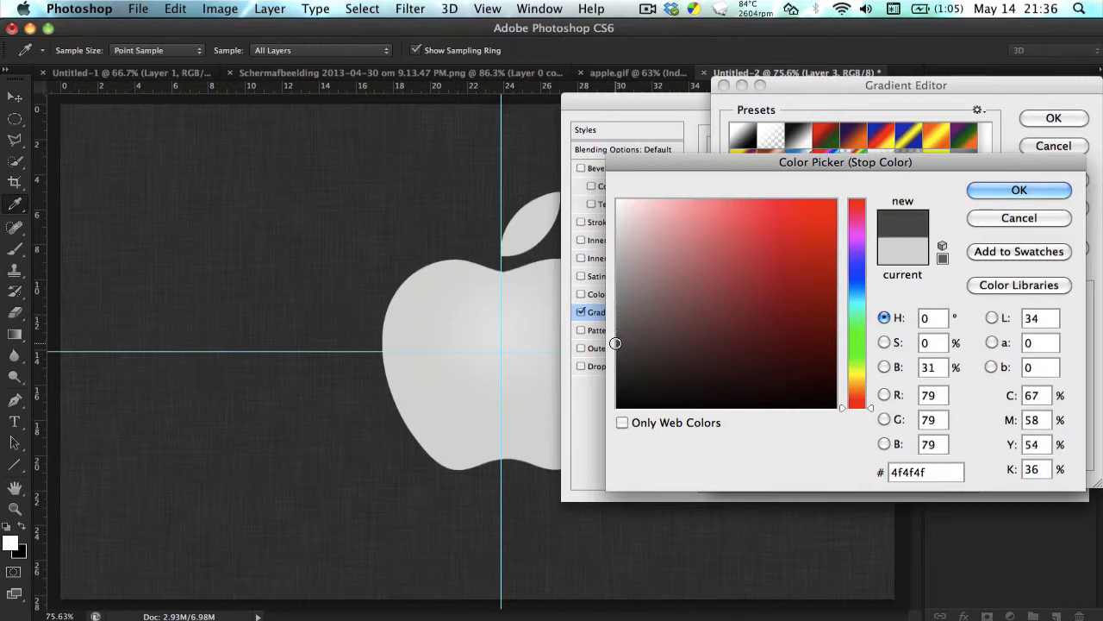
click(1015, 188)
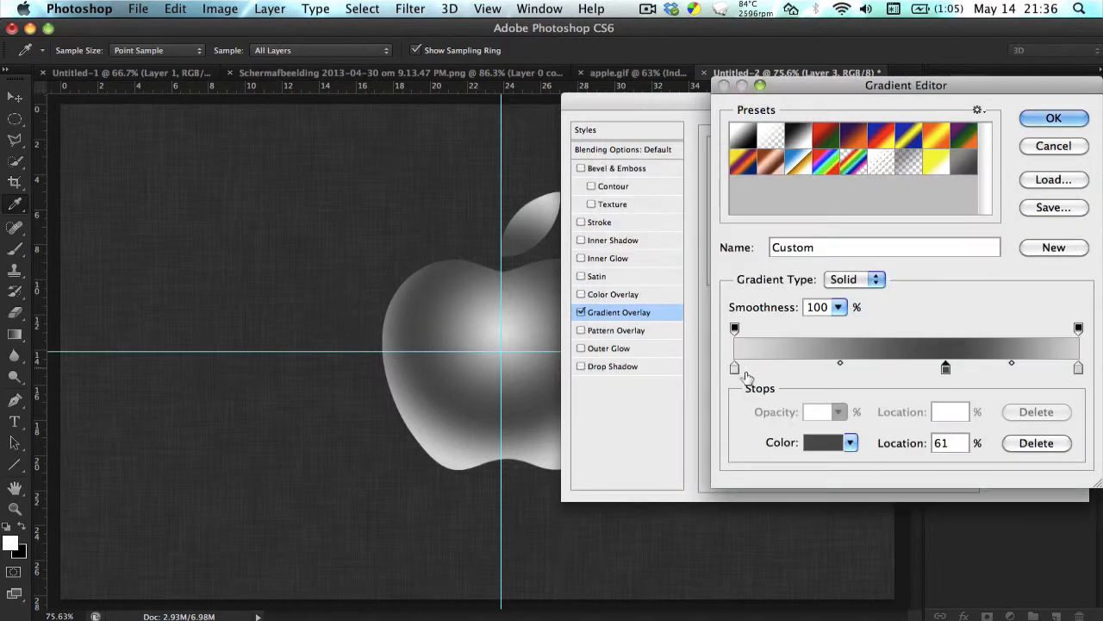
drag(946, 368, 1017, 369)
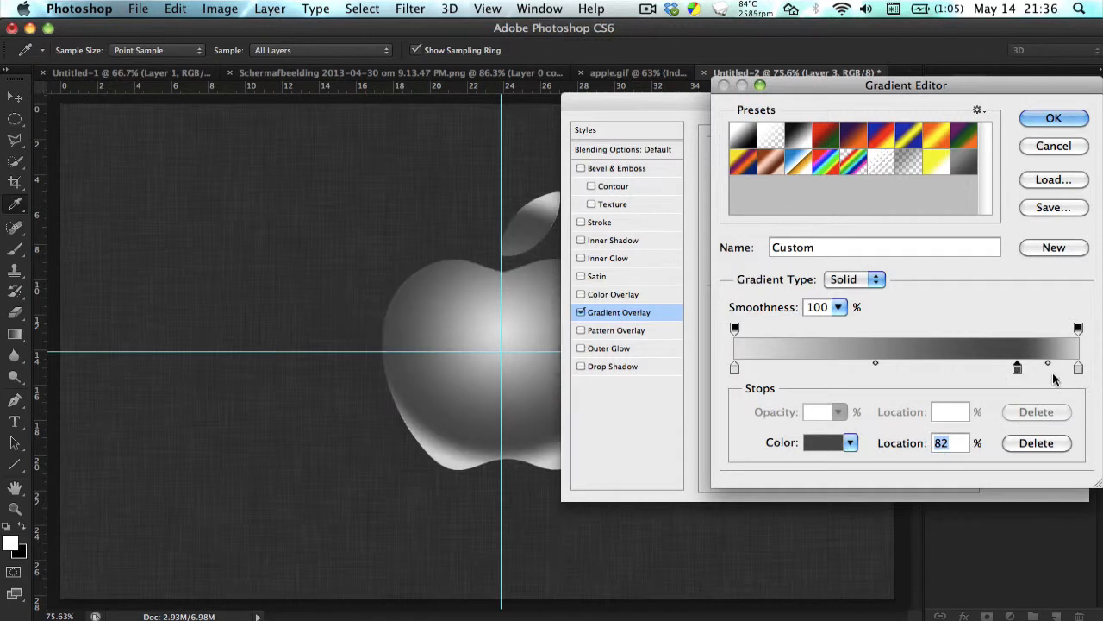
Add another gradient stop at 26% and colour it light grey cecece.
click(824, 369)
click(825, 443)
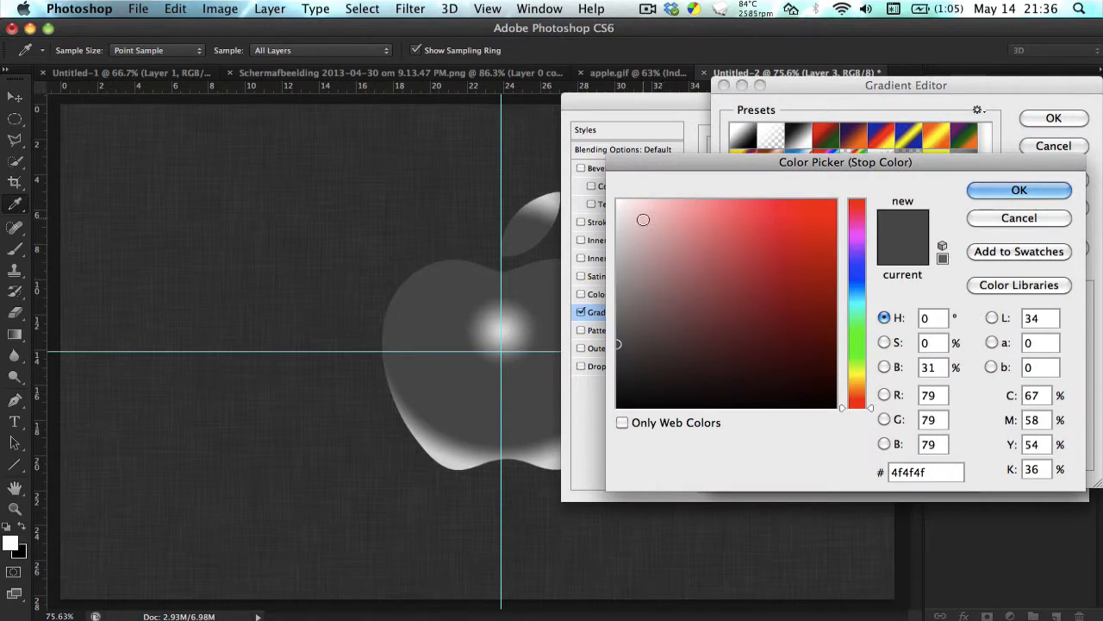
drag(623, 249, 617, 239)
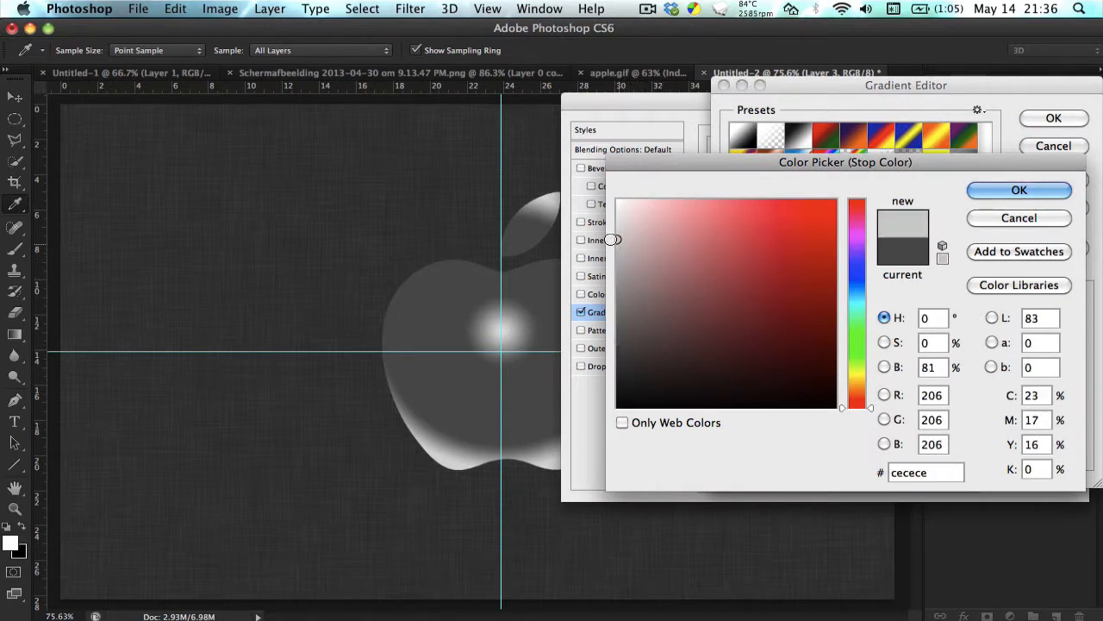
click(991, 193)
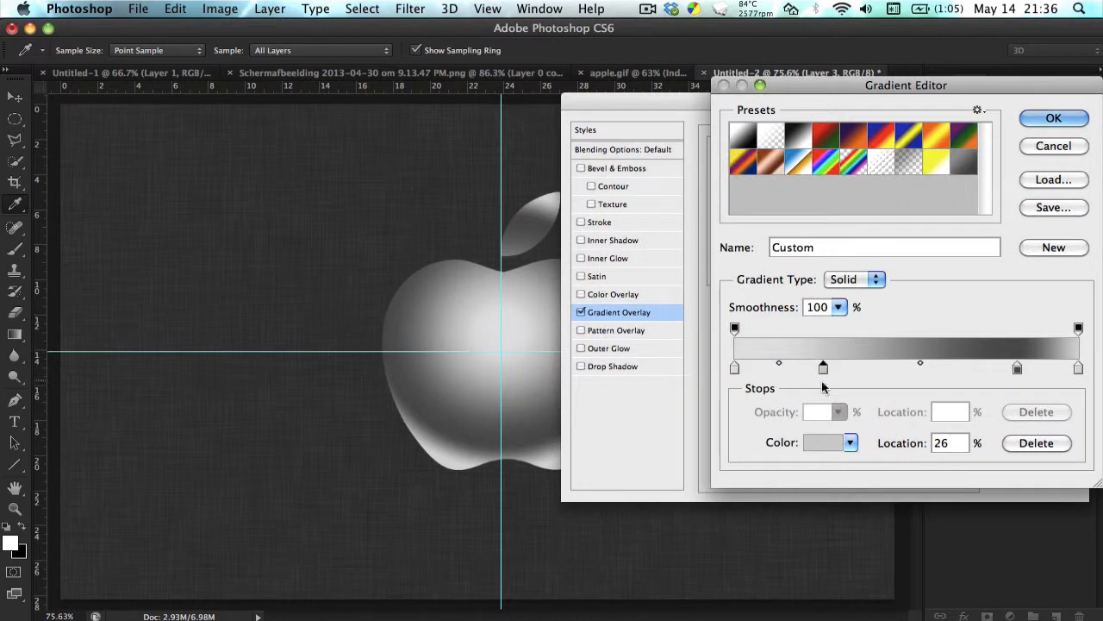
Move the dark grey gradient stop to 85% and place light grey stops close around it, the inner one at 59%.
drag(823, 371, 1032, 367)
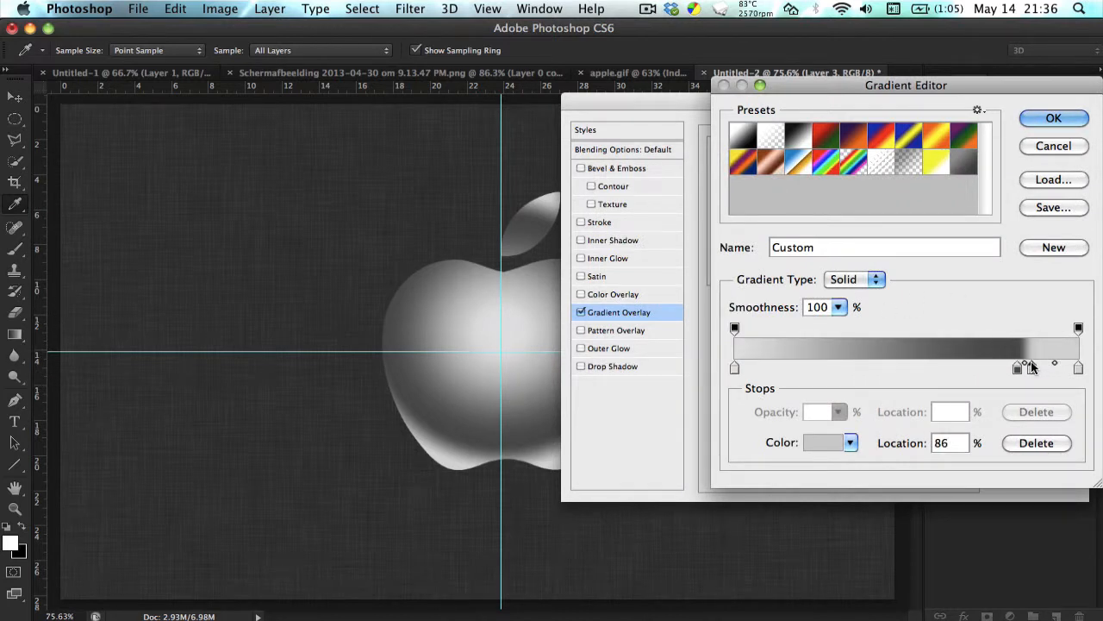
mouse_move(1032, 368)
mouse_down()
mouse_move(1042, 370)
mouse_move(1029, 371)
mouse_up()
text(59)
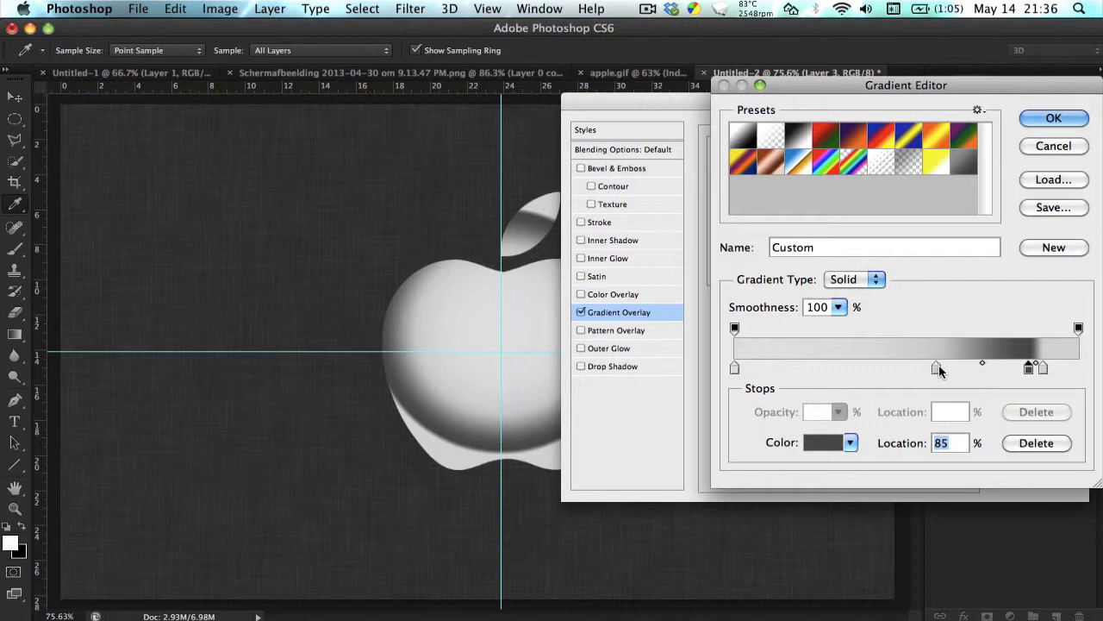
Recolour the gradient's inner light grey stop to mid grey 838383 and place it at 73%.
mouse_move(940, 371)
mouse_down()
mouse_move(972, 371)
mouse_move(958, 371)
mouse_up()
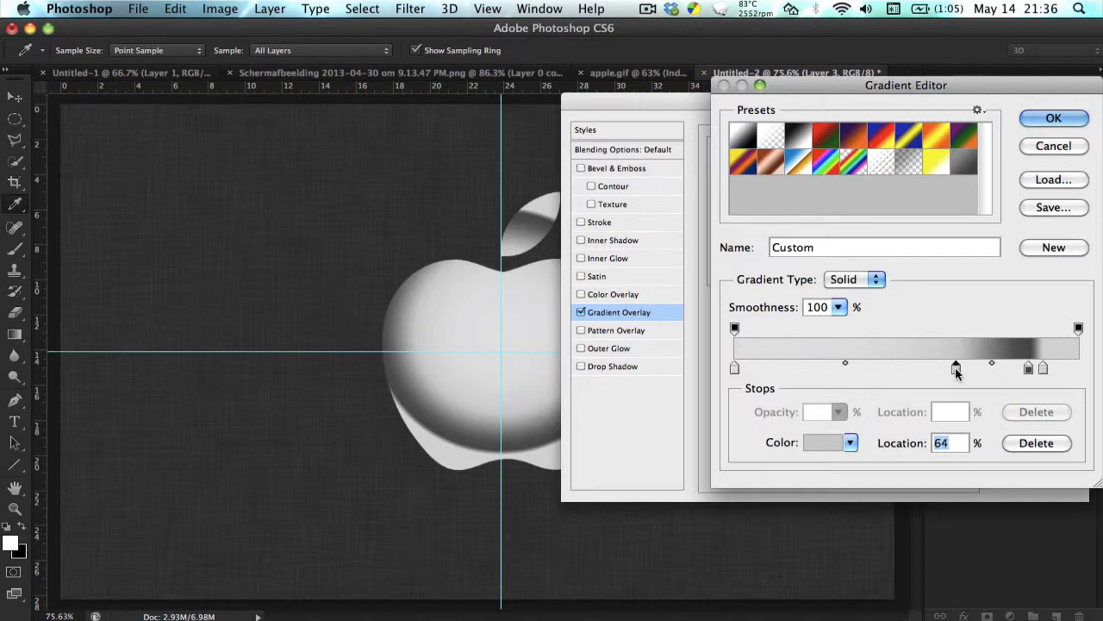
click(838, 443)
drag(629, 309, 608, 309)
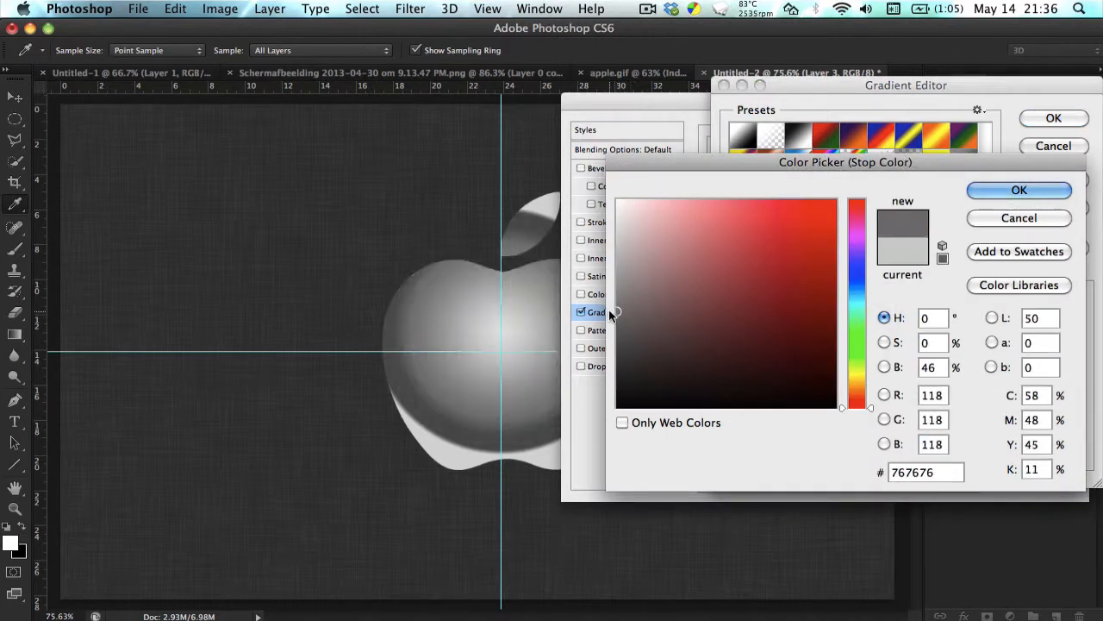
click(618, 308)
drag(618, 308, 617, 300)
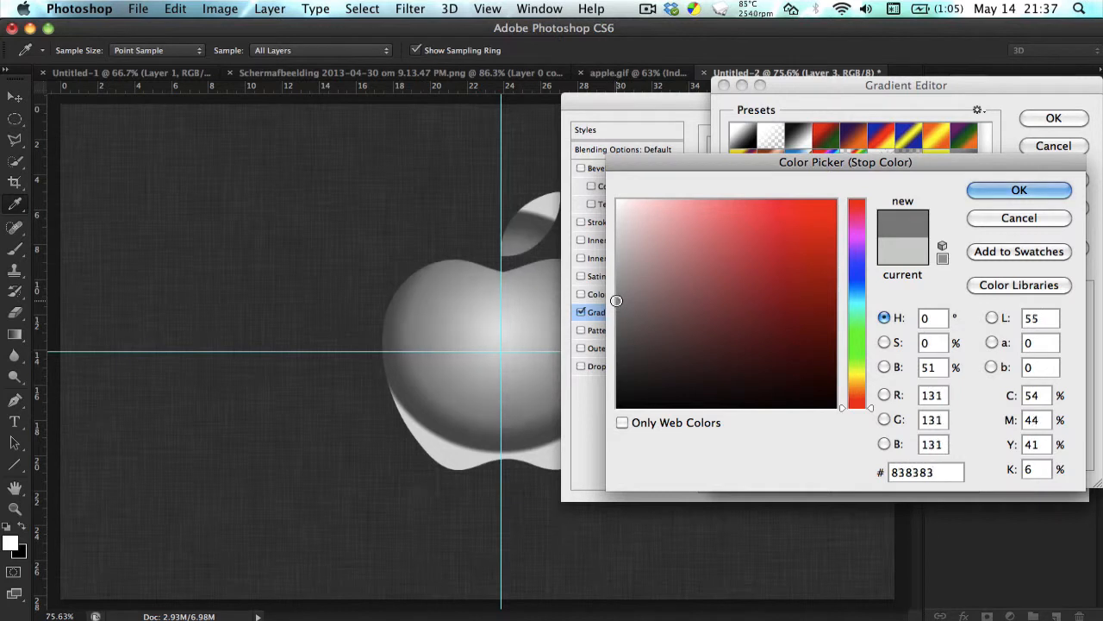
click(973, 188)
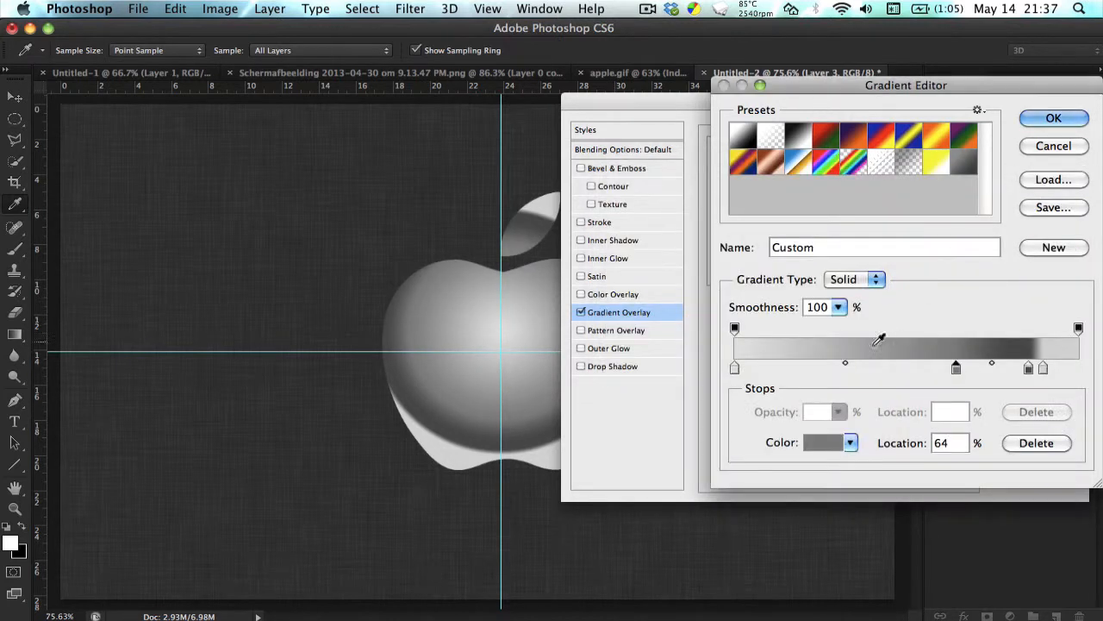
drag(956, 371, 988, 373)
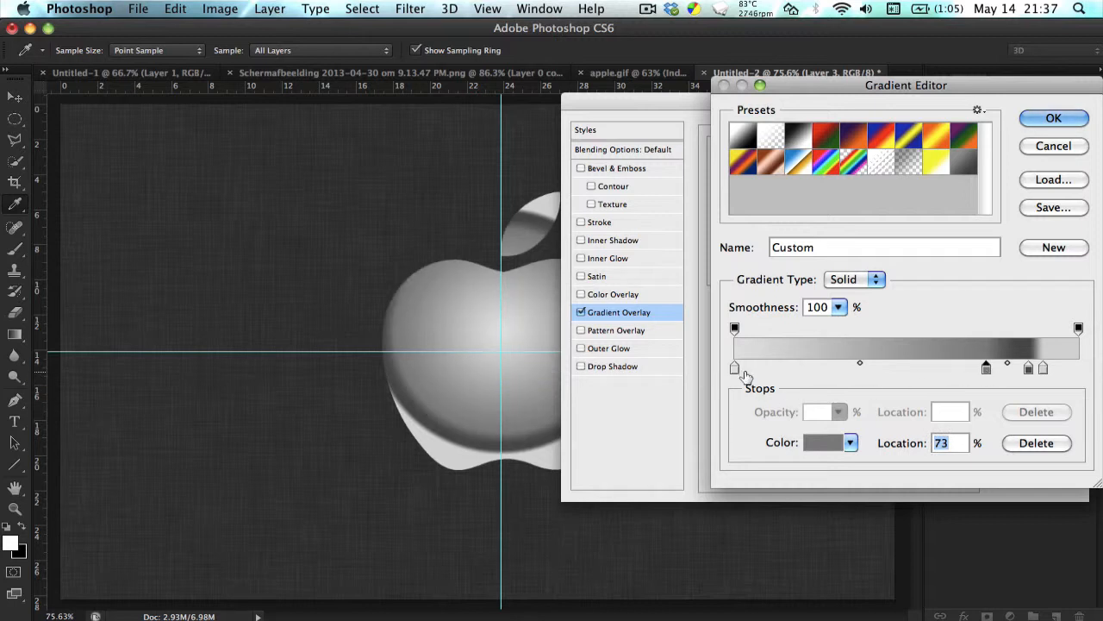
Move the light grey start stop inward to about the middle of the gradient and accept the gradient.
click(786, 370)
drag(786, 371, 912, 370)
click(1054, 118)
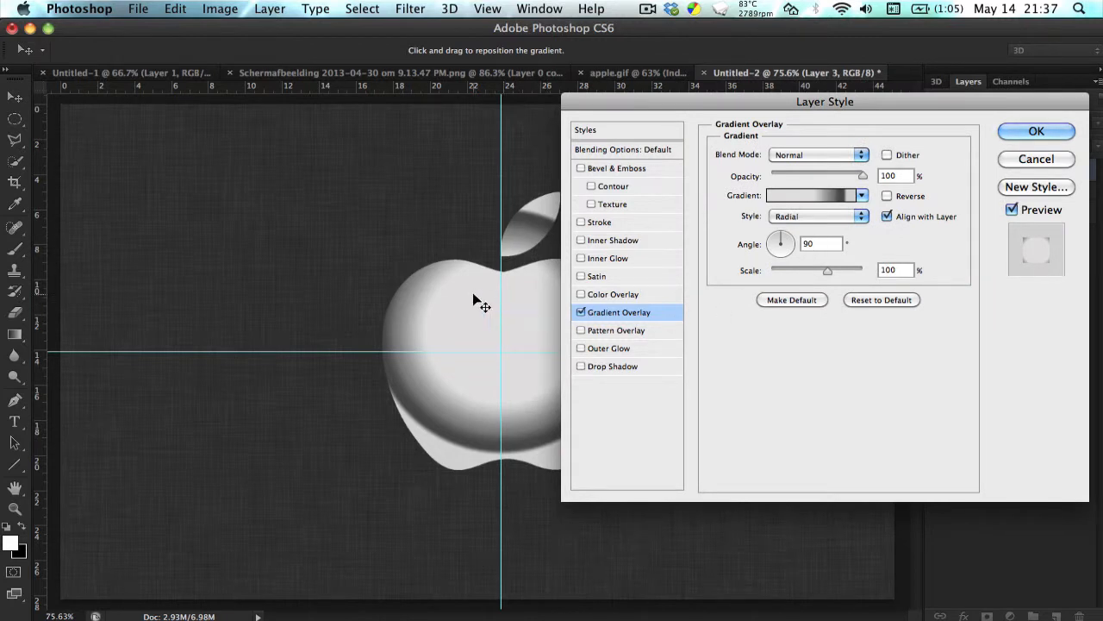
Set the gradient overlay's scale to 150% and shift the radial gradient's centre down to the apple's lower right.
drag(480, 303, 556, 370)
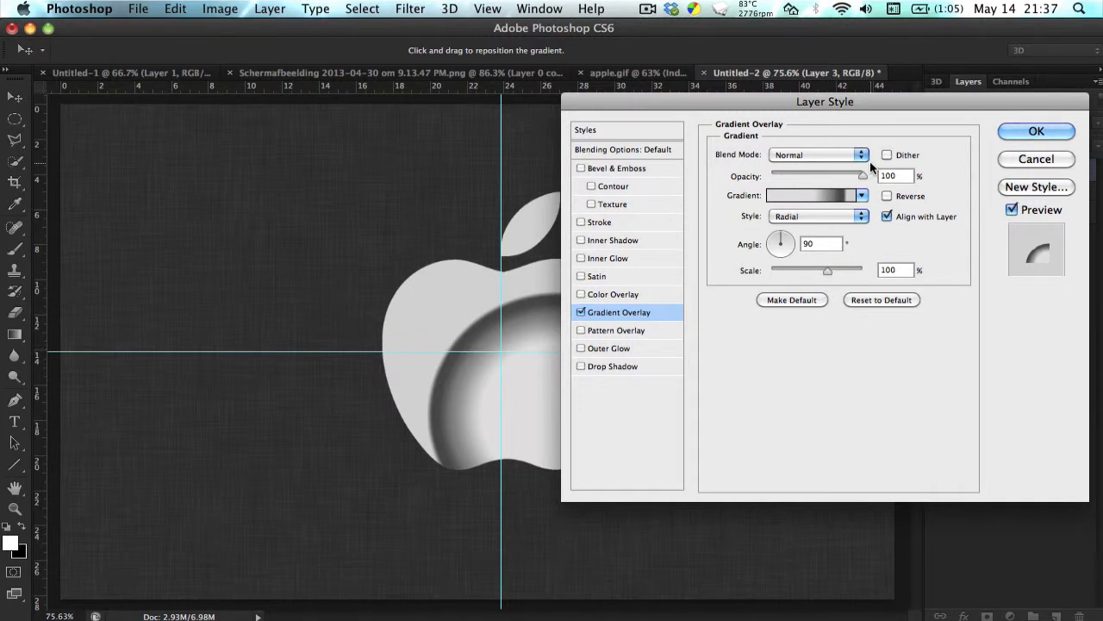
drag(829, 270, 996, 262)
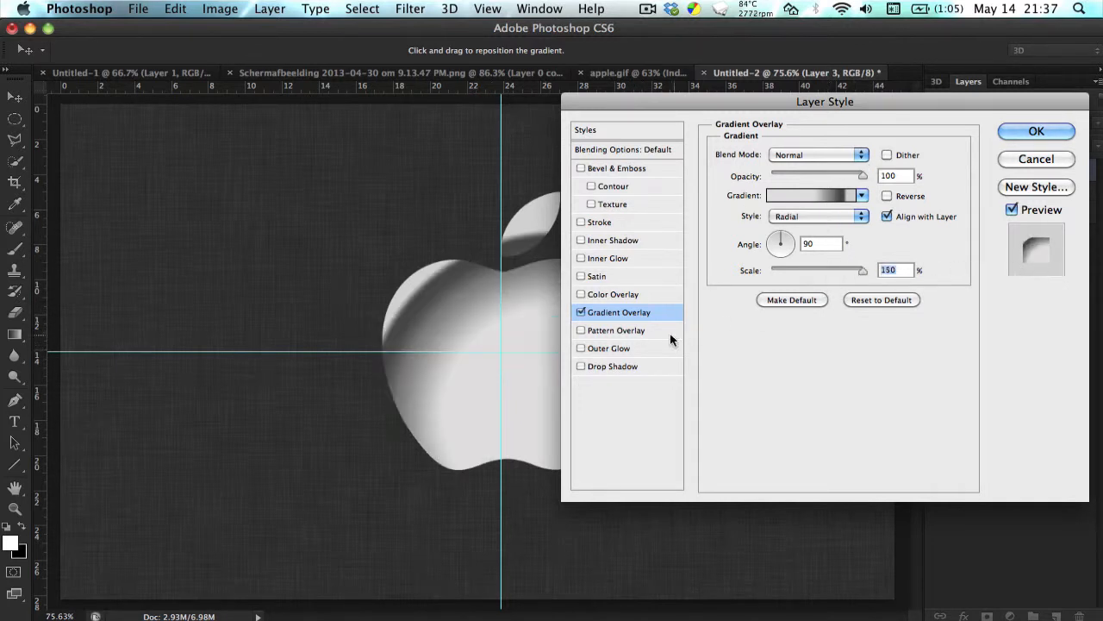
drag(529, 299, 555, 355)
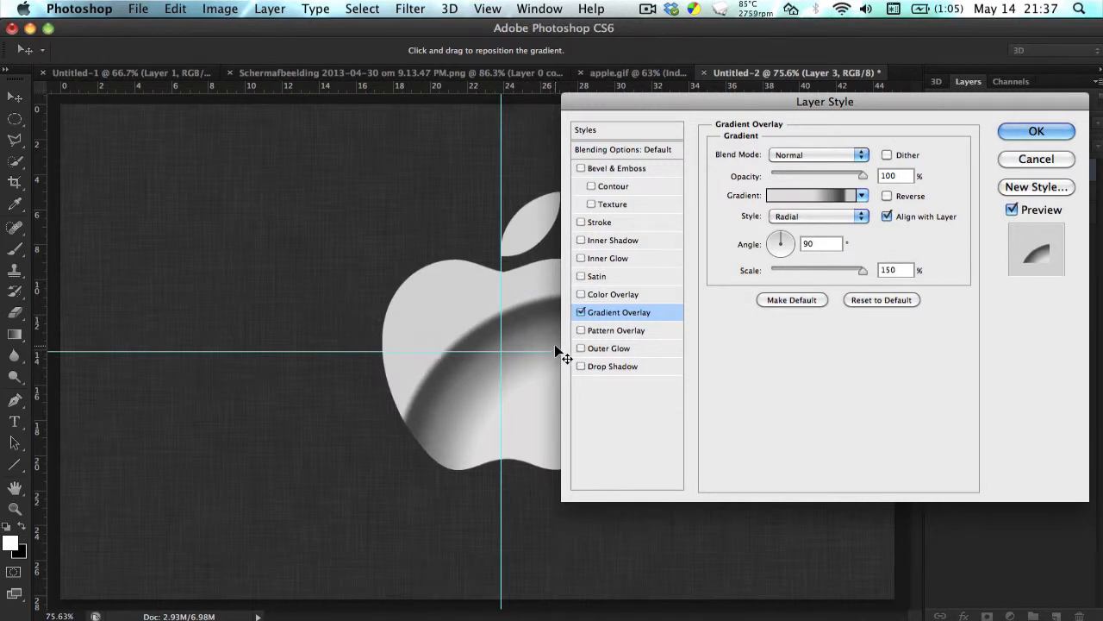
Try to set the gradient overlay's scale to 200%.
double_click(902, 269)
text(200)
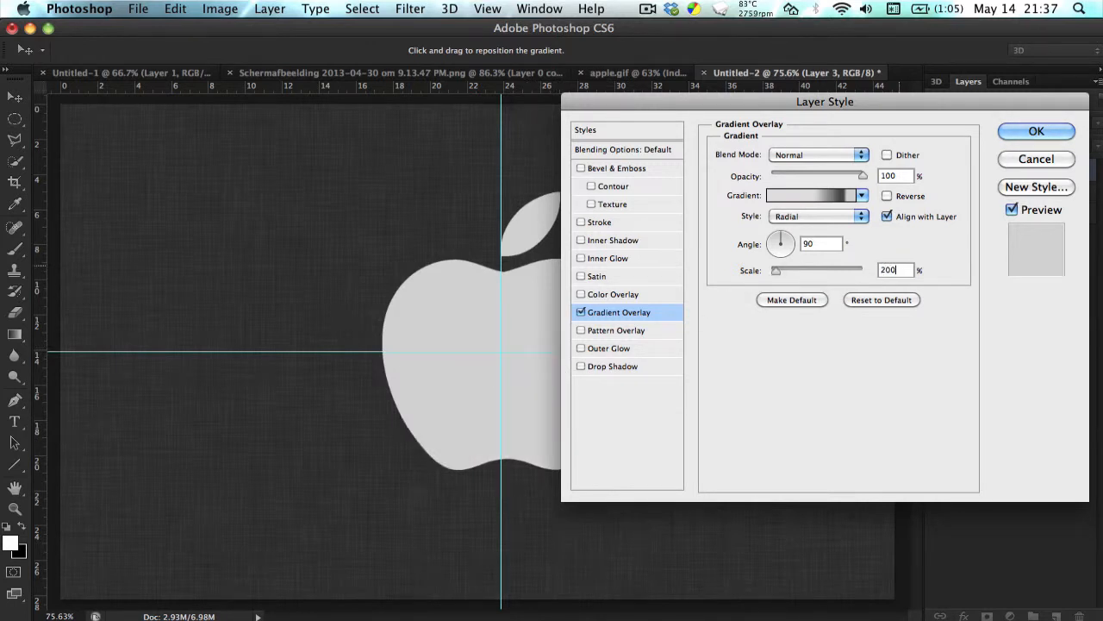
key(Return)
click(665, 238)
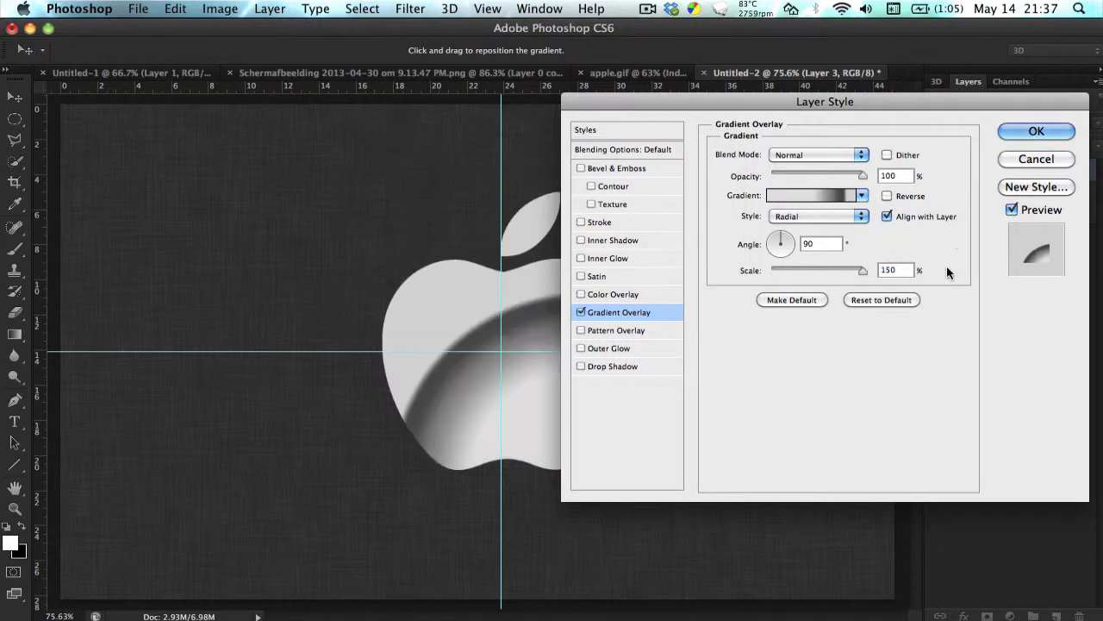
Fine-tune the gradient's position on the apple, applying the layer style and reopening its Gradient Overlay settings for another nudge.
drag(513, 353, 499, 354)
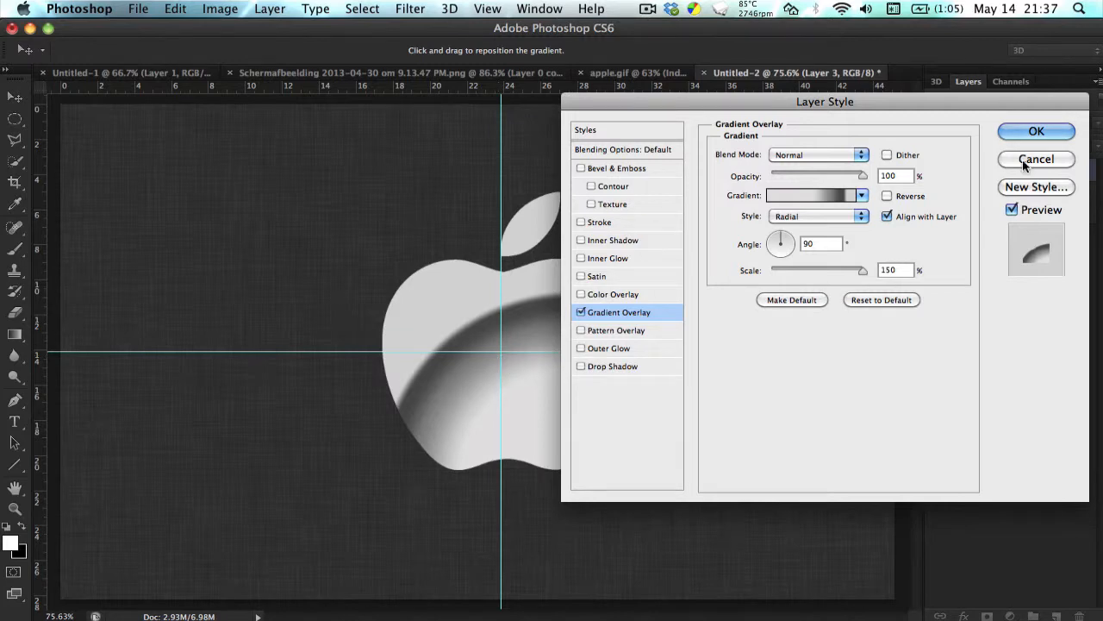
click(1031, 131)
drag(532, 379, 535, 377)
double_click(1078, 174)
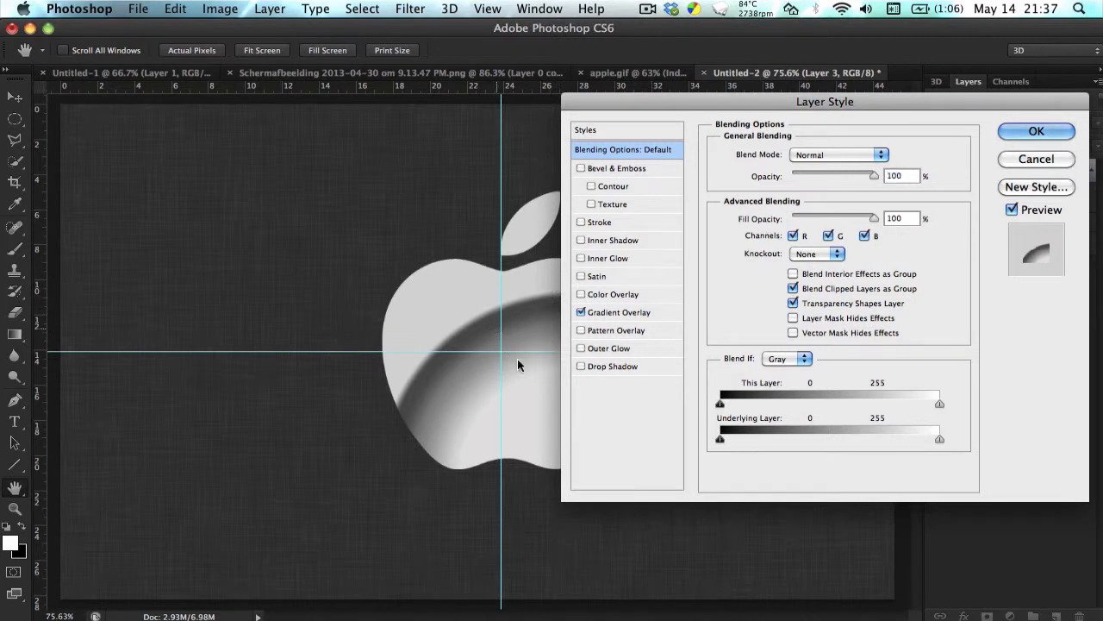
click(626, 312)
drag(465, 337, 476, 335)
Move the gradient's outer light grey stop to 88% and the mid grey stop slightly outward, then nudge the gradient on the apple.
click(838, 195)
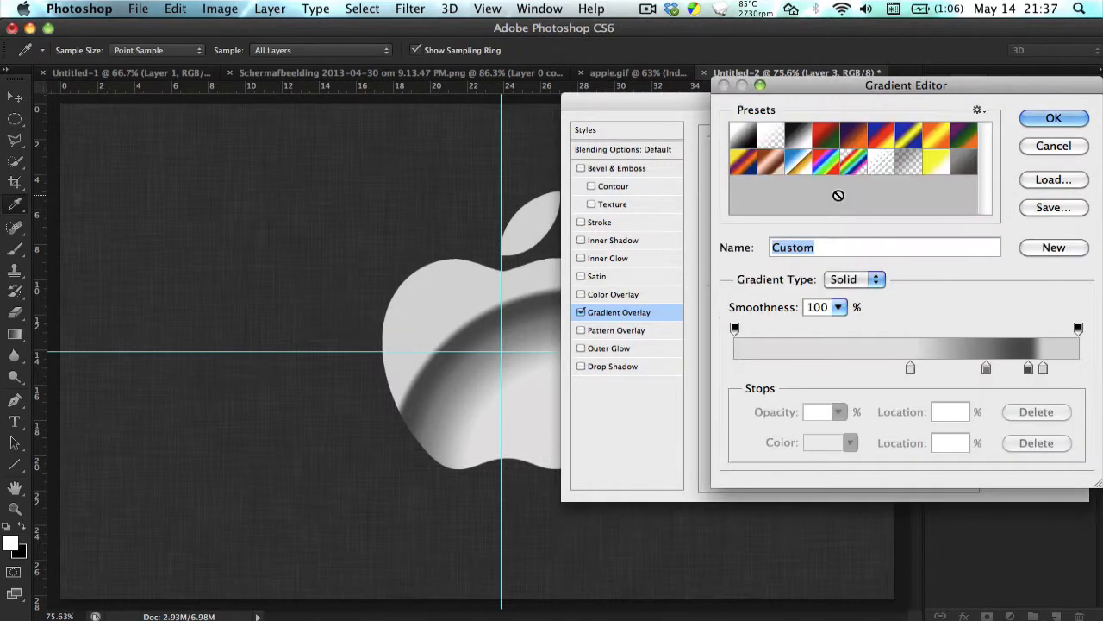
click(1042, 369)
drag(1044, 371, 1035, 370)
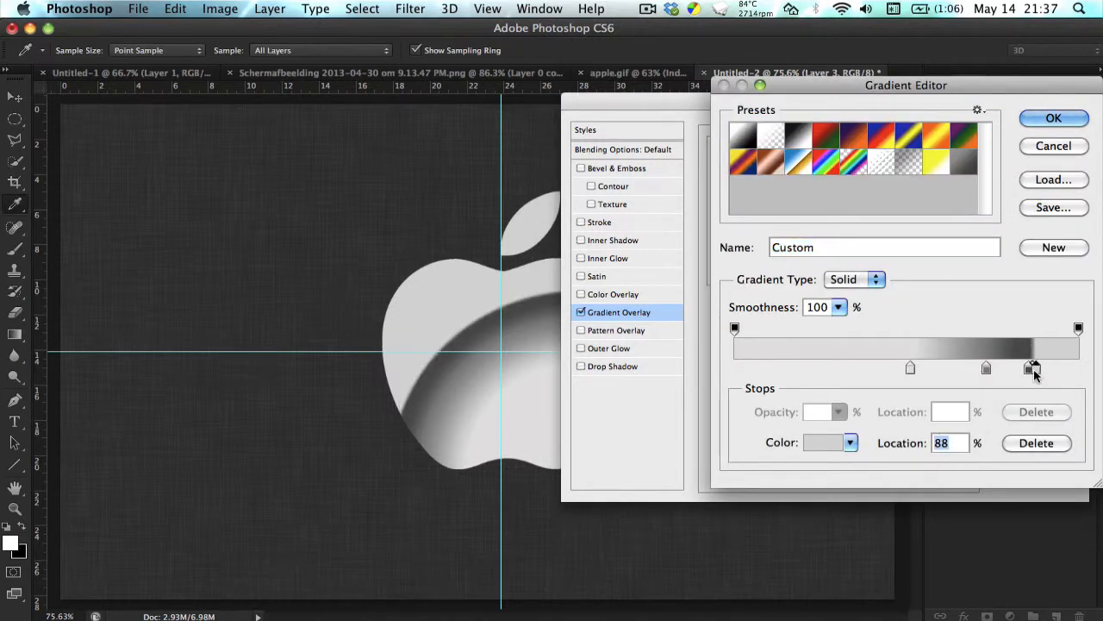
click(987, 369)
drag(987, 372, 991, 371)
click(1077, 119)
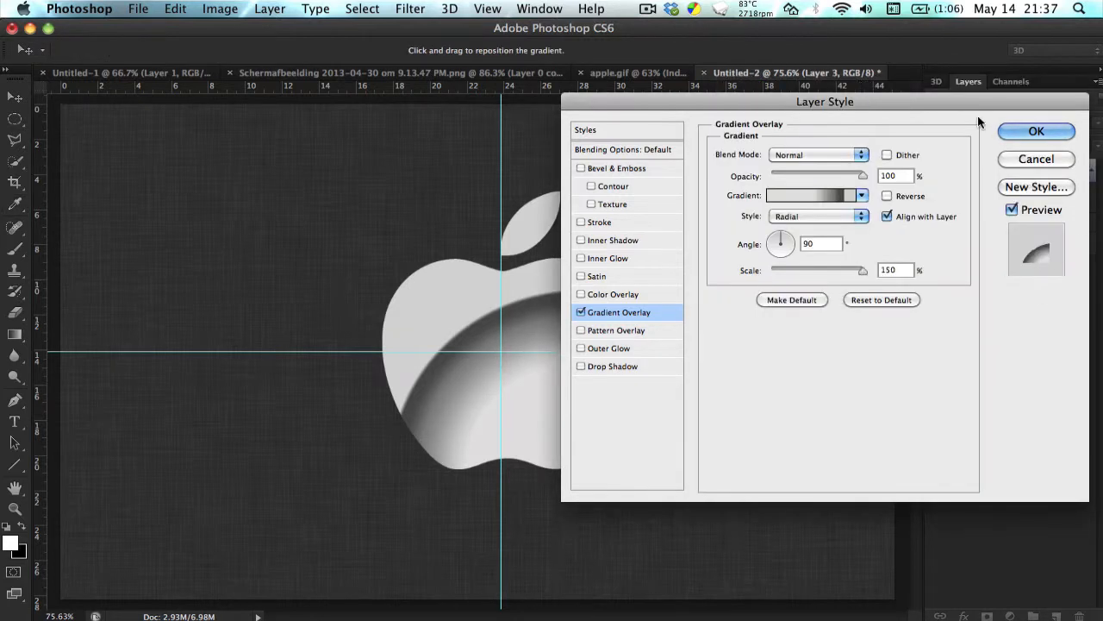
mouse_move(496, 344)
mouse_down()
mouse_move(502, 352)
mouse_move(490, 346)
mouse_up()
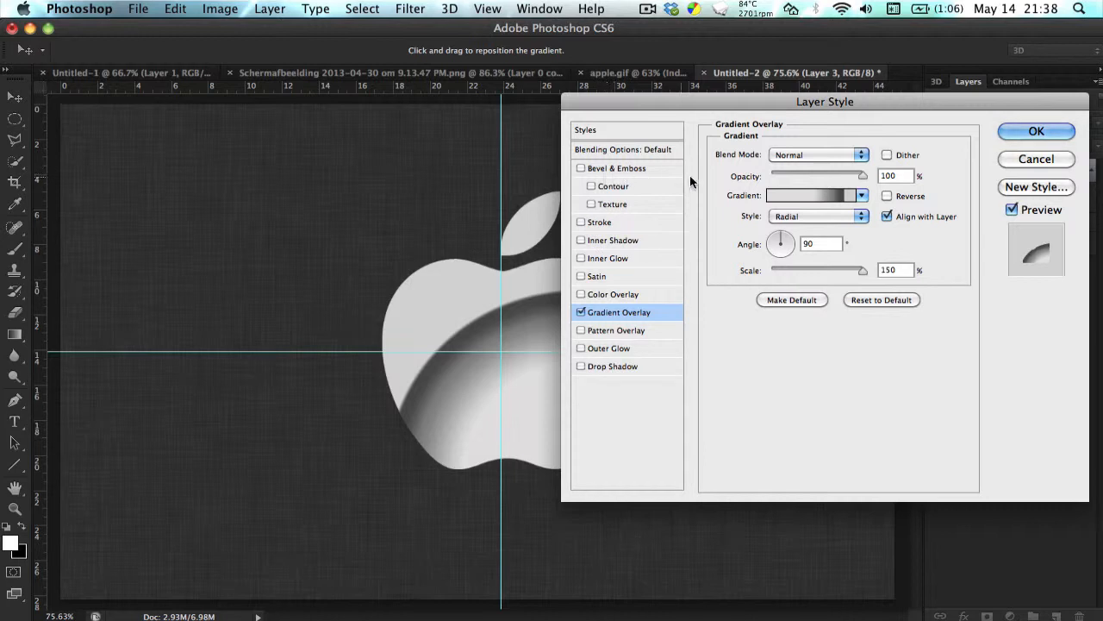
Enable Bevel & Emboss on the apple with the Inner Bevel style, Smooth technique and a depth of 157%.
click(622, 168)
click(854, 155)
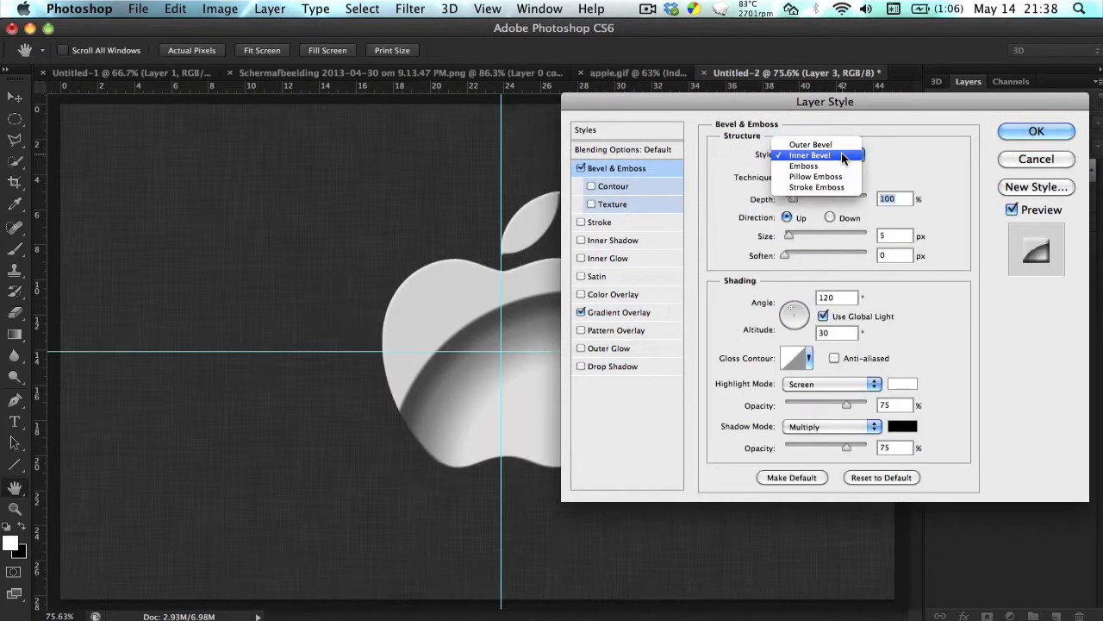
click(842, 170)
click(840, 178)
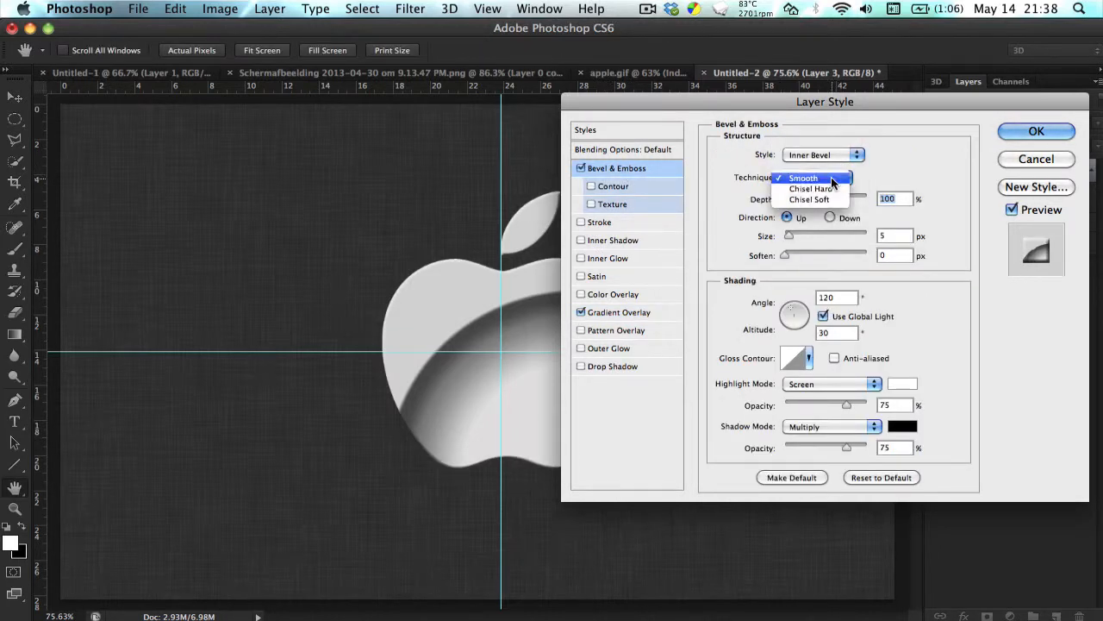
click(831, 179)
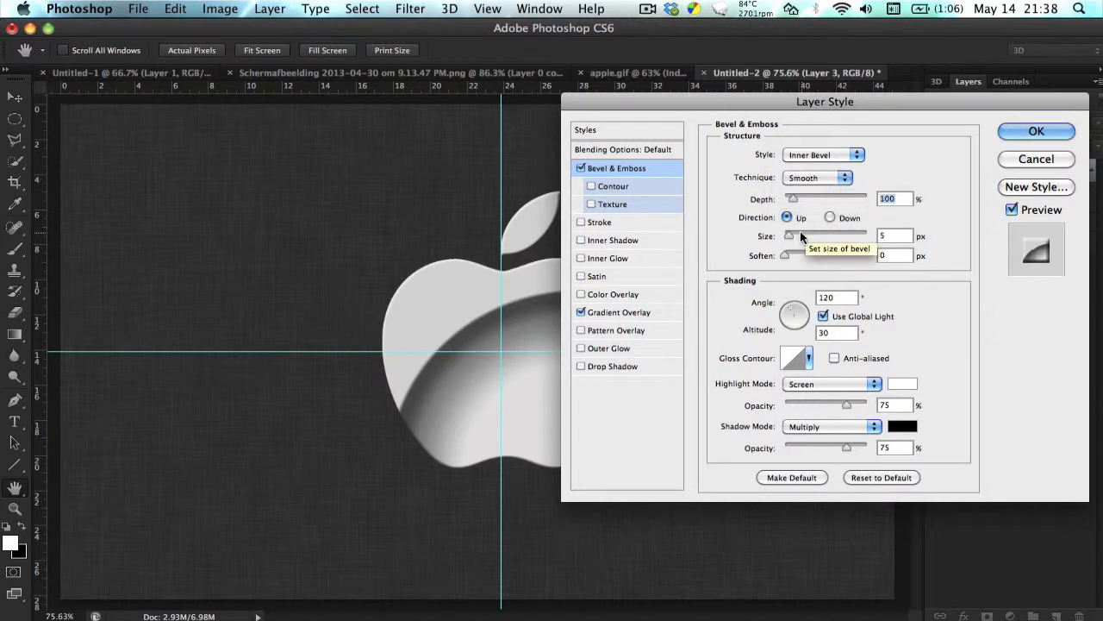
drag(792, 199, 797, 206)
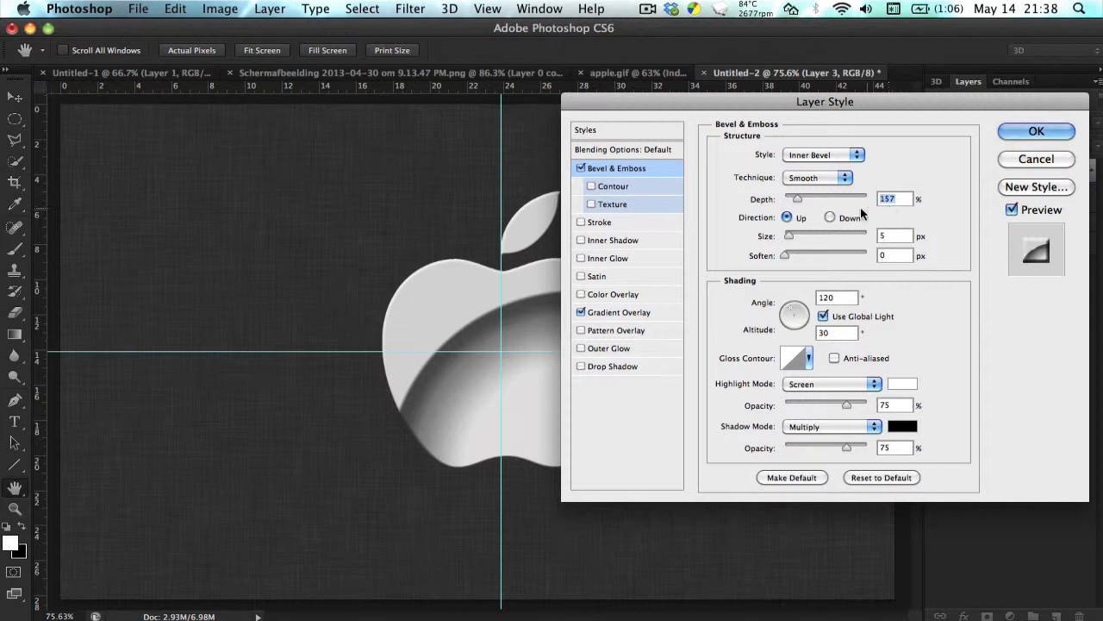
Set the bevel's direction to Down, its size to 3 px and its soften value to 2 px.
click(829, 218)
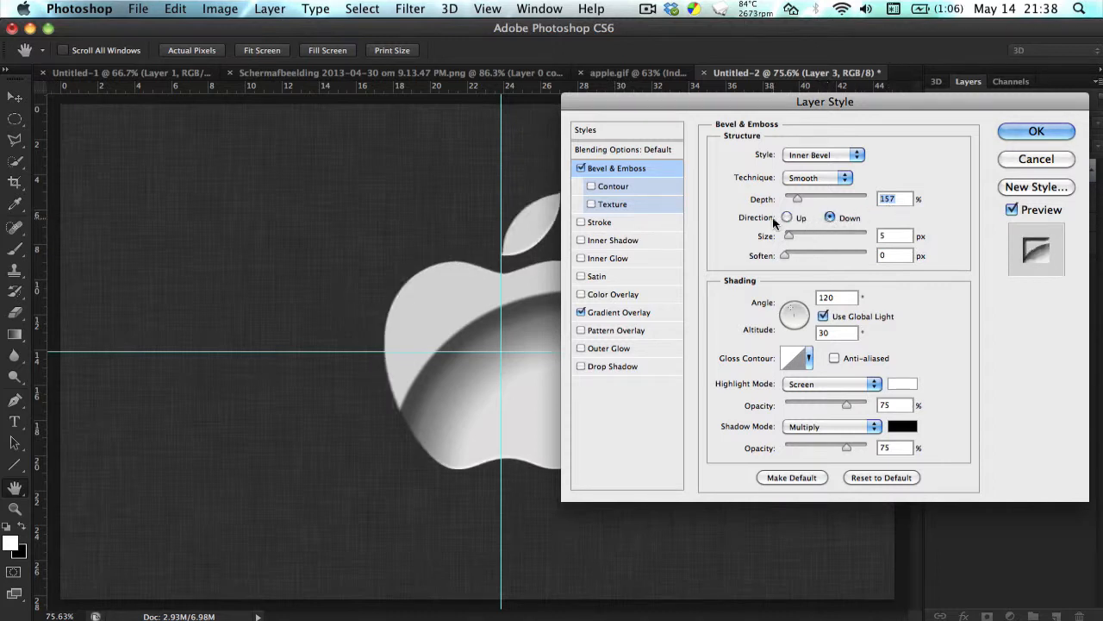
click(785, 218)
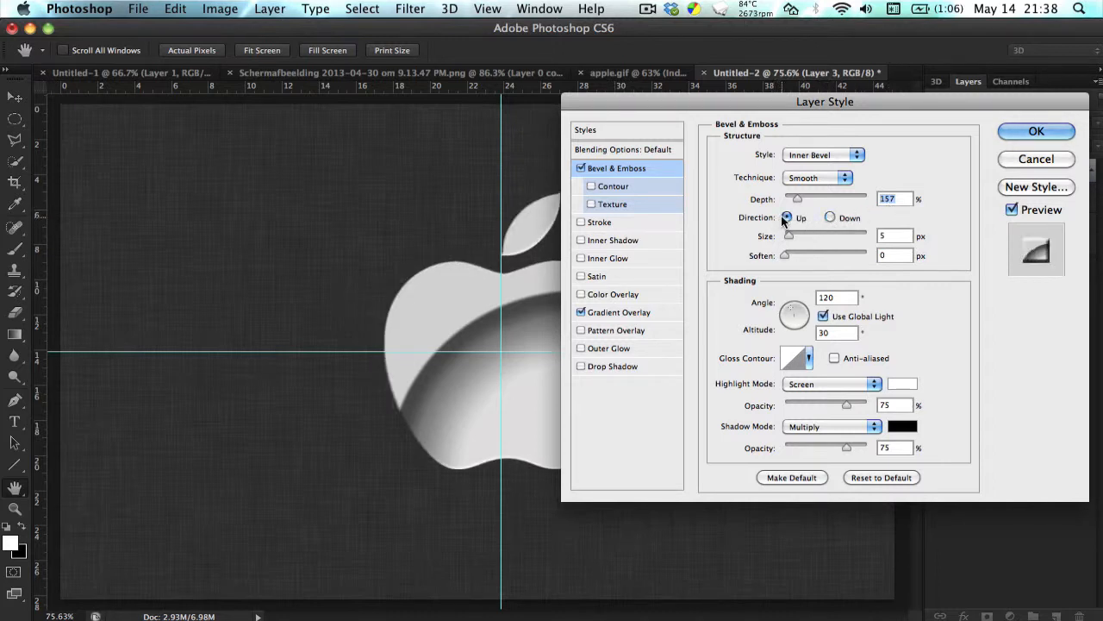
click(829, 218)
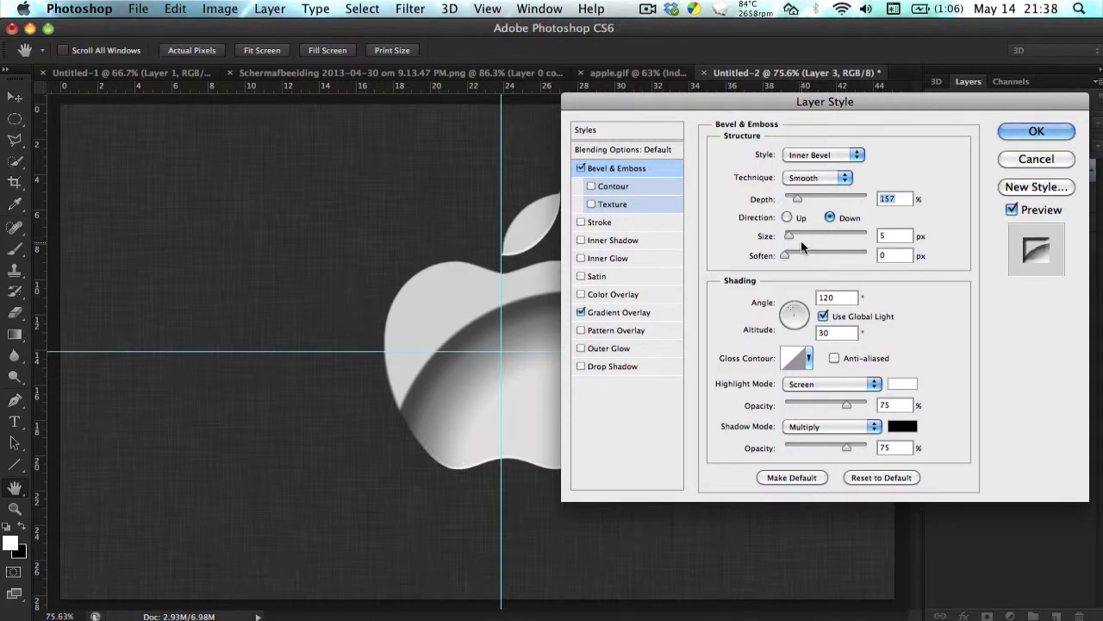
mouse_move(786, 236)
mouse_down()
mouse_move(824, 240)
mouse_move(787, 241)
mouse_move(791, 255)
mouse_up()
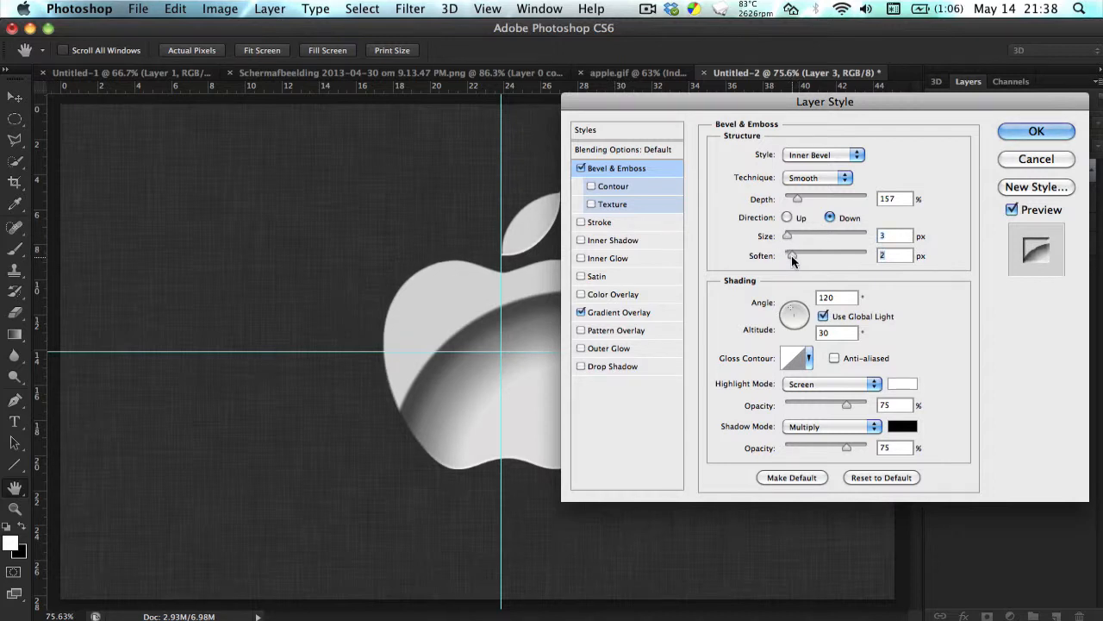
Set the bevel's light angle to -108° and its altitude to 42°.
drag(811, 104, 831, 82)
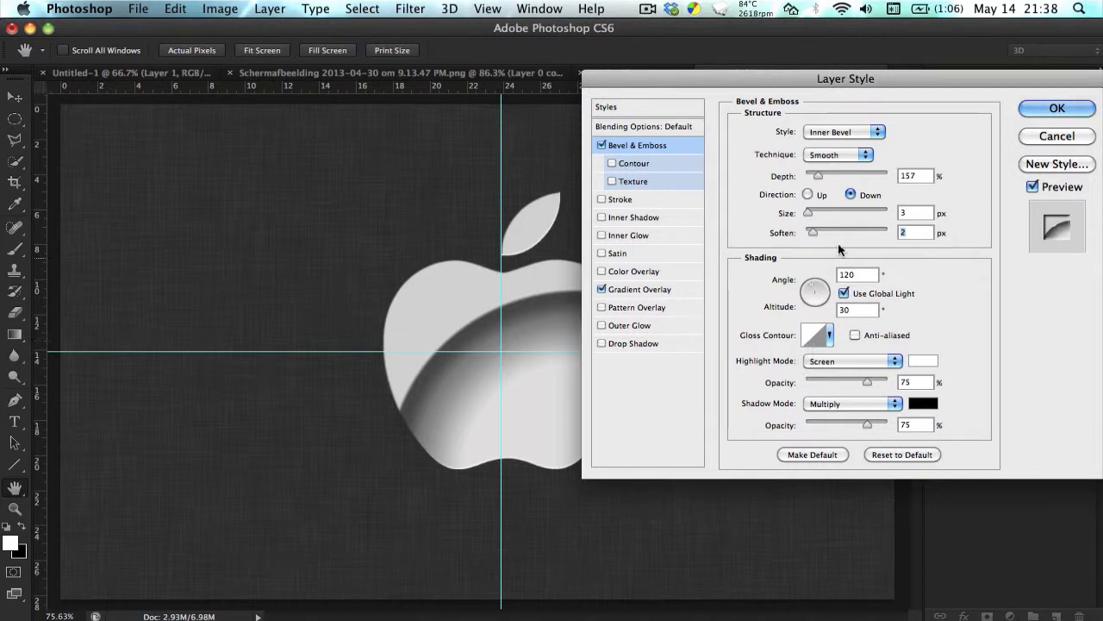
mouse_move(824, 288)
mouse_down()
mouse_move(806, 293)
mouse_move(811, 301)
mouse_up()
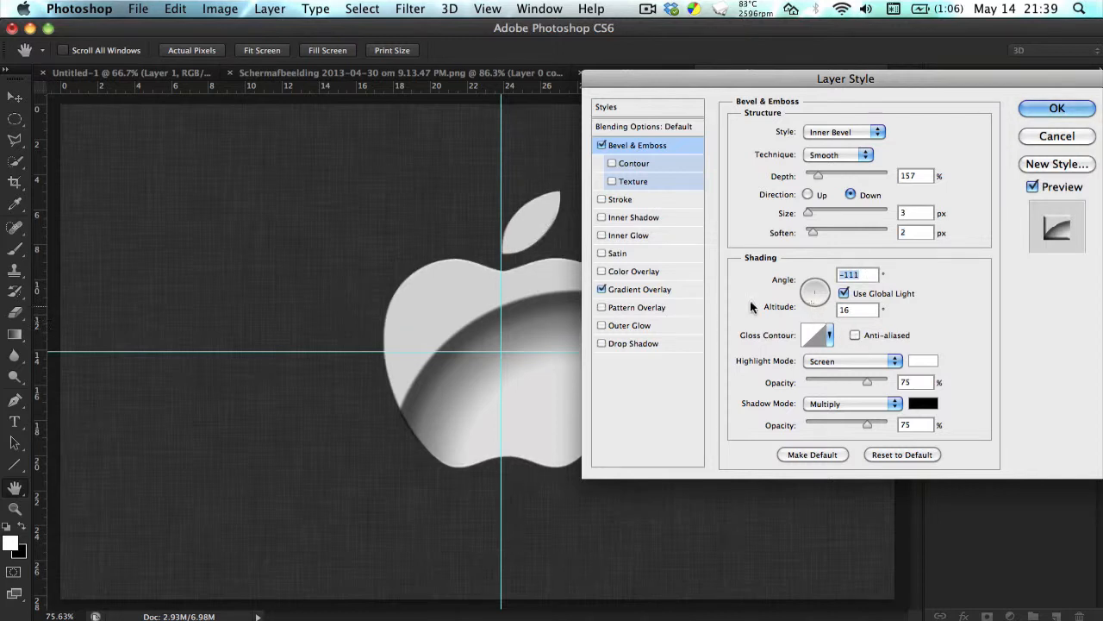
click(810, 301)
click(811, 299)
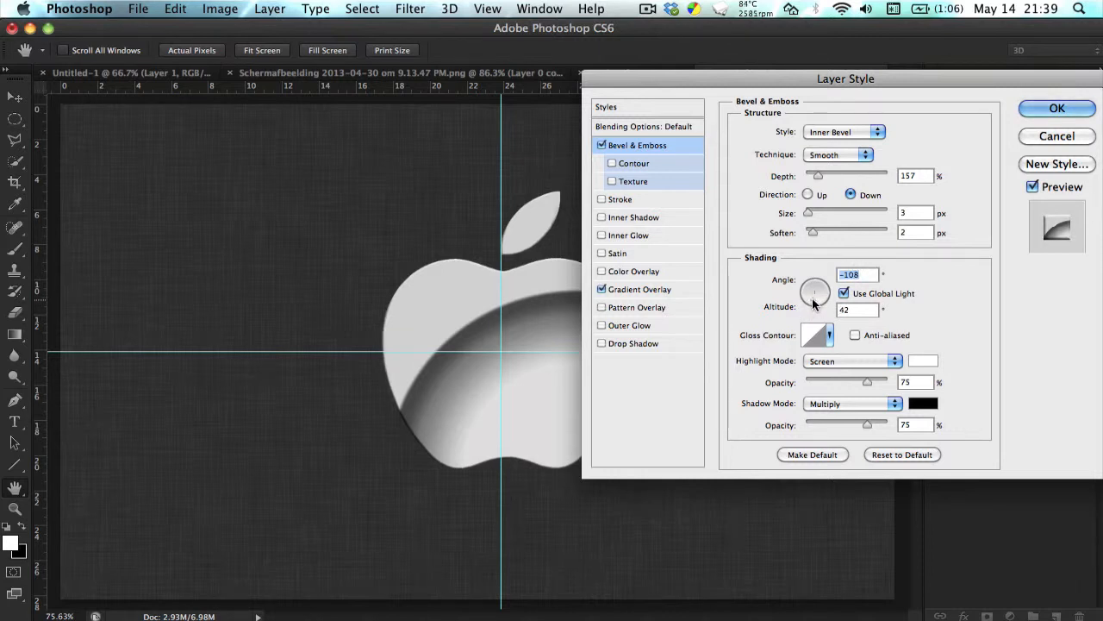
Turn off Use Global Light for the bevel so its shading uses a 120° angle and 30° altitude.
mouse_move(799, 72)
mouse_down()
mouse_move(1040, 96)
mouse_move(896, 76)
mouse_move(740, 98)
mouse_move(782, 76)
mouse_up()
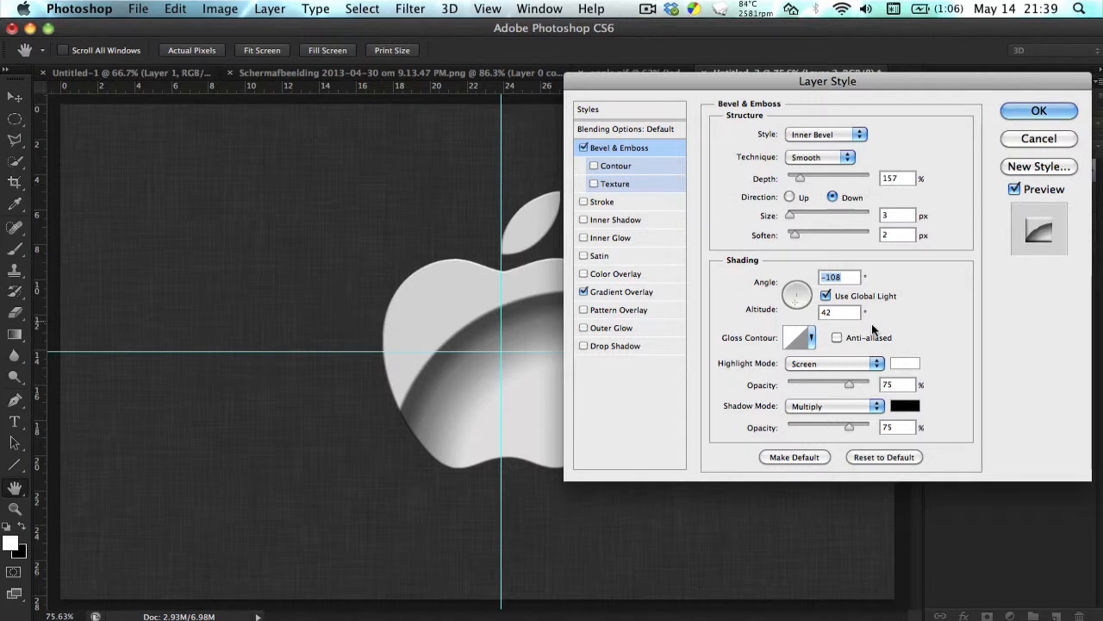
drag(727, 81, 850, 88)
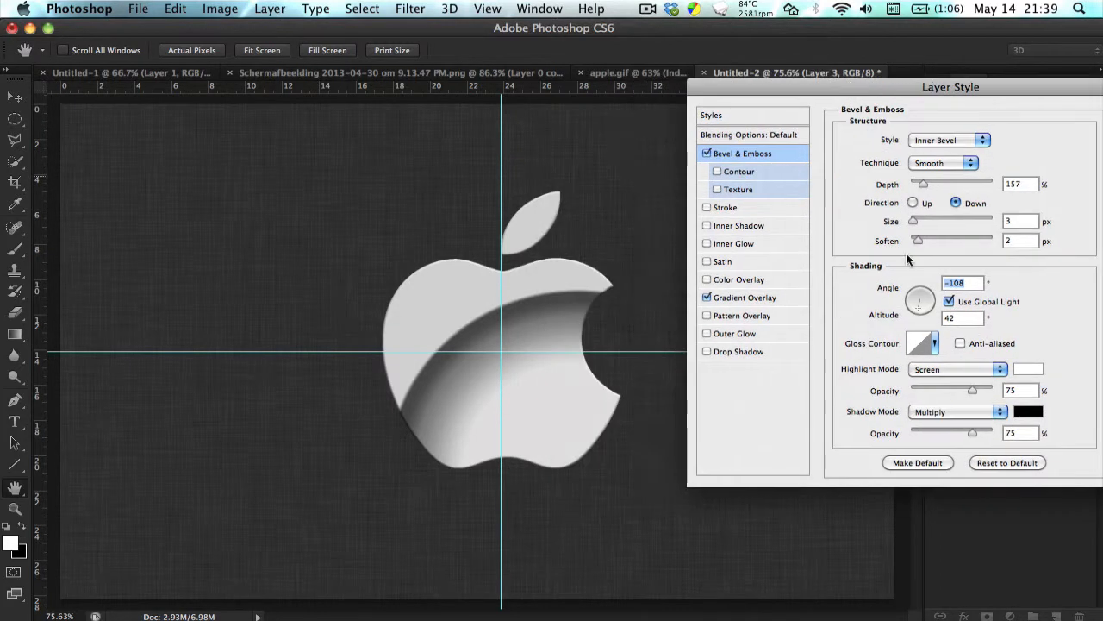
click(949, 302)
click(949, 302)
click(949, 302)
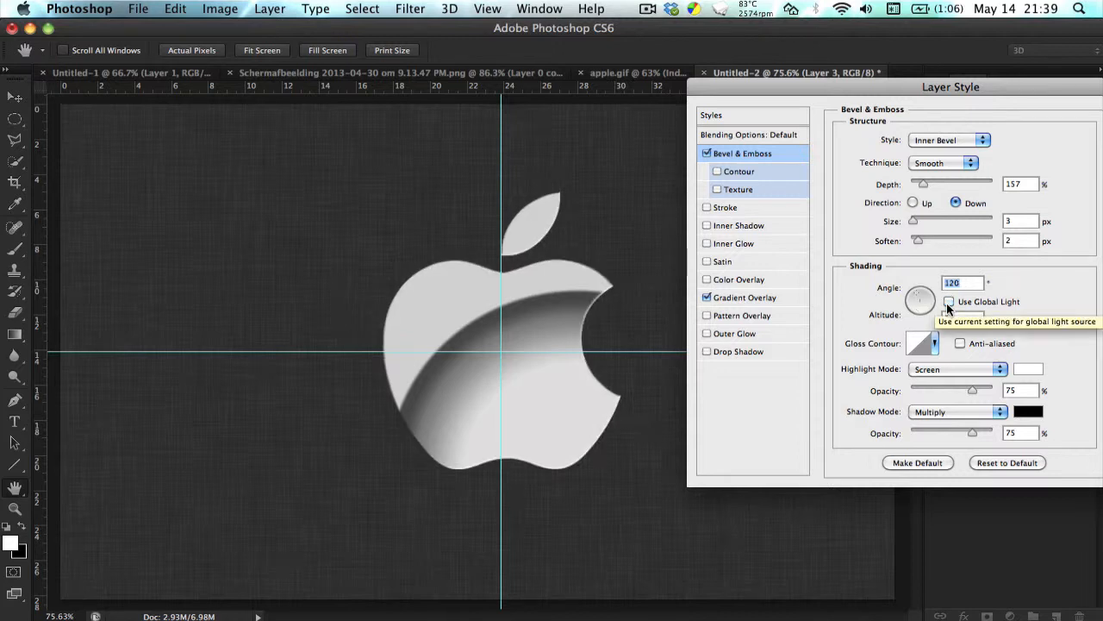
click(949, 302)
click(949, 301)
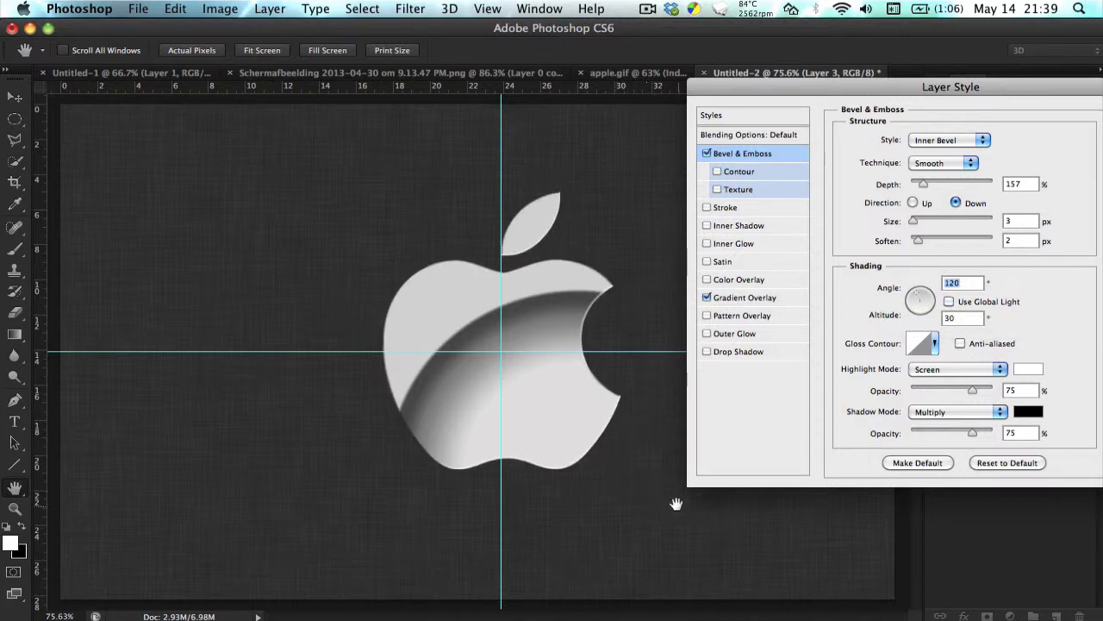
Raise the opacity of the bevel's highlight to 100%.
drag(930, 90, 688, 78)
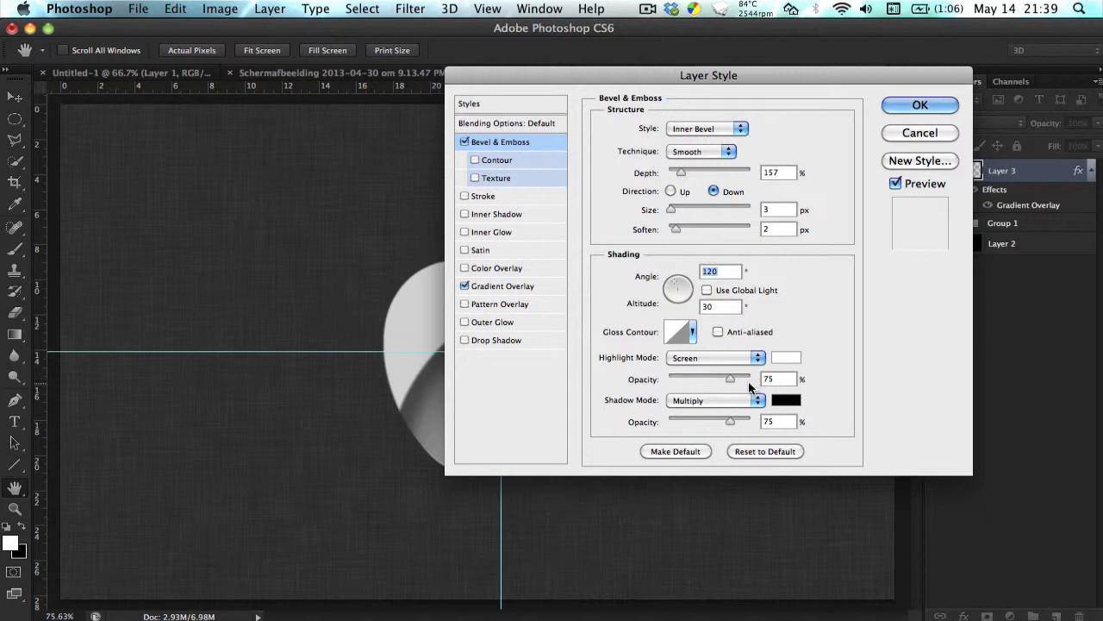
drag(644, 76, 808, 54)
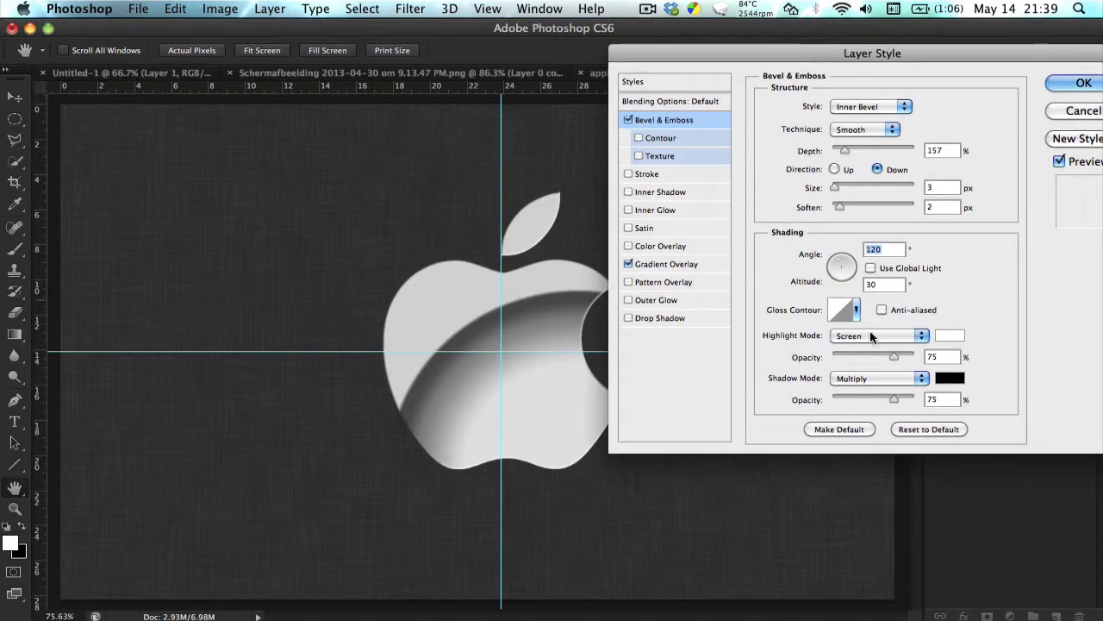
drag(899, 354, 920, 352)
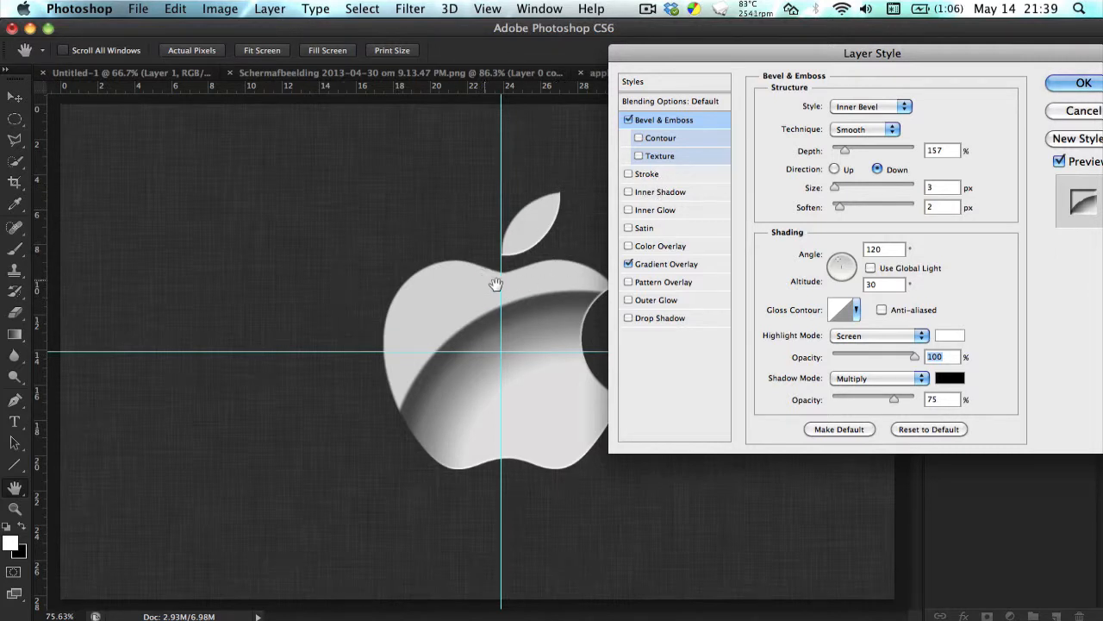
Add a drop shadow to the apple logo with 100% opacity, a 90° angle and a size of 13 px.
click(658, 318)
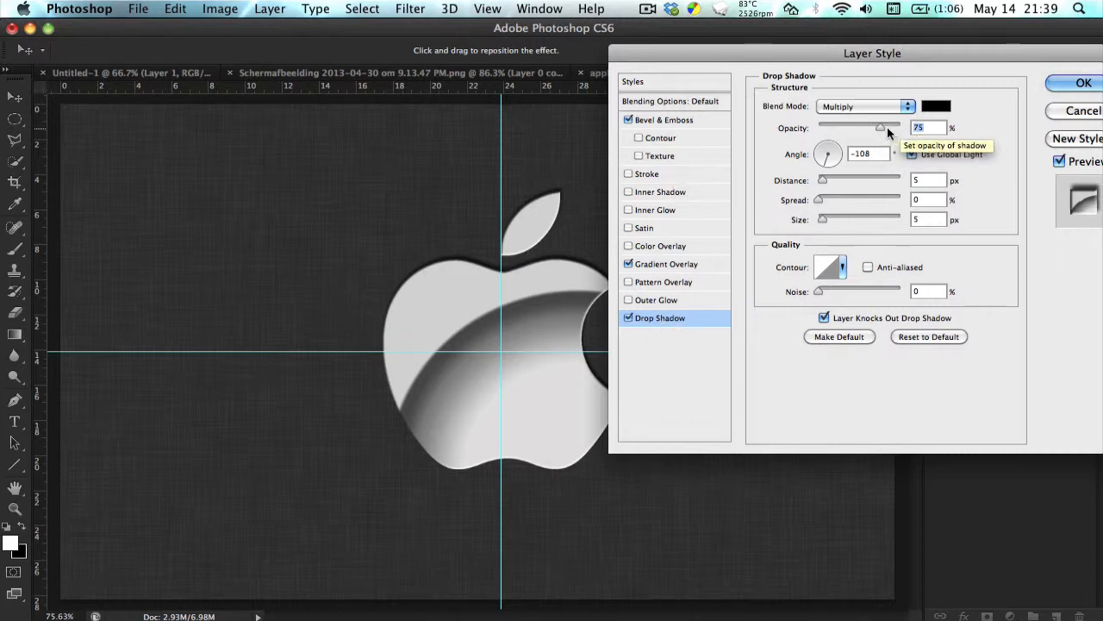
drag(891, 126, 922, 128)
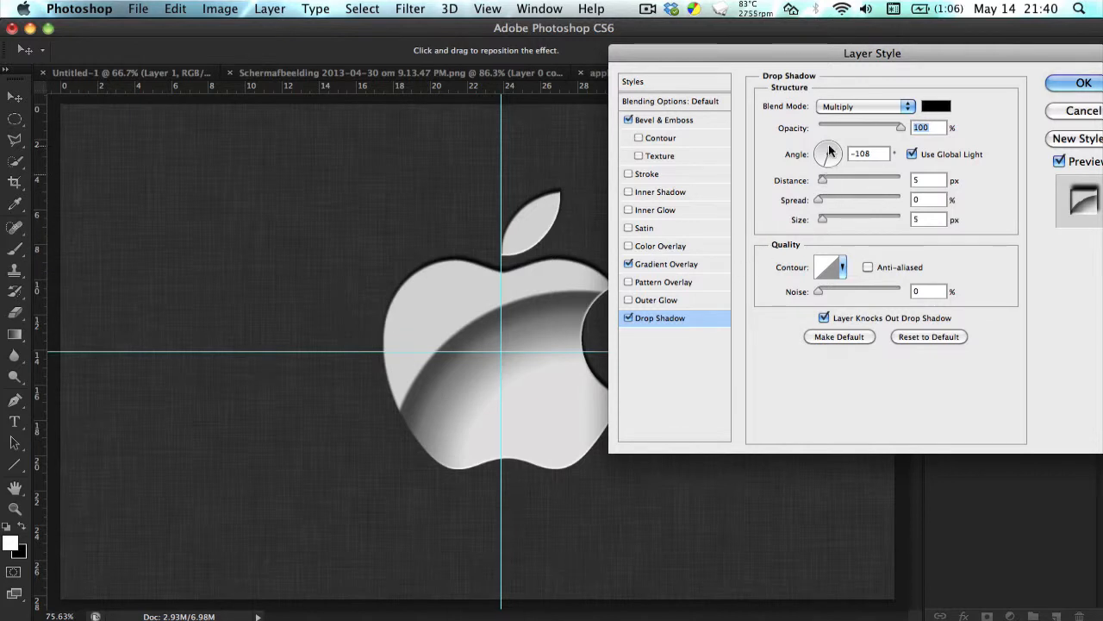
mouse_move(823, 147)
mouse_down()
mouse_move(819, 161)
mouse_move(828, 141)
mouse_up()
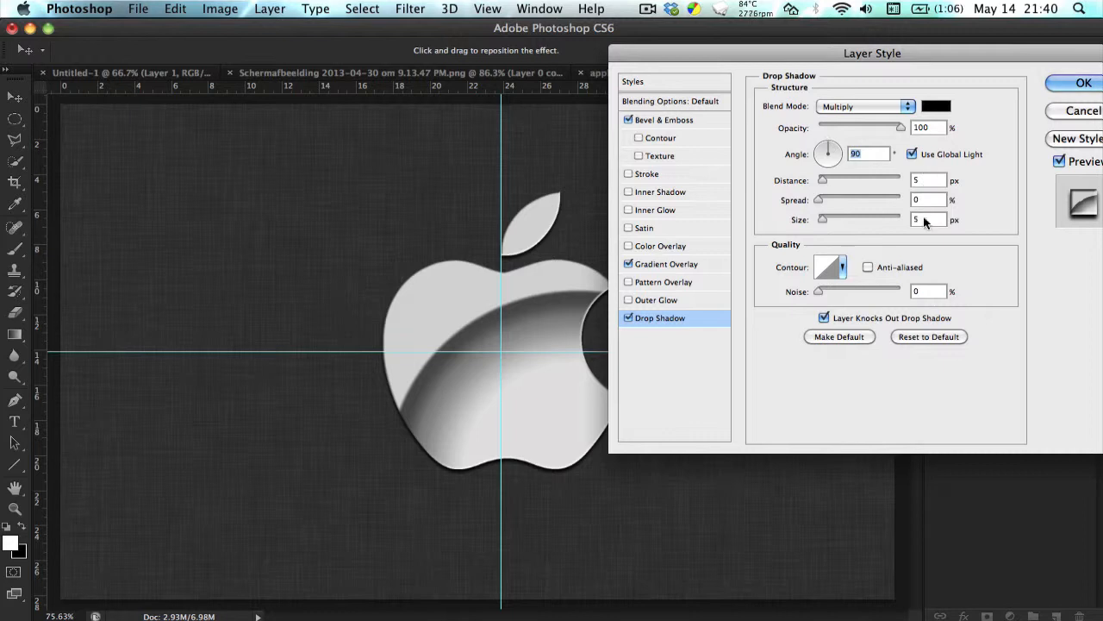
drag(823, 220, 833, 222)
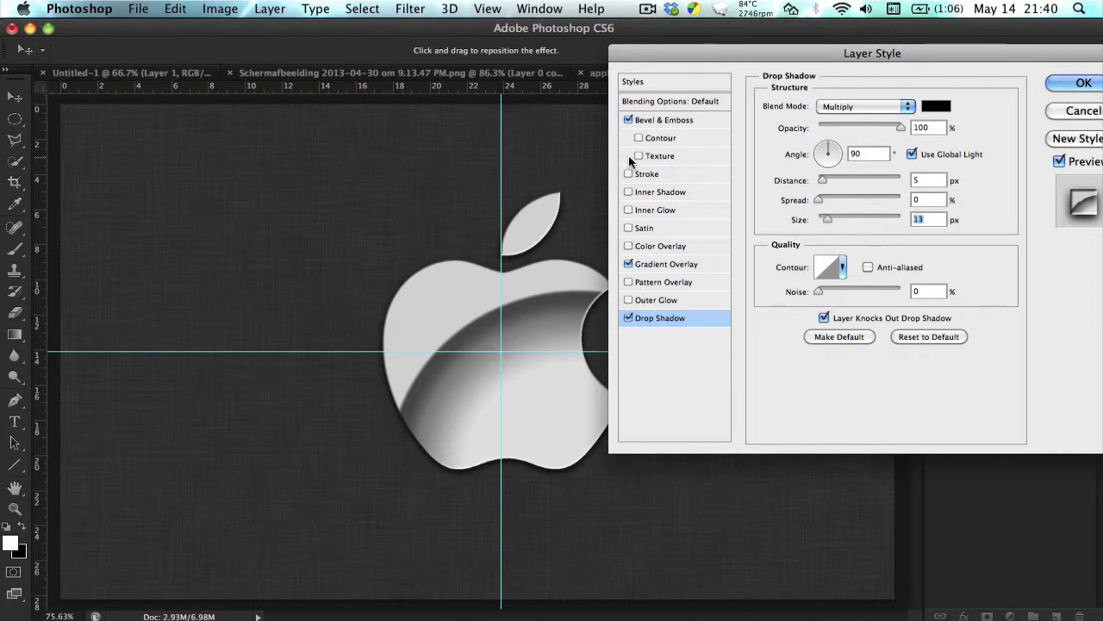
Add an inner shadow to the apple logo and set its colour to white (ffffff).
click(666, 193)
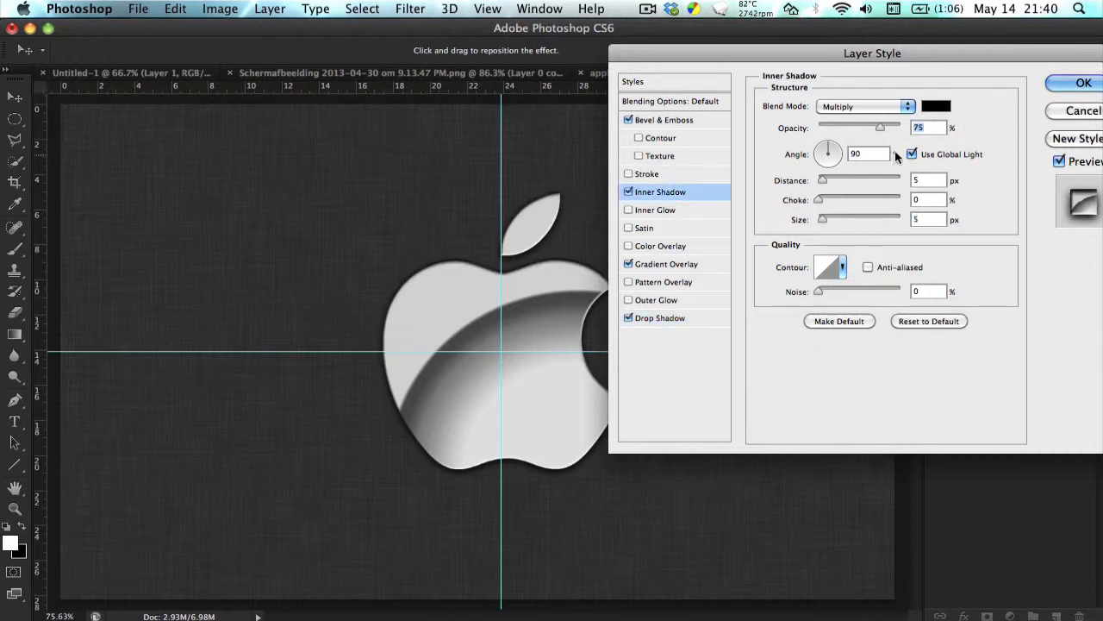
click(936, 108)
drag(705, 264, 582, 138)
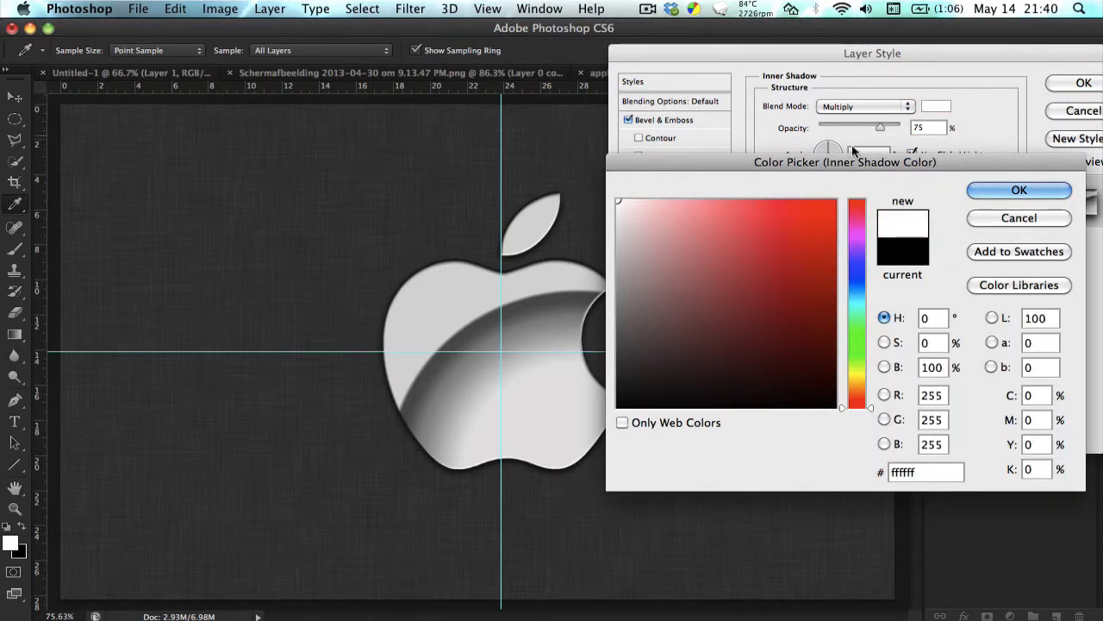
click(1019, 190)
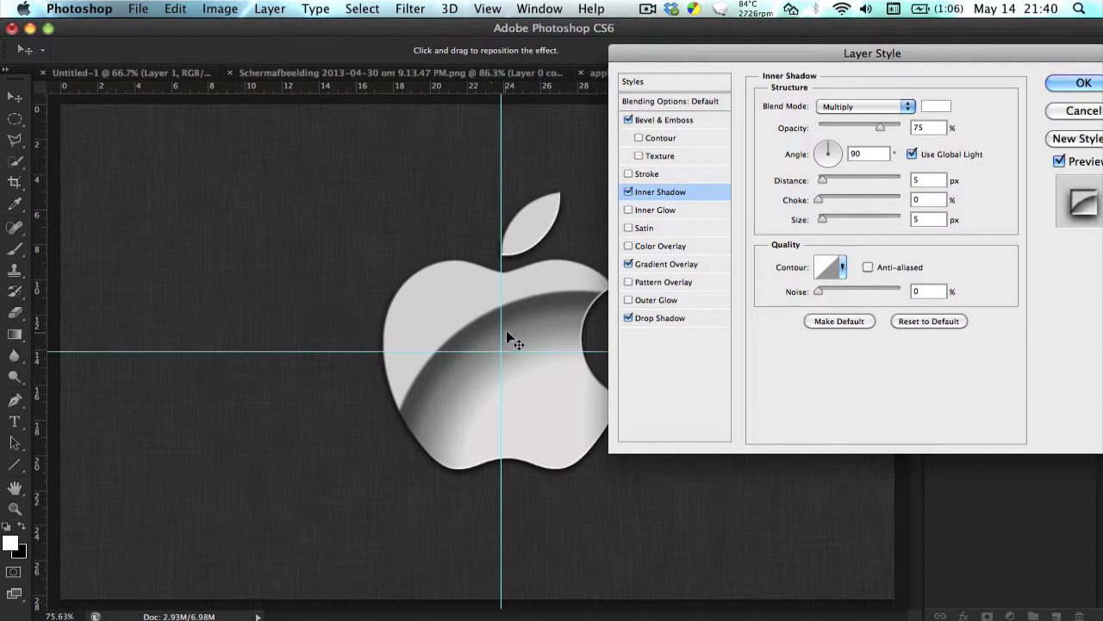
Try the Screen and Pin Light blend modes for the inner shadow, and settle on Screen.
click(833, 108)
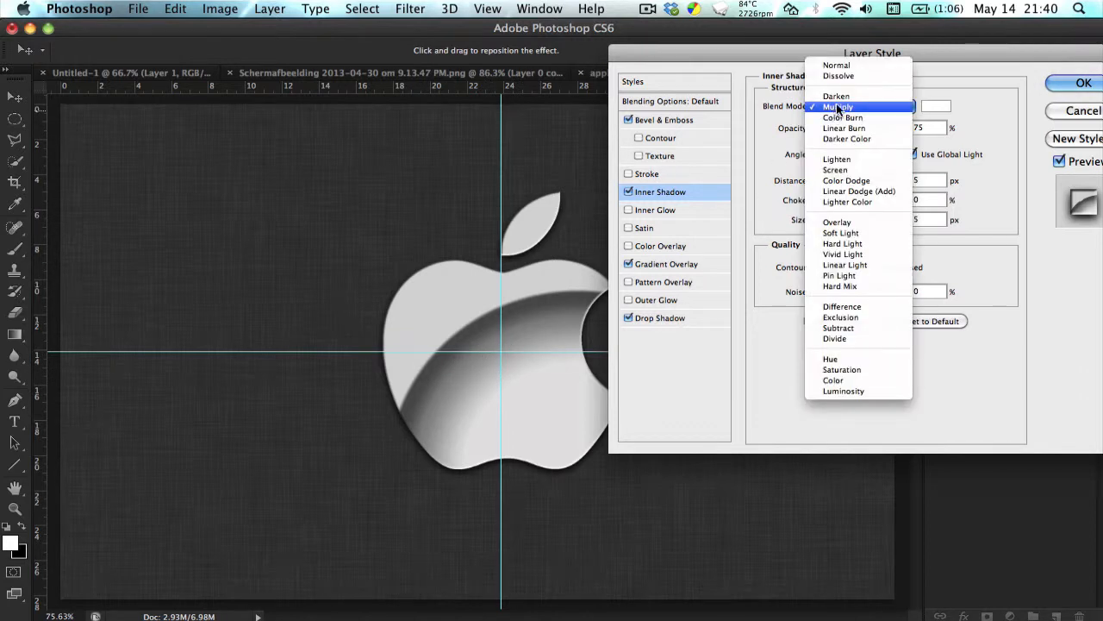
click(837, 108)
click(843, 107)
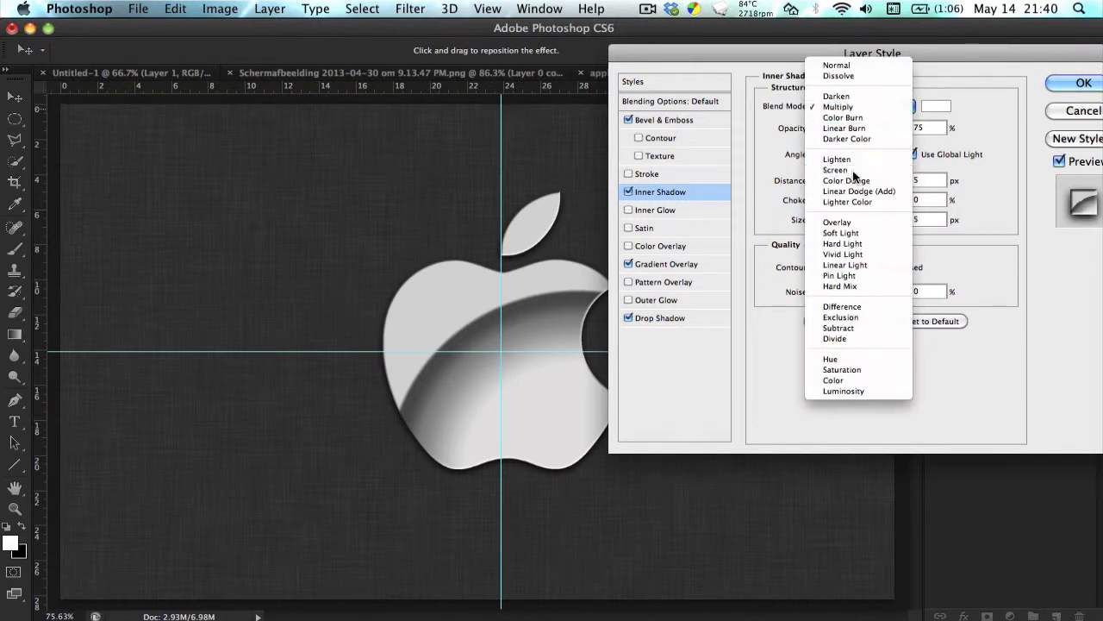
click(853, 170)
click(855, 109)
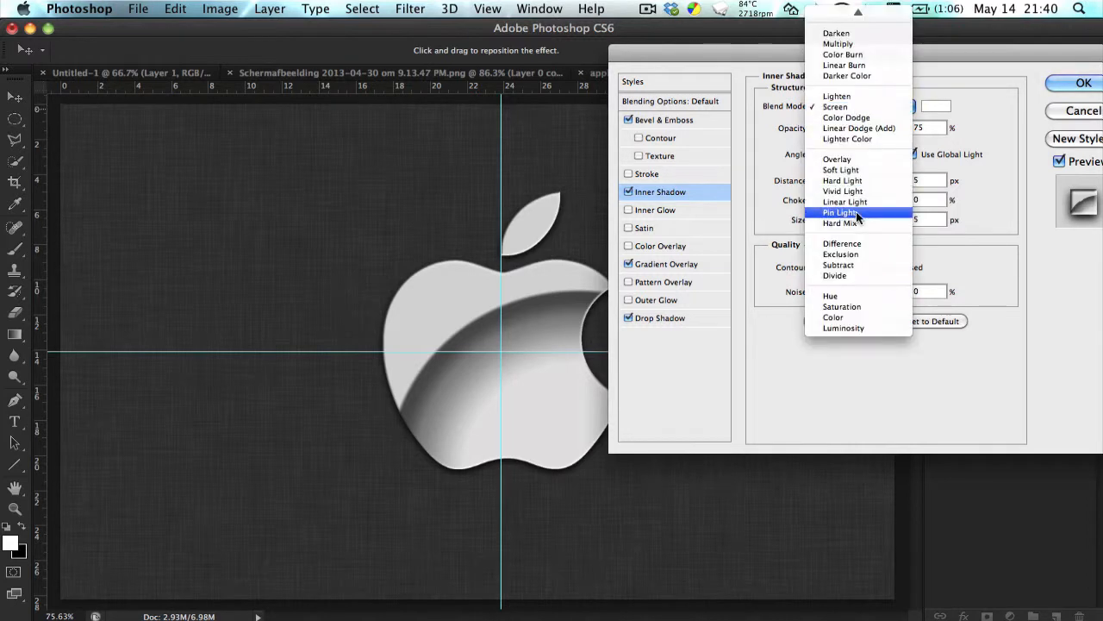
click(856, 214)
click(837, 114)
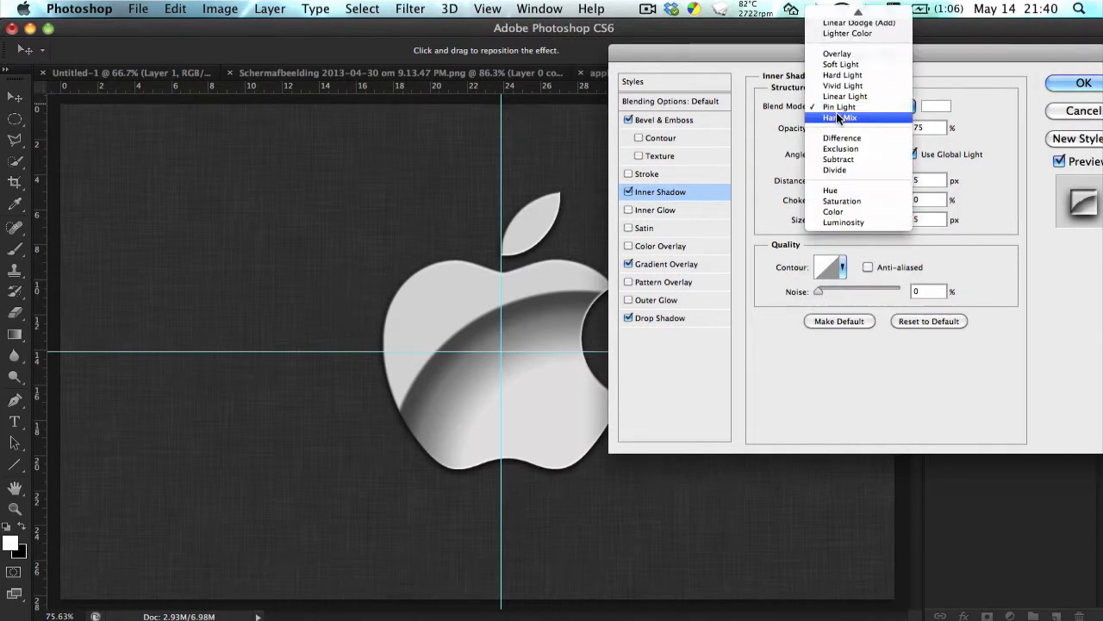
mouse_move(836, 7)
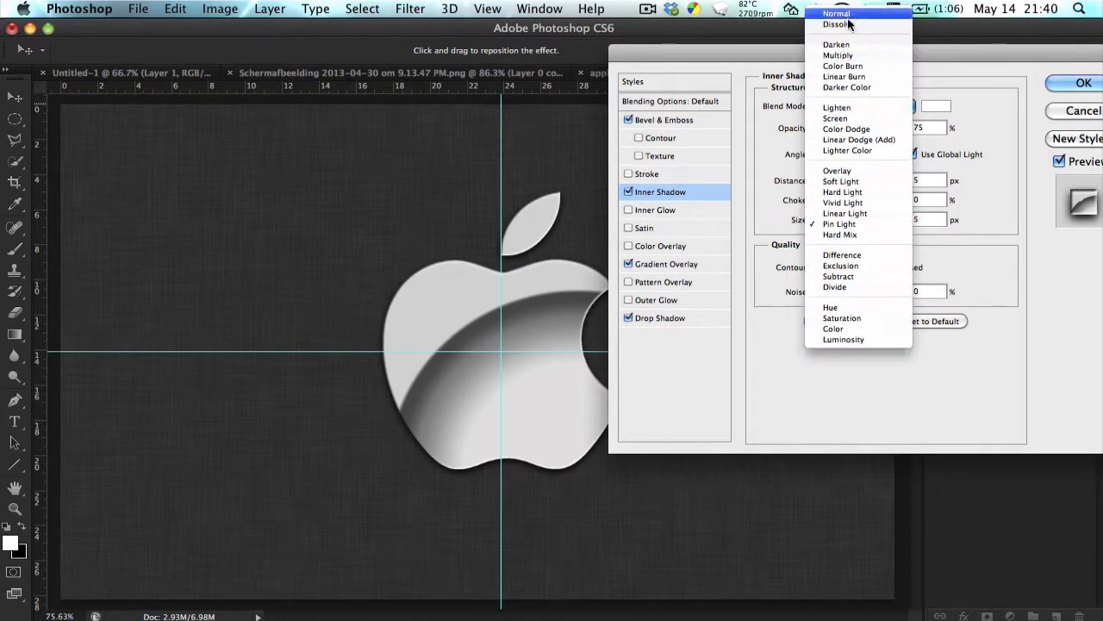
click(849, 118)
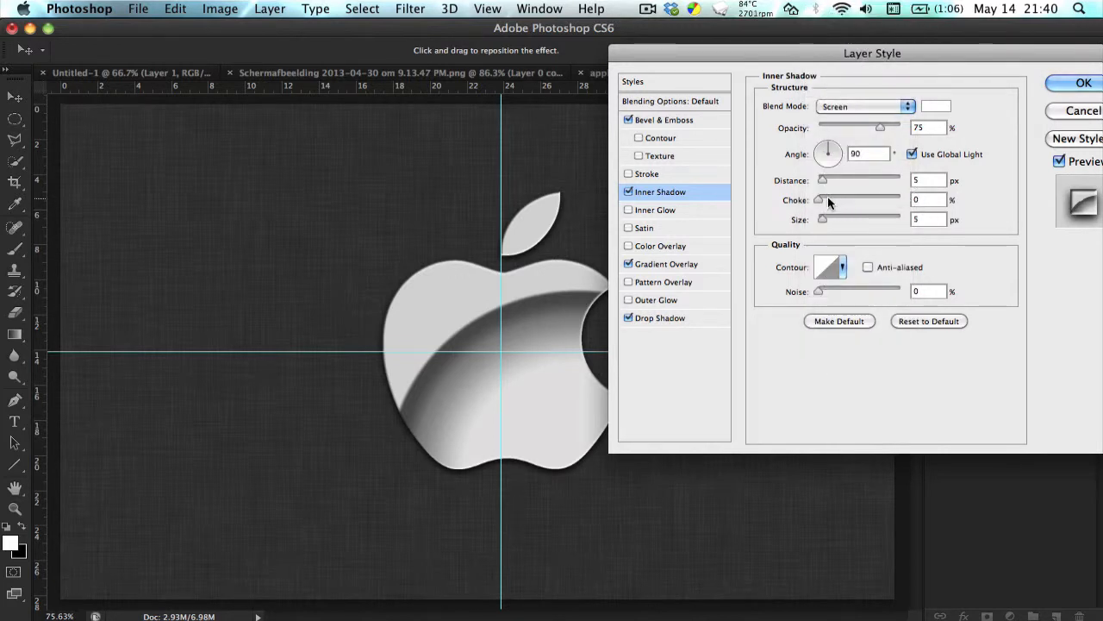
Set the inner shadow's choke to 23% and turn off Use Global Light so it uses a 120° angle.
drag(827, 196, 836, 198)
click(911, 156)
click(911, 156)
click(912, 156)
click(911, 156)
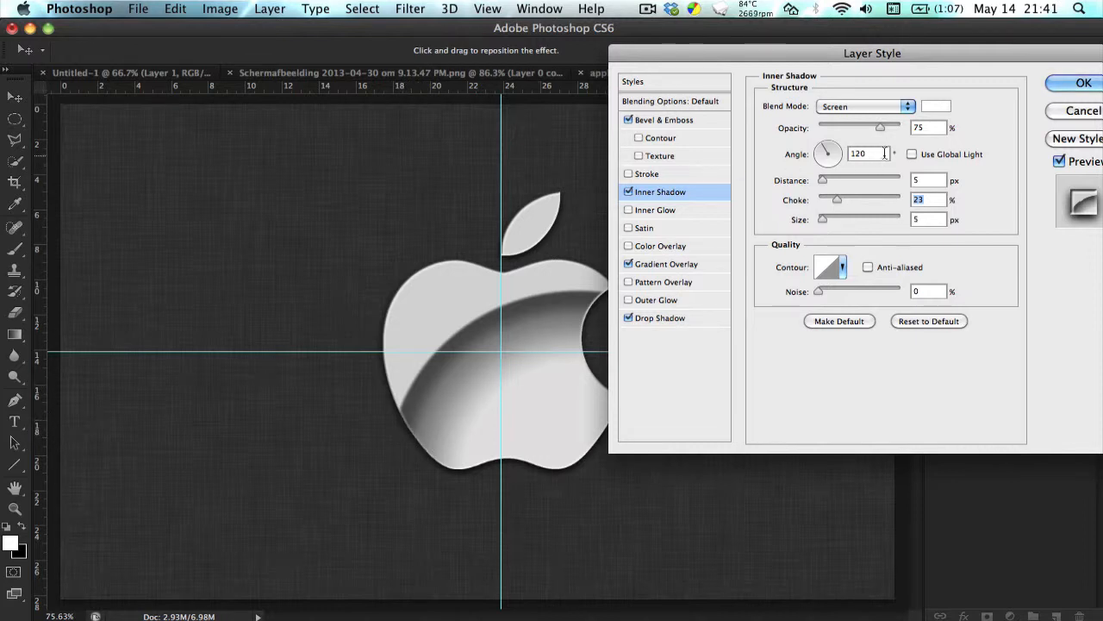
click(912, 155)
click(907, 152)
Try out various contour presets for the inner shadow and settle on Cove - Shallow.
click(829, 272)
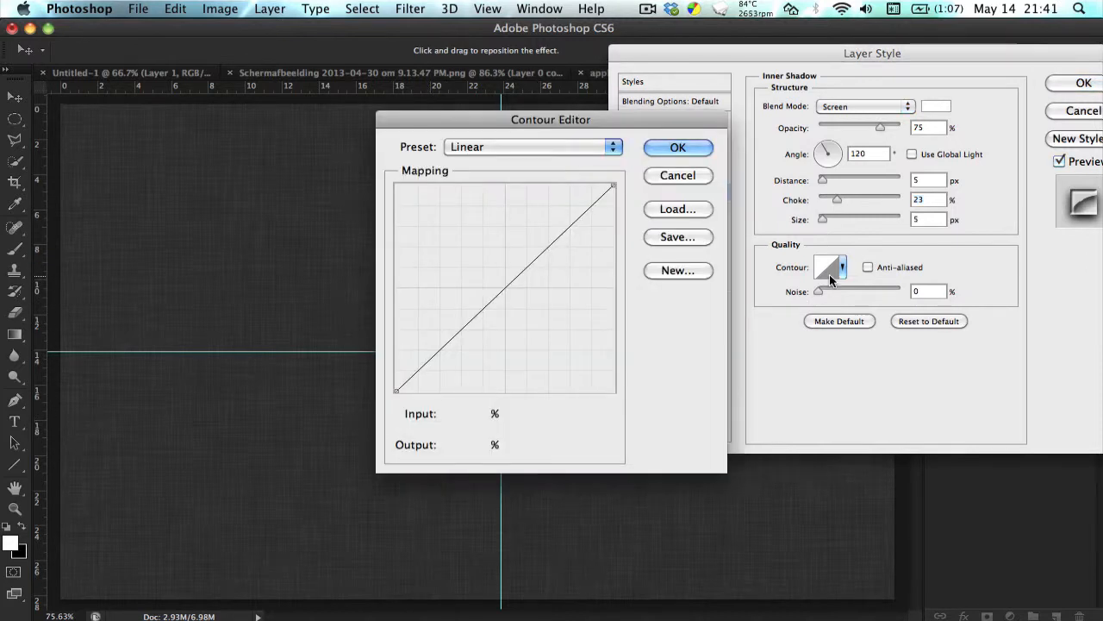
click(693, 149)
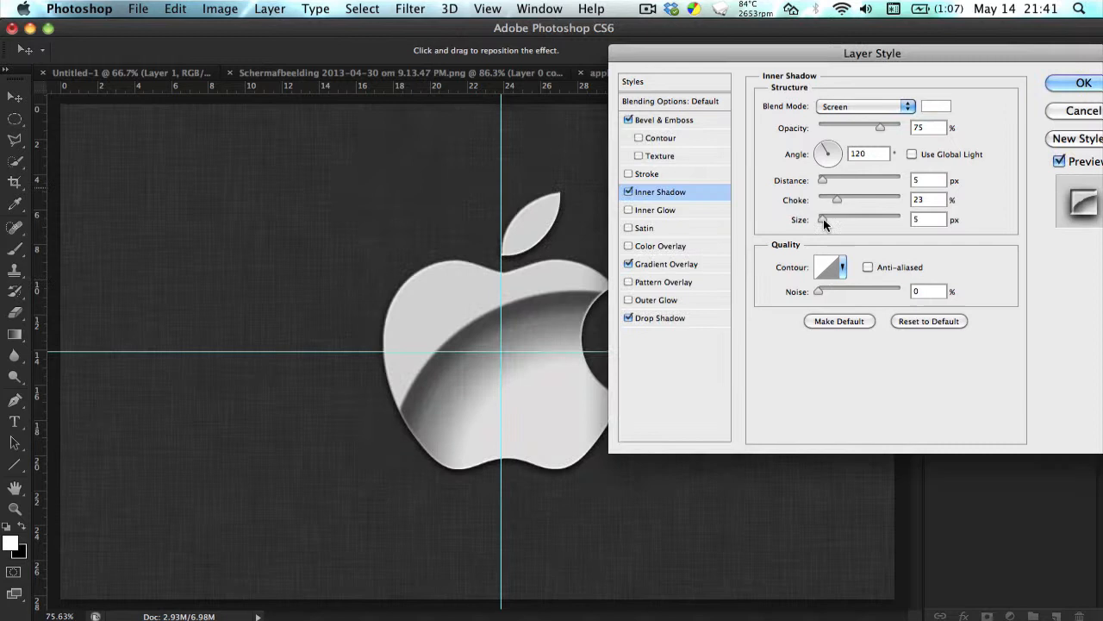
click(843, 269)
click(831, 308)
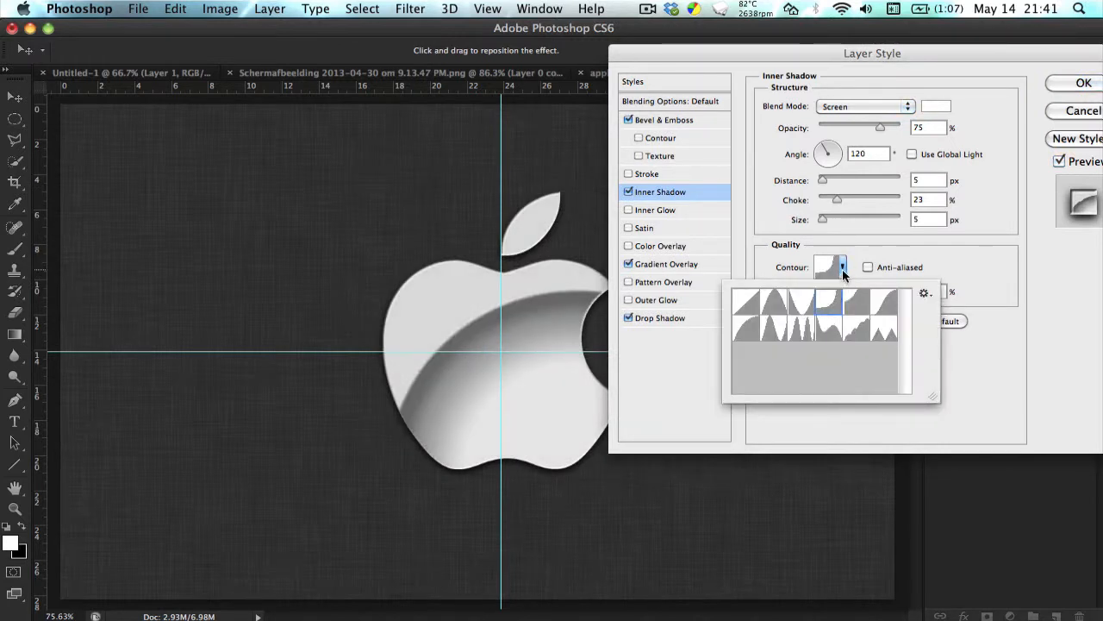
click(843, 269)
click(843, 269)
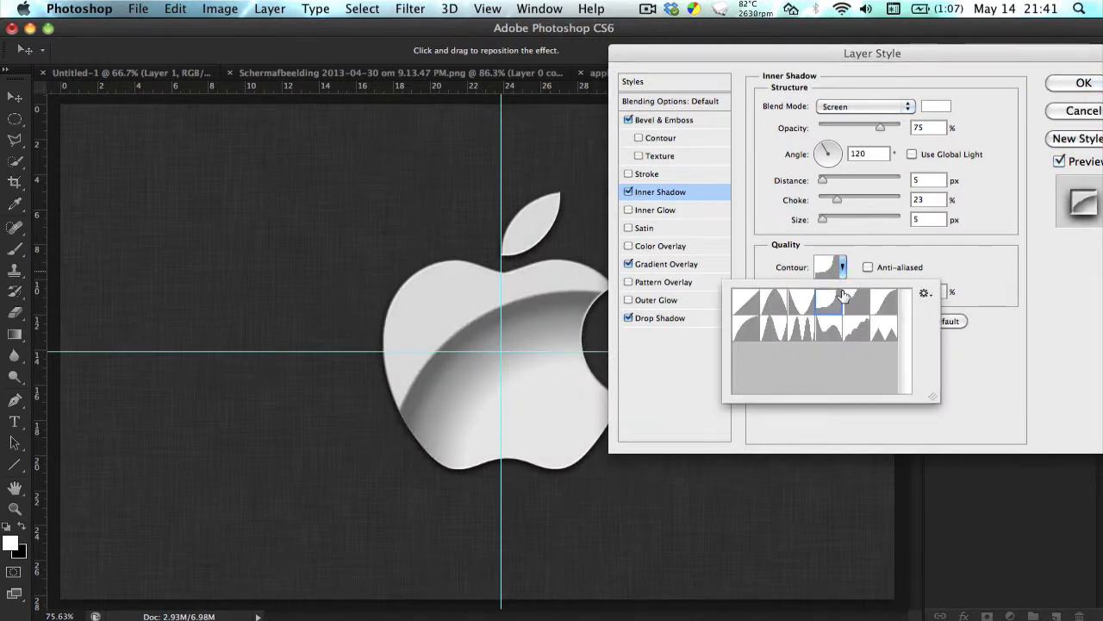
click(858, 328)
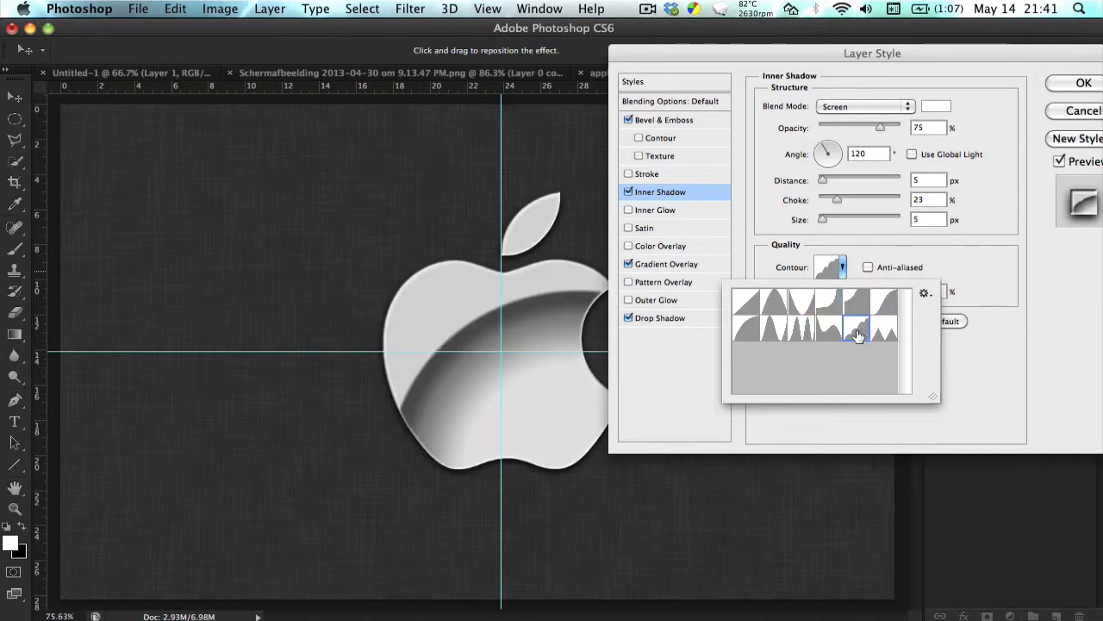
click(785, 329)
click(755, 331)
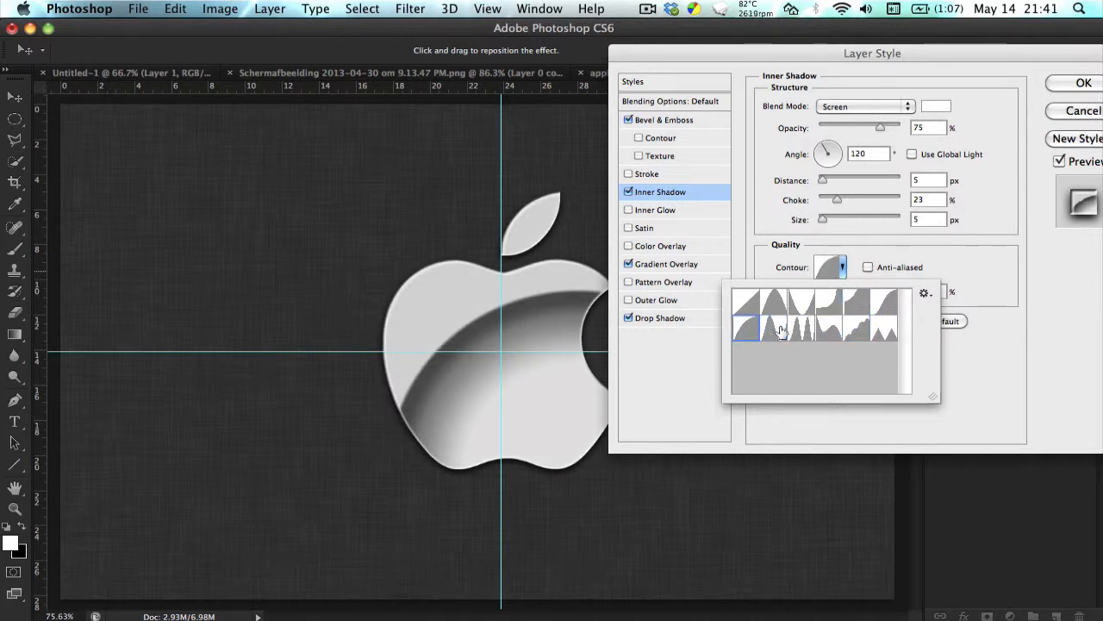
click(781, 331)
click(796, 332)
click(767, 312)
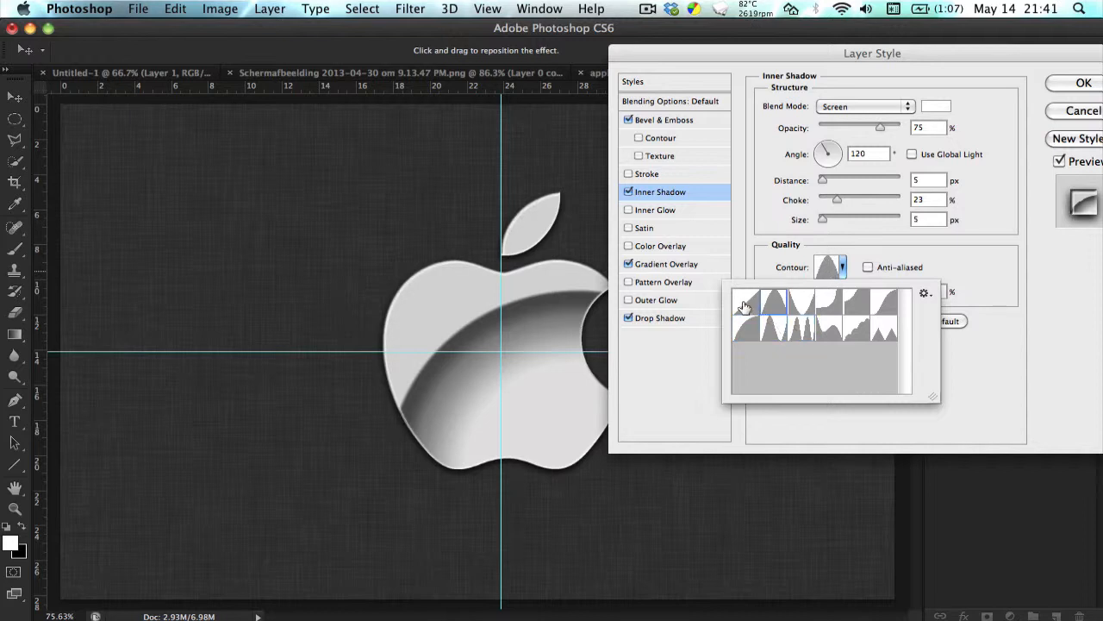
click(745, 308)
click(781, 305)
click(823, 306)
click(795, 307)
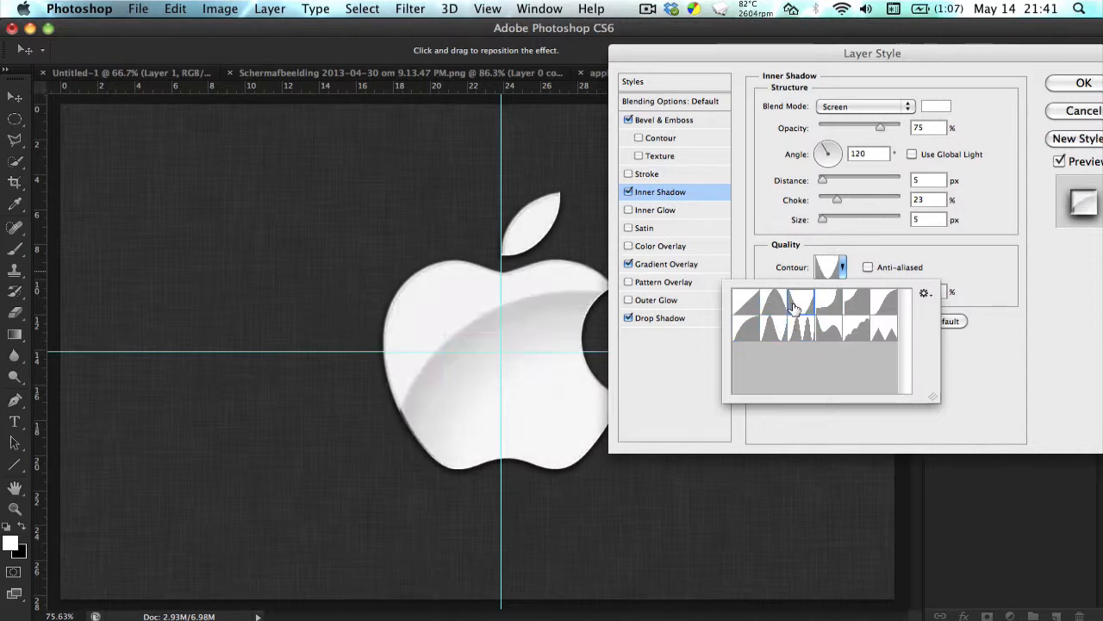
click(857, 308)
click(884, 306)
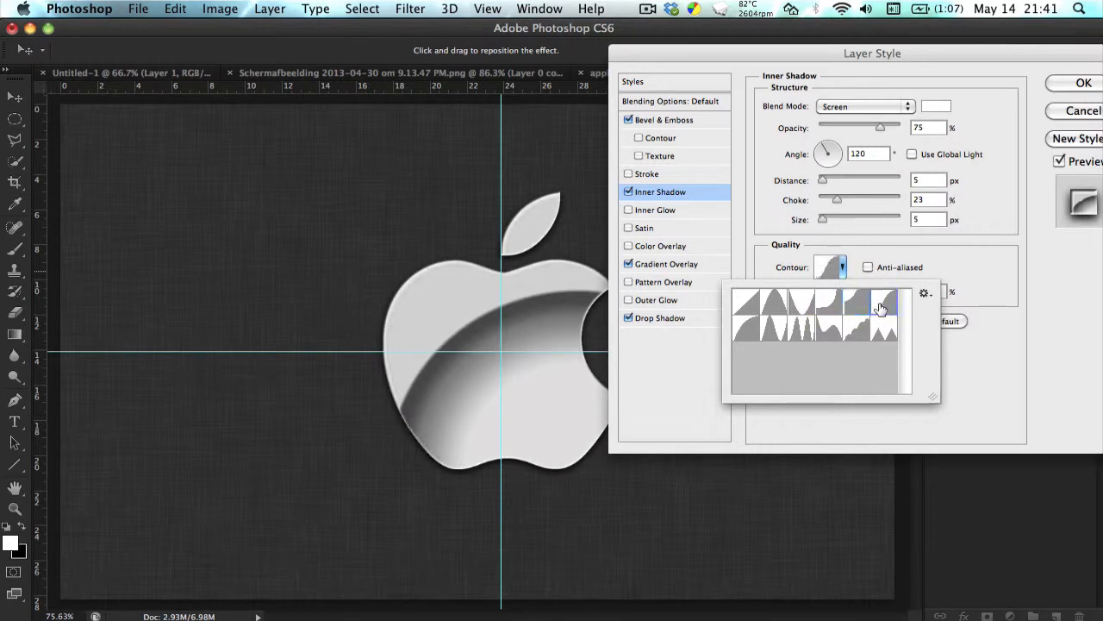
click(856, 309)
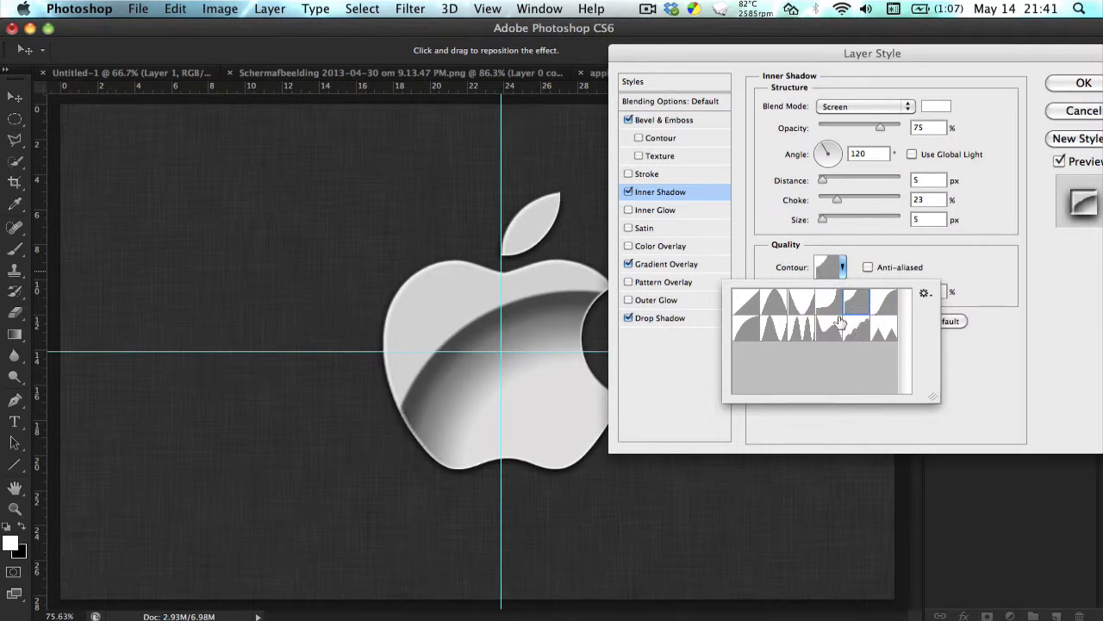
Reshape the inner shadow's contour curve with input/output points at 21/0%, 49/71% and 82/100%, and accept the custom contour.
click(830, 264)
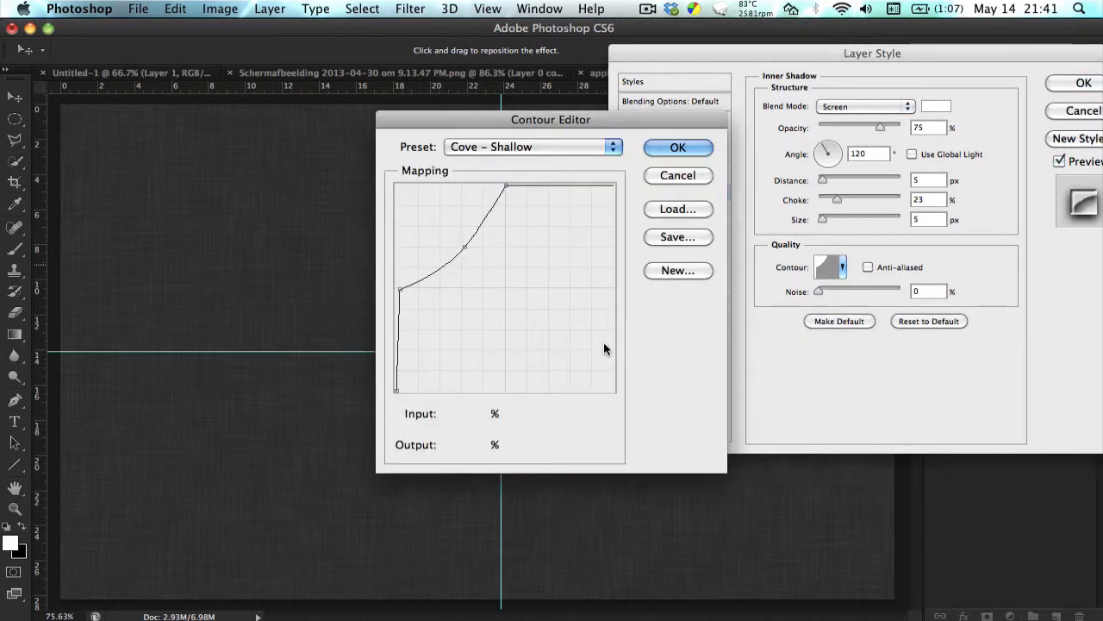
click(399, 290)
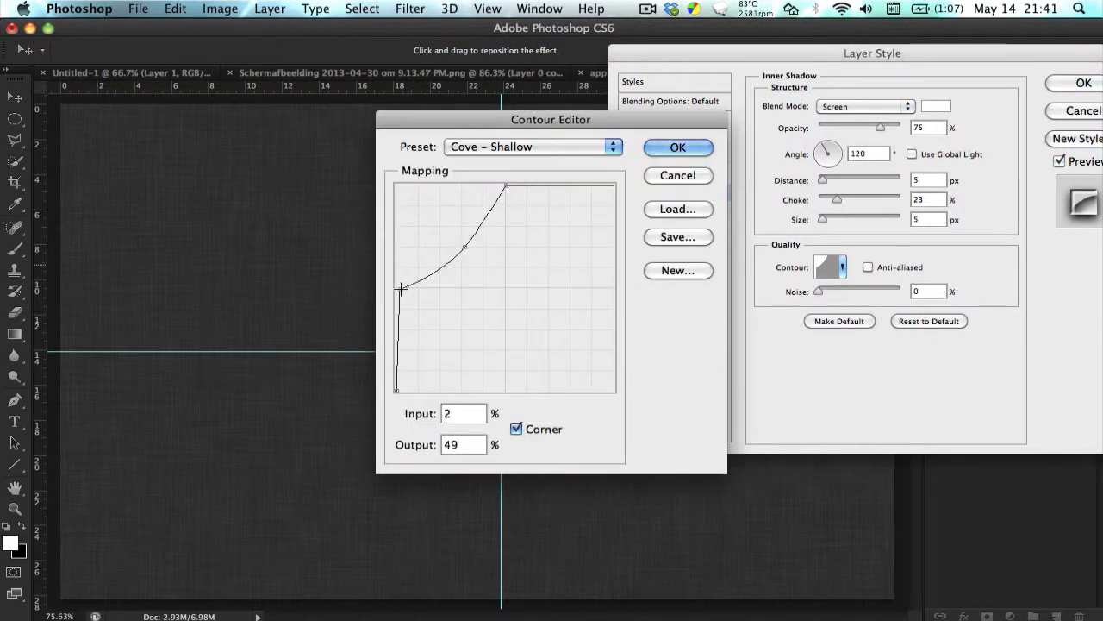
drag(399, 291, 443, 390)
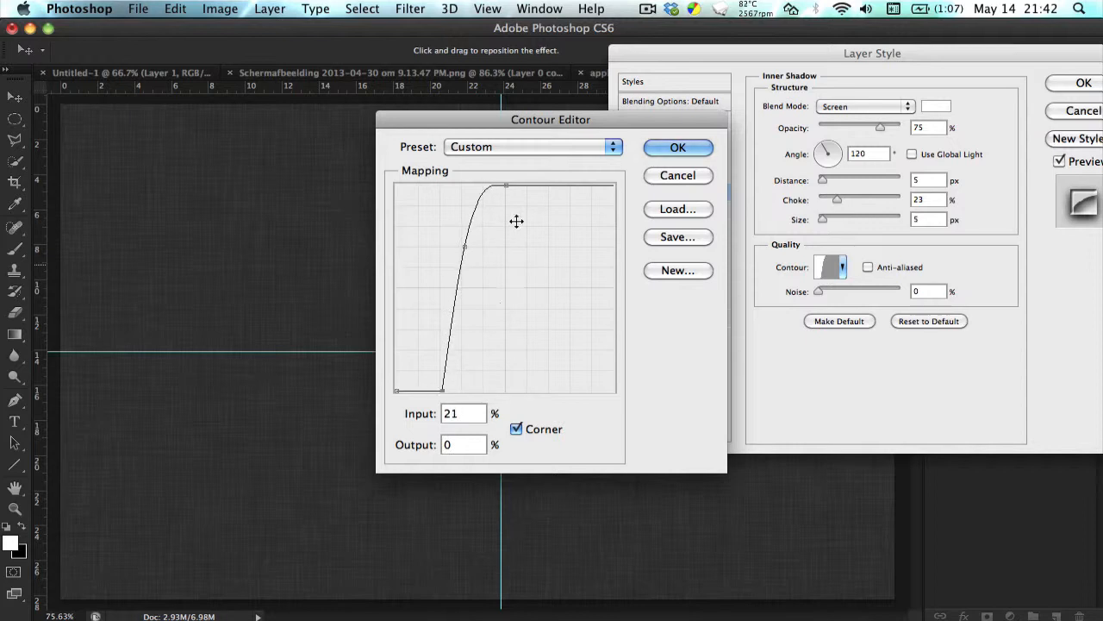
drag(505, 184, 566, 184)
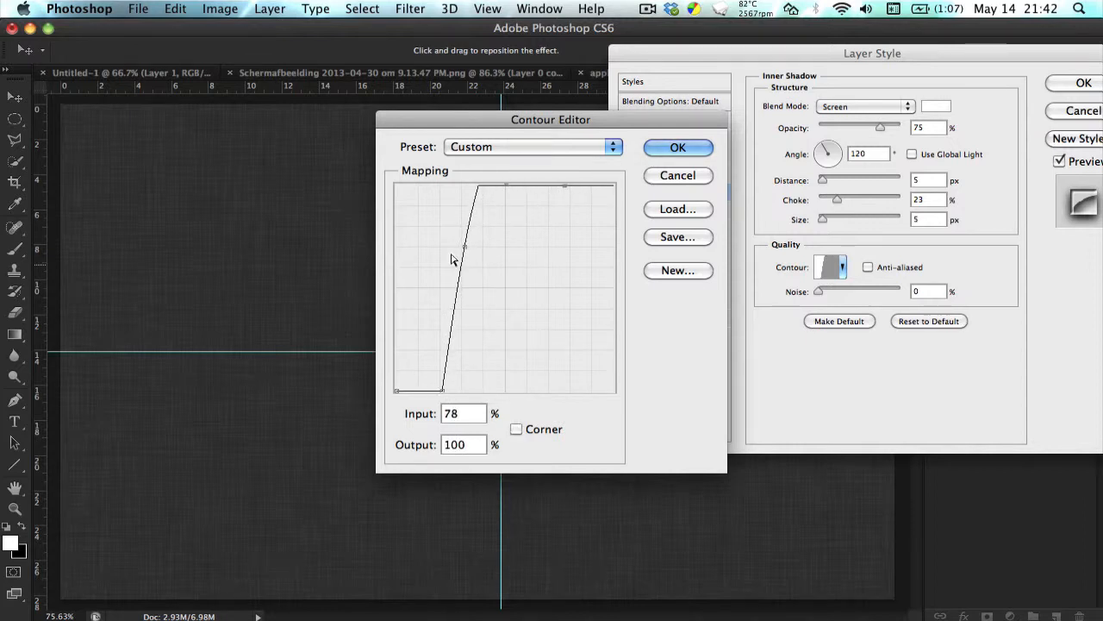
drag(468, 250, 505, 246)
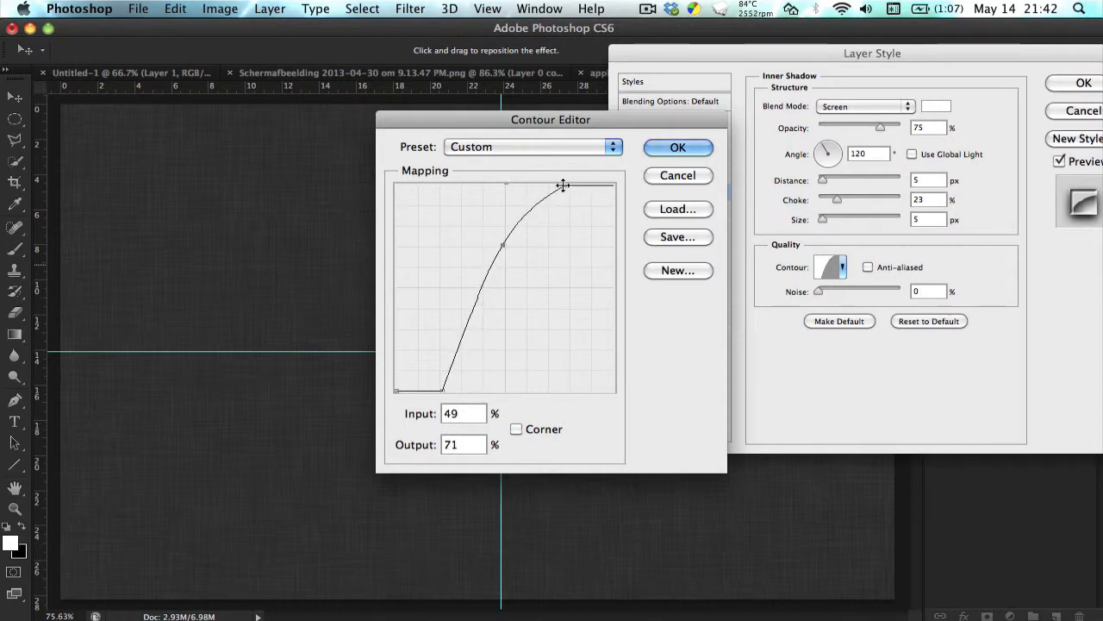
drag(565, 184, 574, 185)
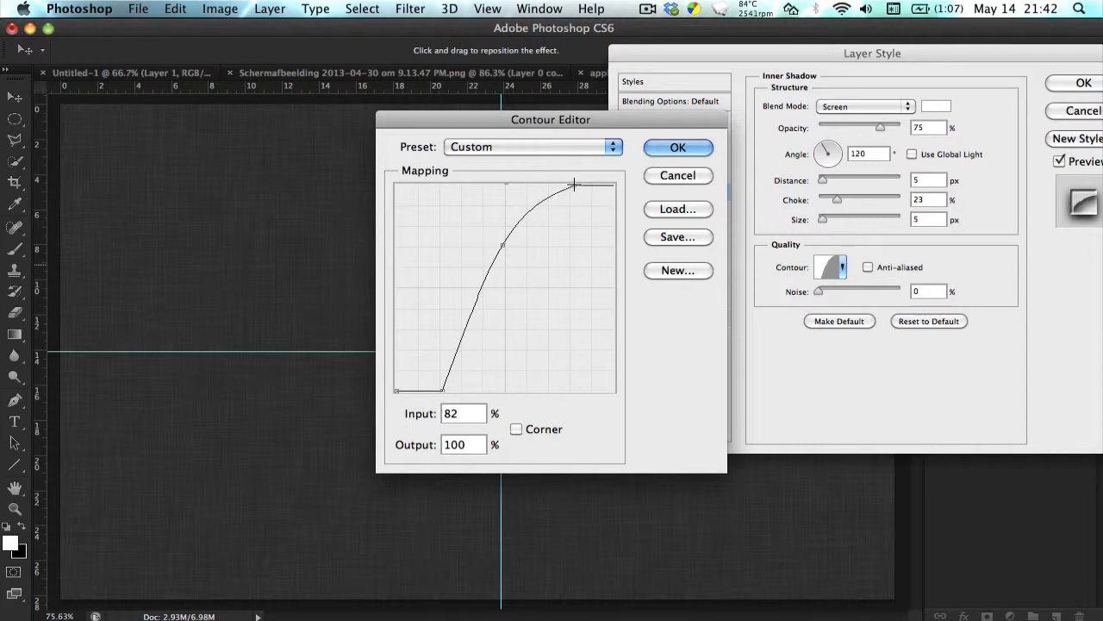
click(504, 244)
click(655, 150)
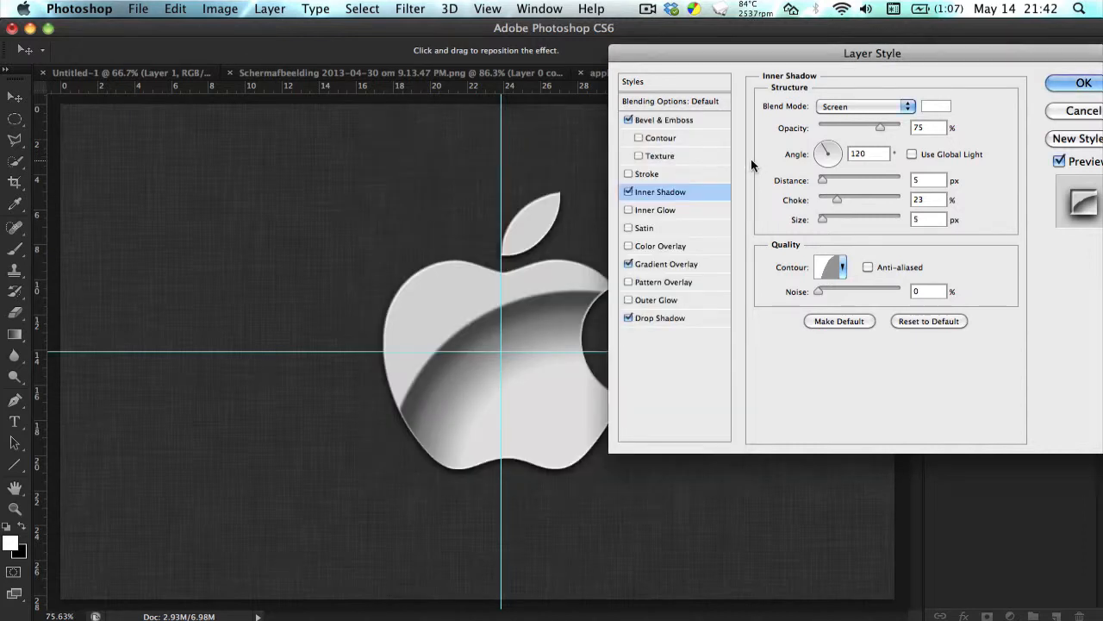
Reopen the inner shadow's contour curve, pull its middle point down toward lower input and output, and accept it.
click(828, 268)
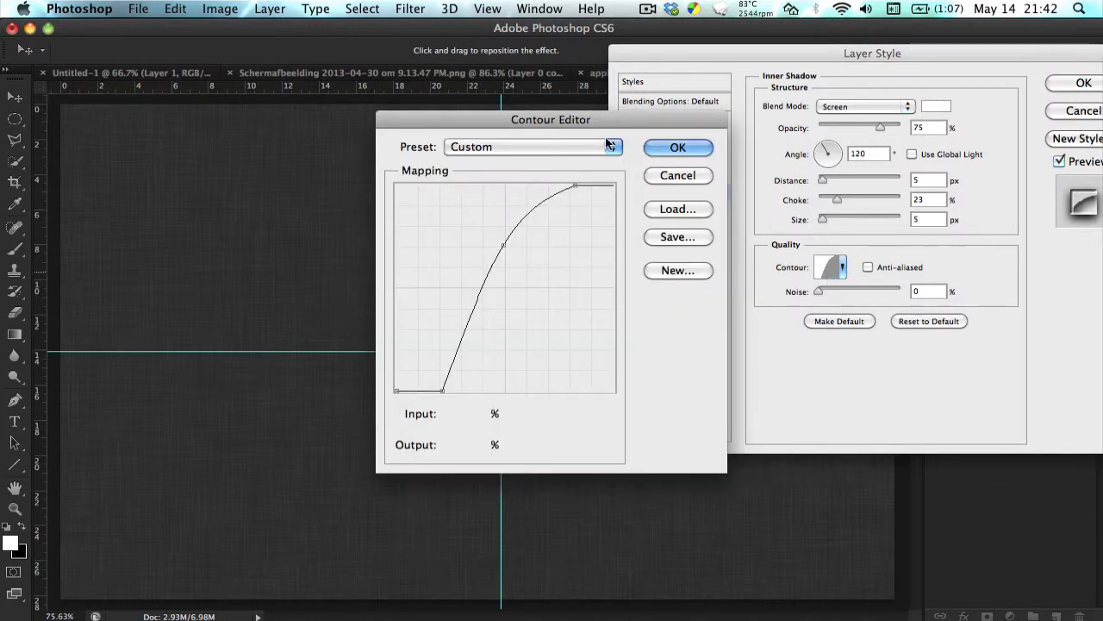
drag(554, 127, 769, 127)
drag(716, 247, 694, 283)
click(893, 147)
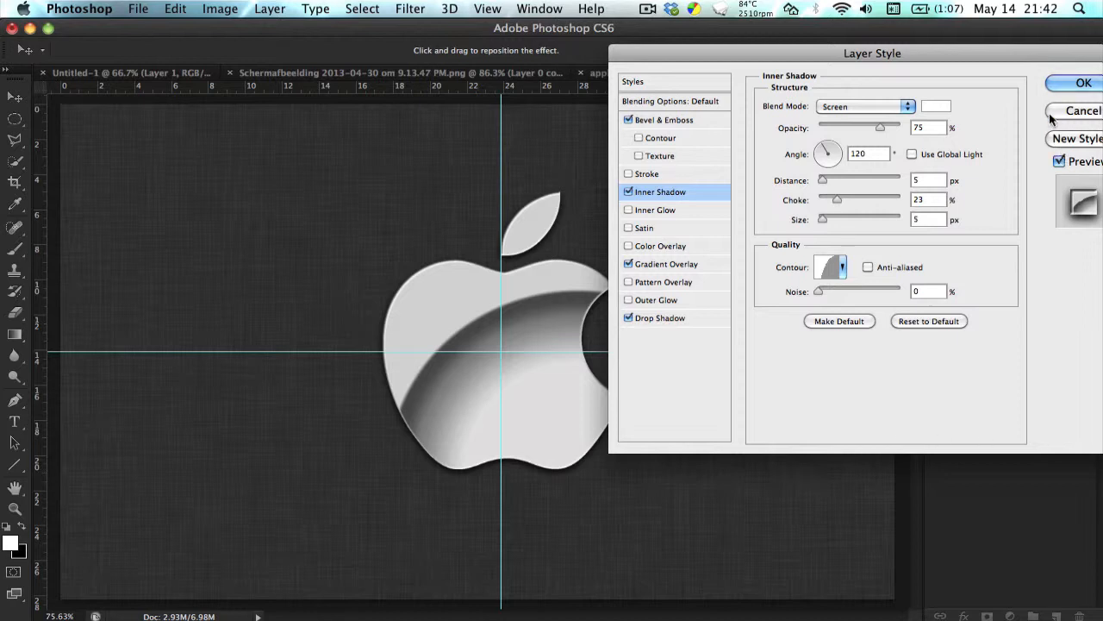
Apply the layer style to the apple logo and collapse the effects list of Layer 3.
click(1058, 86)
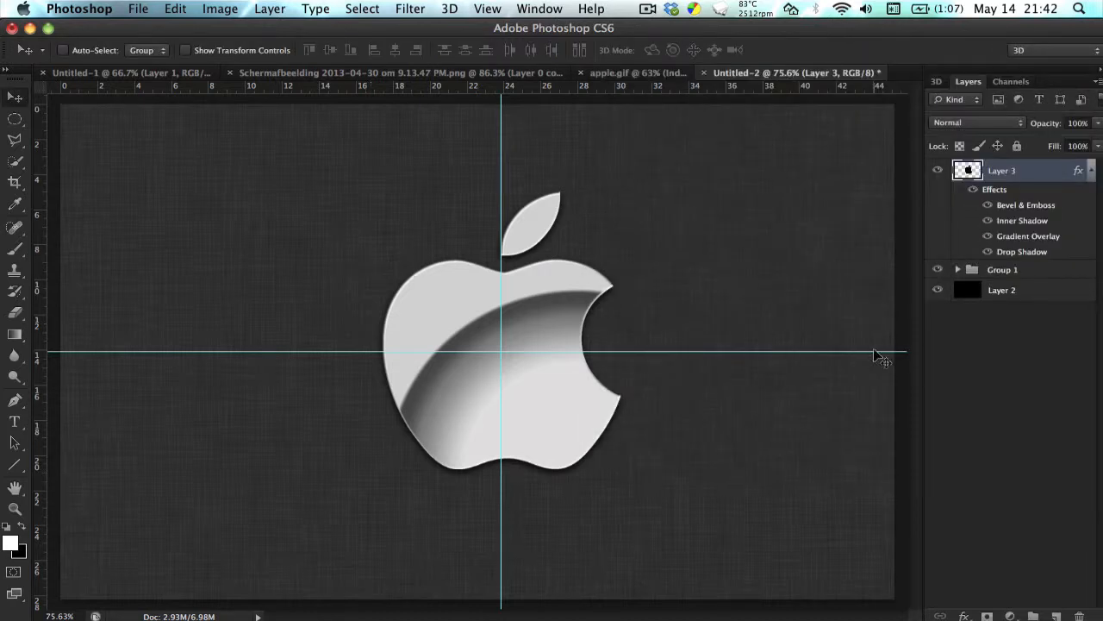
click(1092, 171)
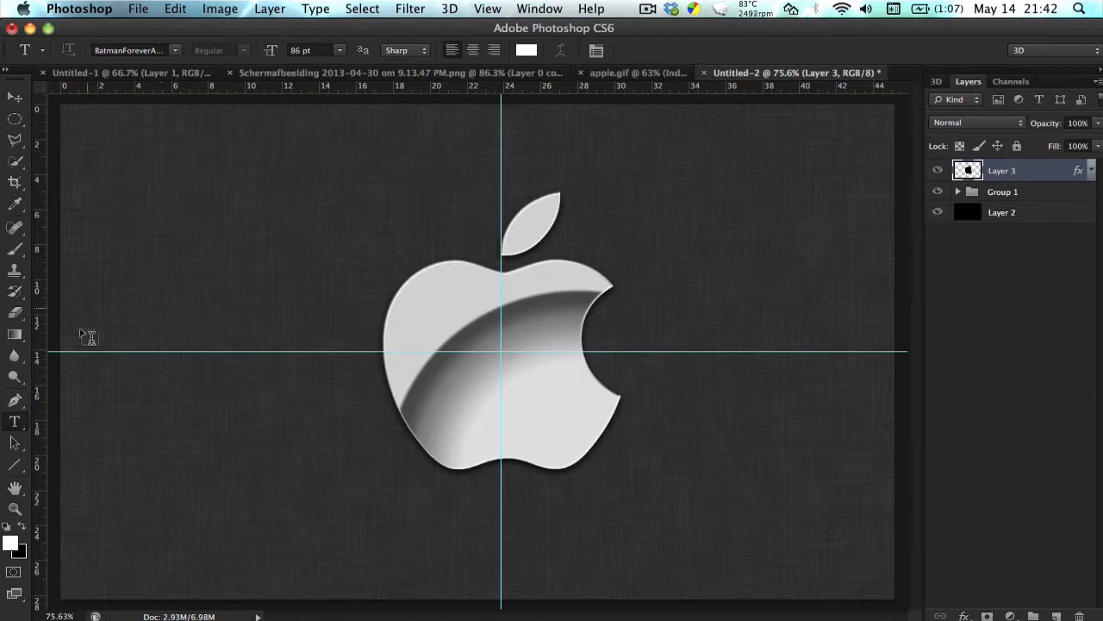
Set the Type tool's font to DeathRattle BB.
click(174, 52)
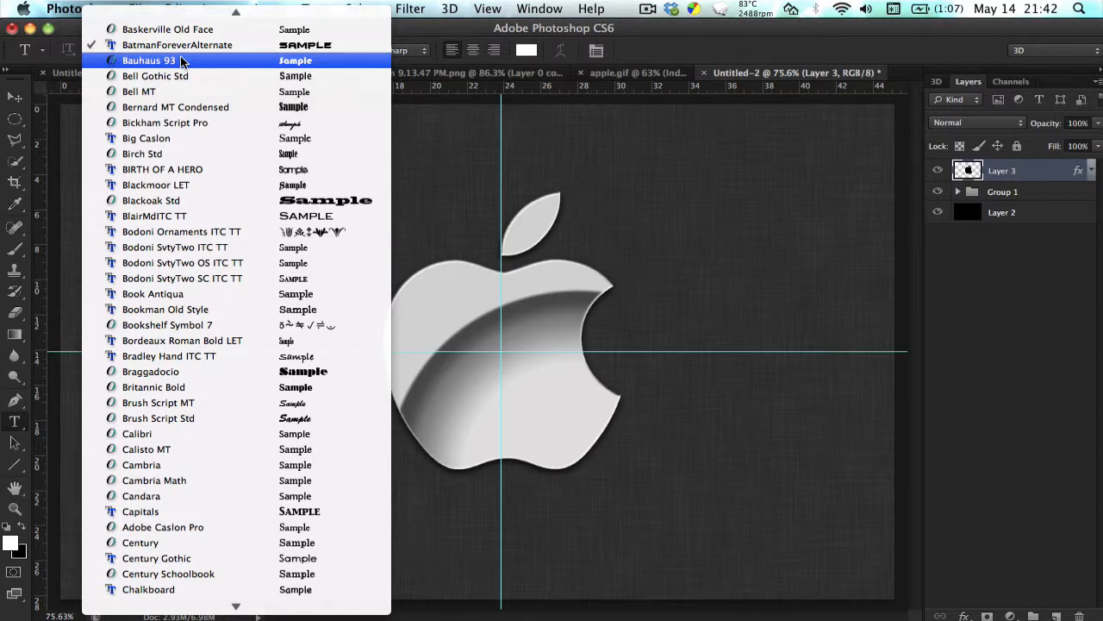
key(d)
key(Return)
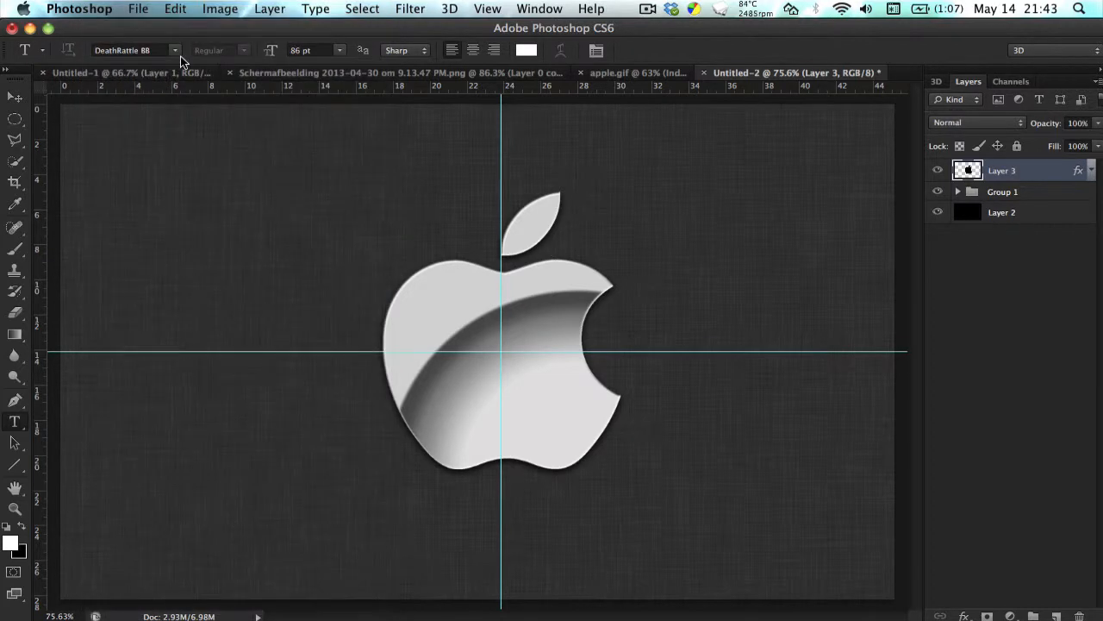
Add the white text "tracomaster" just below the apple logo at 86 pt and commit it.
click(384, 521)
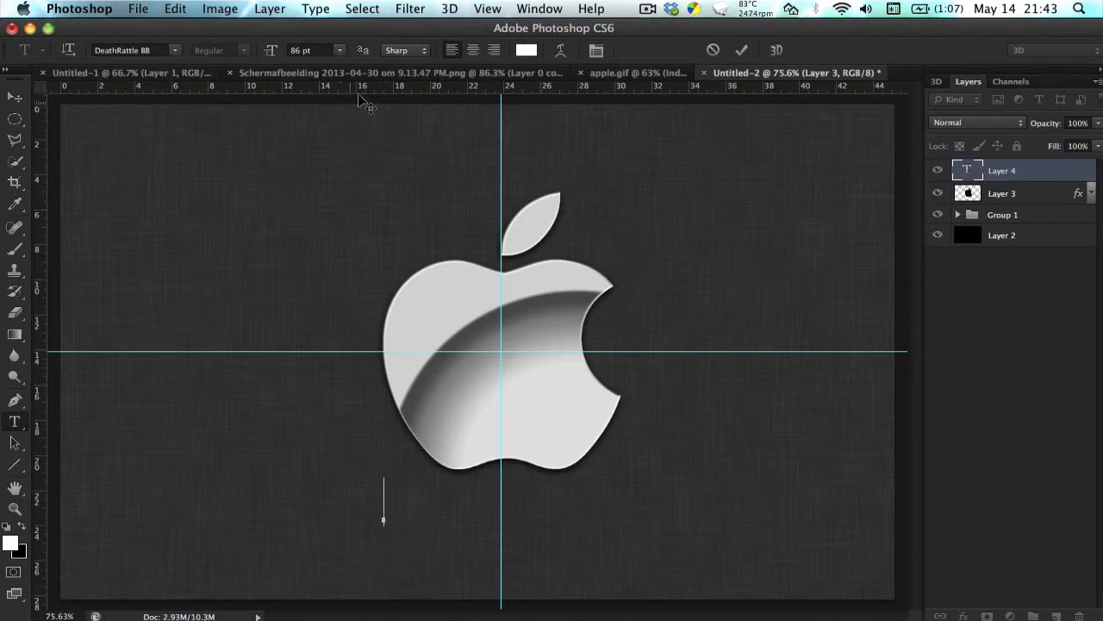
text(RAC)
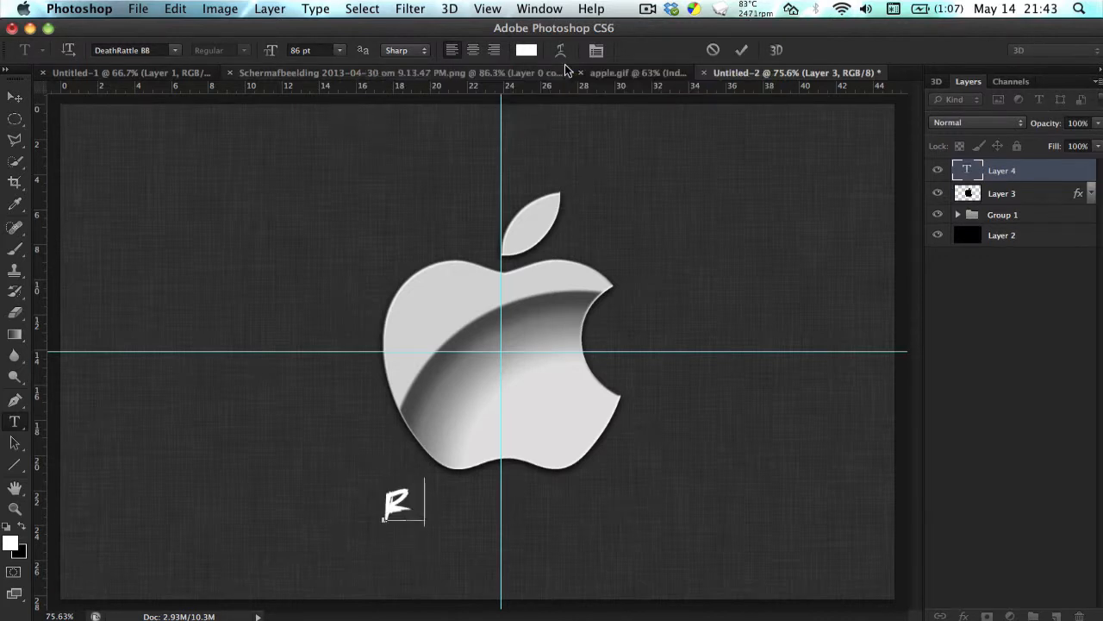
key(BackSpace)
key(BackSpace)
key(BackSpace)
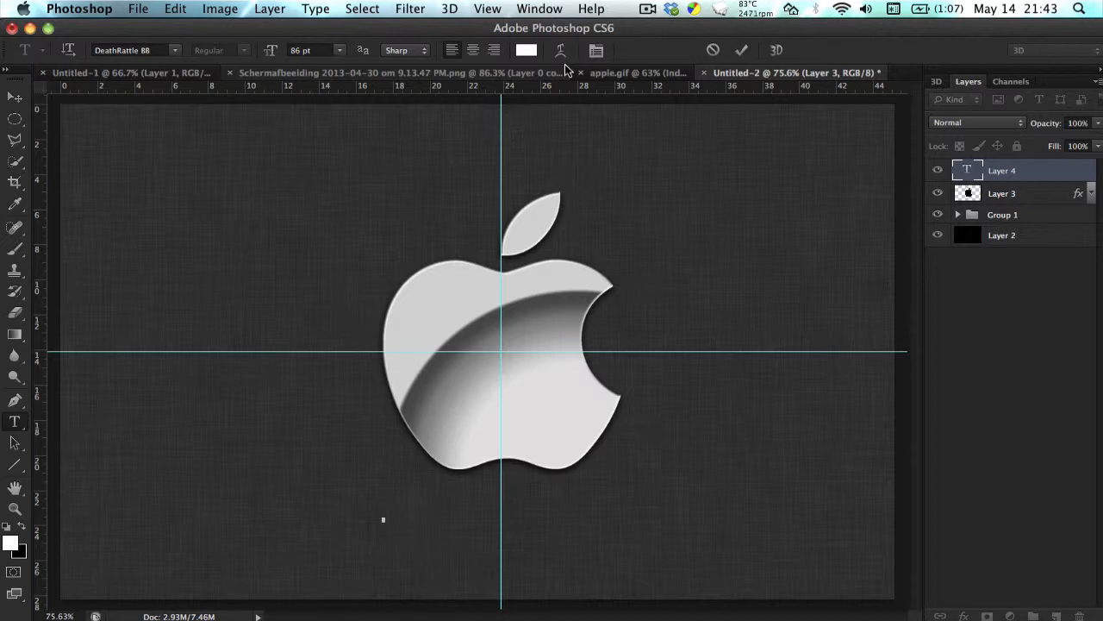
text(TRACOMASRTER)
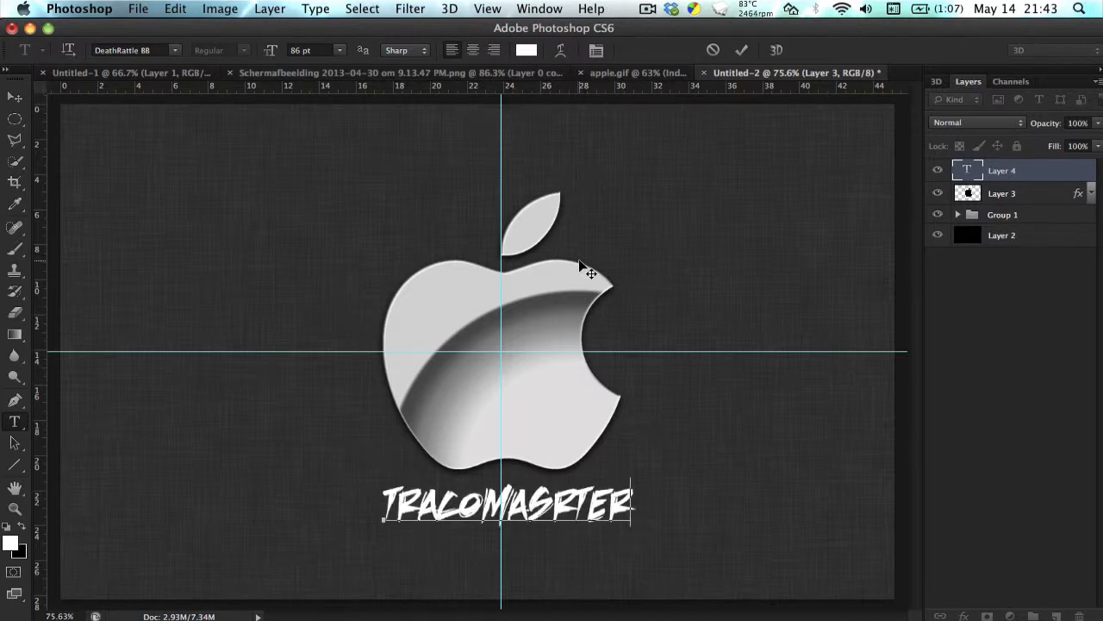
key(BackSpace)
key(BackSpace)
key(BackSpace)
key(BackSpace)
text(TER)
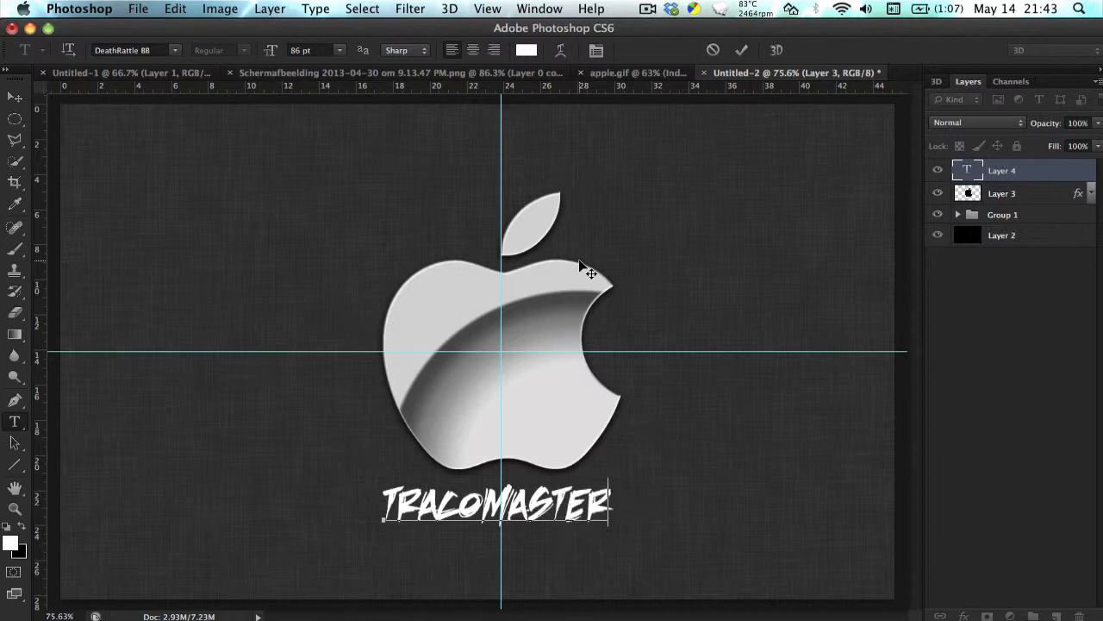
click(14, 97)
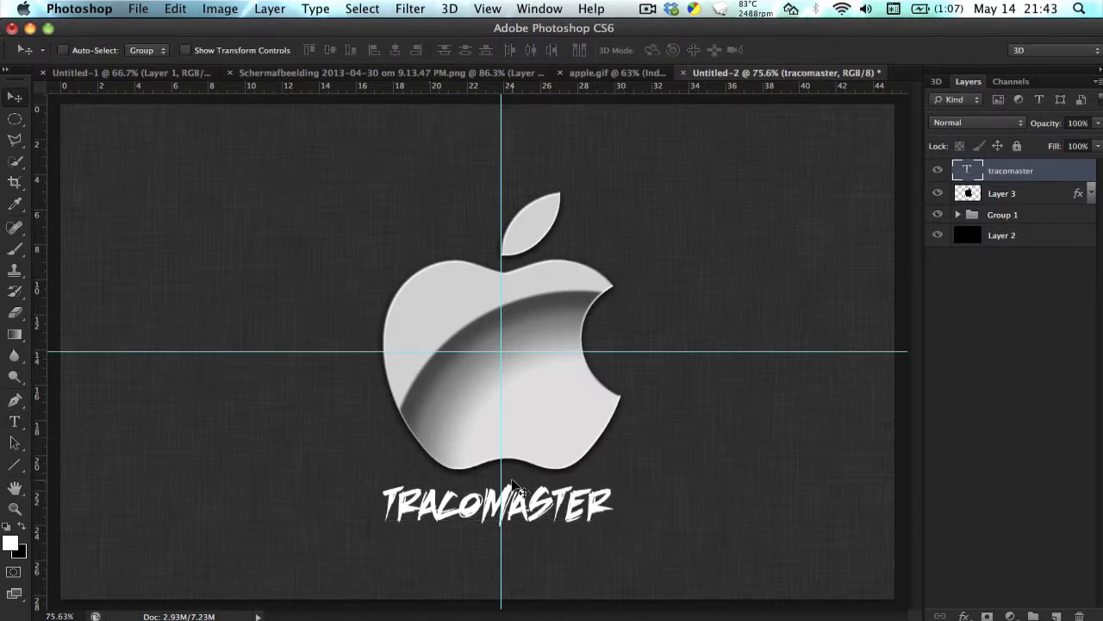
Open the blending options of the tracomaster text layer and try a gradient overlay, turning it off again.
right_click(992, 169)
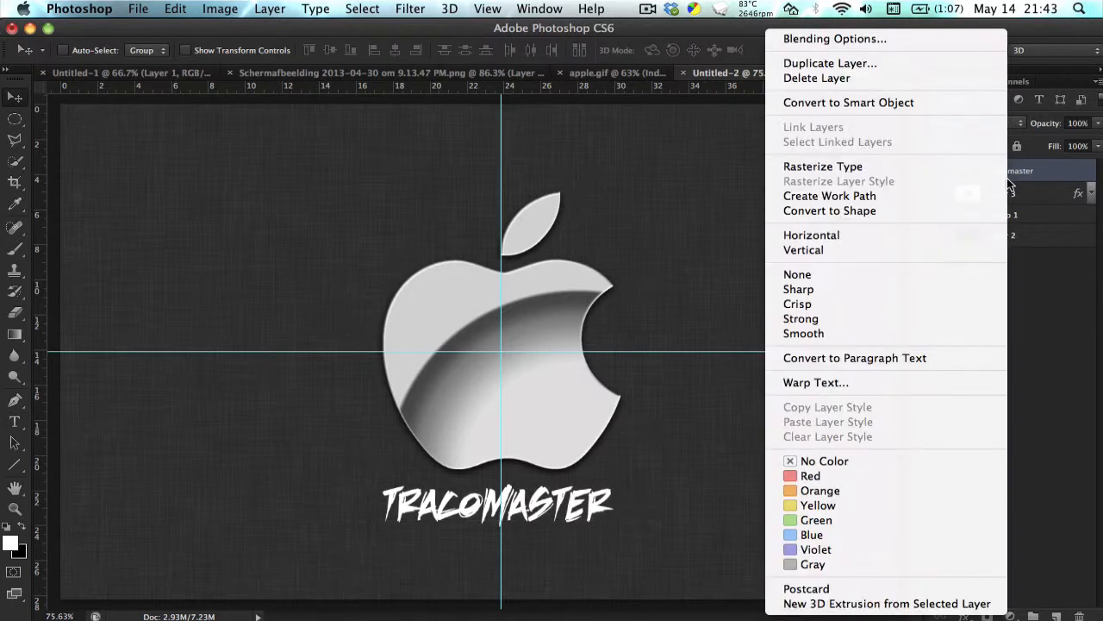
click(862, 38)
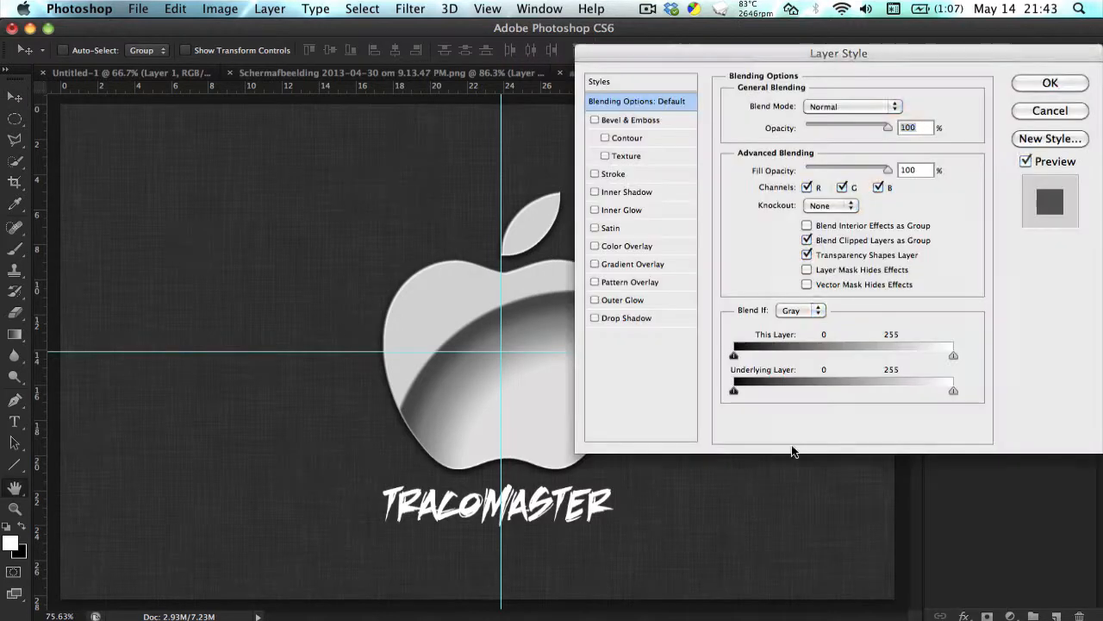
click(601, 265)
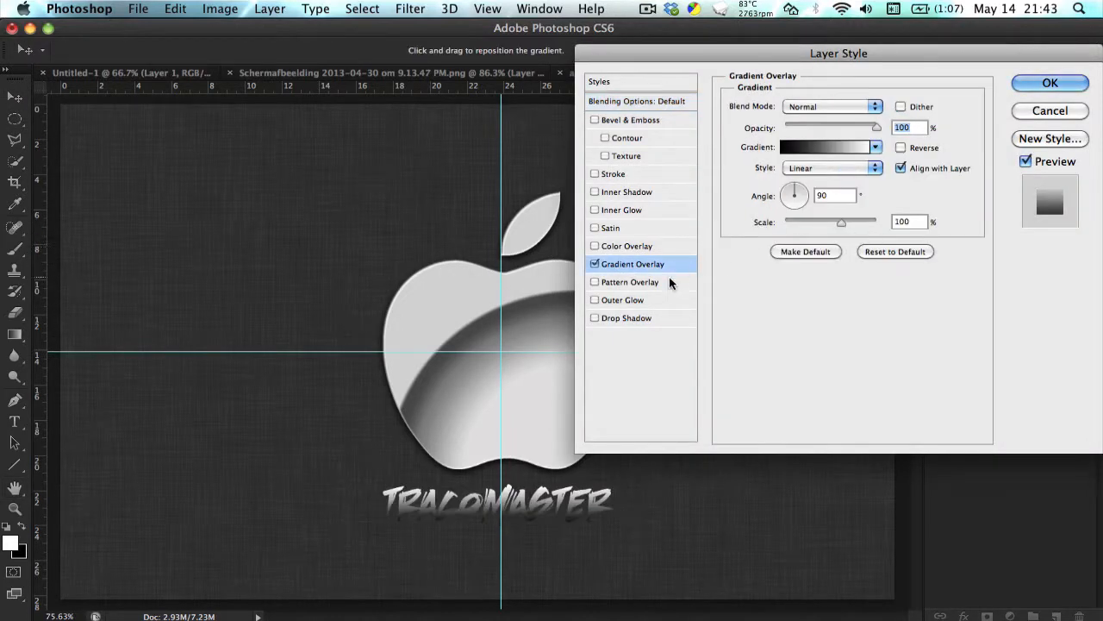
click(594, 265)
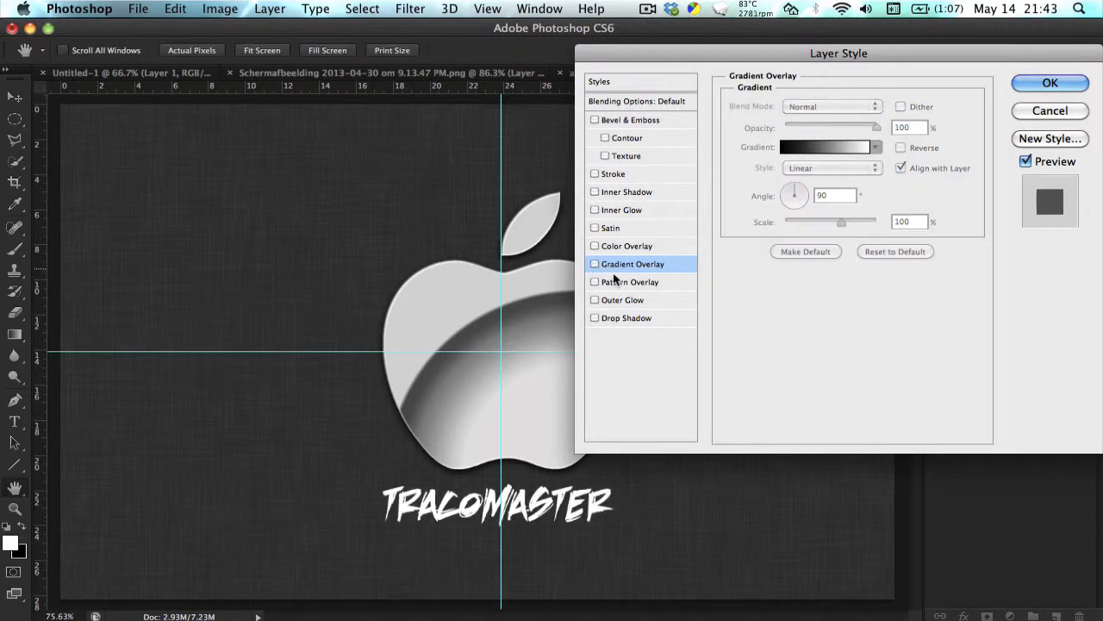
Give the text layer a colour overlay in dark grey #464646.
click(621, 246)
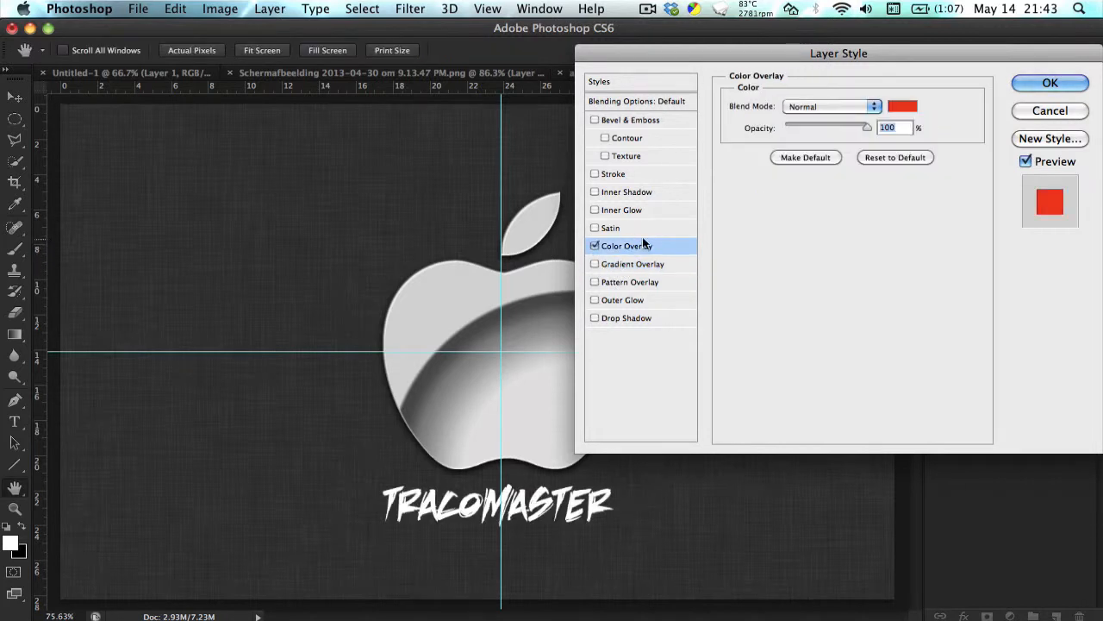
click(902, 106)
click(635, 339)
drag(634, 339, 612, 349)
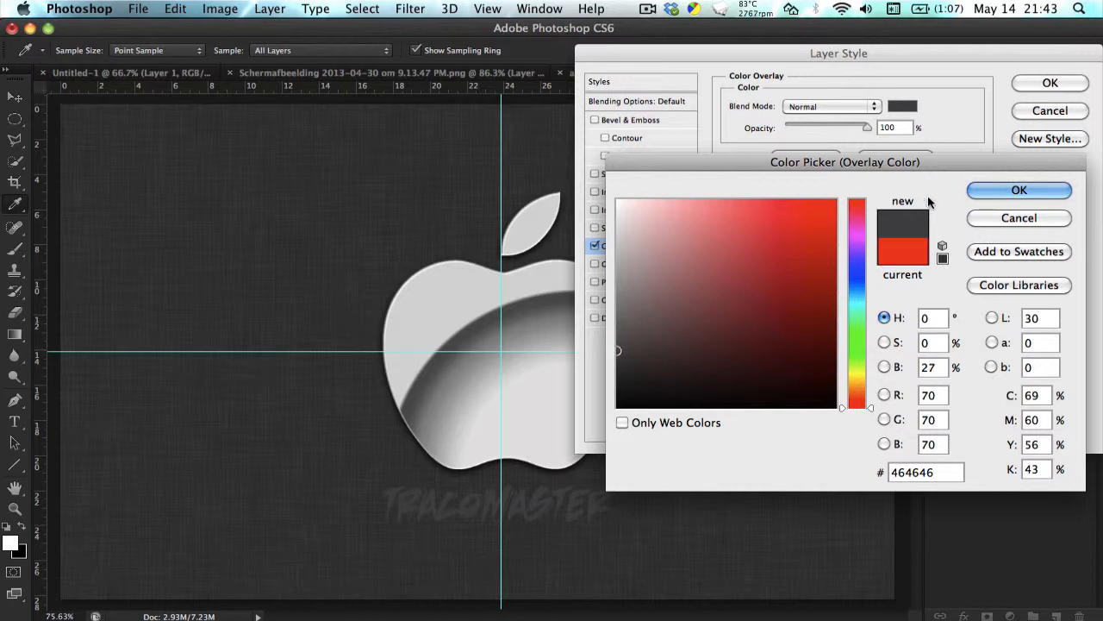
click(1010, 189)
Try the Linear Burn blend mode for the text's colour overlay, and settle on Multiply.
click(856, 106)
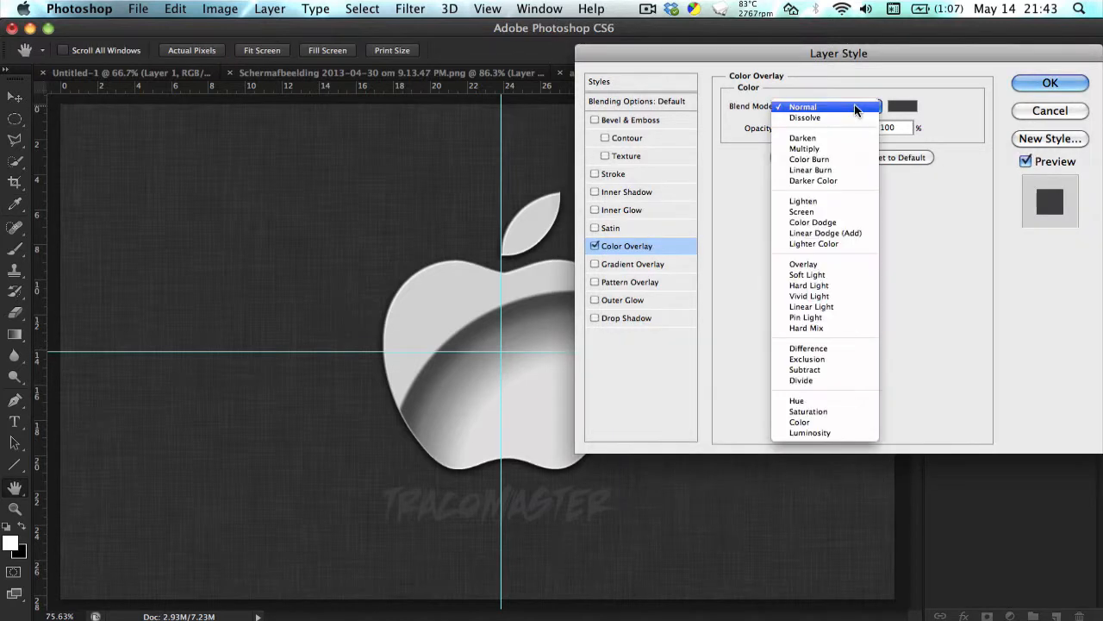
click(841, 170)
click(853, 107)
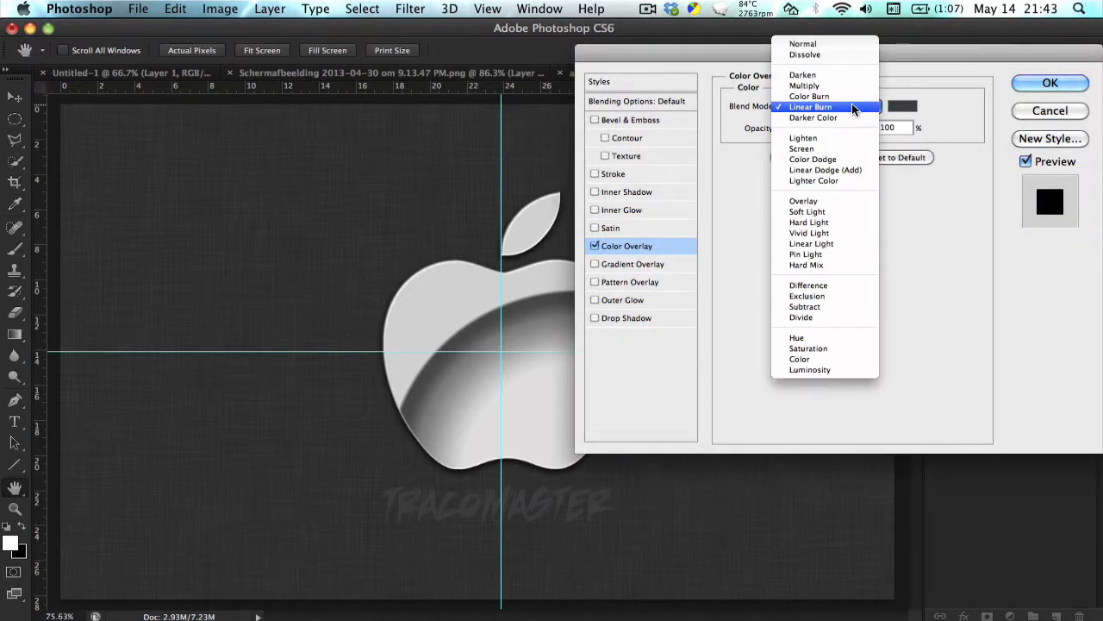
click(841, 87)
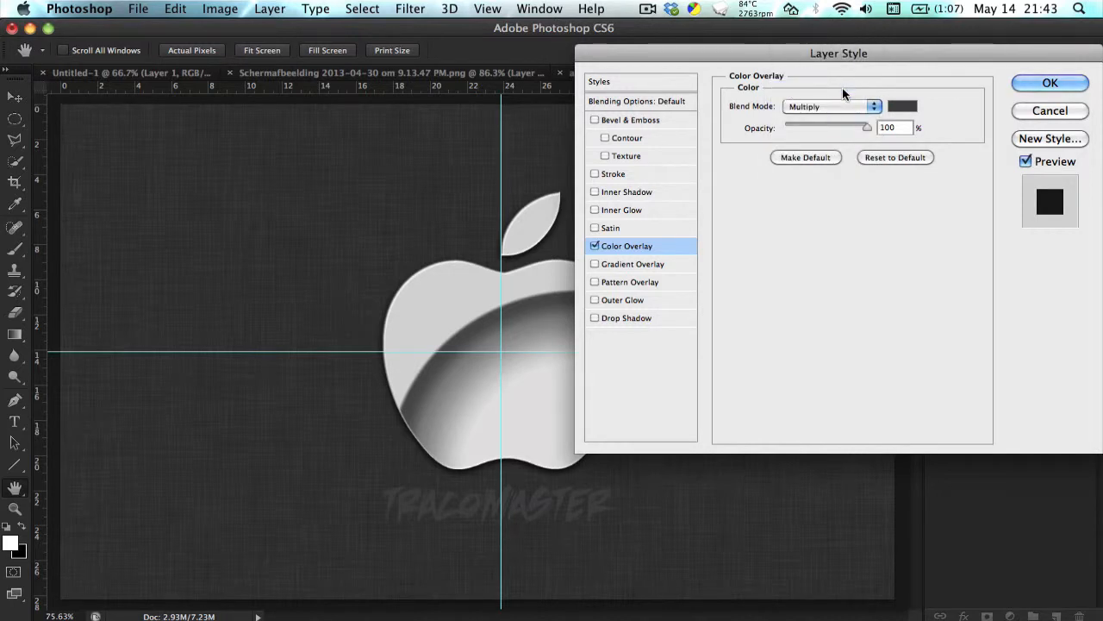
Lighten the text's overlay colour to grey #656565 and apply the layer style.
click(903, 106)
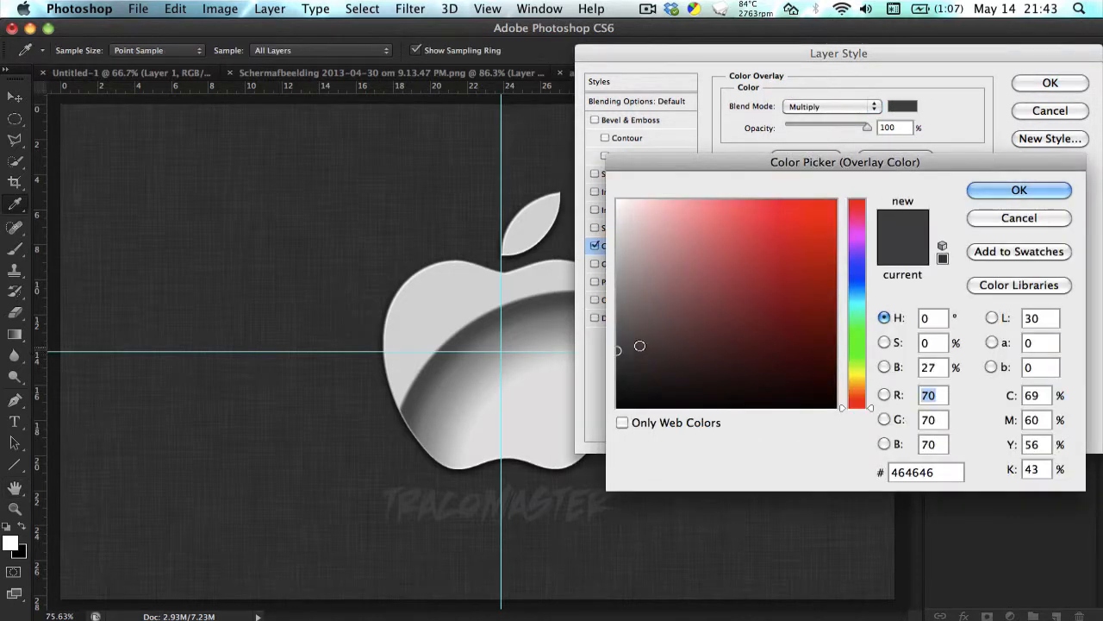
click(616, 337)
mouse_move(617, 336)
mouse_down()
mouse_move(617, 370)
mouse_move(609, 323)
mouse_up()
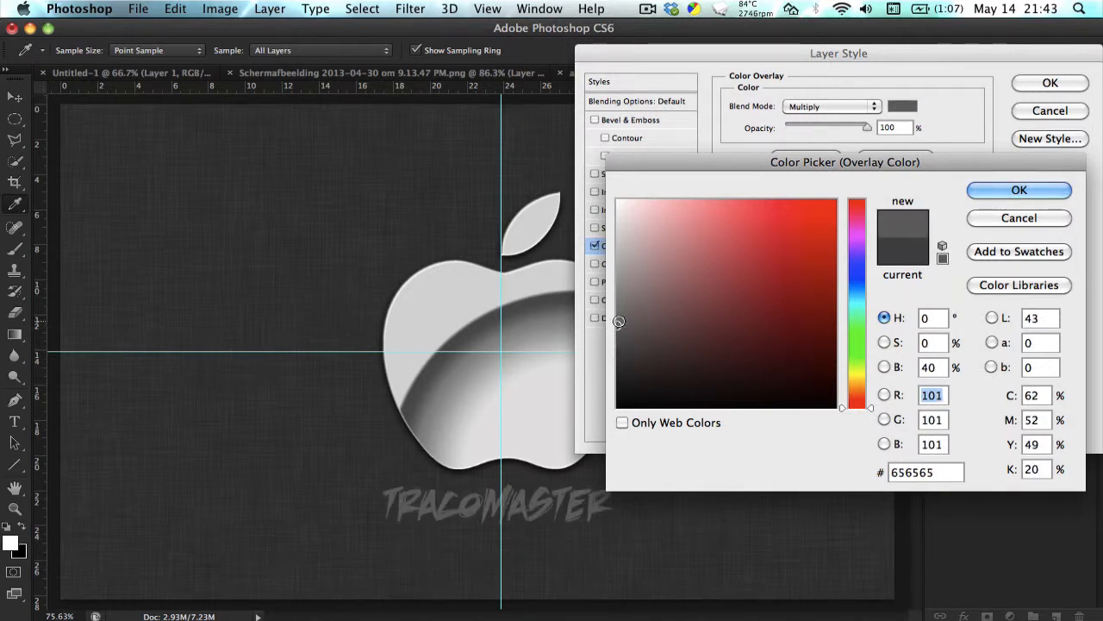
click(1013, 183)
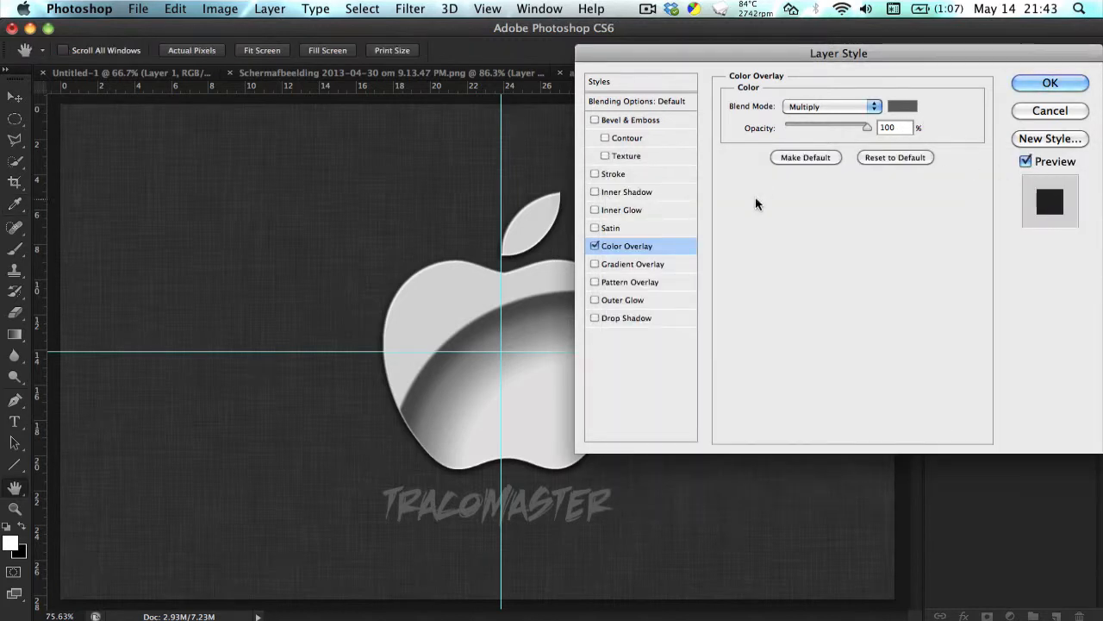
key(Return)
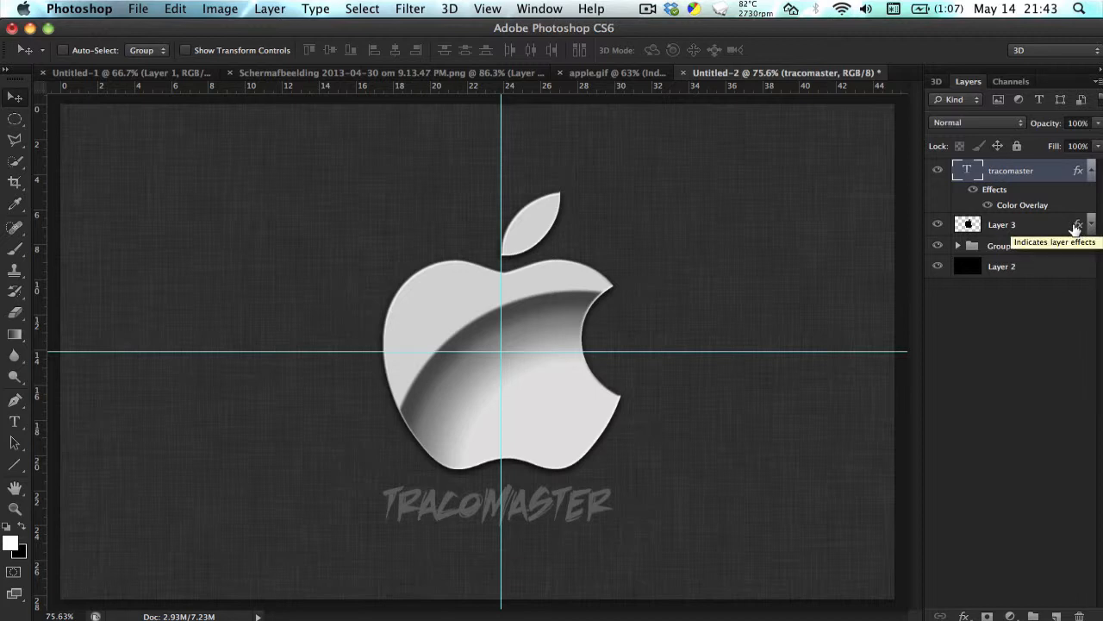
Copy the apple logo's layer effects from Layer 3 onto the tracomaster text layer, replacing its colour overlay.
drag(1075, 226, 1052, 183)
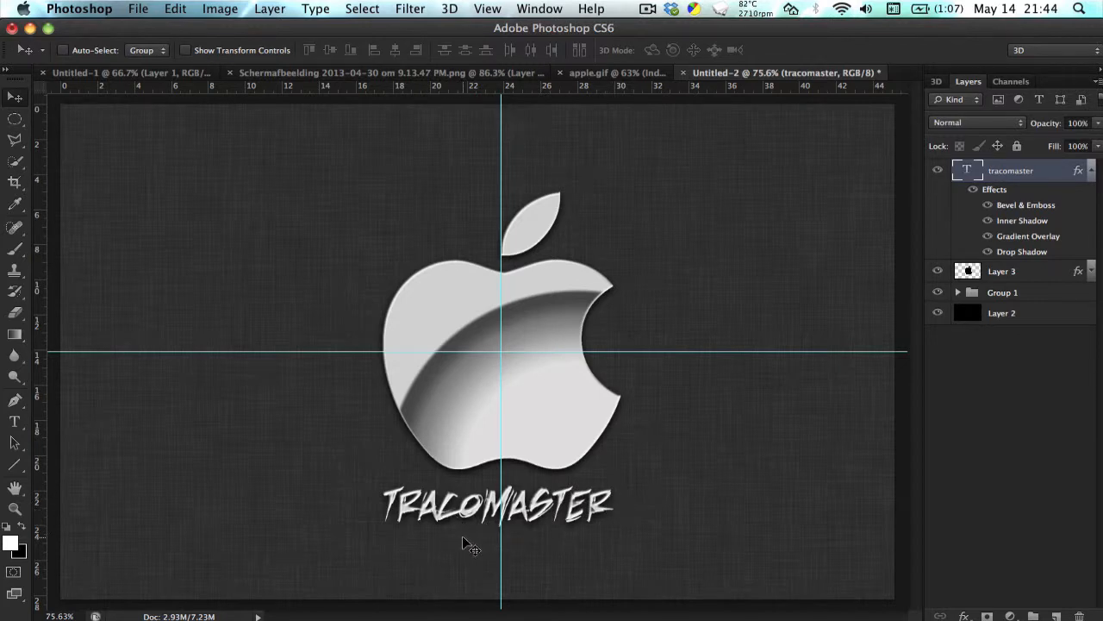
Preview the artwork in full screen mode with panels, rulers and guides hidden, fitted to the screen.
key(super+minus)
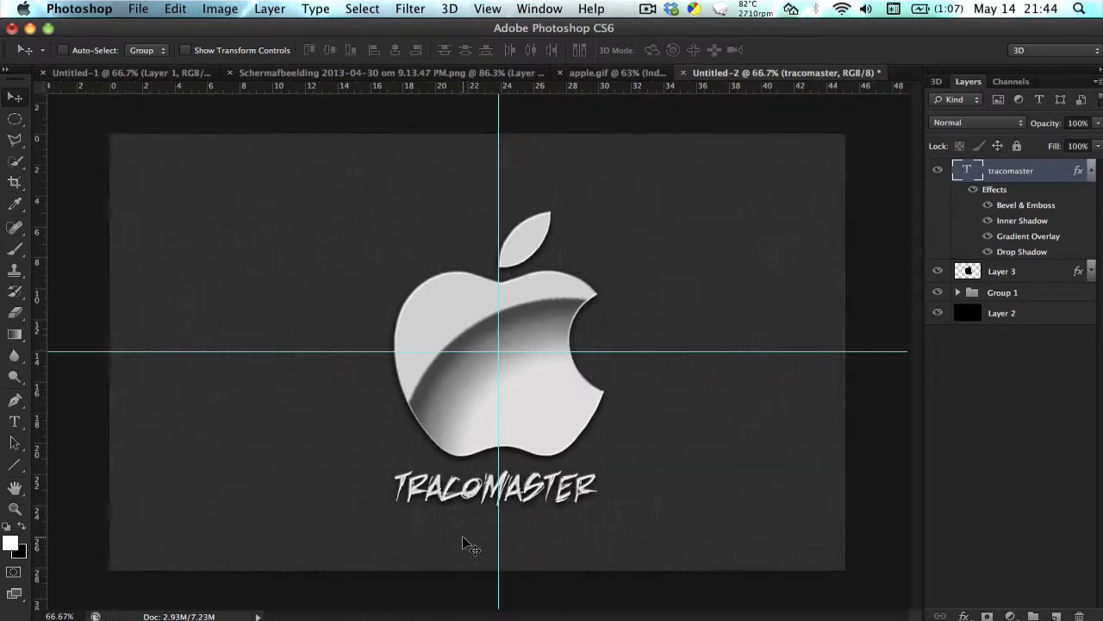
key(super+minus)
key(super+equal)
key(Tab)
key(f)
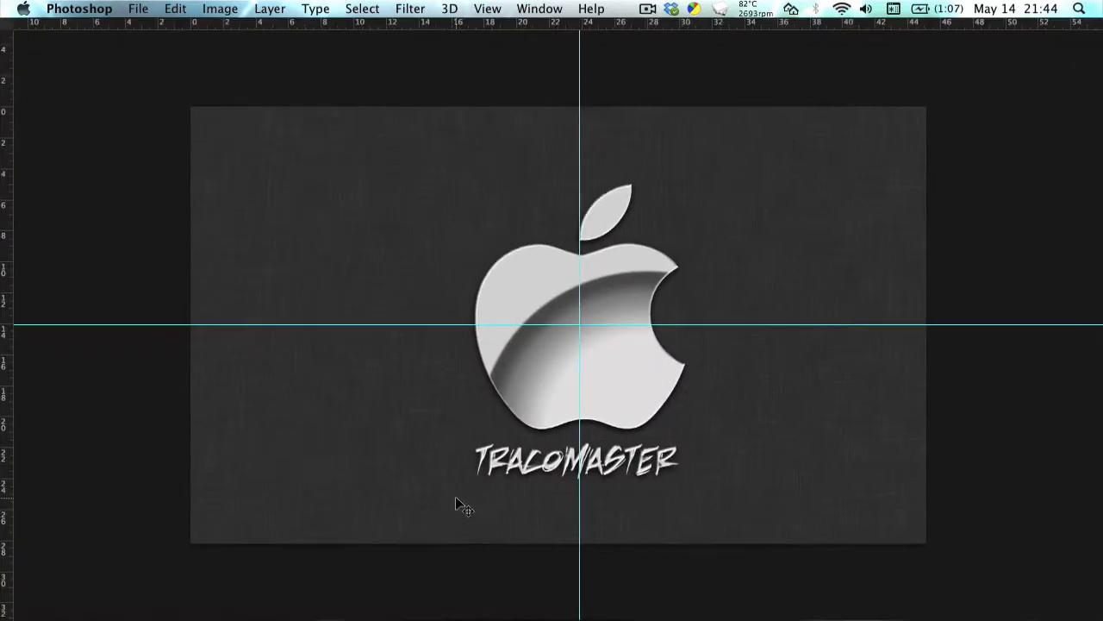
key(f)
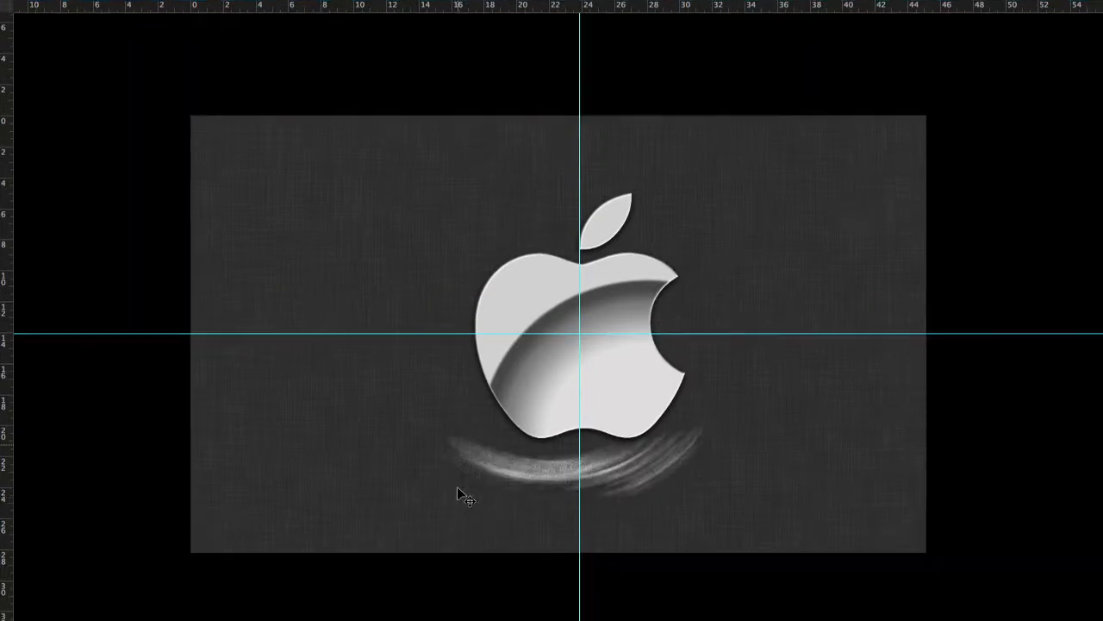
key(ctrl+r)
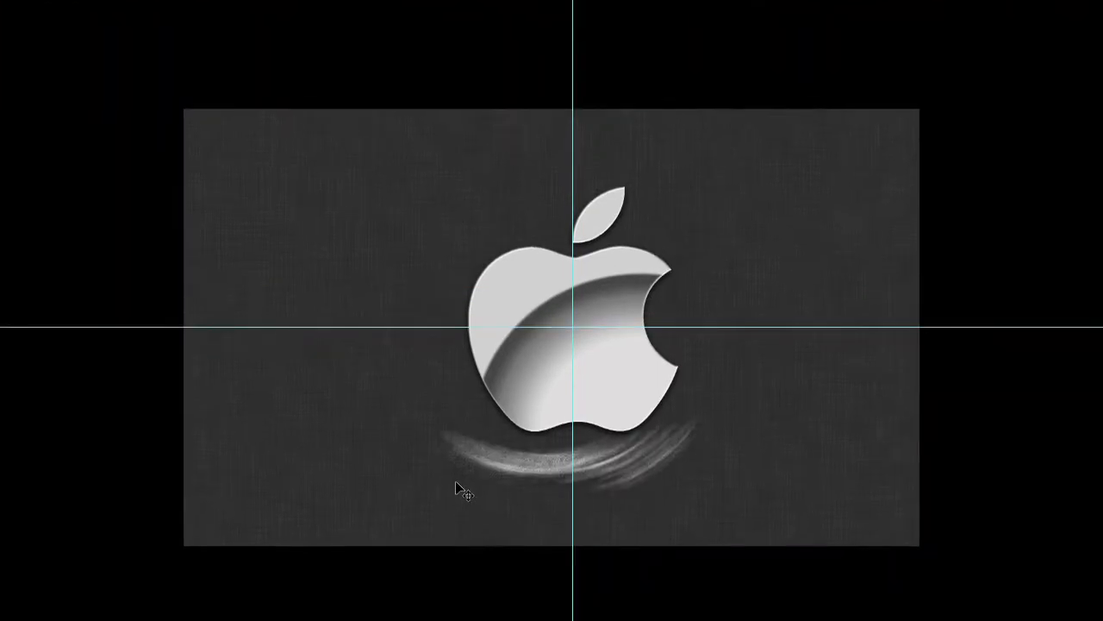
key(ctrl+semicolon)
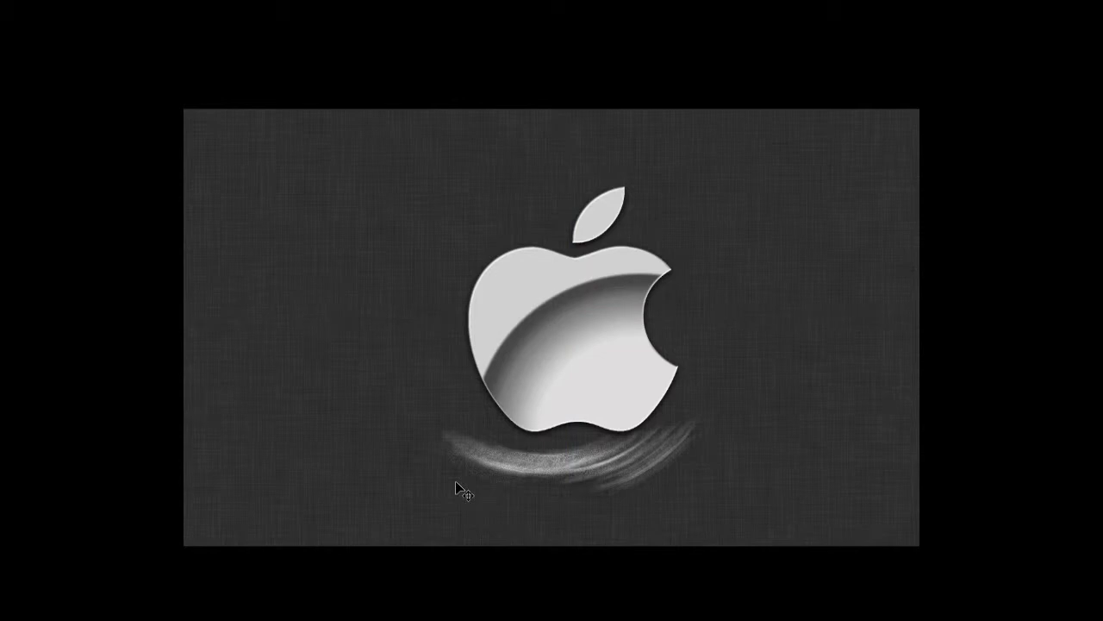
key(ctrl+0)
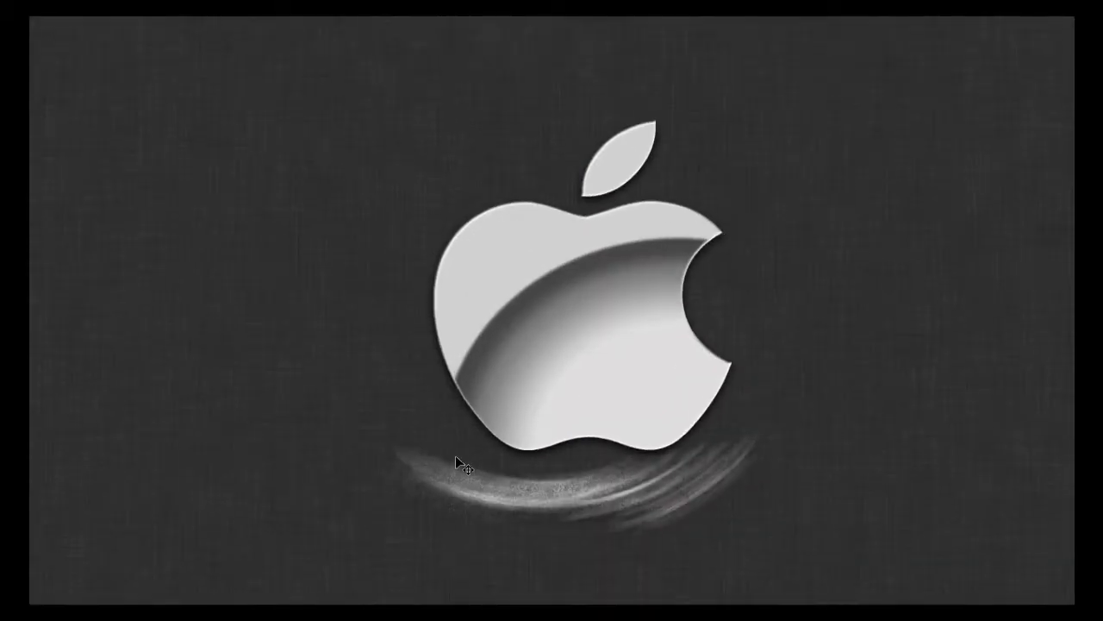